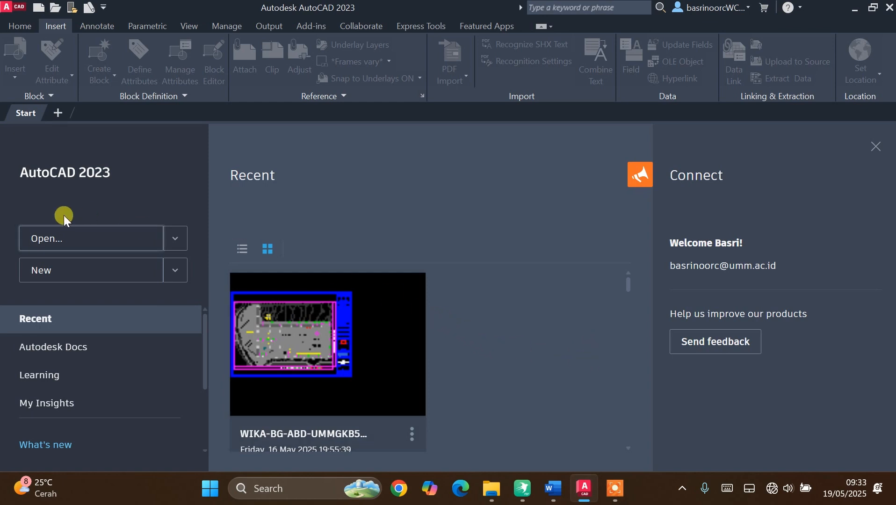
Begin a new drawing from a template and open the SheetSets template folder.
left_click(37, 10)
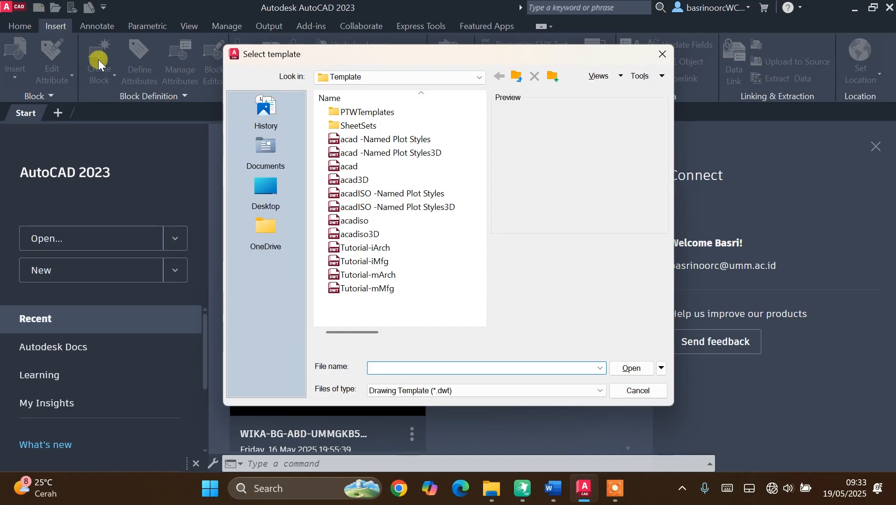
double_click(383, 127)
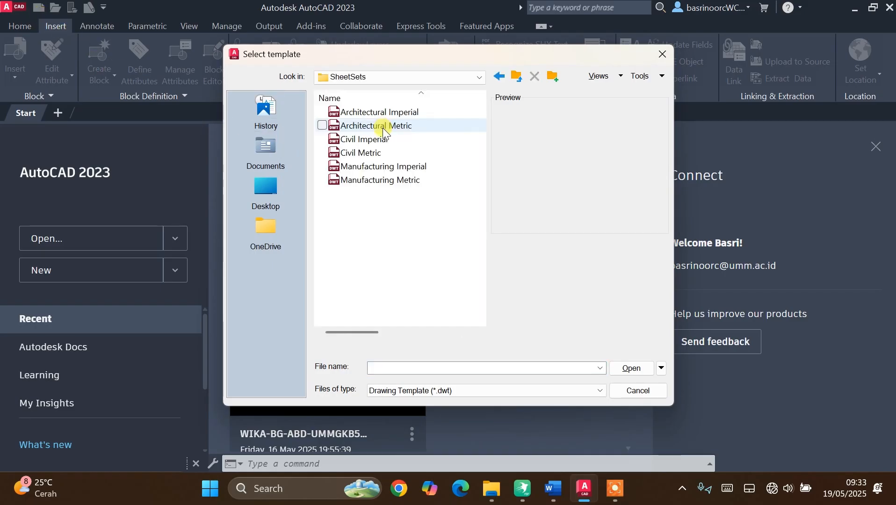
Compare the previews of the architectural, civil and manufacturing templates in their imperial and metric versions.
left_click(386, 113)
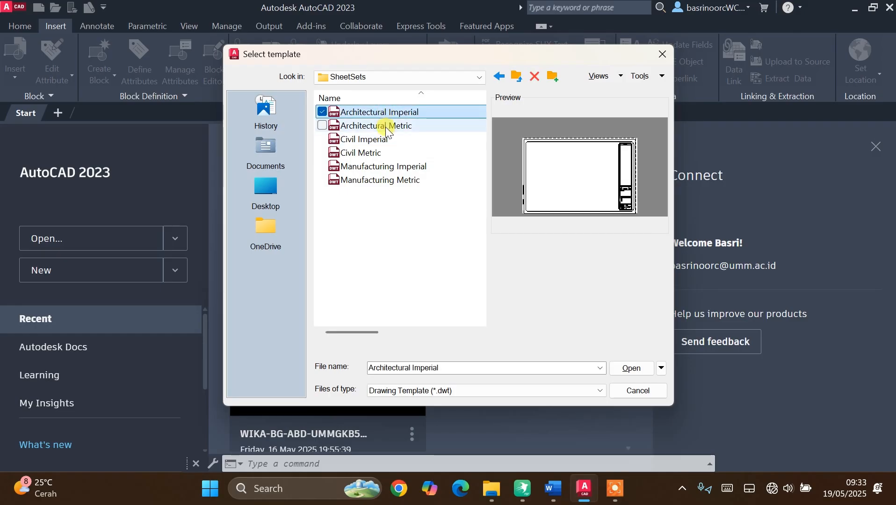
left_click(387, 126)
left_click(388, 139)
left_click(383, 152)
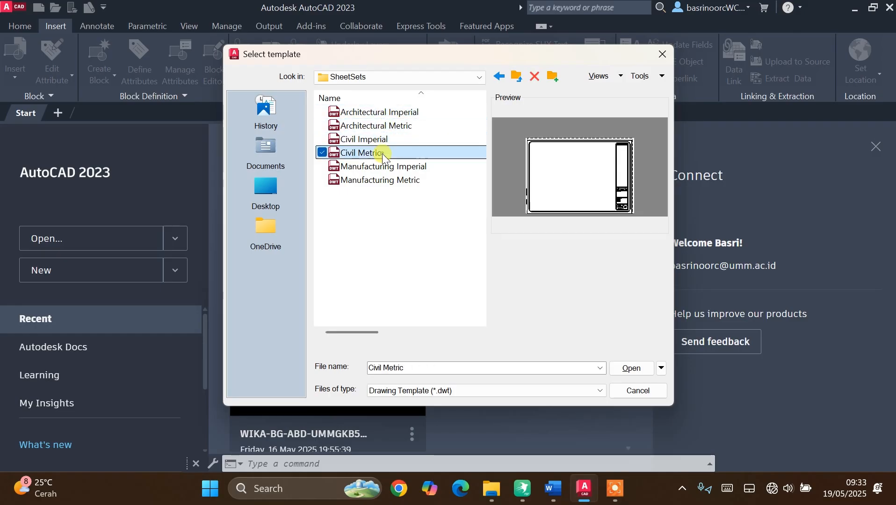
left_click(384, 167)
left_click(387, 180)
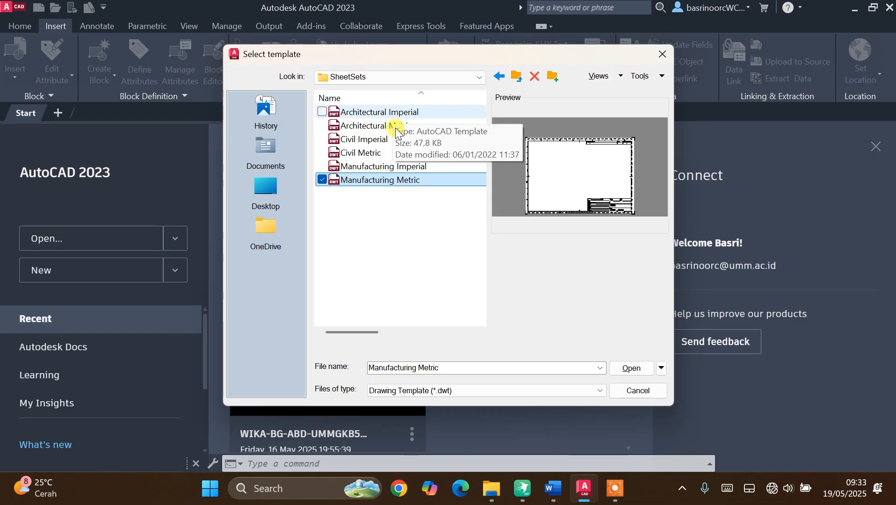
left_click(372, 126)
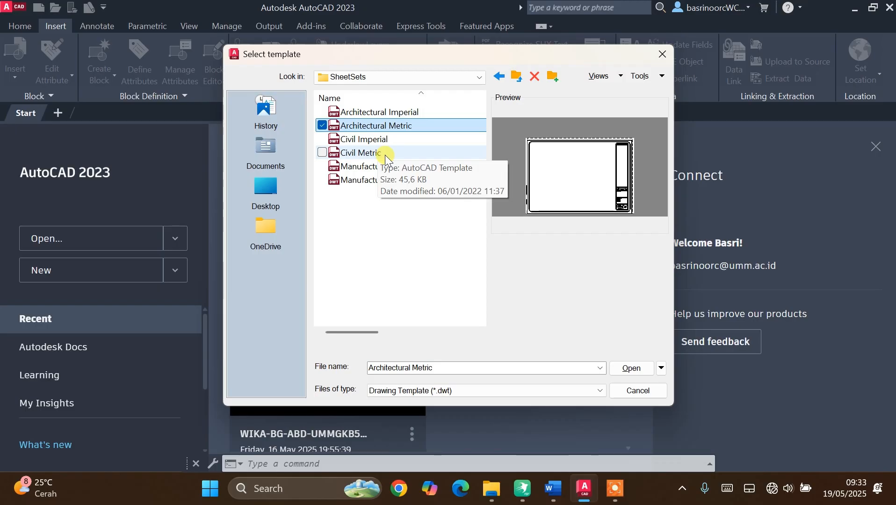
left_click(375, 168)
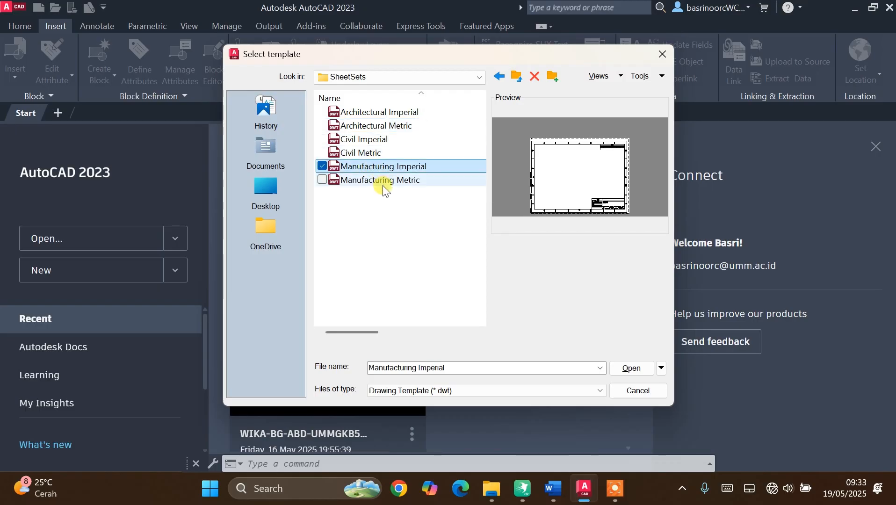
left_click(395, 181)
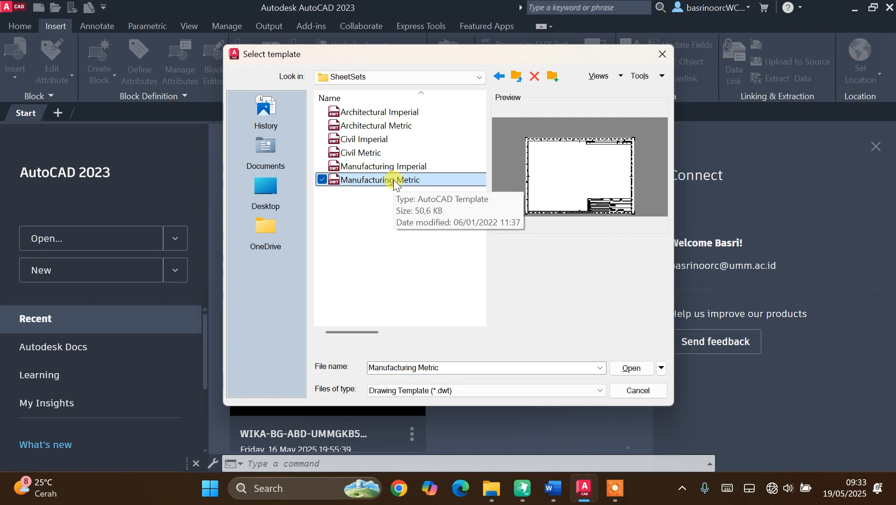
left_click(397, 168)
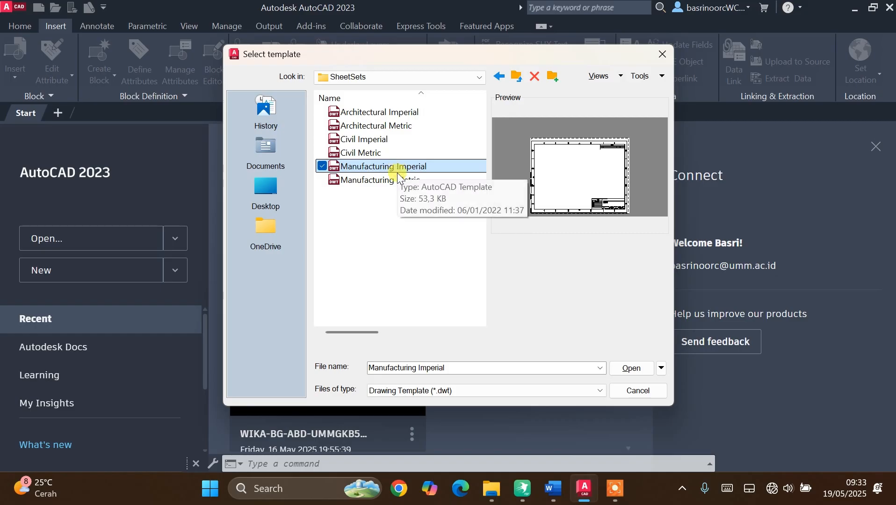
Create the new drawing from the Manufacturing Metric template.
left_click(387, 180)
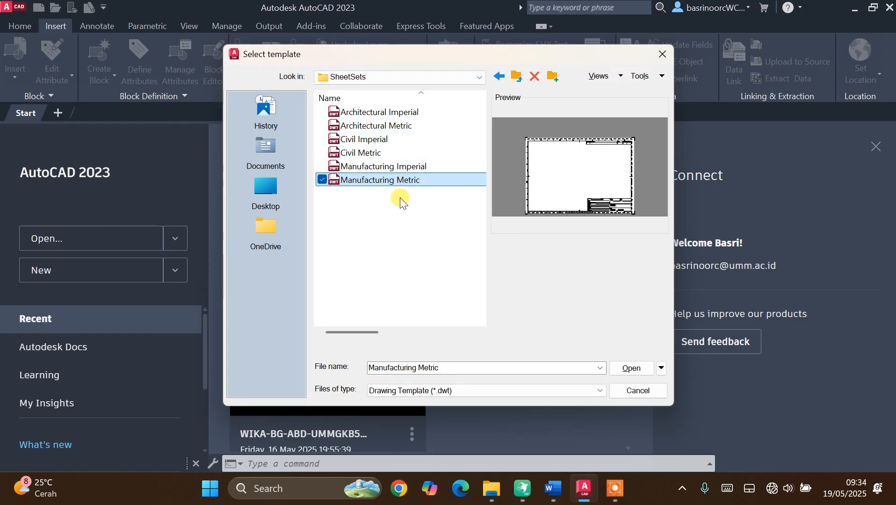
left_click(376, 205)
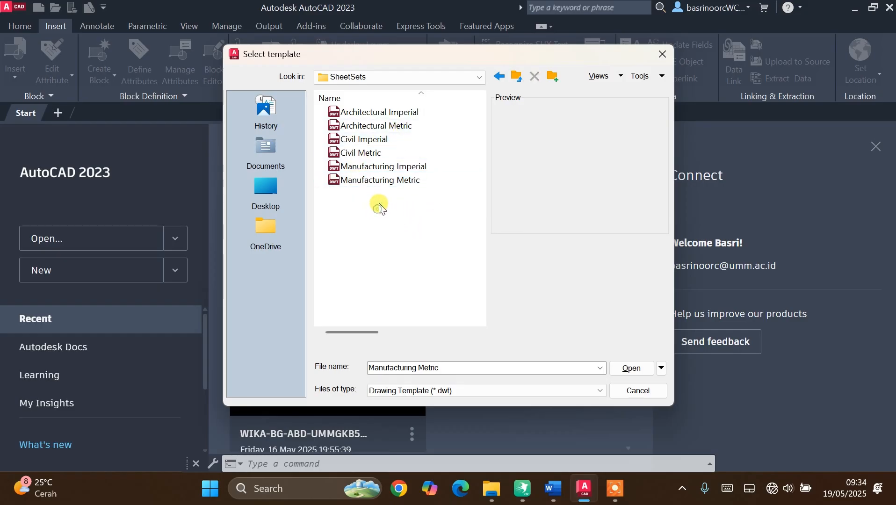
left_click(383, 181)
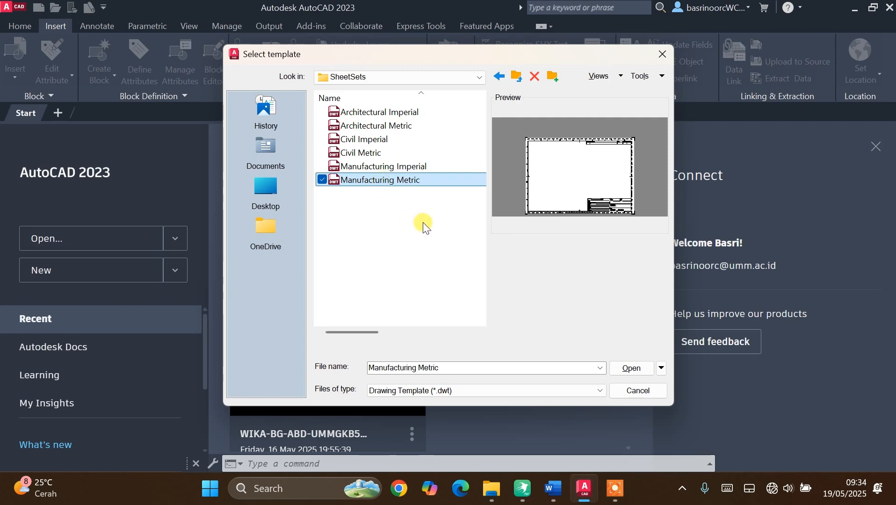
left_click(633, 369)
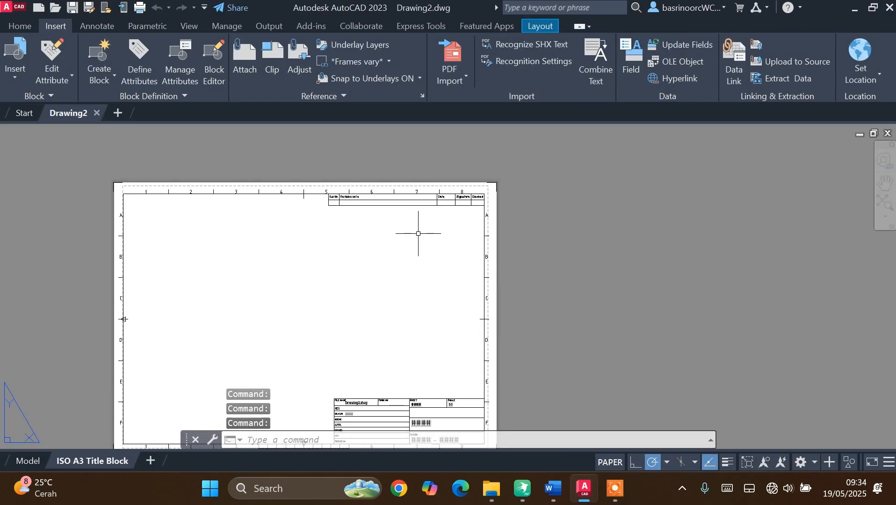
Examine the sheet frame and title block of the ISO A3 Title Block layout, comparing it with model space.
scroll(491, 205, "down", 4)
scroll(475, 260, "up", 4)
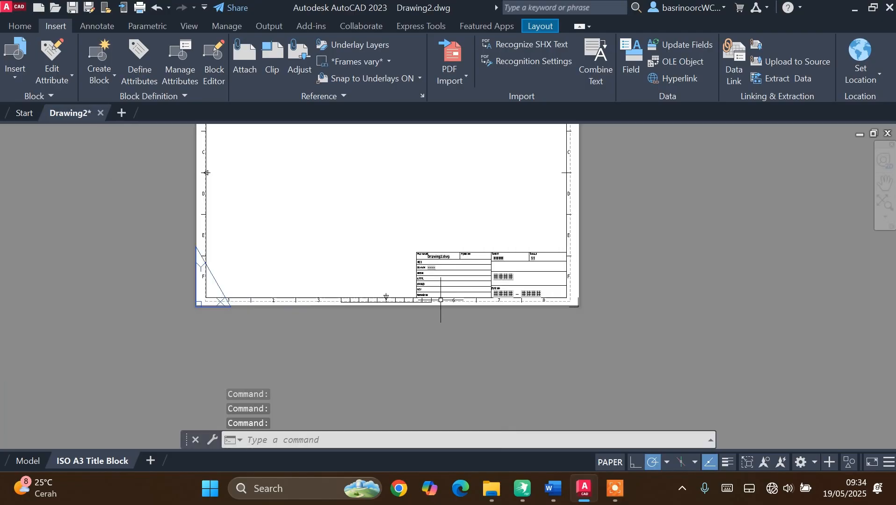
scroll(423, 234, "up", 2)
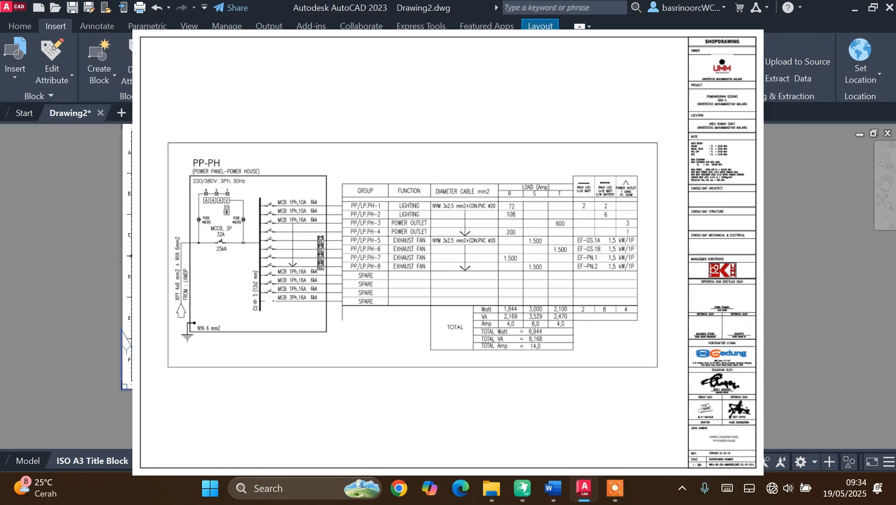
scroll(286, 347, "down", 2)
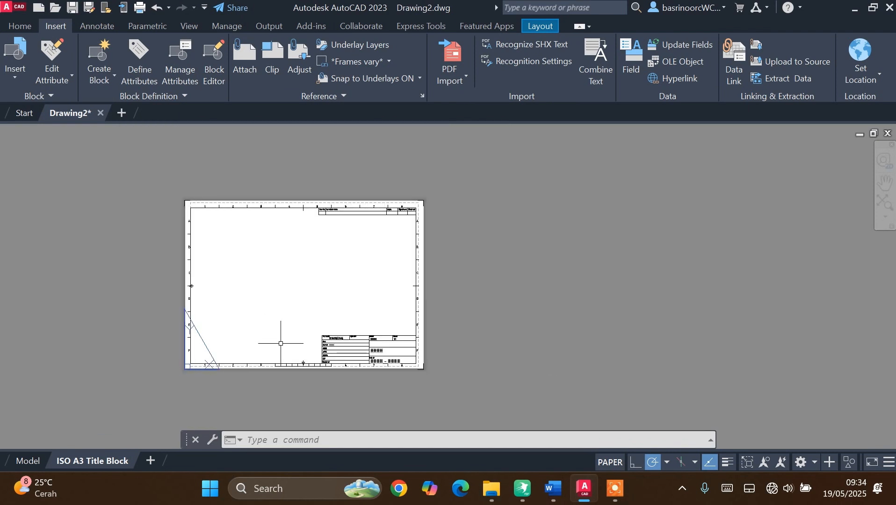
scroll(187, 367, "up", 4)
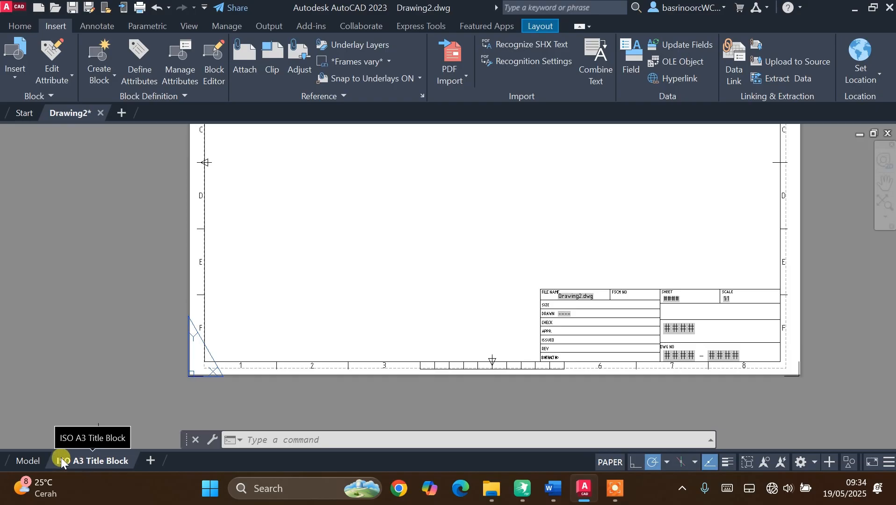
left_click(34, 460)
left_click(87, 459)
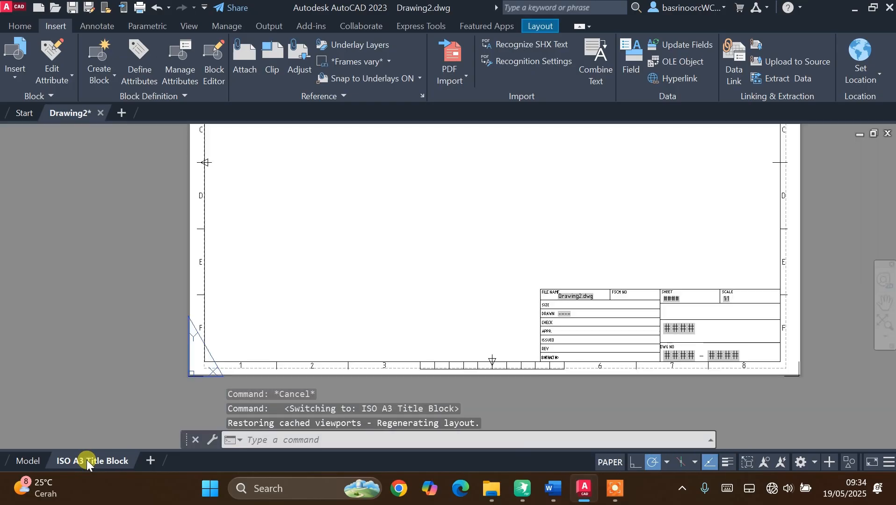
scroll(316, 300, "down", 4)
scroll(345, 246, "up", 2)
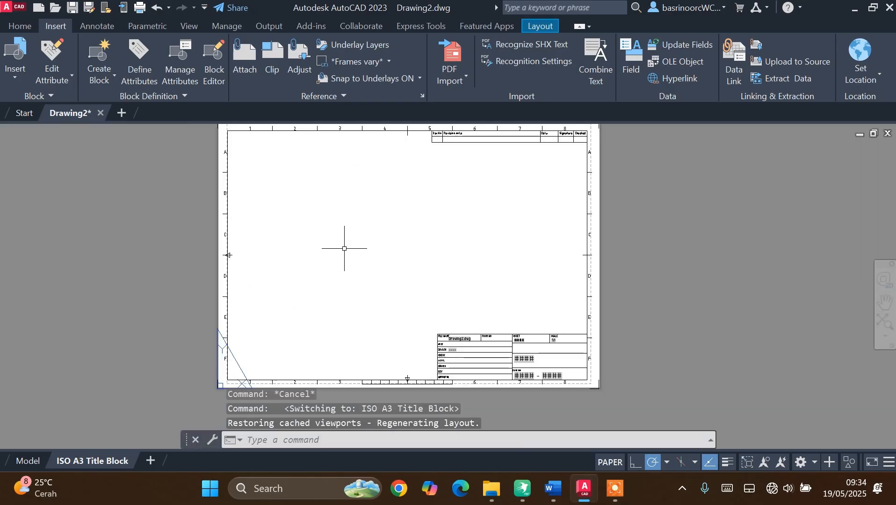
Delete the ISO A3 Title Block layout and erase the rectangular viewport from the replacement layout.
right_click(118, 462)
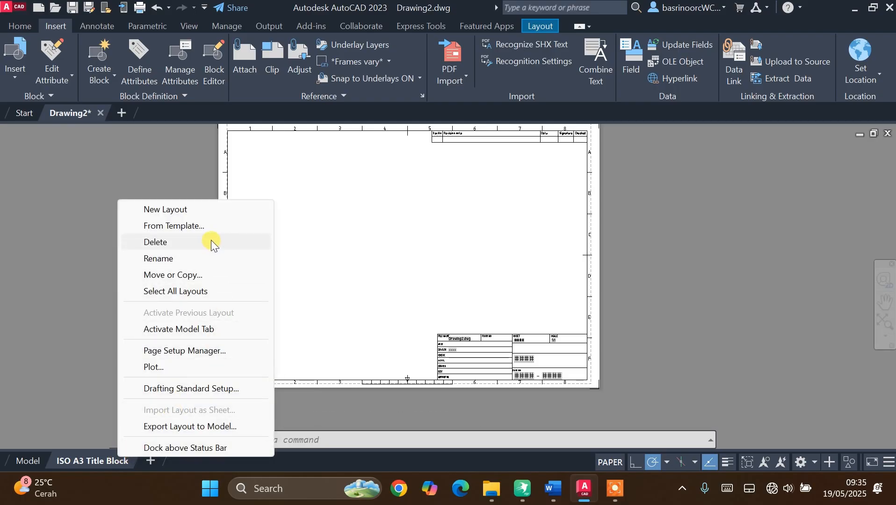
left_click(211, 242)
left_click(481, 298)
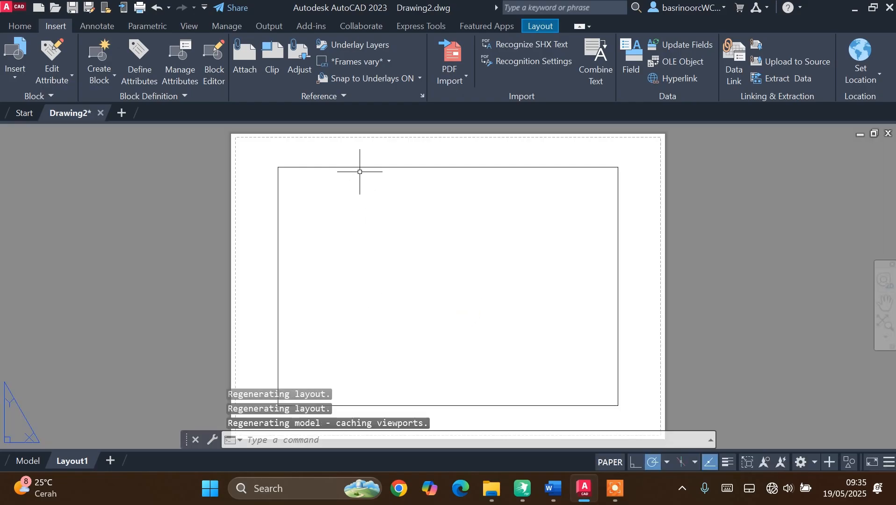
left_click(452, 166)
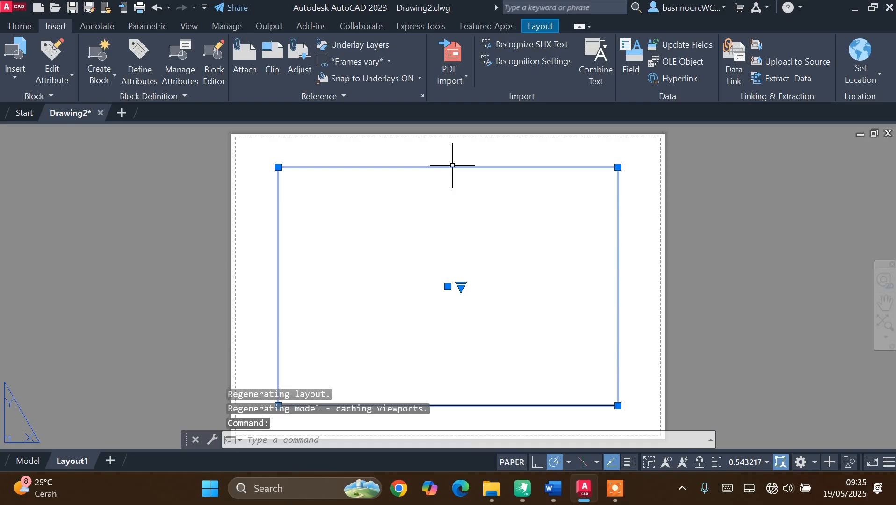
key("Delete")
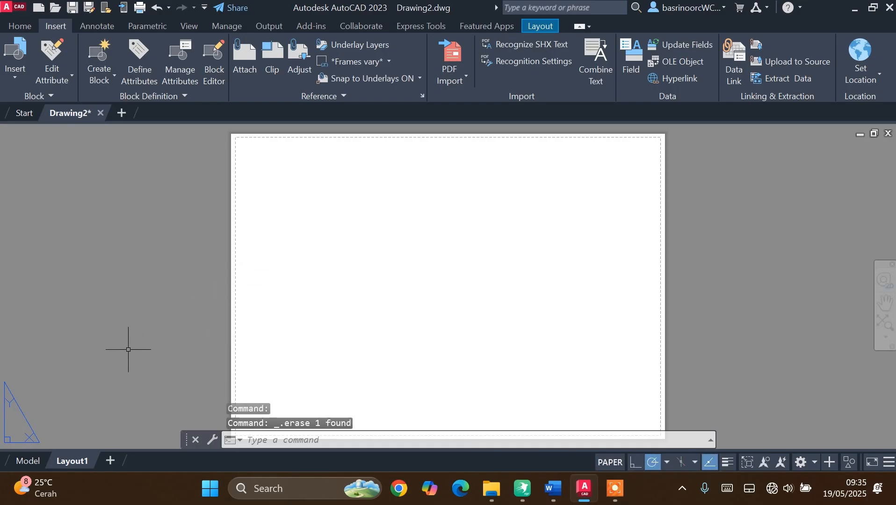
Switch to model space and check which blocks the drawing offers for insertion.
left_click(26, 461)
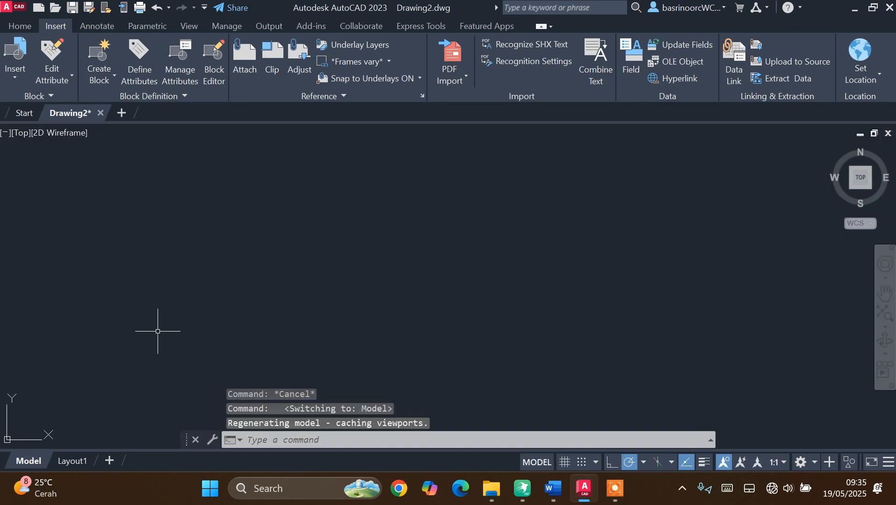
scroll(226, 287, "down", 3)
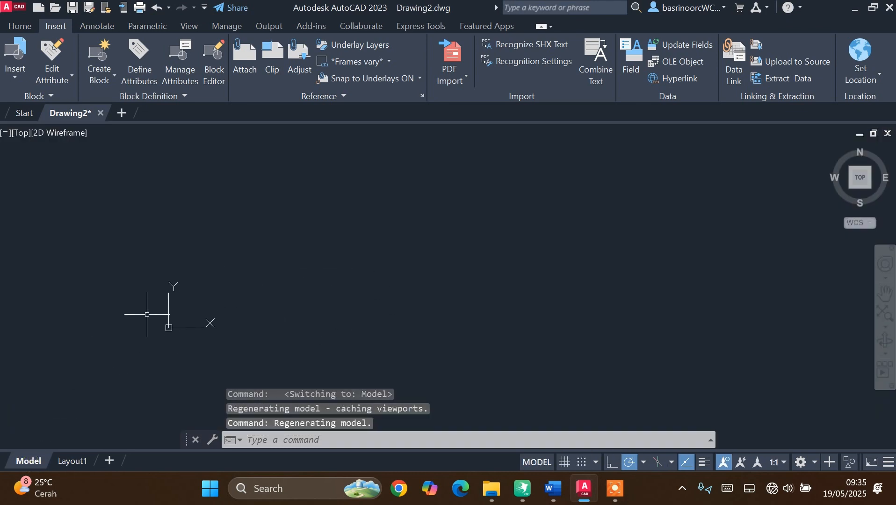
scroll(147, 314, "up", 4)
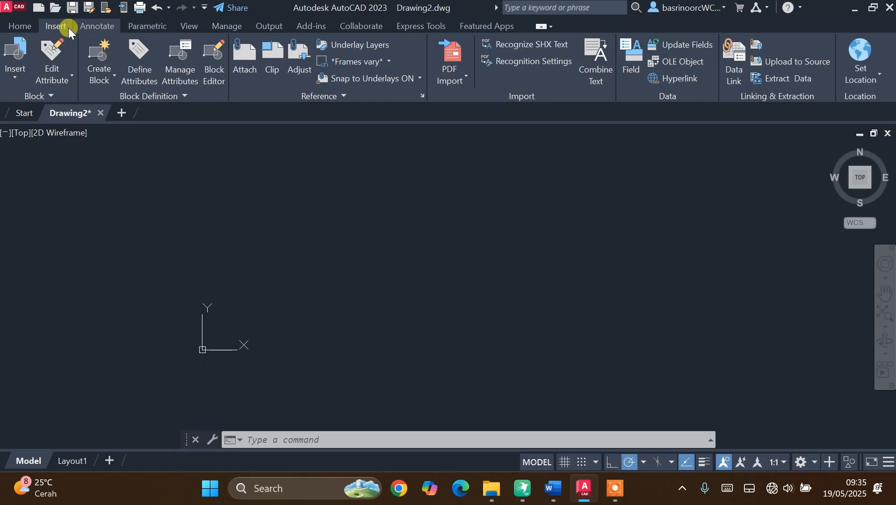
left_click(20, 74)
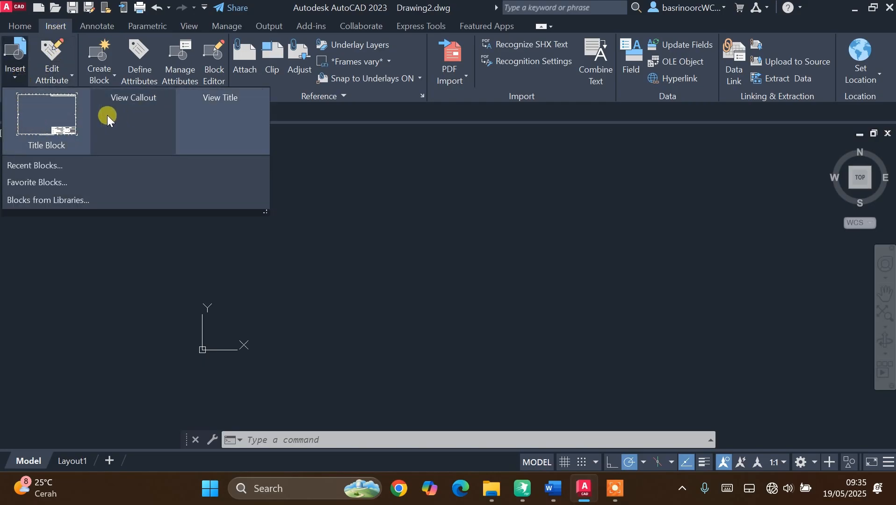
left_click(316, 270)
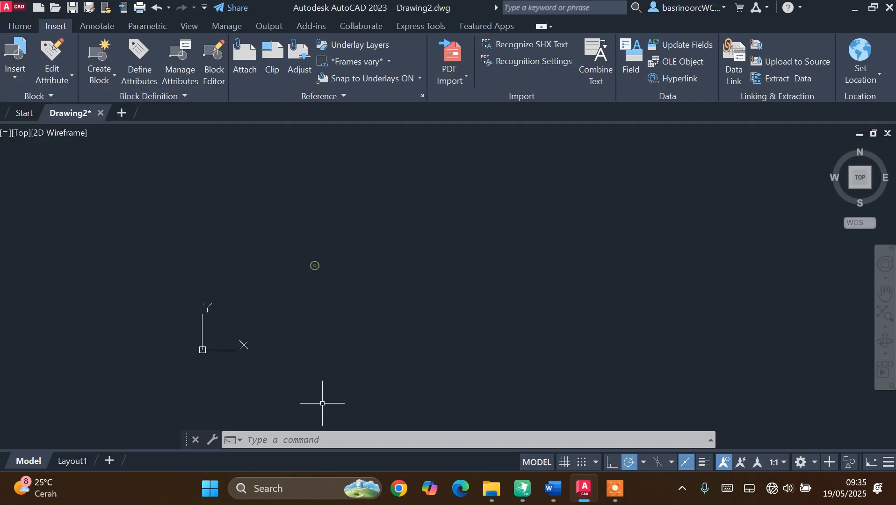
Purge all unused named items, including the template's leftover blocks, accepting the purge for all checked items at once.
left_click(320, 441)
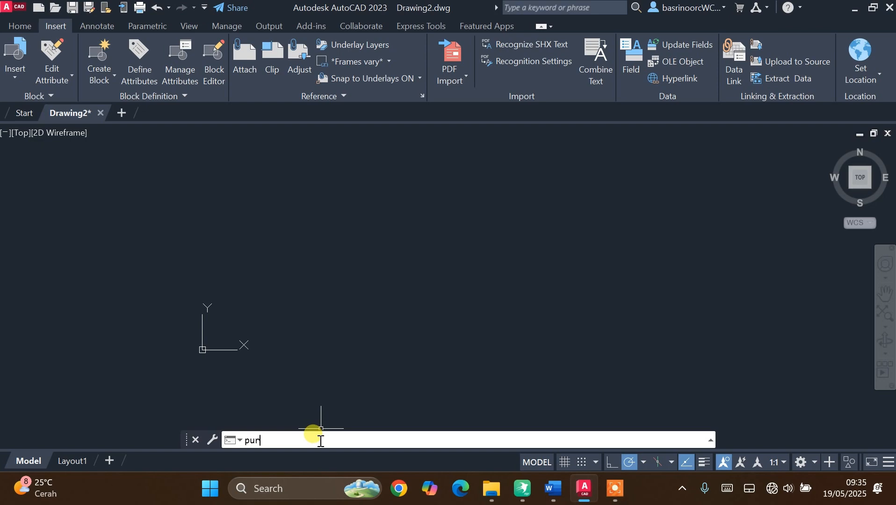
type("pu")
key("Return")
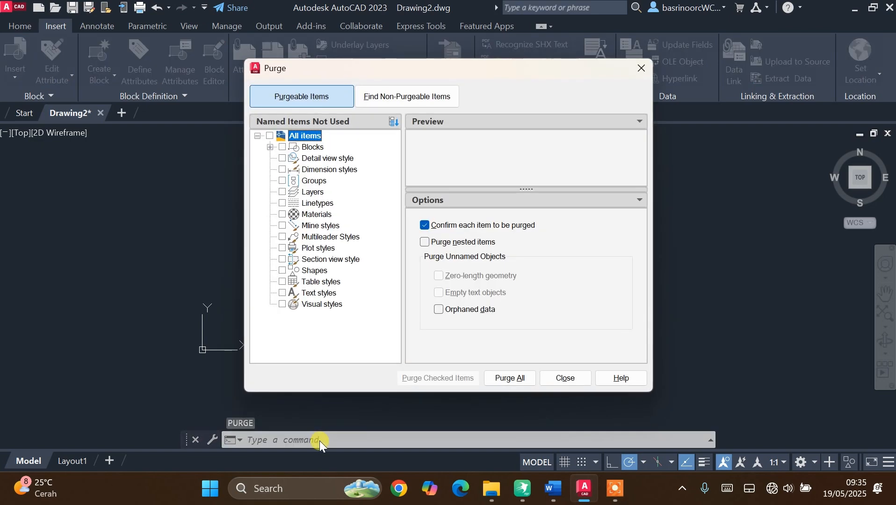
left_click(306, 148)
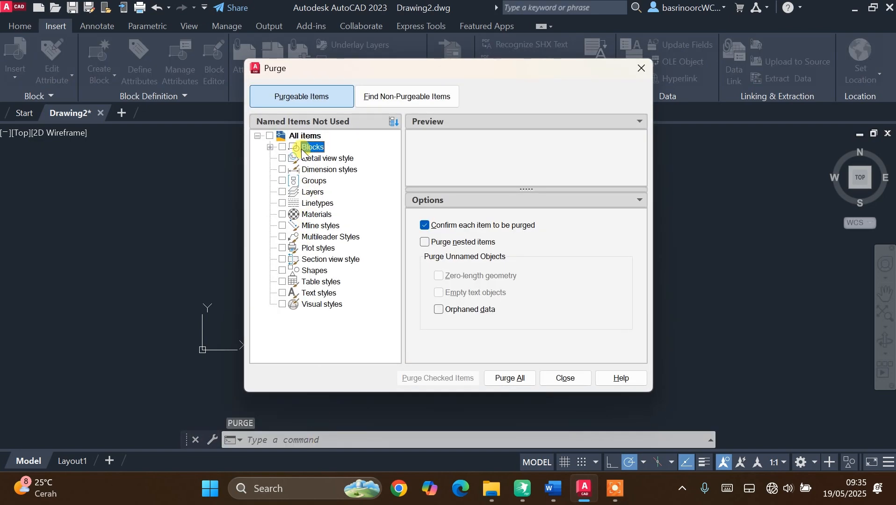
left_click(507, 377)
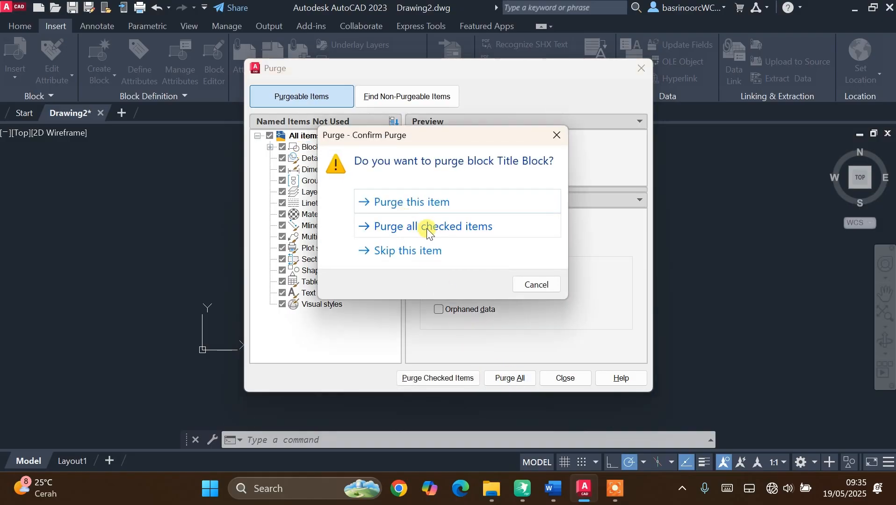
left_click(439, 232)
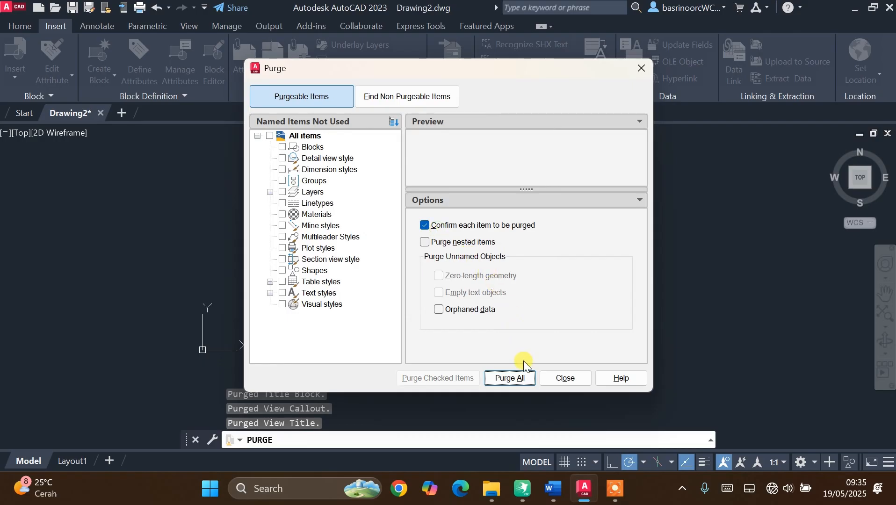
left_click(583, 377)
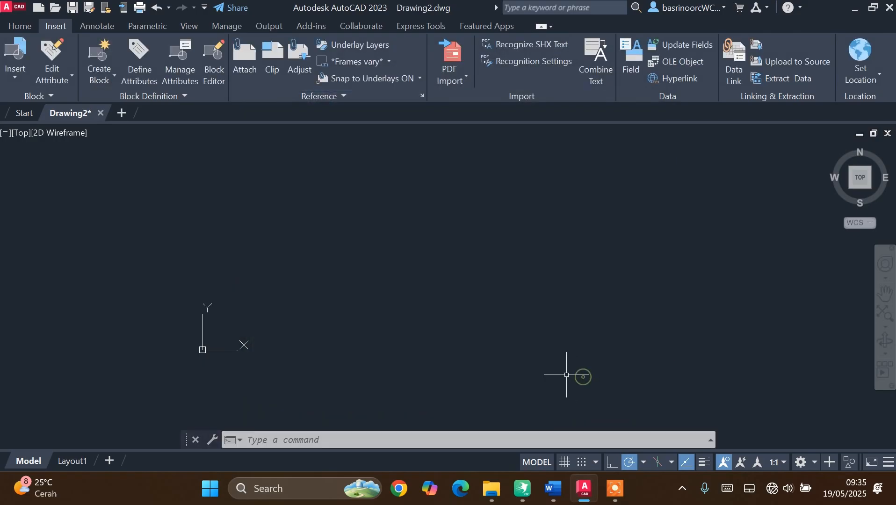
Recheck the drawing's insertable blocks and bring up the drawing, modifying and layer tools.
left_click(24, 78)
left_click(207, 193)
left_click(21, 26)
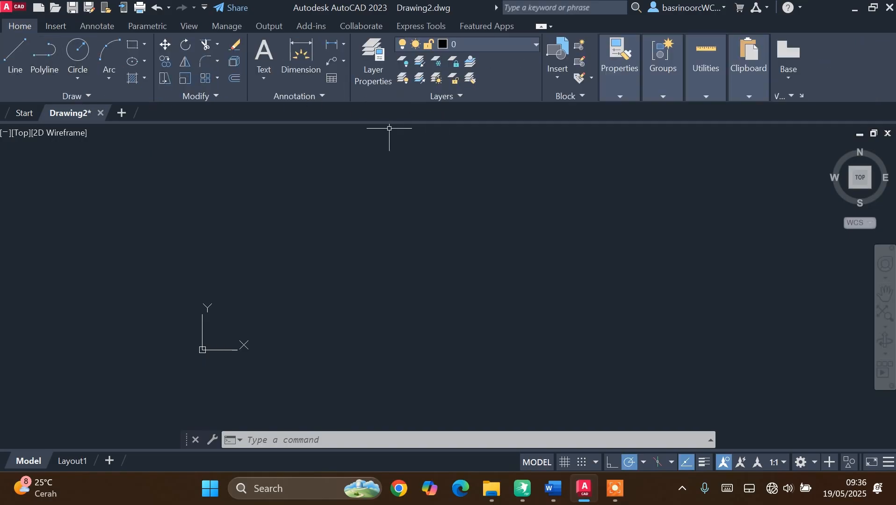
Delete the Title Block layer from the drawing's layer list.
left_click(378, 77)
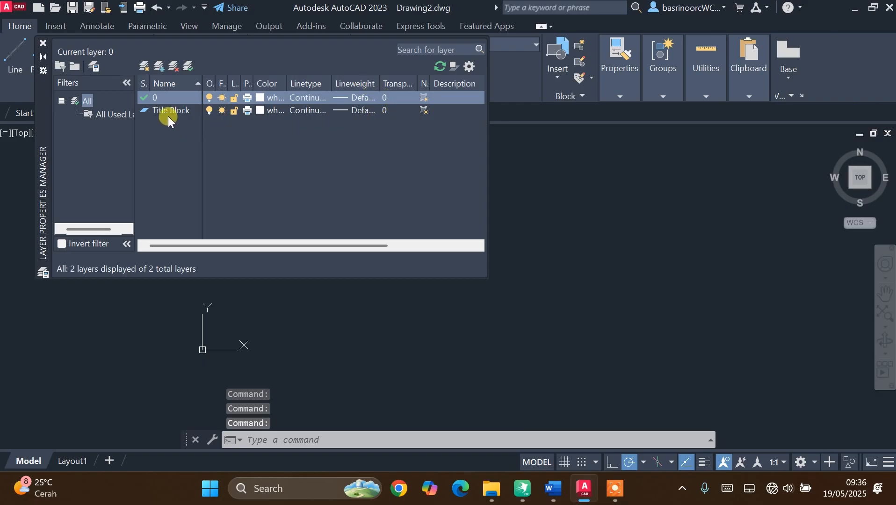
left_click(170, 109)
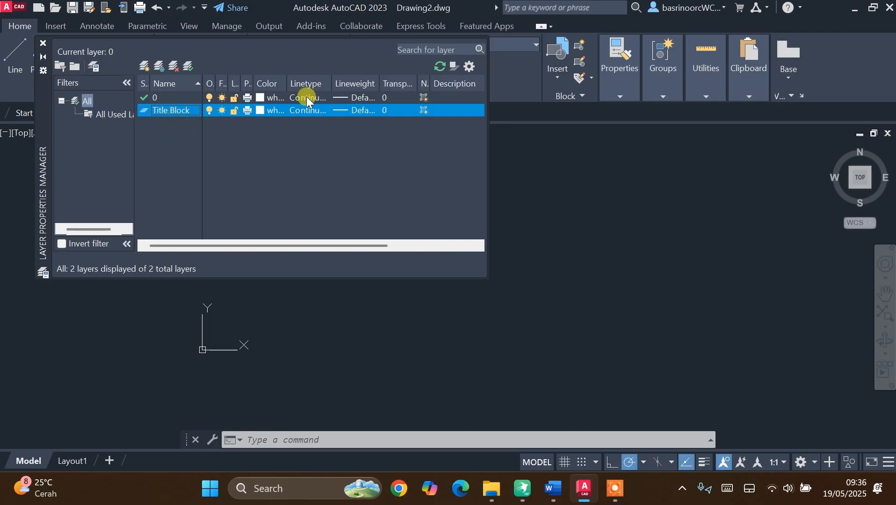
right_click(147, 111)
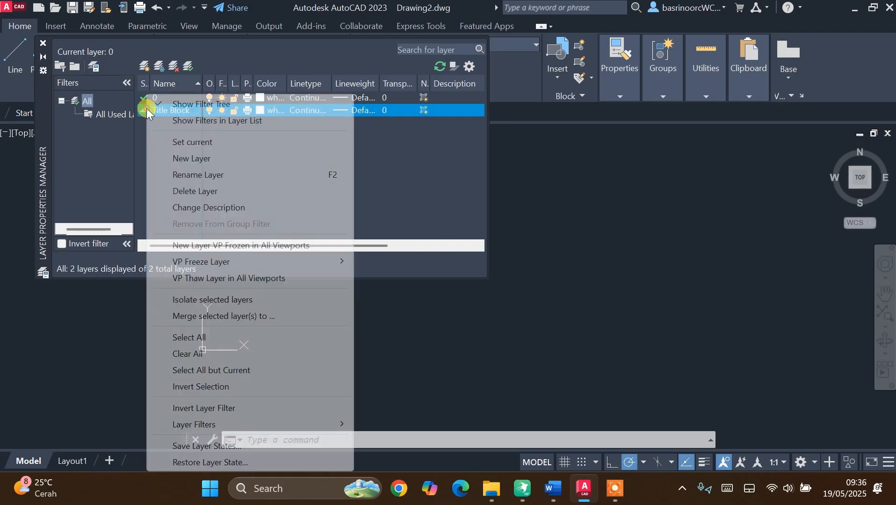
left_click(217, 192)
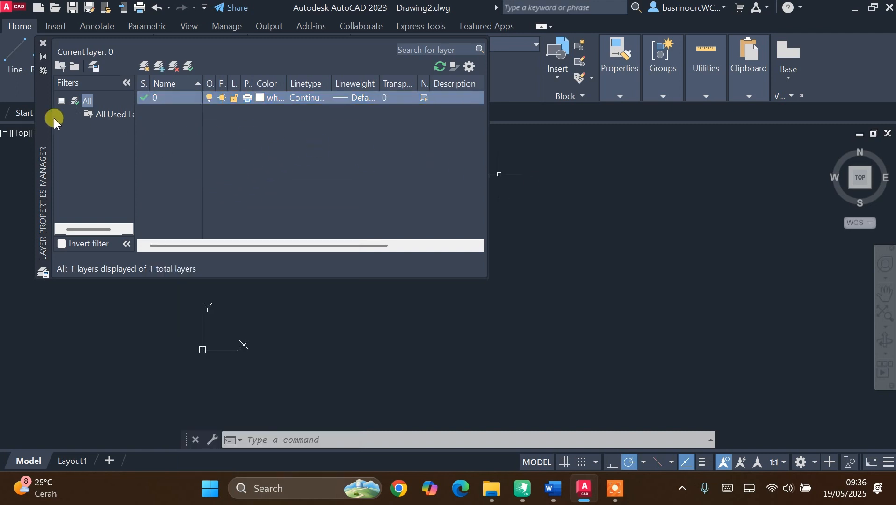
left_click(42, 43)
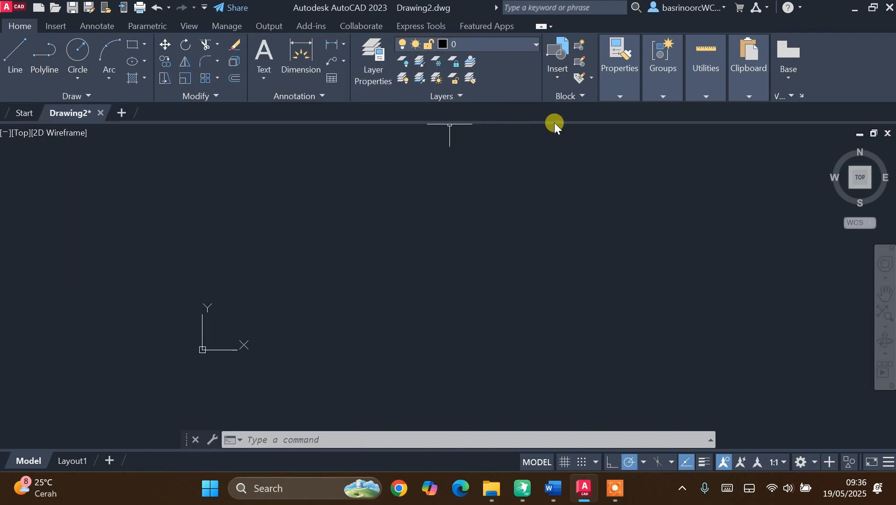
Load the DASHED linetype from acadiso.lin into the drawing.
left_click(615, 98)
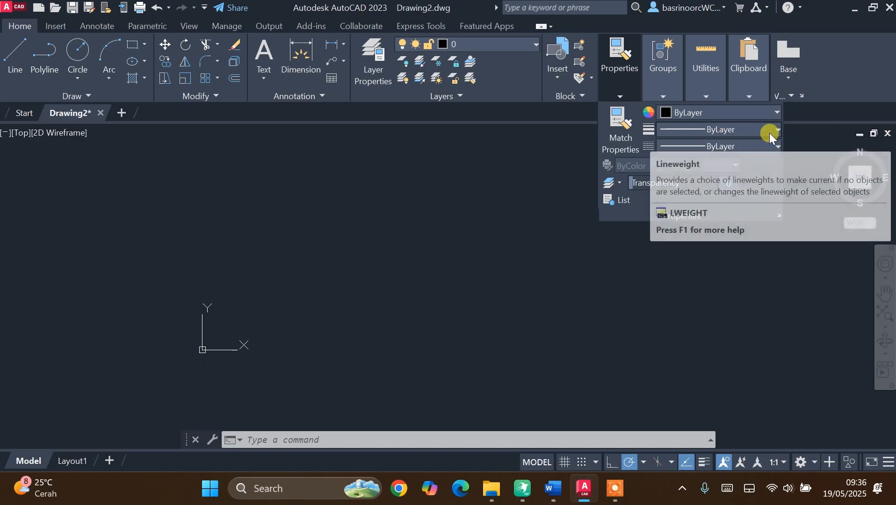
left_click(758, 145)
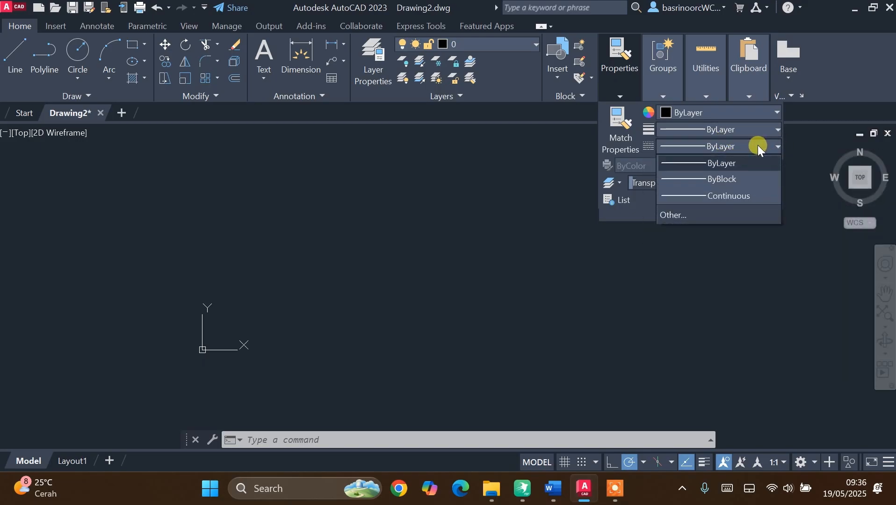
left_click(689, 216)
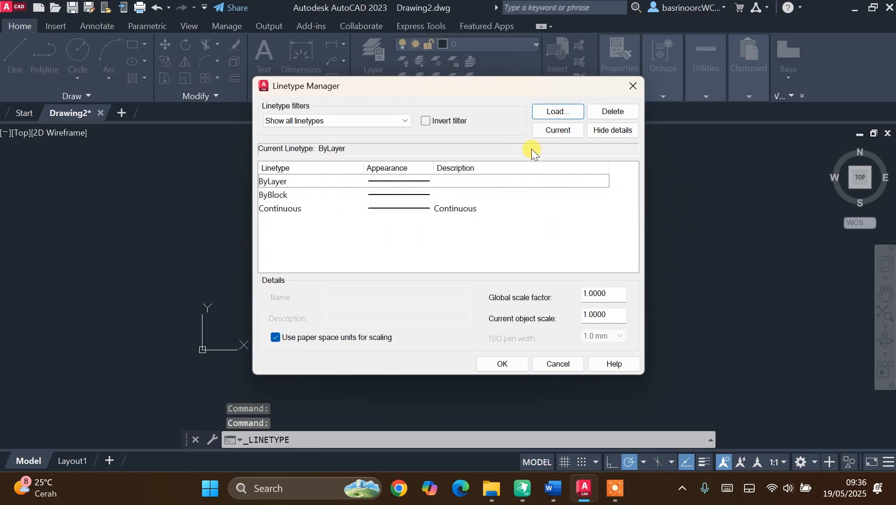
left_click(565, 111)
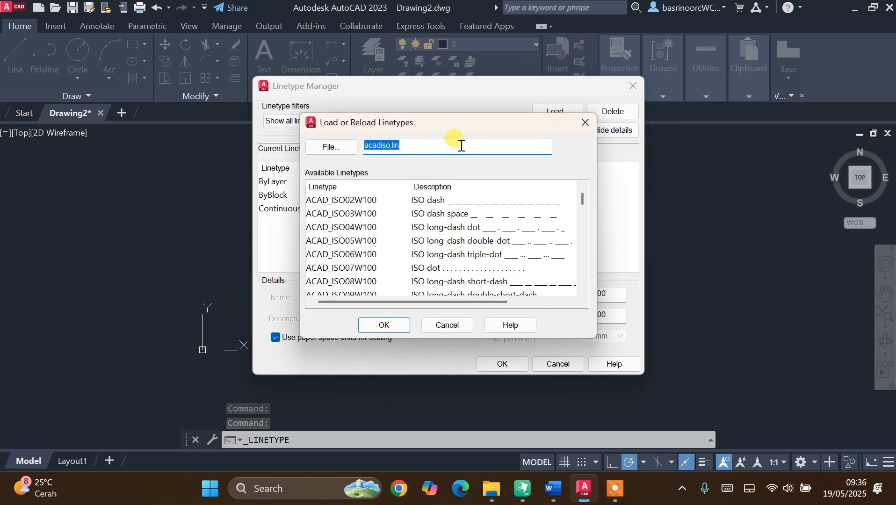
left_click(356, 276)
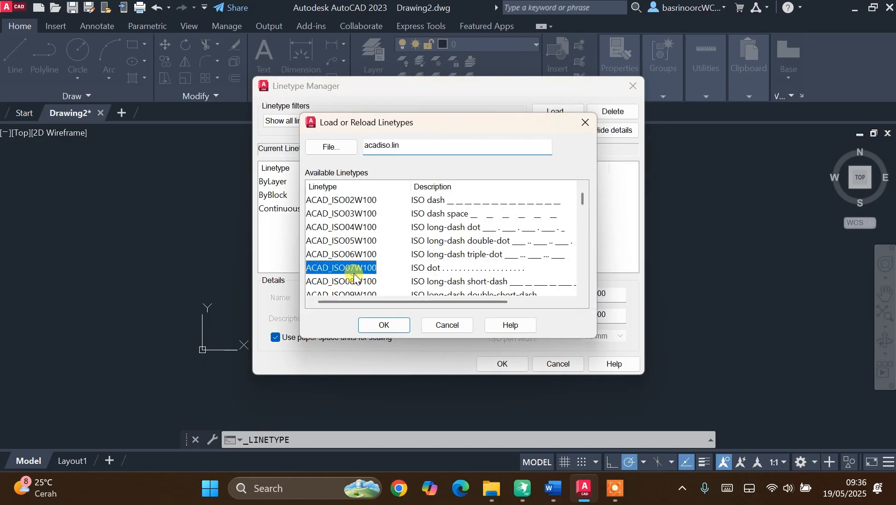
scroll(356, 276, "down", 3)
scroll(356, 277, "down", 3)
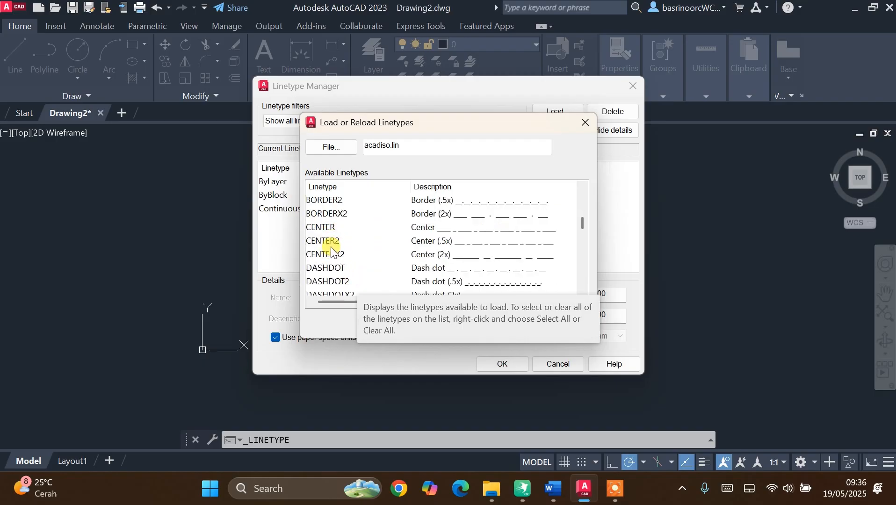
scroll(332, 248, "down", 1)
left_click(330, 200)
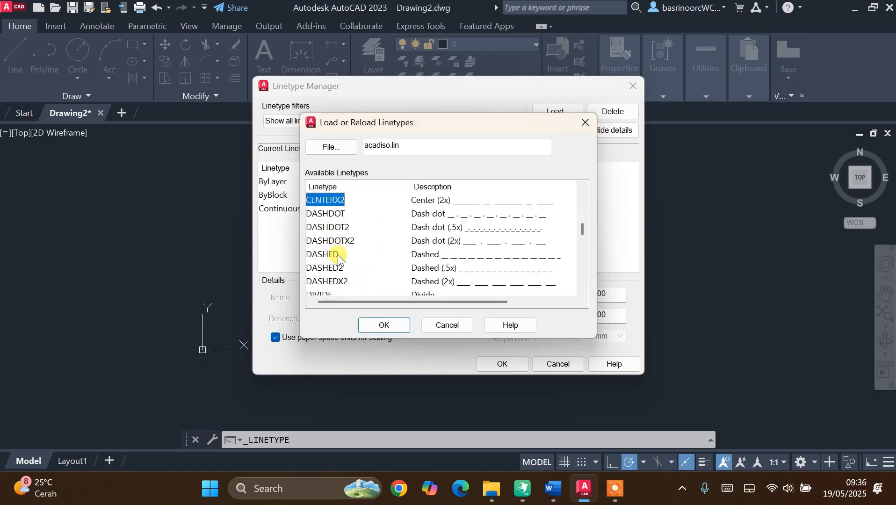
left_click(338, 214)
left_click(337, 254)
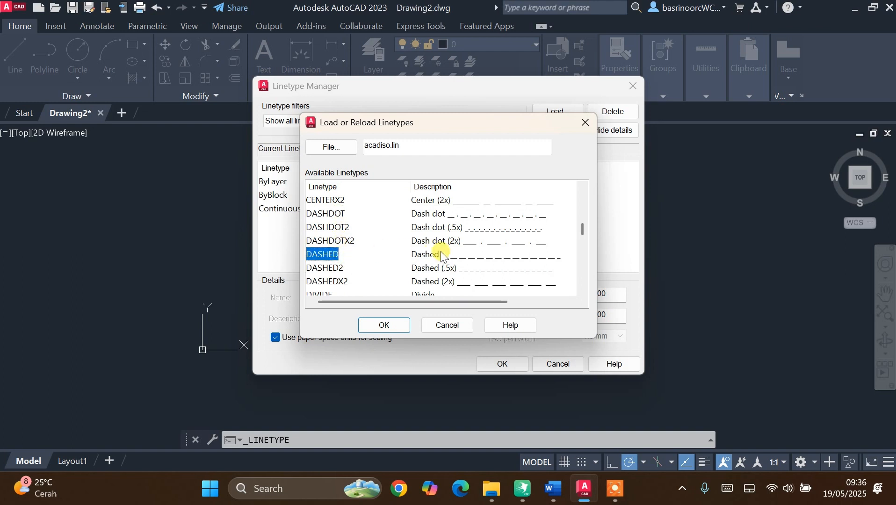
left_click(396, 327)
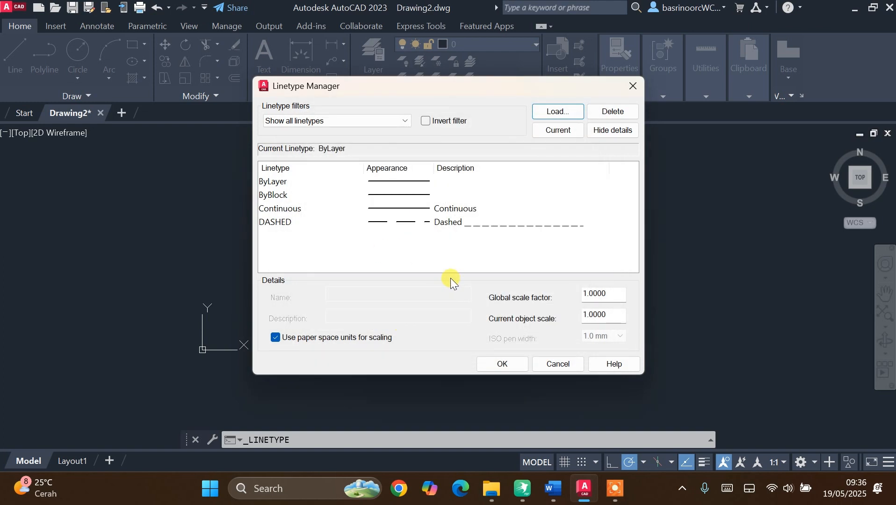
Load the CENTER linetype and turn off the use of paper space units for linetype scaling.
left_click(556, 113)
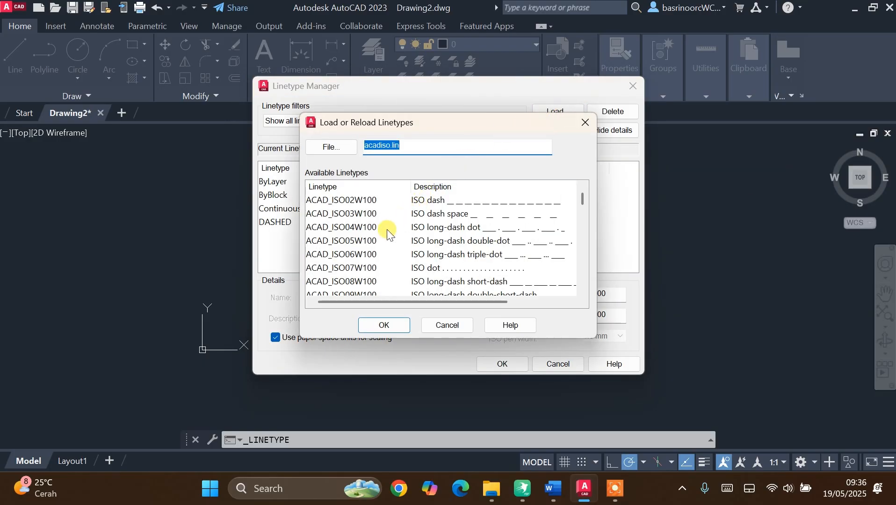
left_click(359, 268)
scroll(359, 270, "down", 4)
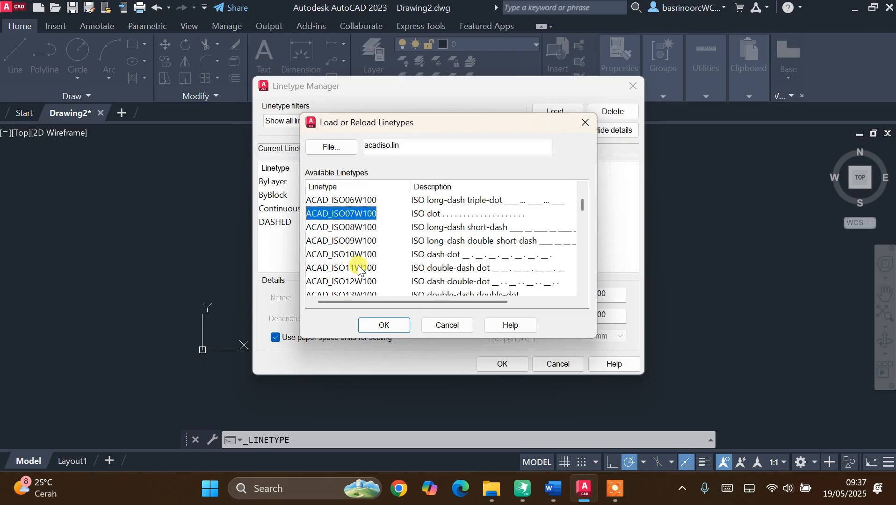
left_click(328, 283)
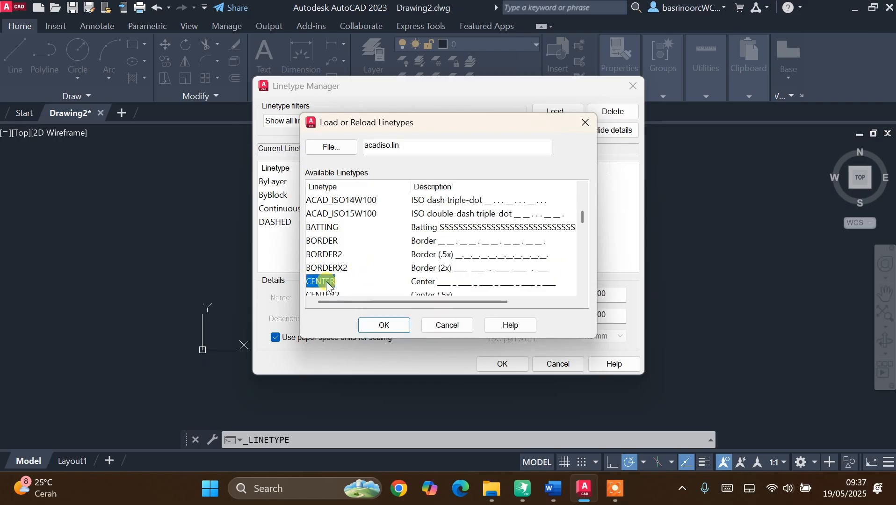
scroll(337, 287, "down", 1)
left_click(385, 325)
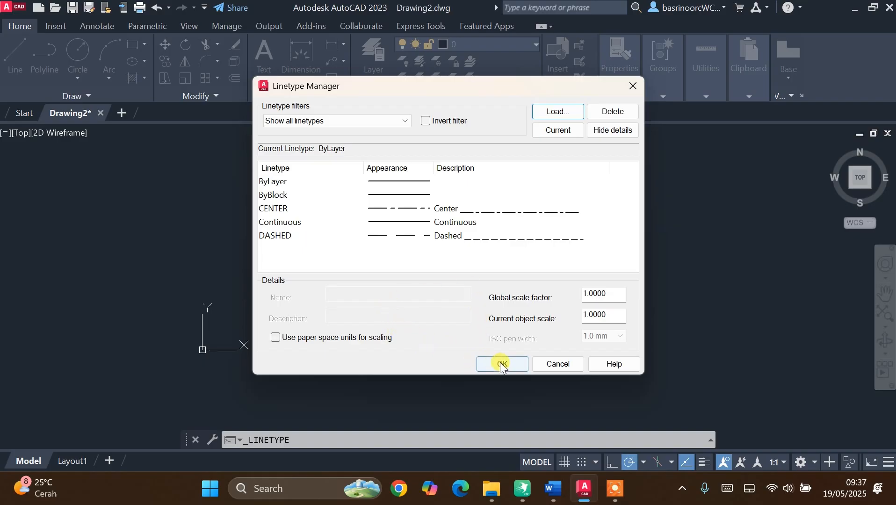
left_click(517, 365)
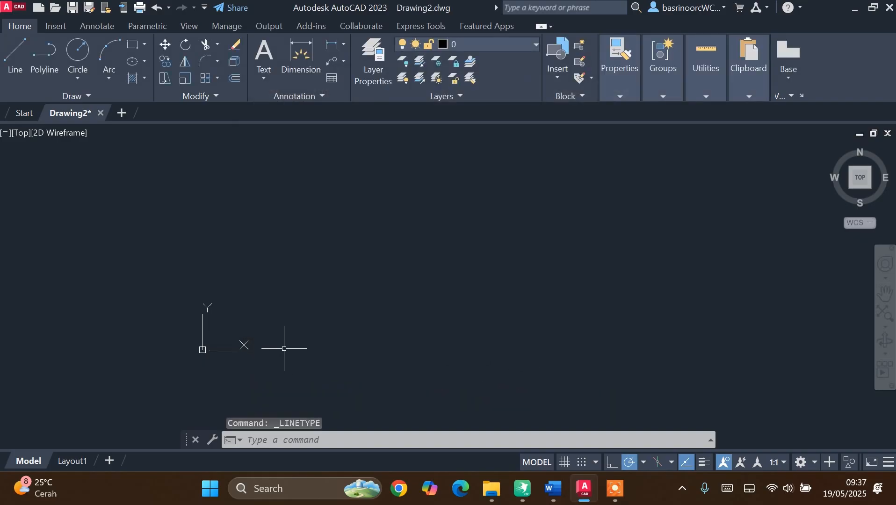
Draw a rectangle on Layout1 from corner 0,0 to opposite corner 420,297 as the A3 sheet outline.
left_click(80, 458)
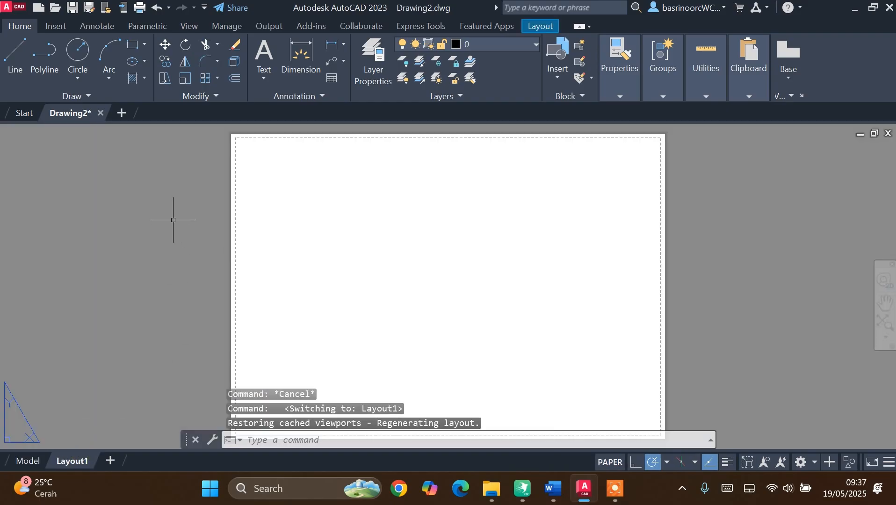
scroll(182, 222, "down", 4)
scroll(199, 240, "up", 2)
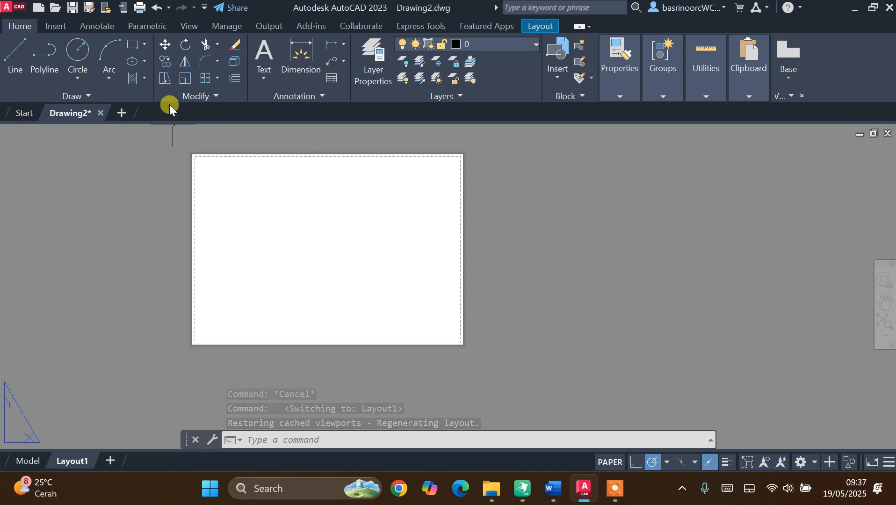
left_click(133, 46)
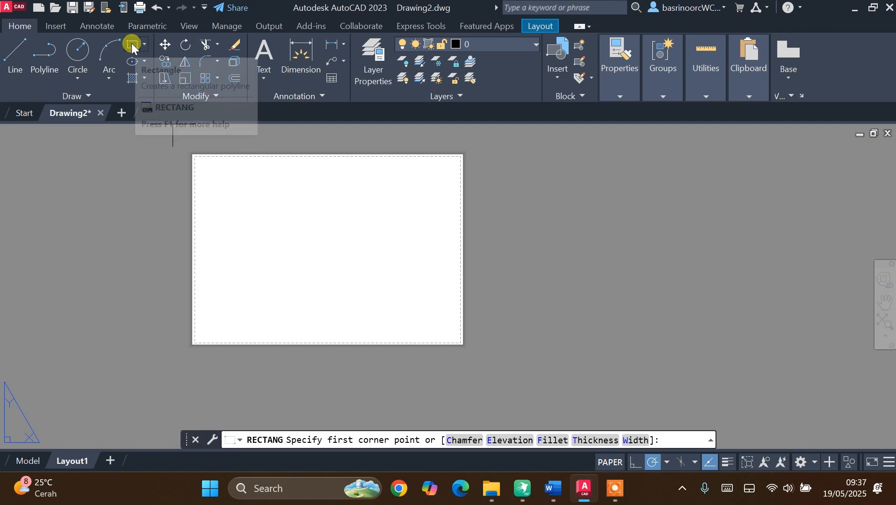
left_click(133, 44)
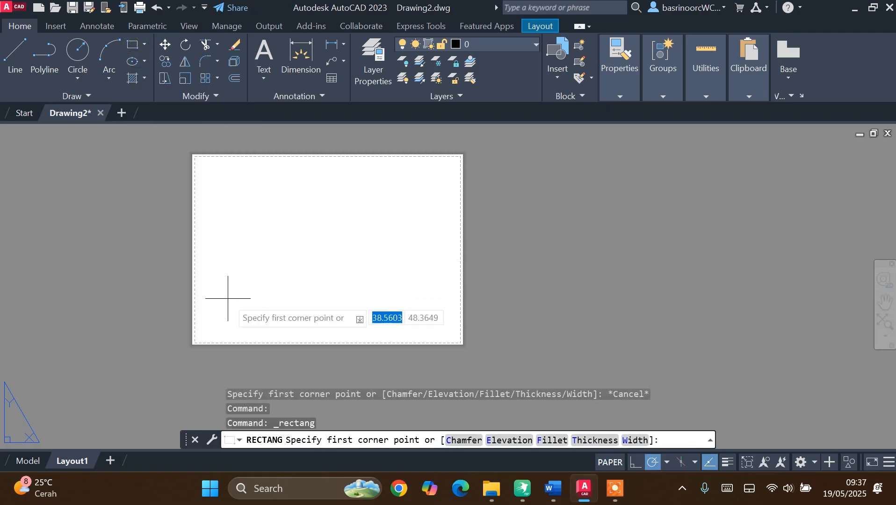
scroll(228, 322, "up", 2)
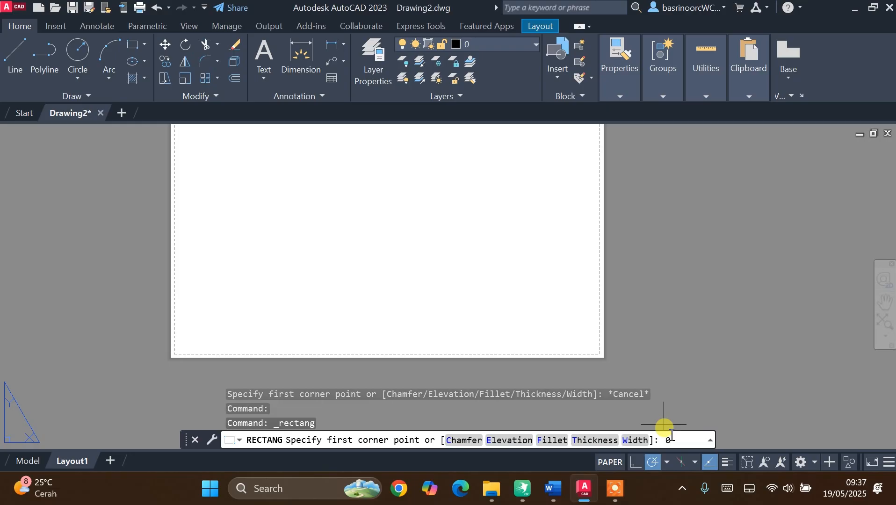
type("0,0")
key("Return")
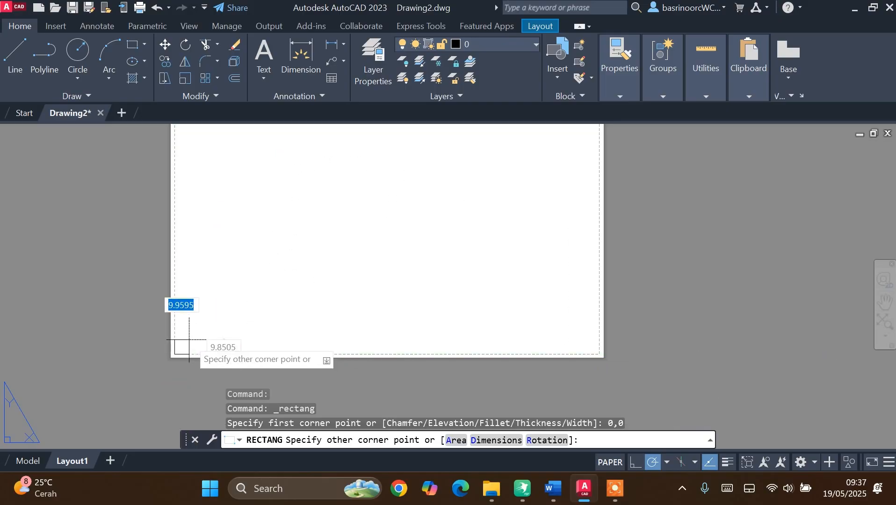
scroll(196, 336, "down", 4)
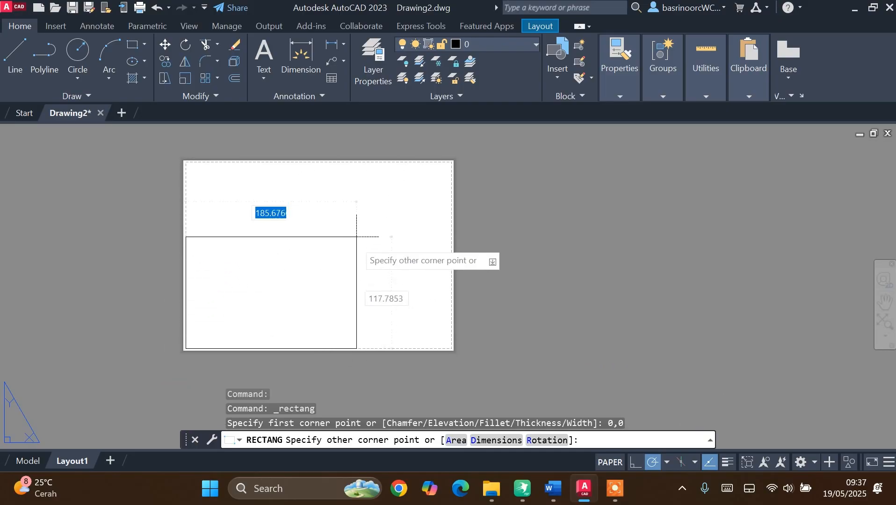
scroll(393, 205, "up", 2)
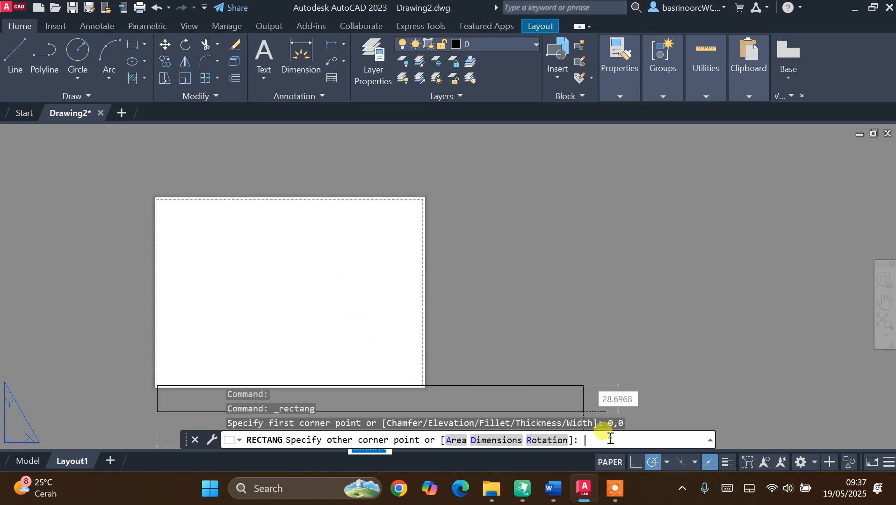
type("42")
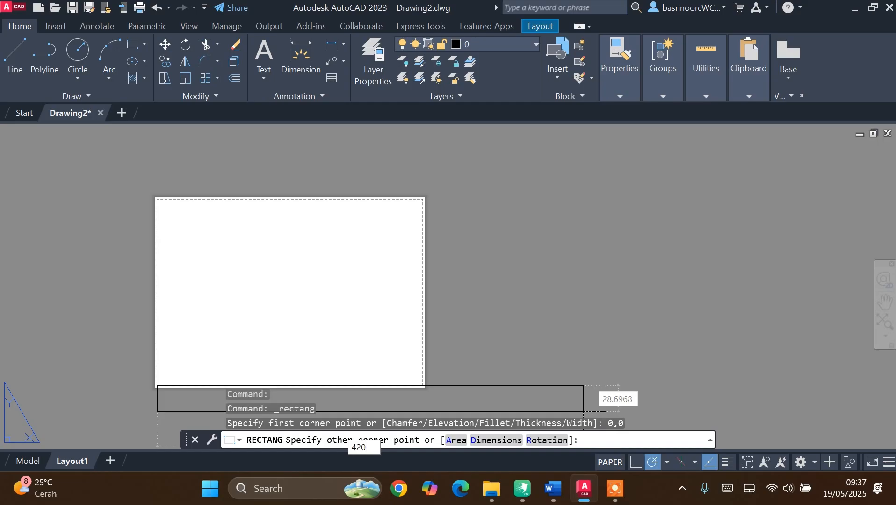
type("0")
left_click(612, 439)
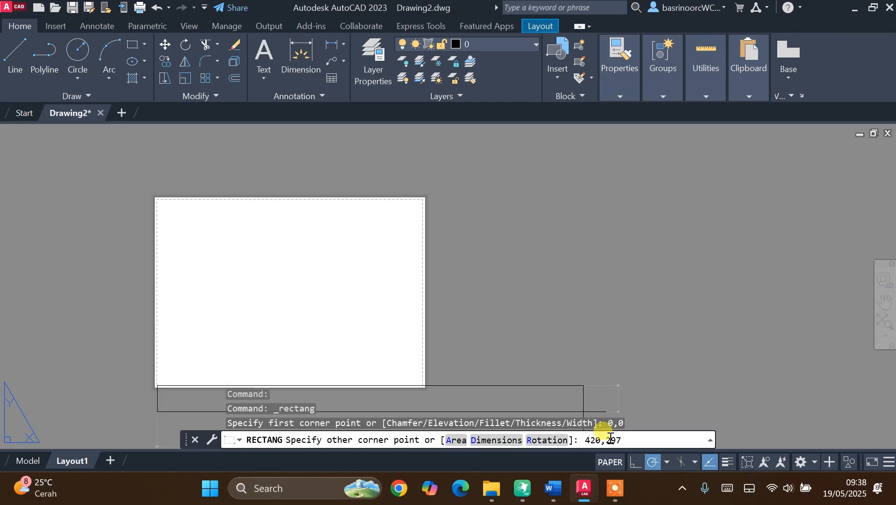
key("Return")
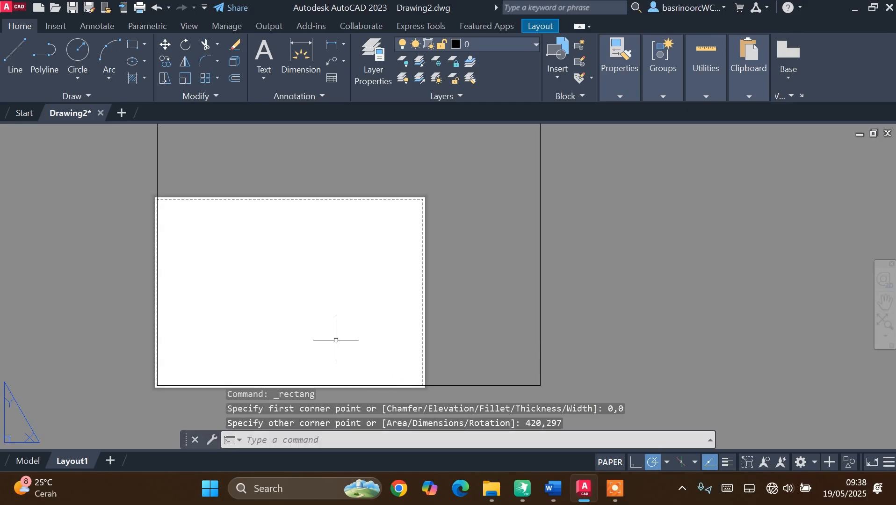
Examine how the A3 rectangle's extents compare with the layout's paper sheet and printable area.
scroll(280, 319, "down", 2)
scroll(246, 175, "up", 4)
scroll(730, 194, "up", 1)
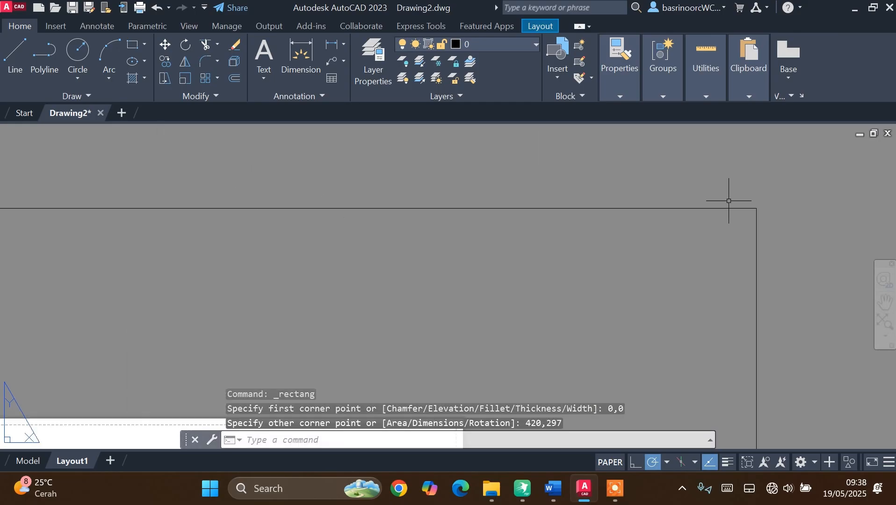
scroll(720, 190, "down", 2)
scroll(604, 212, "down", 1)
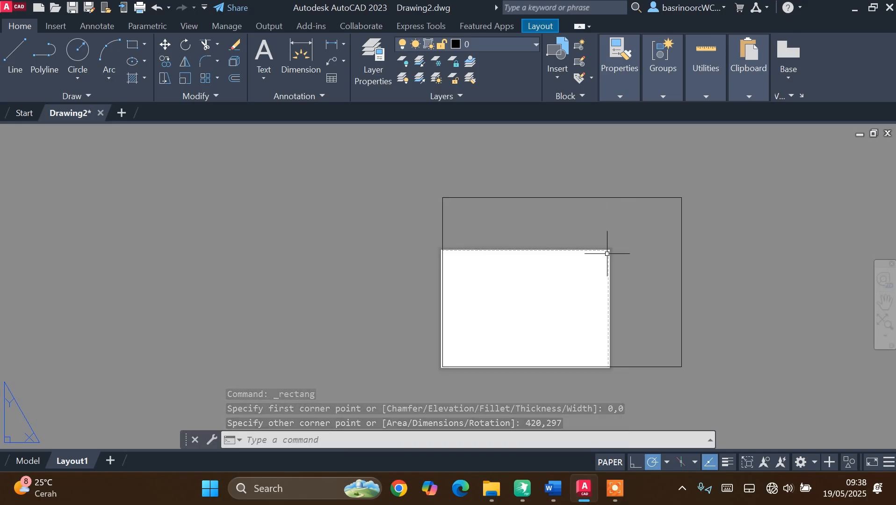
scroll(626, 316, "up", 2)
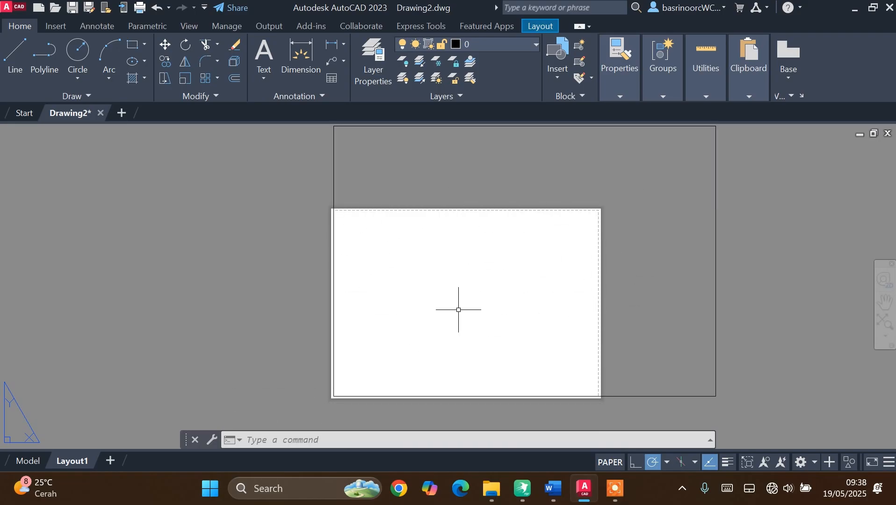
scroll(289, 326, "down", 1)
scroll(393, 276, "up", 1)
scroll(310, 236, "down", 2)
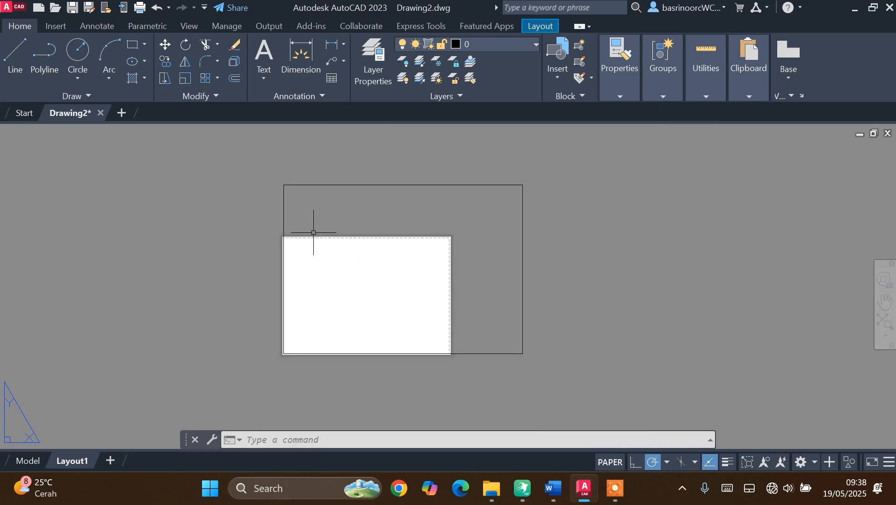
Delete the page setups ISO A3 - Full Scale, ISO A3 - Full Scale - Monochrome and ISO A4 - Scaled to Fit.
right_click(80, 461)
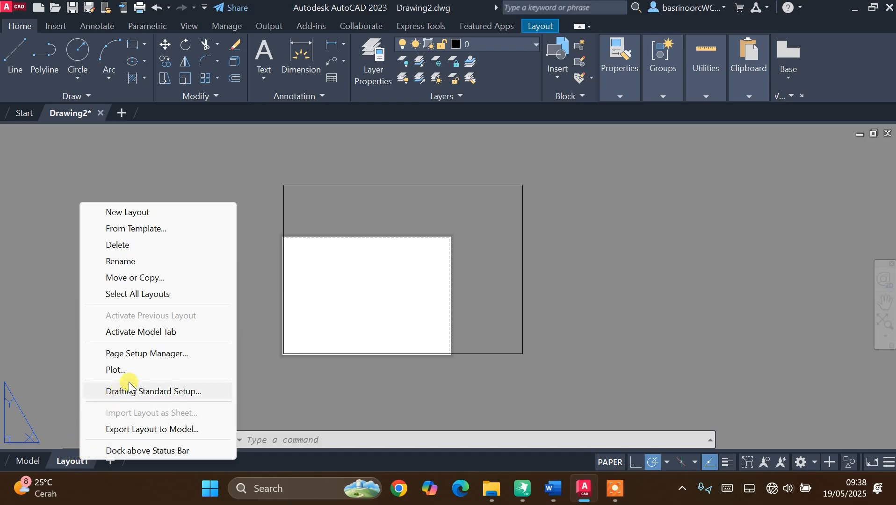
left_click(142, 355)
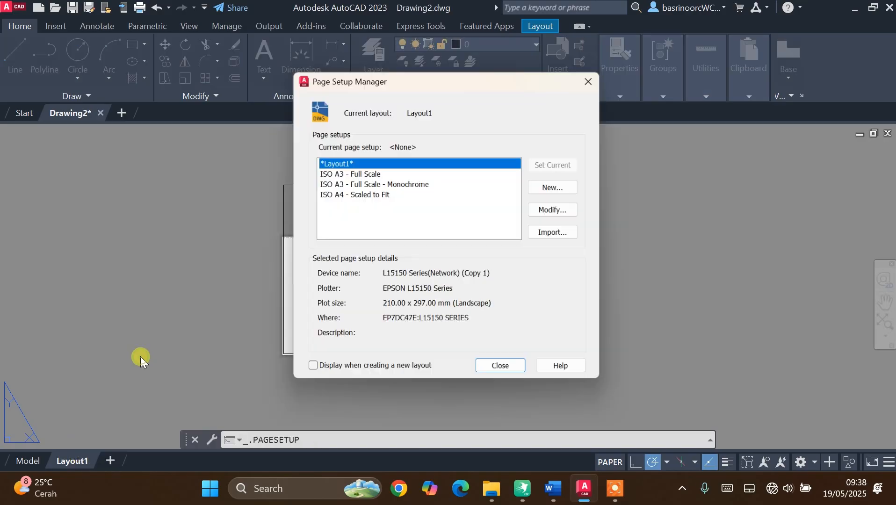
left_click(383, 195)
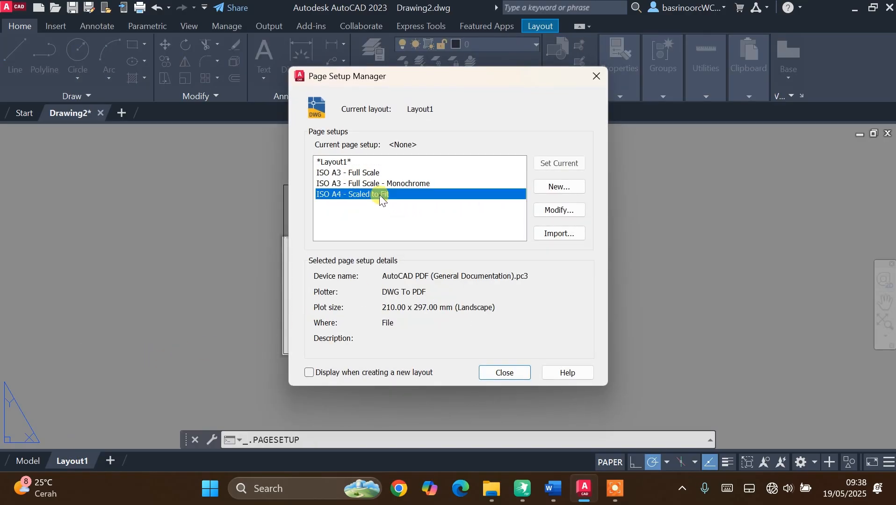
left_click(370, 173)
right_click(382, 176)
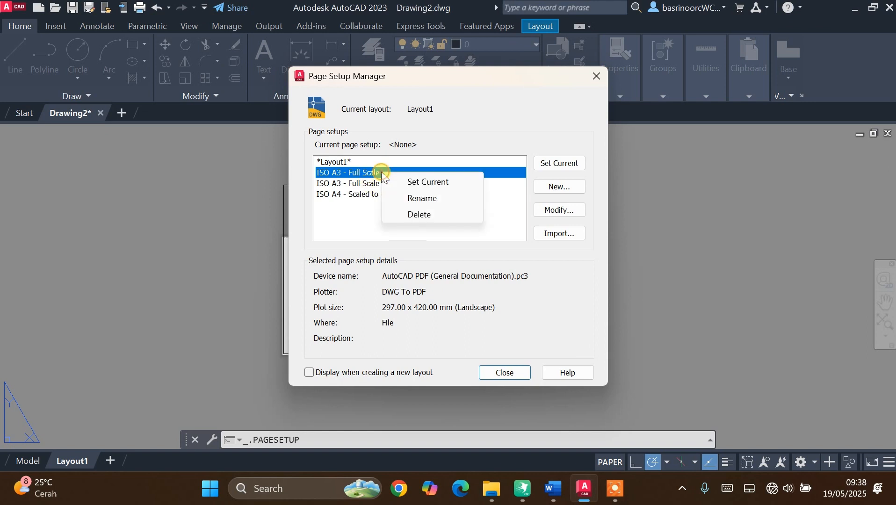
left_click(436, 214)
right_click(394, 174)
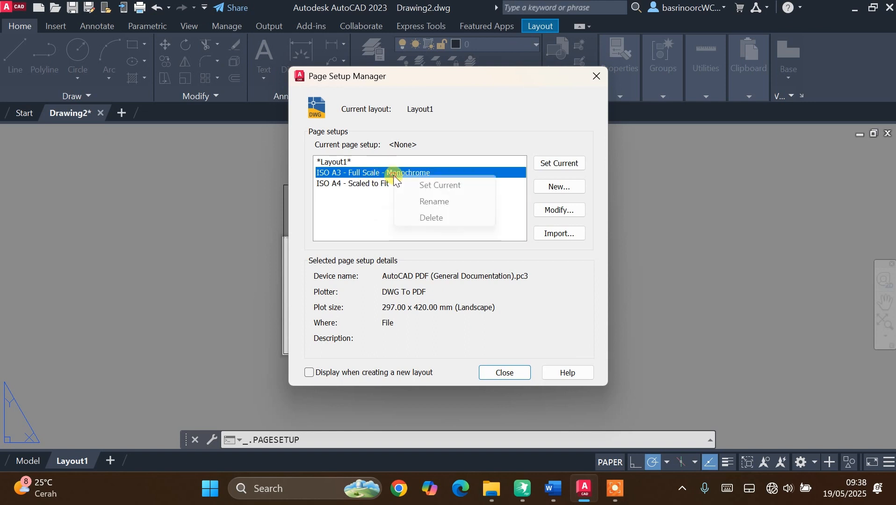
left_click(422, 215)
right_click(391, 177)
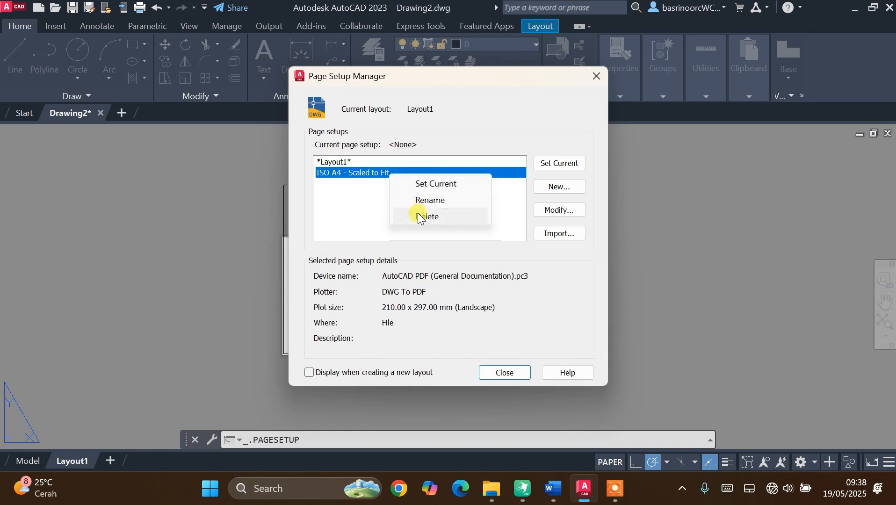
left_click(426, 216)
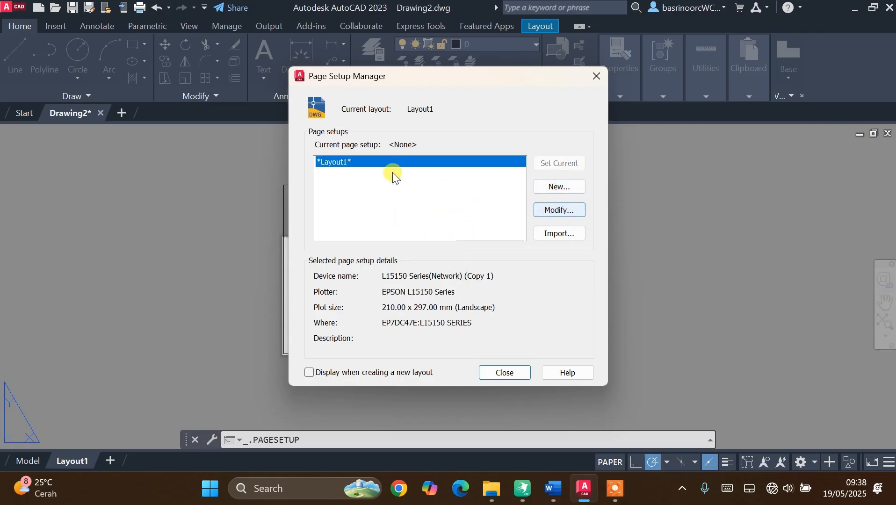
Set Layout1's page setup to the AutoCAD PDF (High Quality Print).pc3 plotter with ISO full bleed A3 (420.00 x 297.00 MM) paper.
left_click(560, 212)
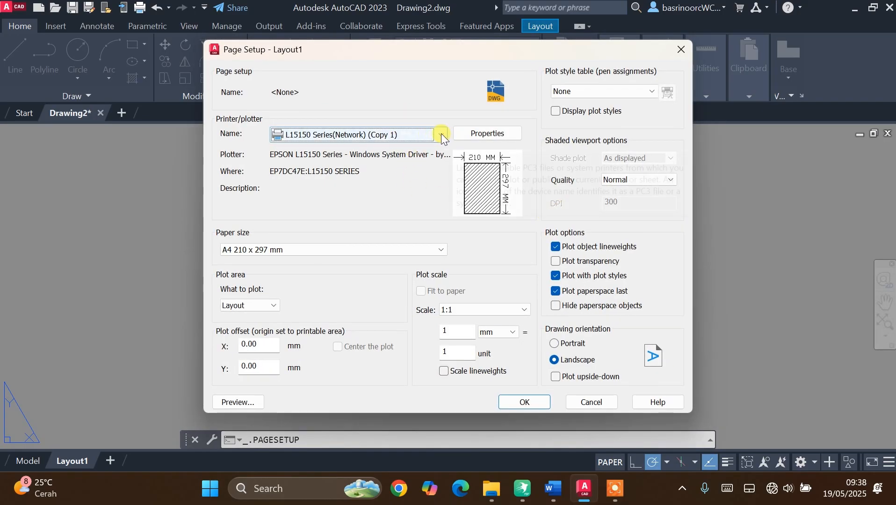
left_click(441, 135)
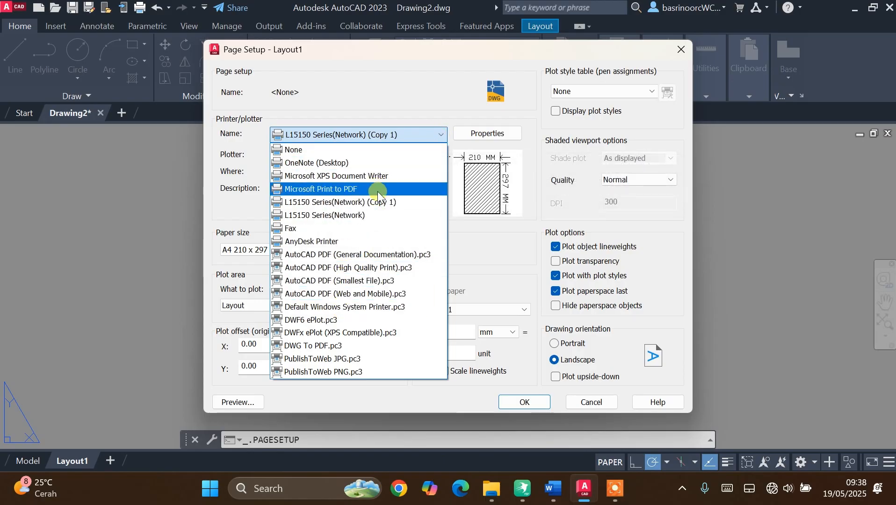
left_click(378, 269)
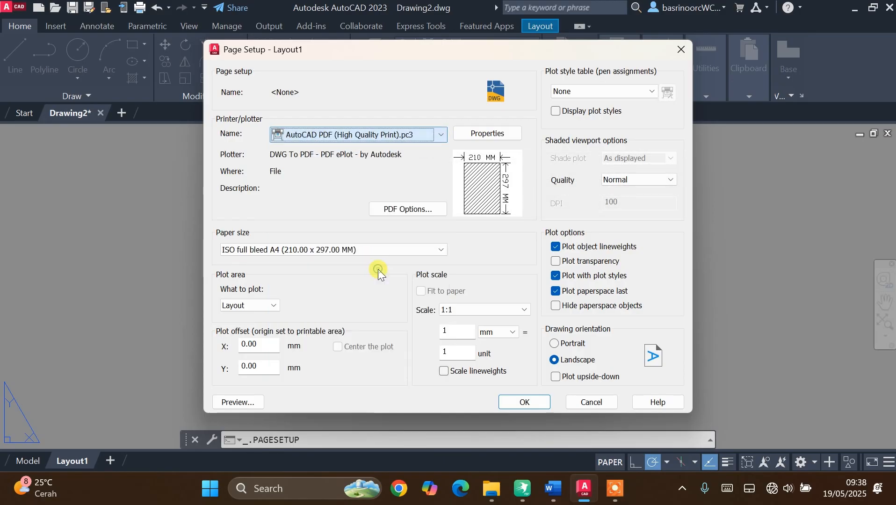
left_click(252, 249)
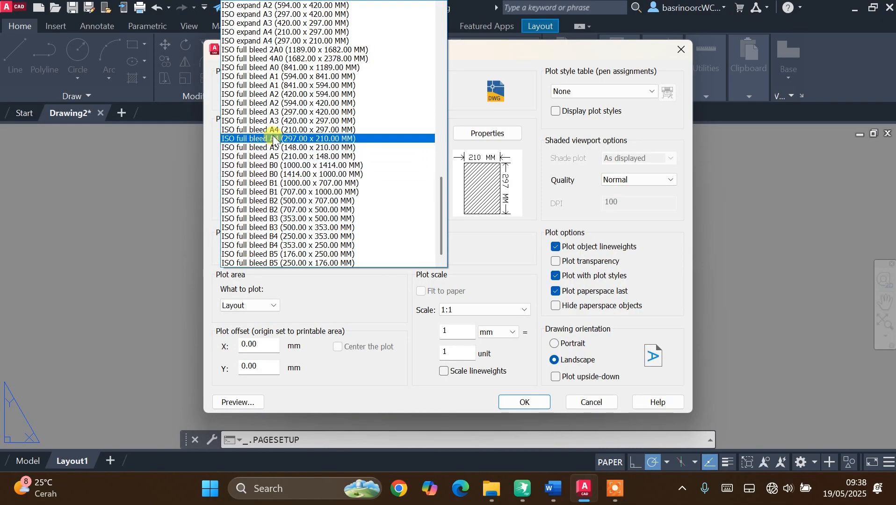
left_click(294, 121)
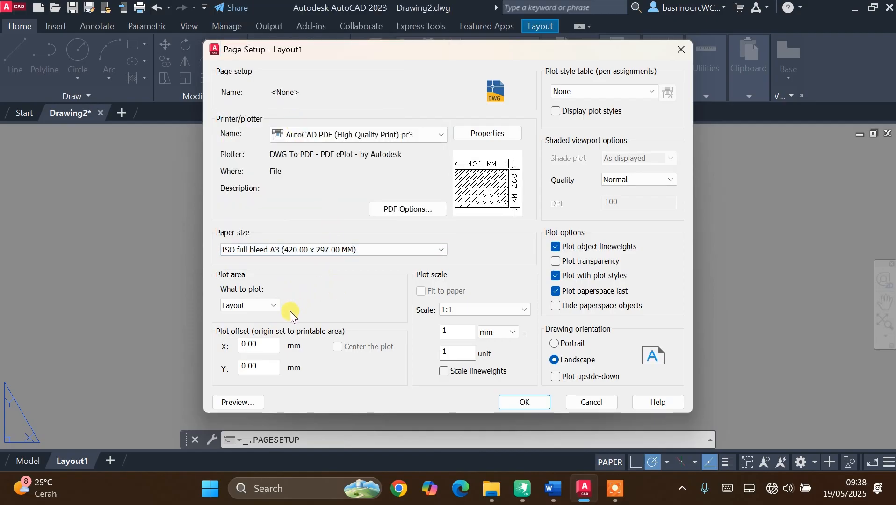
Define Layout1's plot area as a window spanning the A3 rectangle from its lower-left corner to its upper-right corner.
left_click(270, 305)
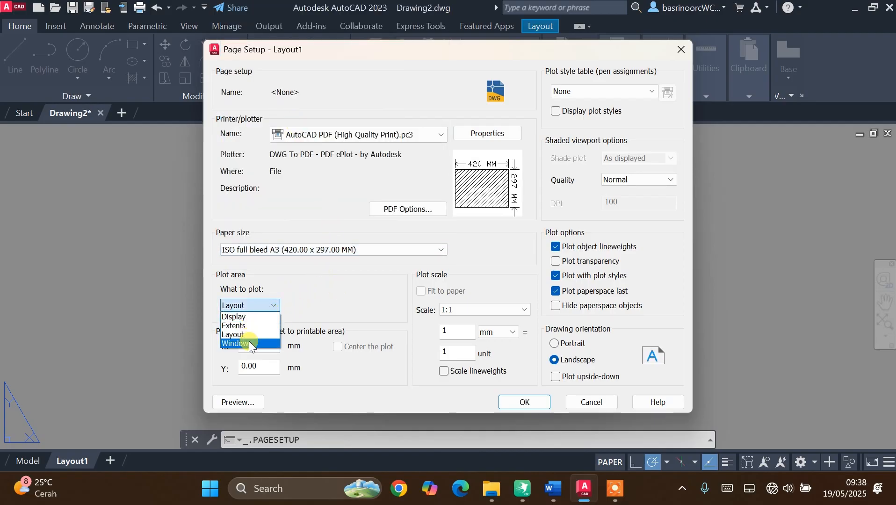
left_click(250, 346)
scroll(300, 357, "up", 2)
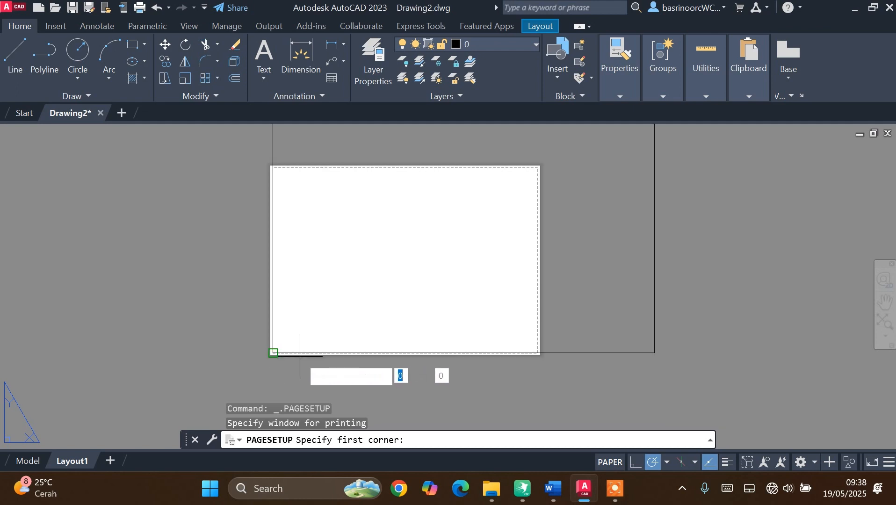
scroll(299, 357, "up", 2)
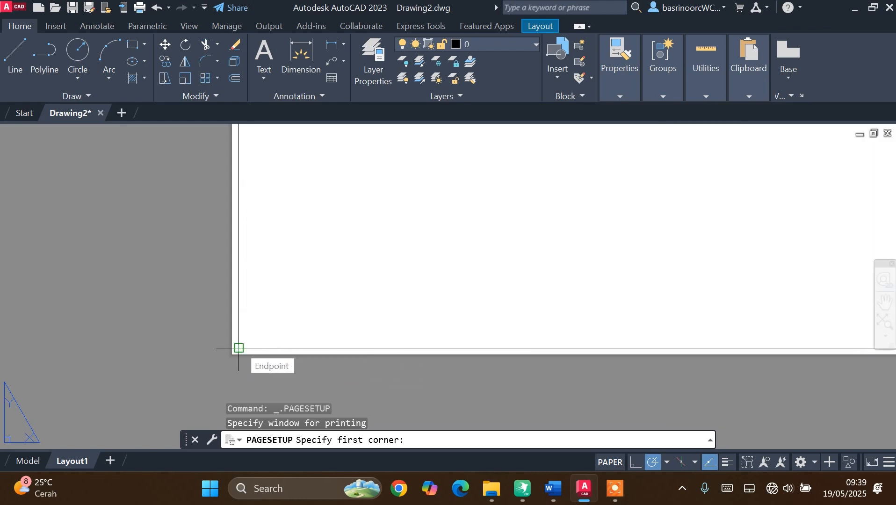
left_click(239, 348)
scroll(204, 356, "down", 5)
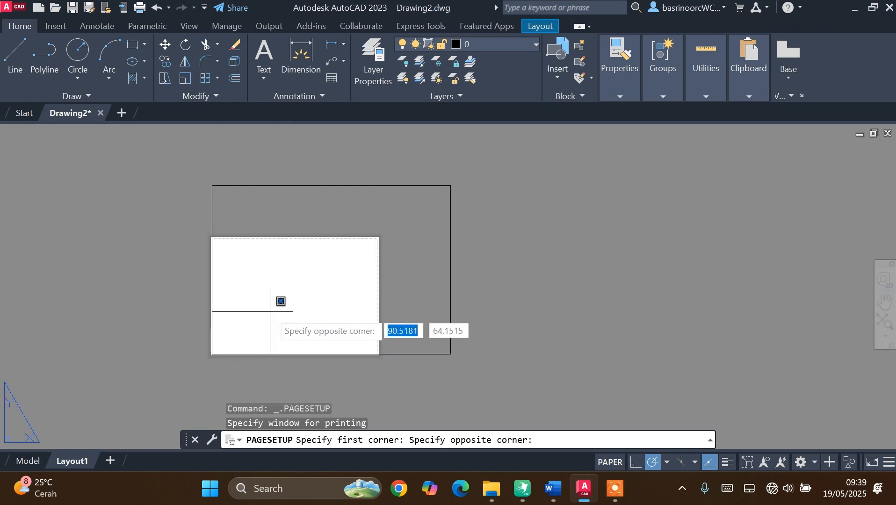
scroll(452, 176, "up", 4)
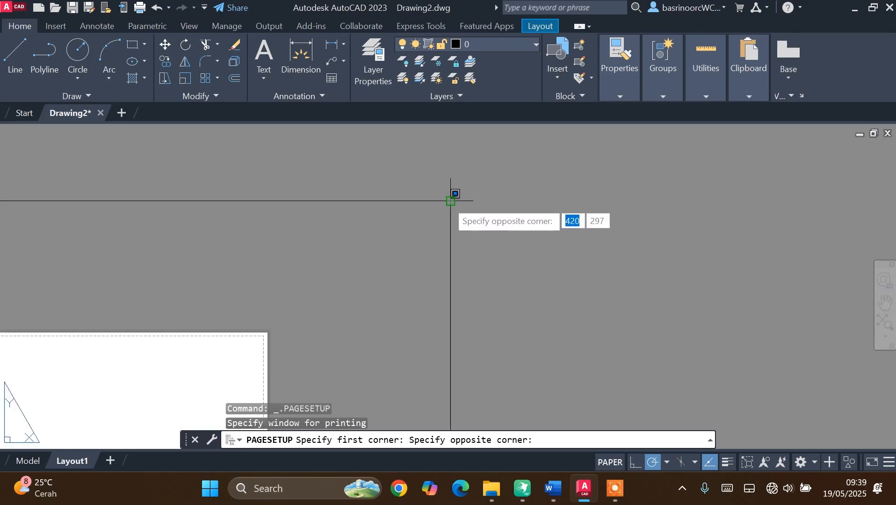
left_click(451, 201)
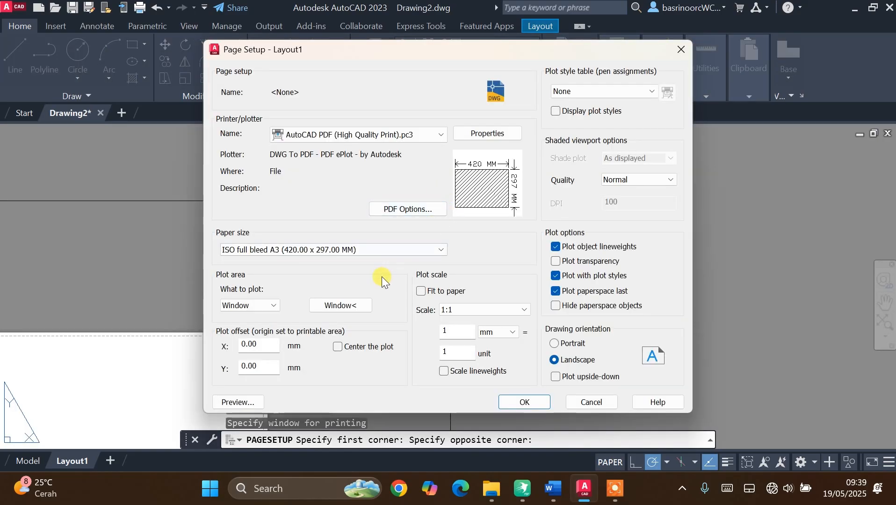
Center the plot on the paper and apply the modified page setup to Layout1.
left_click(337, 348)
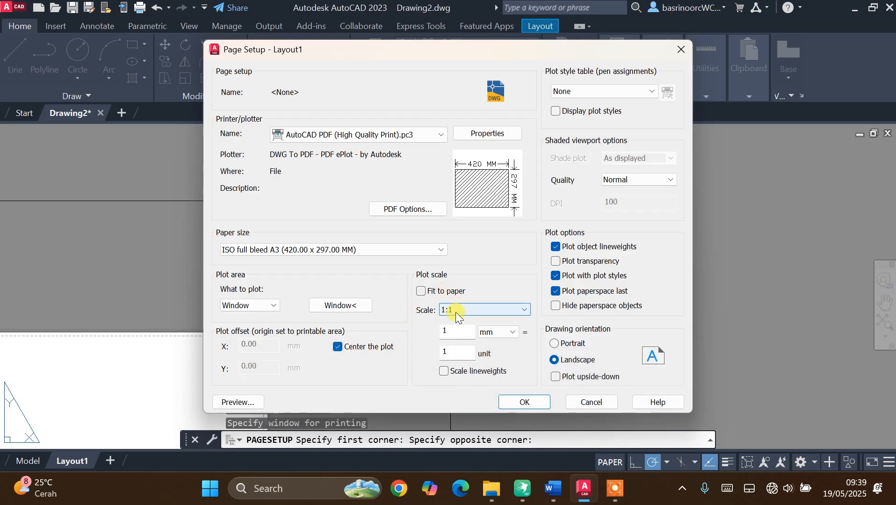
left_click(526, 403)
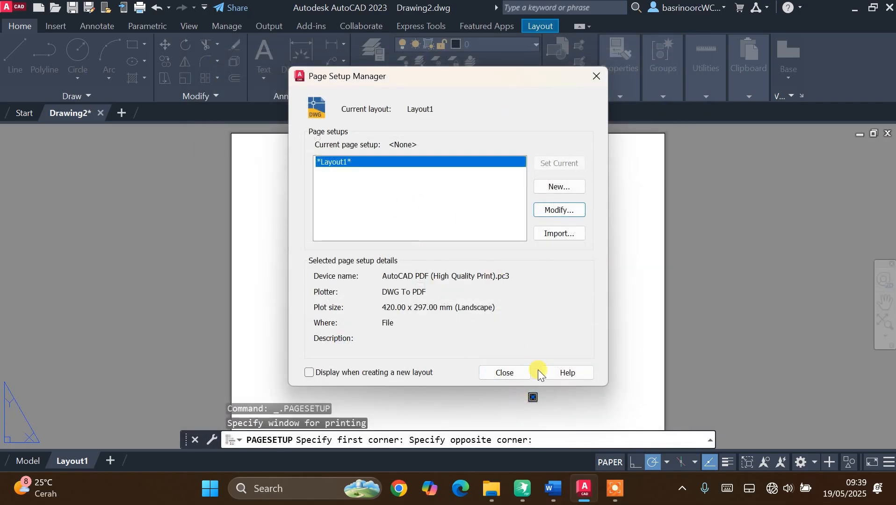
left_click(514, 376)
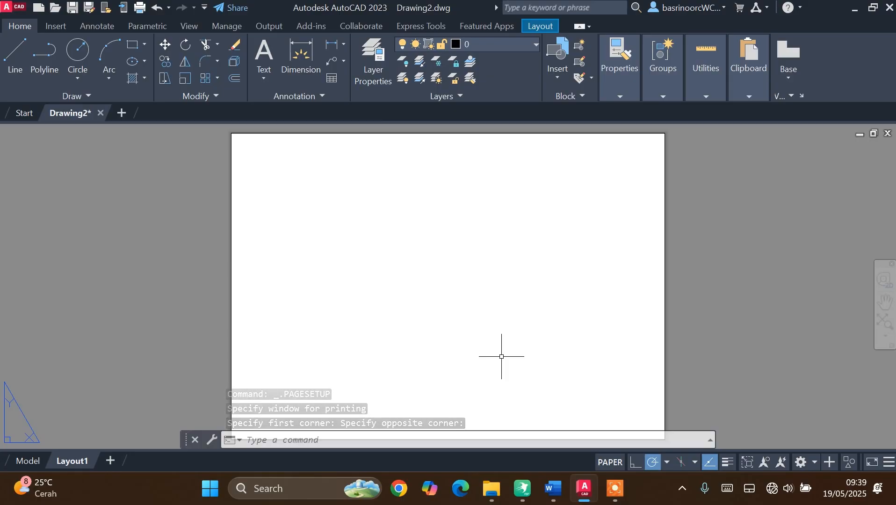
Create a new text style named Etiket.
scroll(292, 299, "down", 2)
scroll(450, 194, "up", 2)
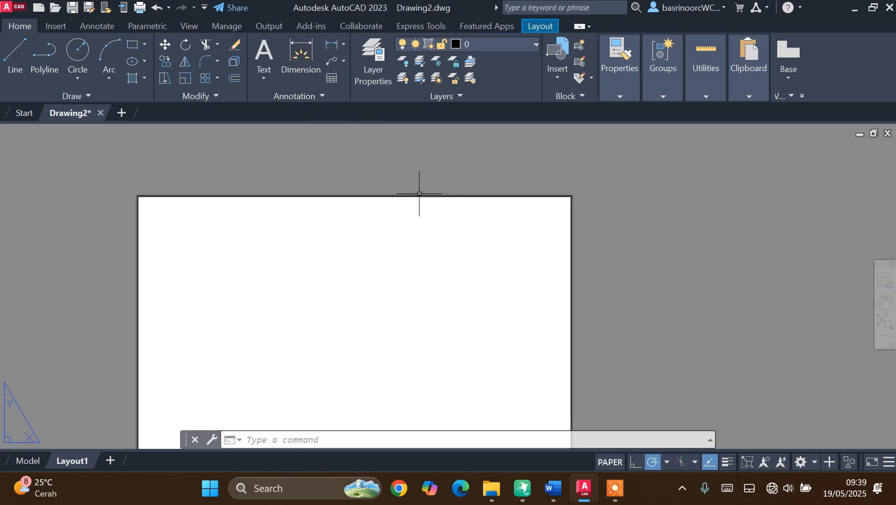
left_click(264, 80)
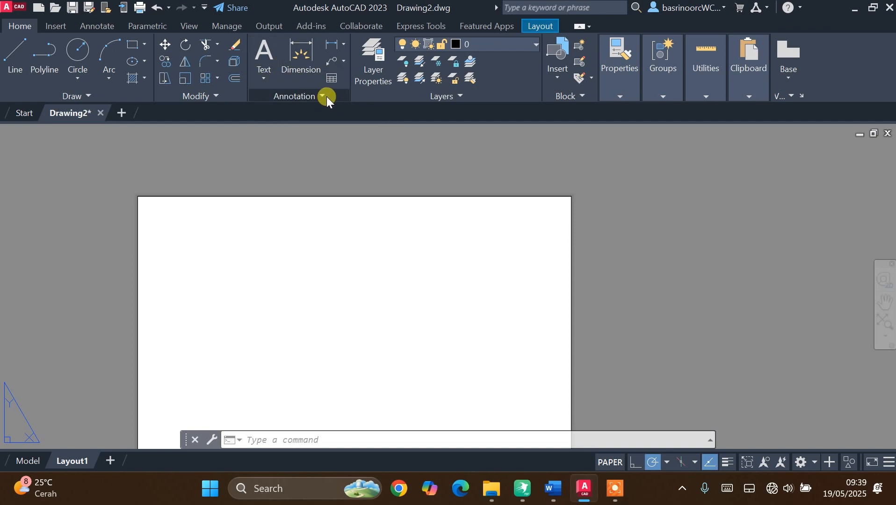
left_click(326, 97)
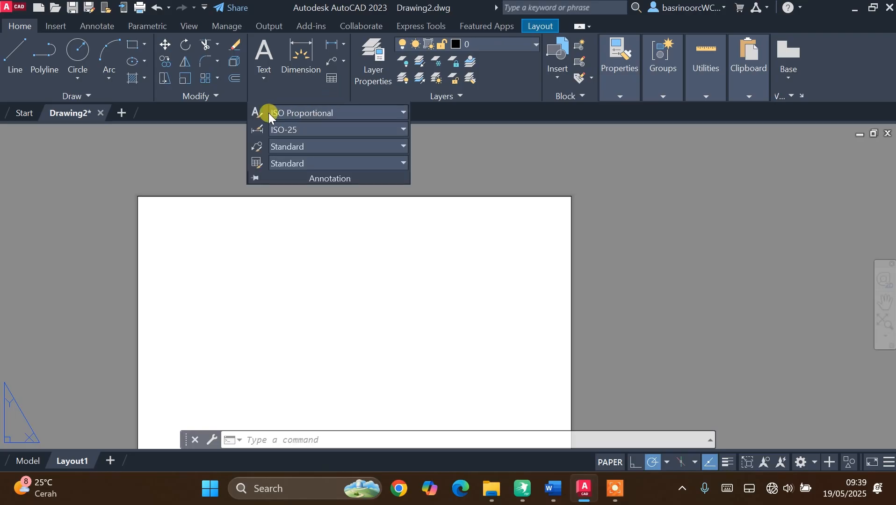
left_click(354, 113)
left_click(314, 183)
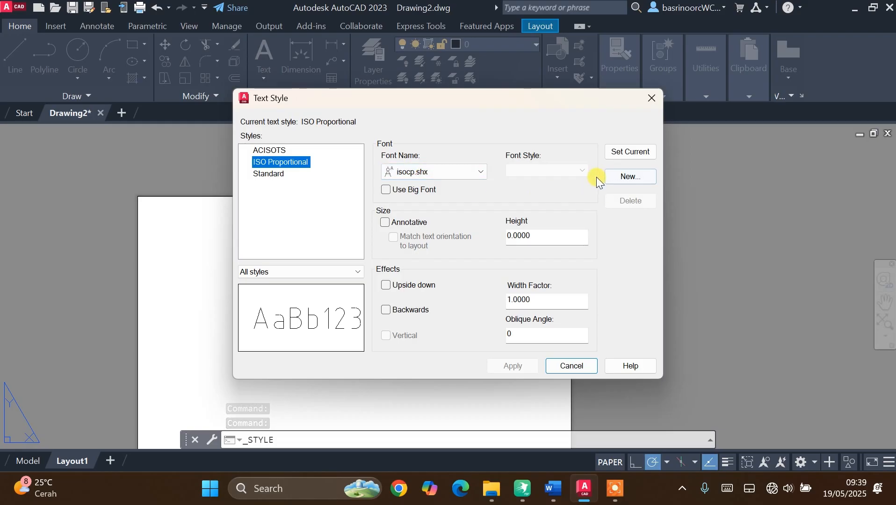
left_click(620, 178)
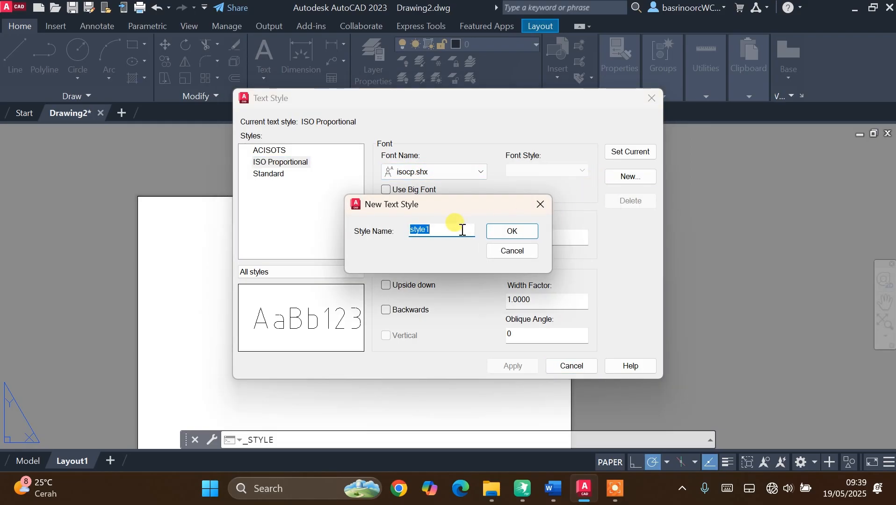
type("Etiket")
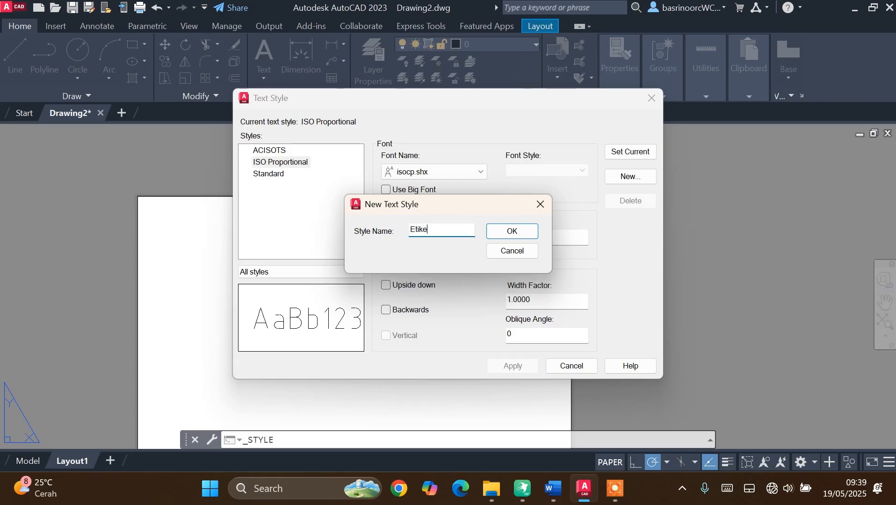
left_click(513, 232)
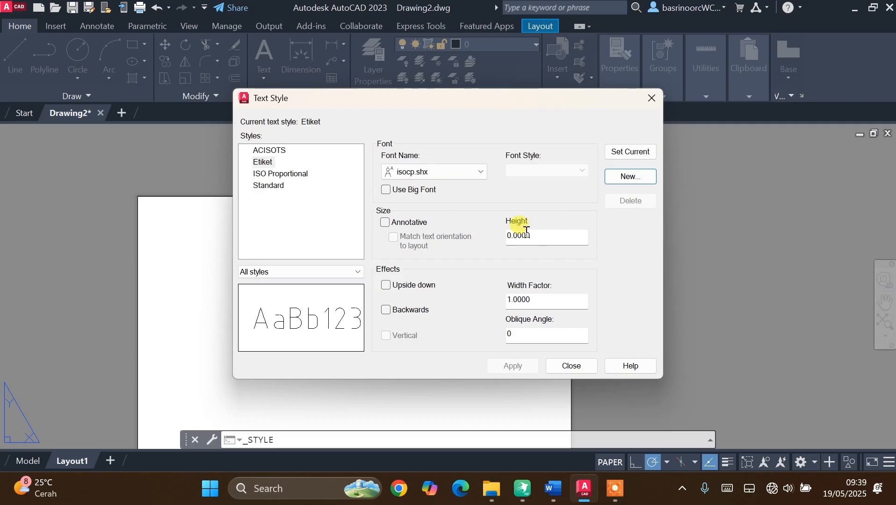
Set the Etiket text style's height to 2 and its font to Arial, and apply the changes.
left_click(513, 236)
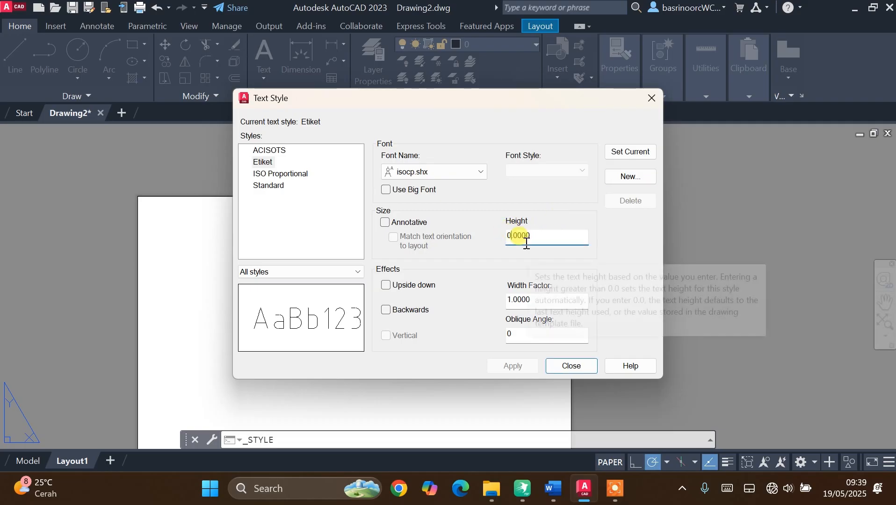
key("BackSpace")
type("2")
left_click(481, 173)
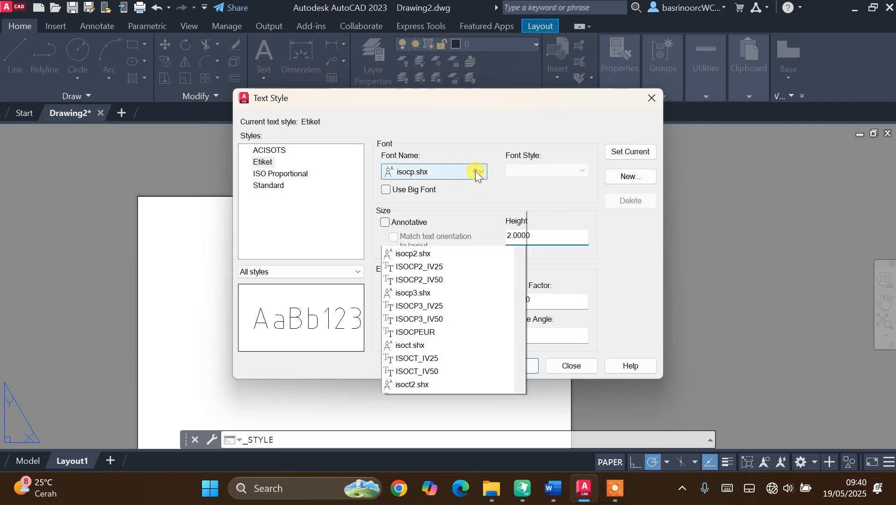
scroll(507, 187, "up", 5)
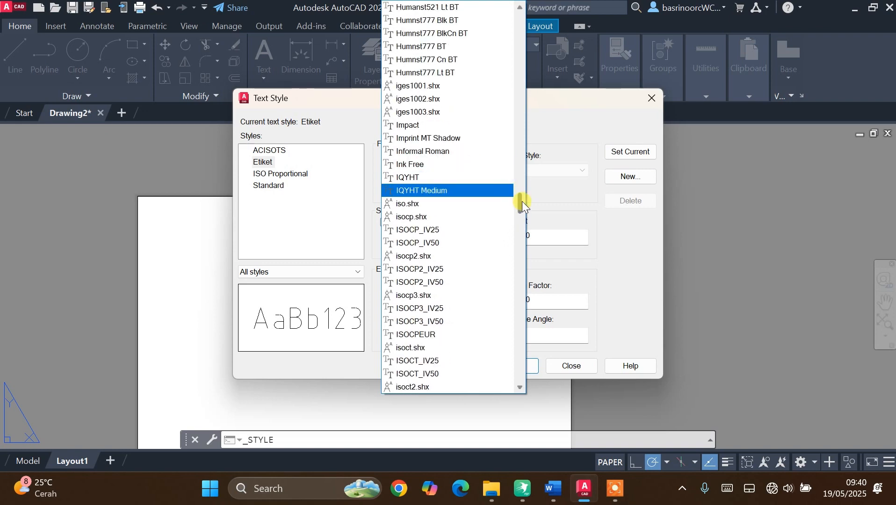
left_click_drag(520, 201, 515, 56)
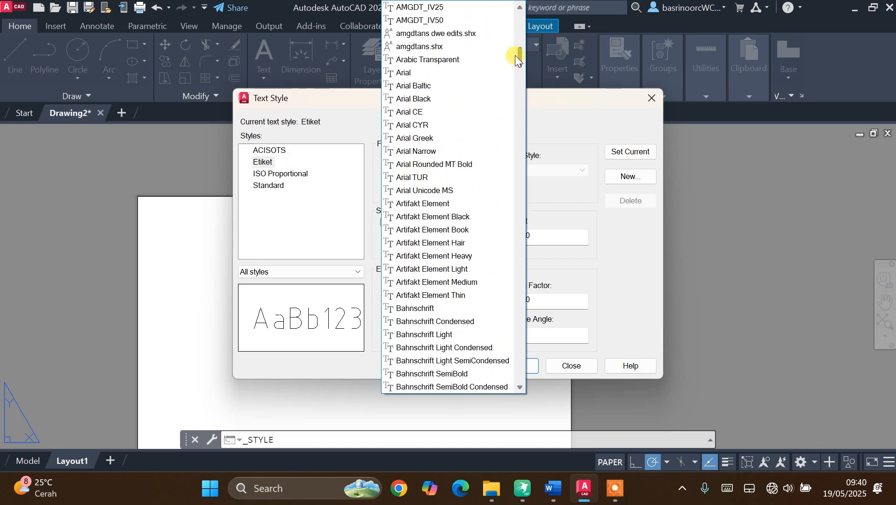
left_click(463, 73)
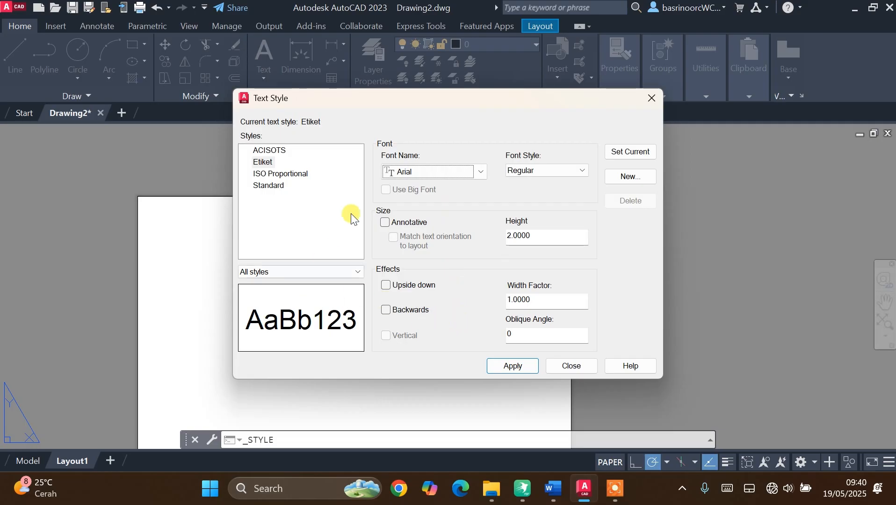
left_click(515, 368)
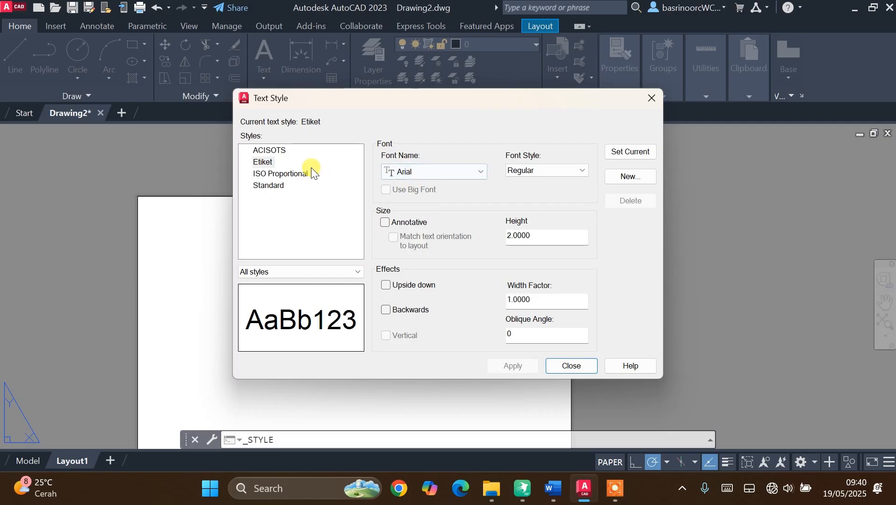
Create a new text style named Nama_Etiket, set its height to 1.5, apply it and close the text style settings.
left_click(624, 176)
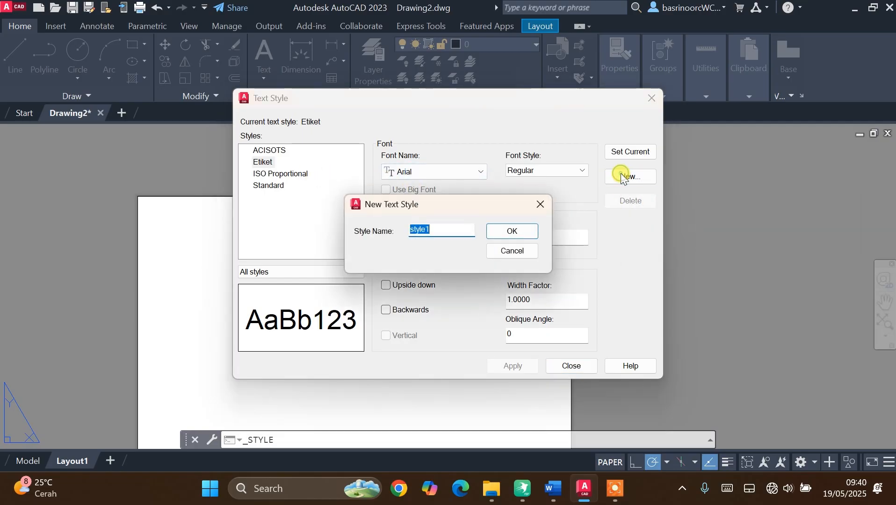
type("Nama_Etiket")
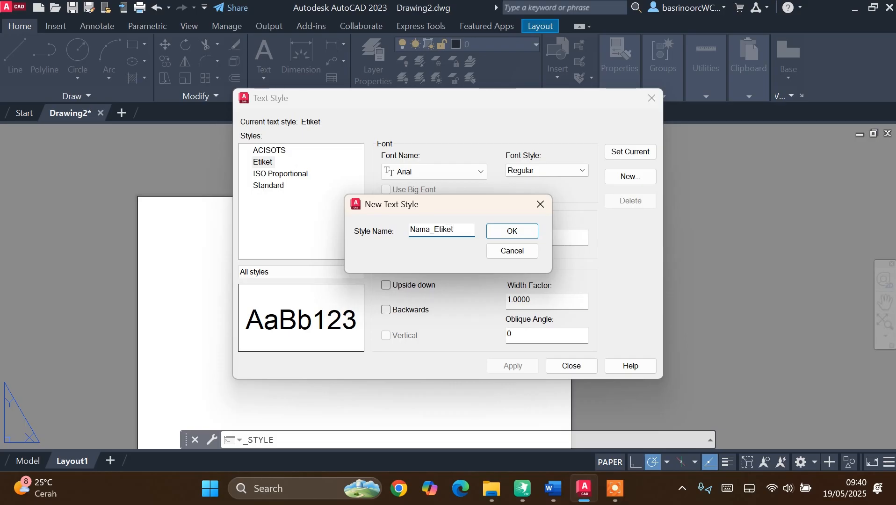
left_click(499, 233)
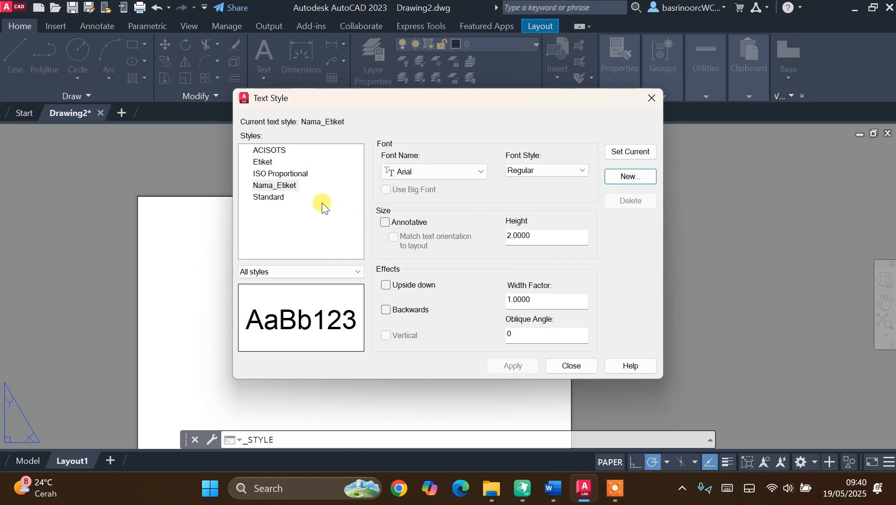
double_click(533, 234)
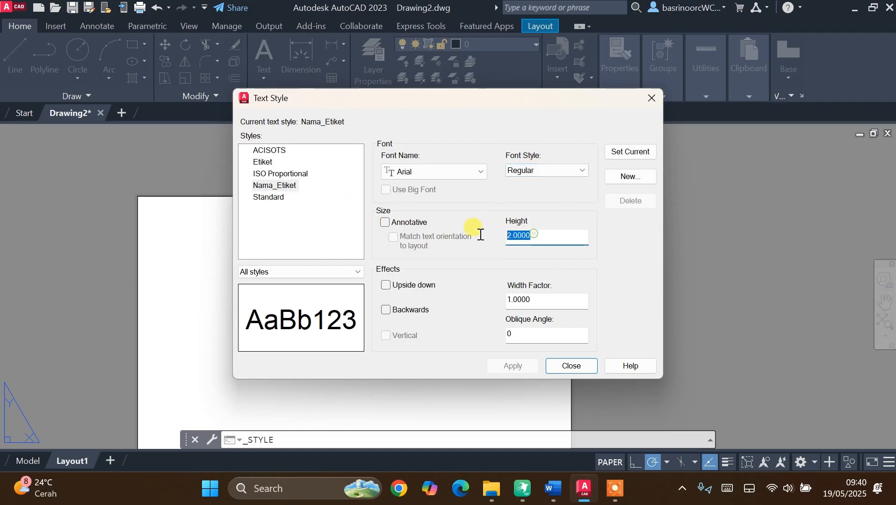
type("1.")
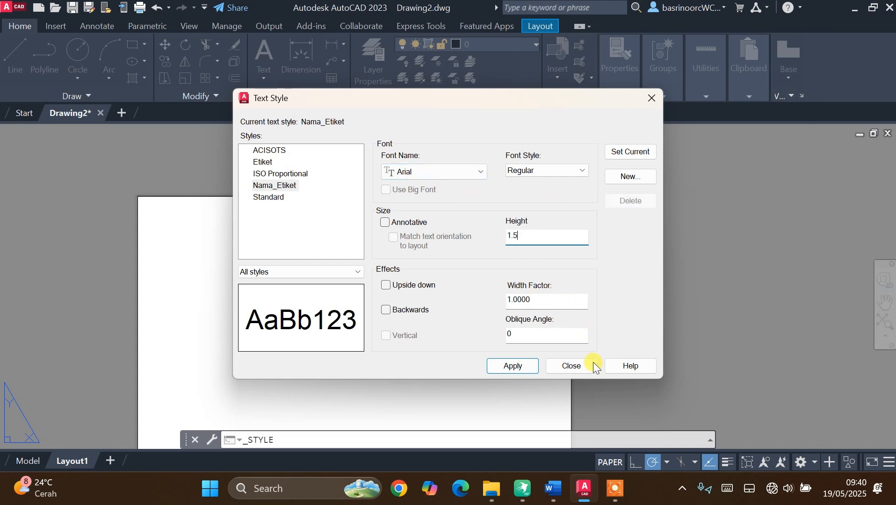
left_click(514, 367)
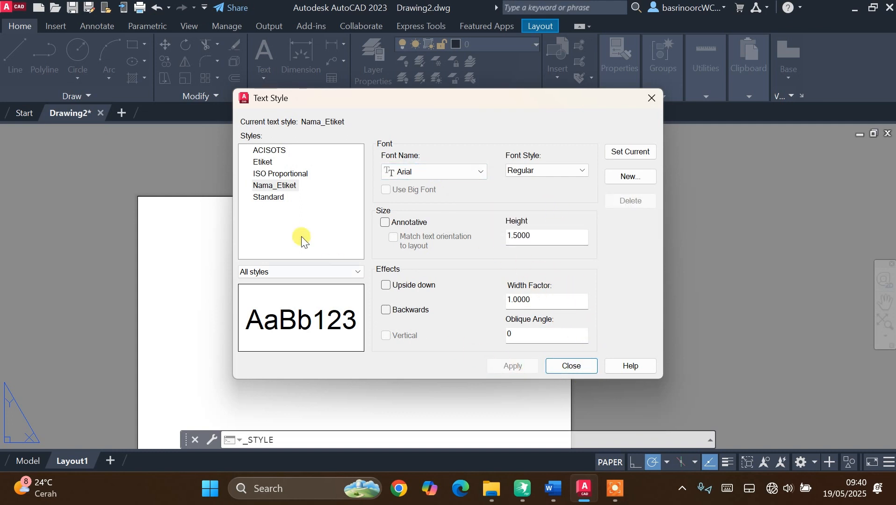
left_click(264, 163)
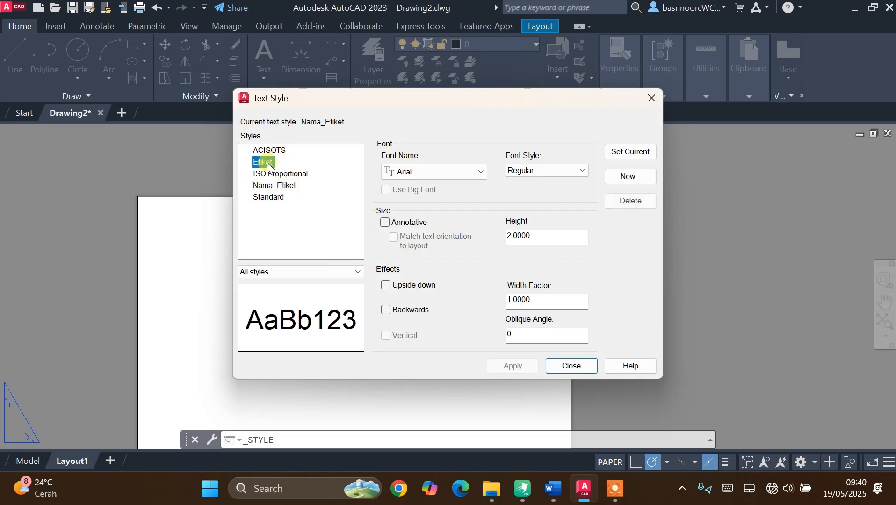
left_click(567, 368)
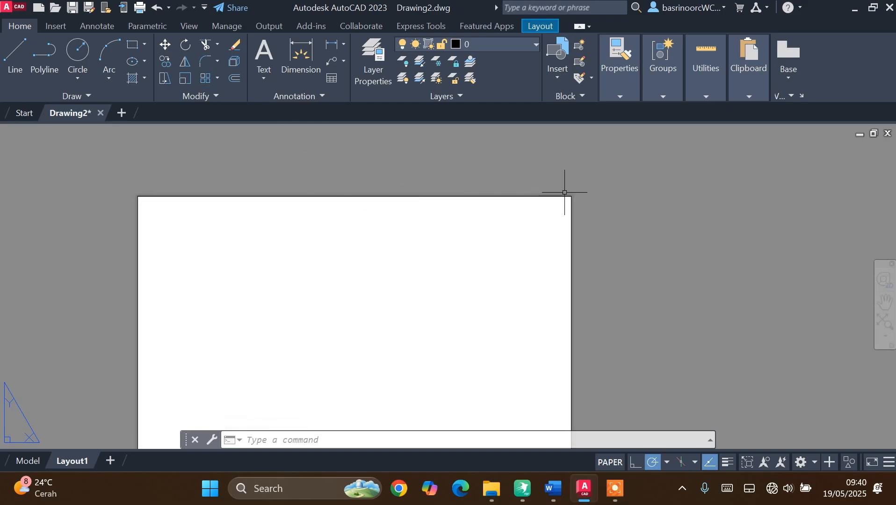
Offset the A3 rectangle in Layout1 inward by 5 mm to form the inner border.
left_click(237, 79)
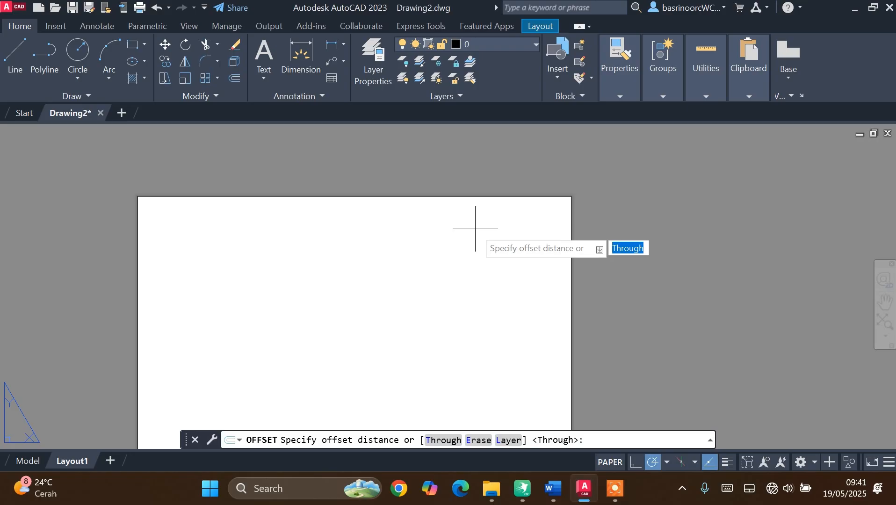
type("5")
key("Return")
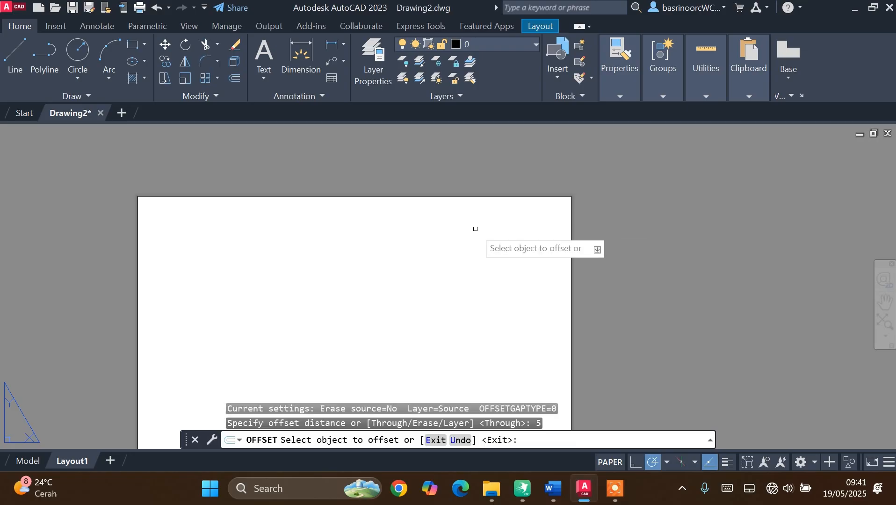
left_click(492, 195)
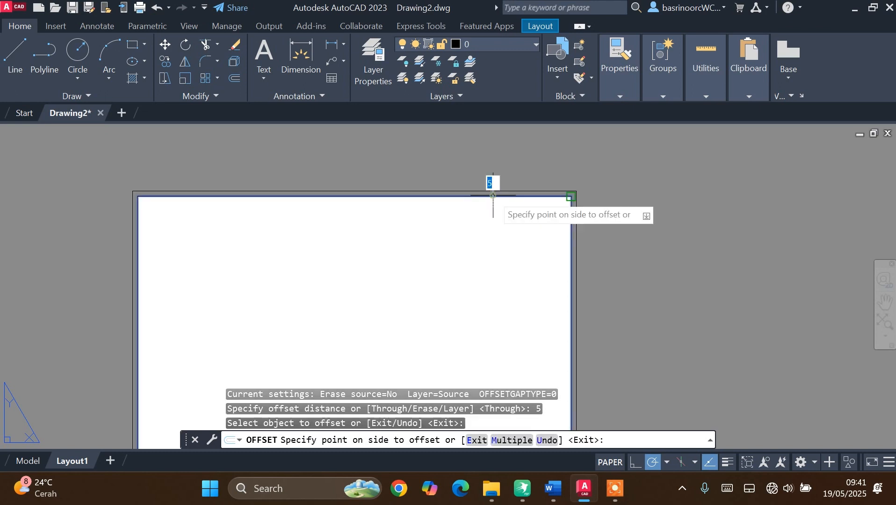
left_click(487, 209)
scroll(498, 203, "up", 3)
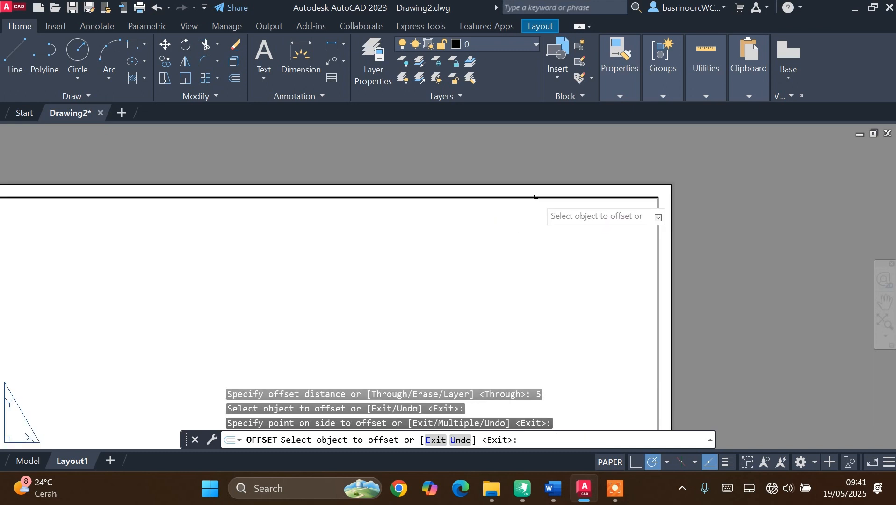
key("Escape")
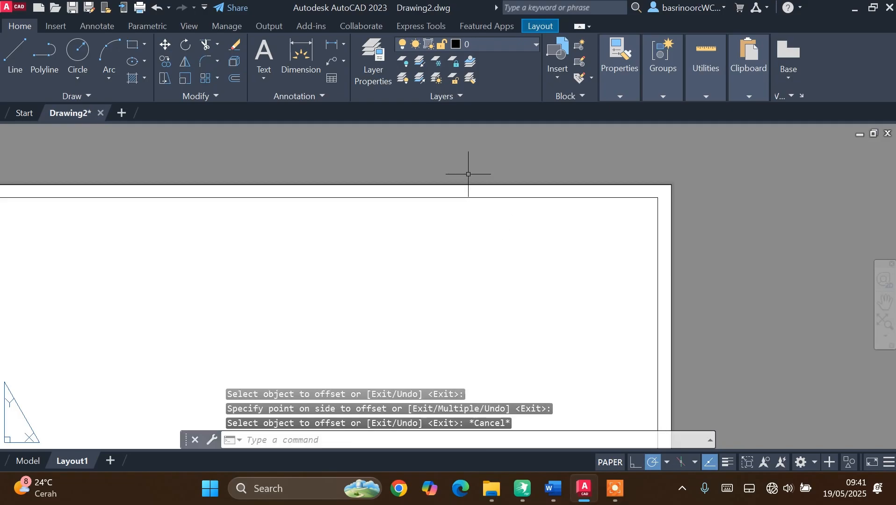
Draw a vertical line down to the inner border's bottom edge, starting at an offset of @-45,0 from the border's upper-right corner.
scroll(468, 174, "down", 3)
scroll(495, 204, "up", 2)
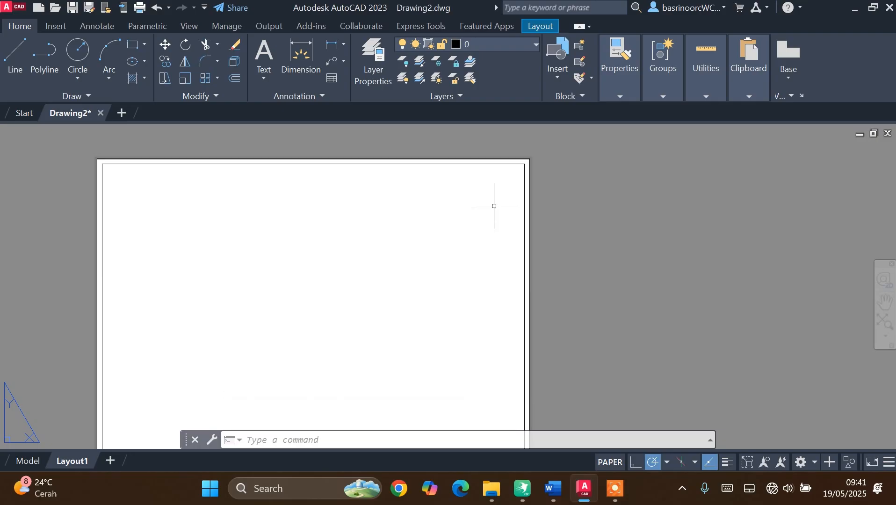
left_click(19, 52)
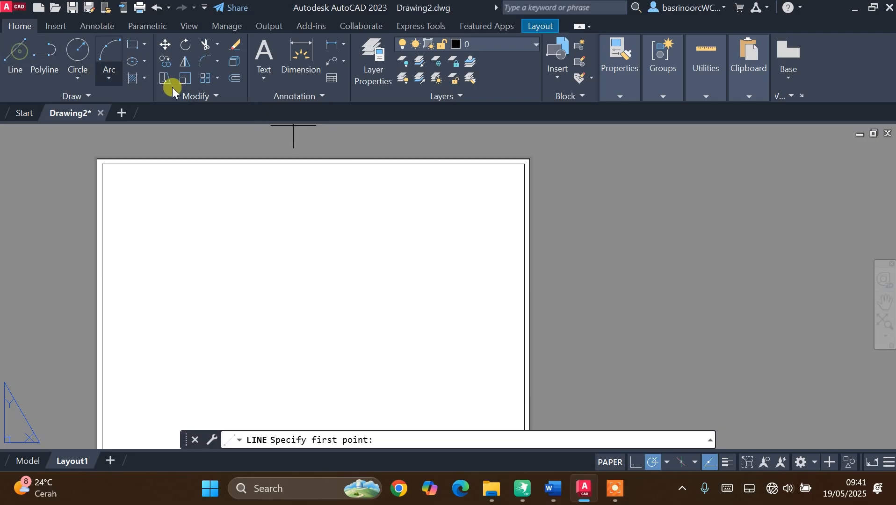
left_click(23, 51)
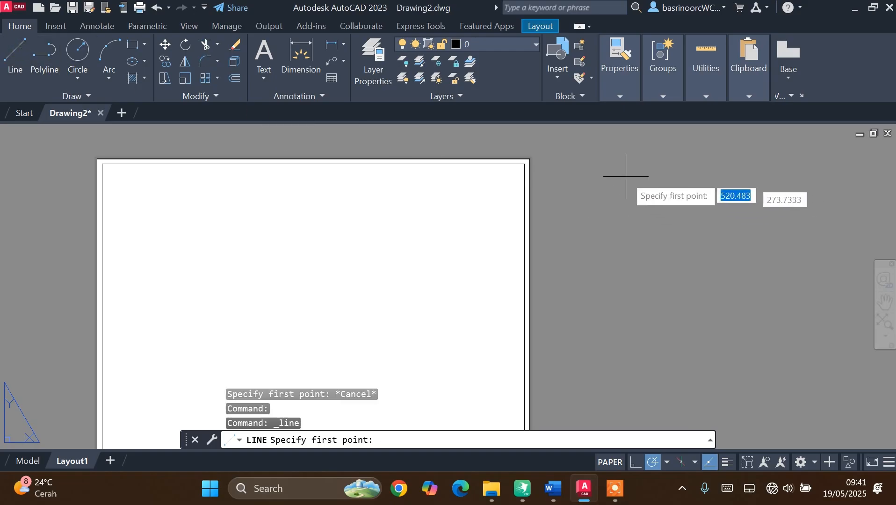
scroll(505, 151, "up", 2)
scroll(505, 151, "up", 1)
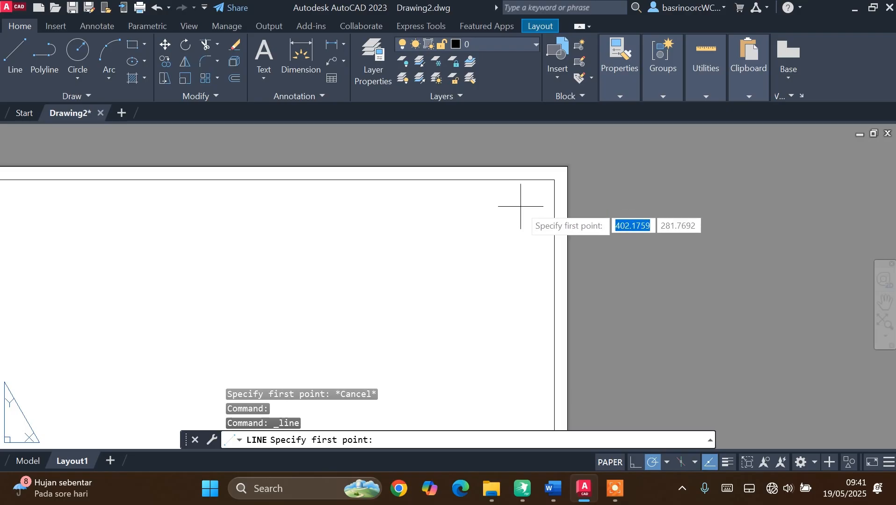
right_click(520, 206, "shift")
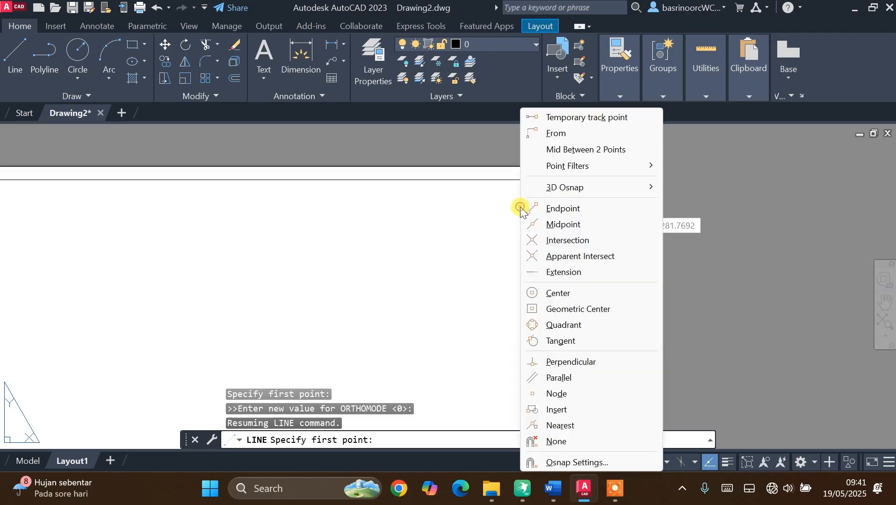
left_click(557, 134)
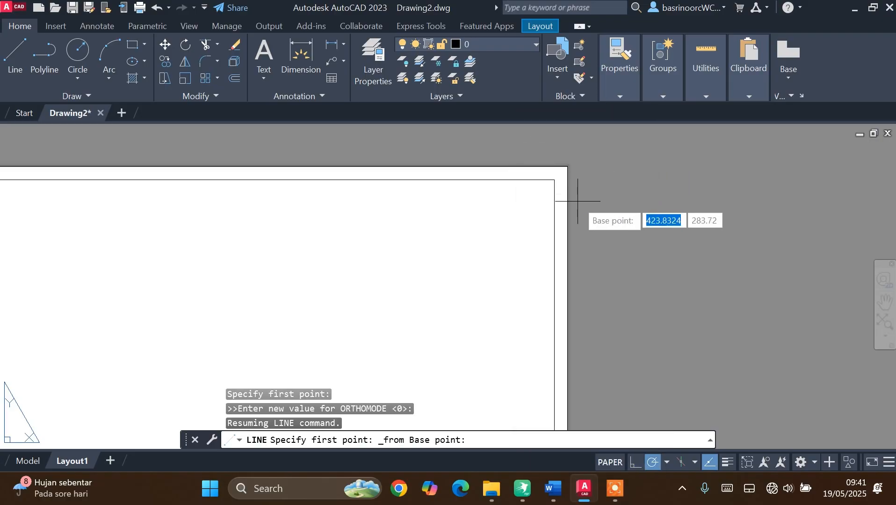
left_click(554, 180)
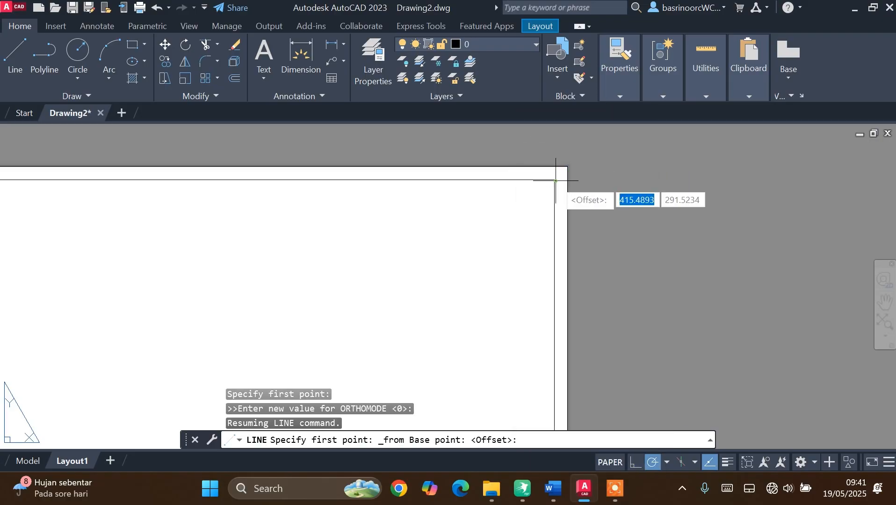
left_click(534, 439)
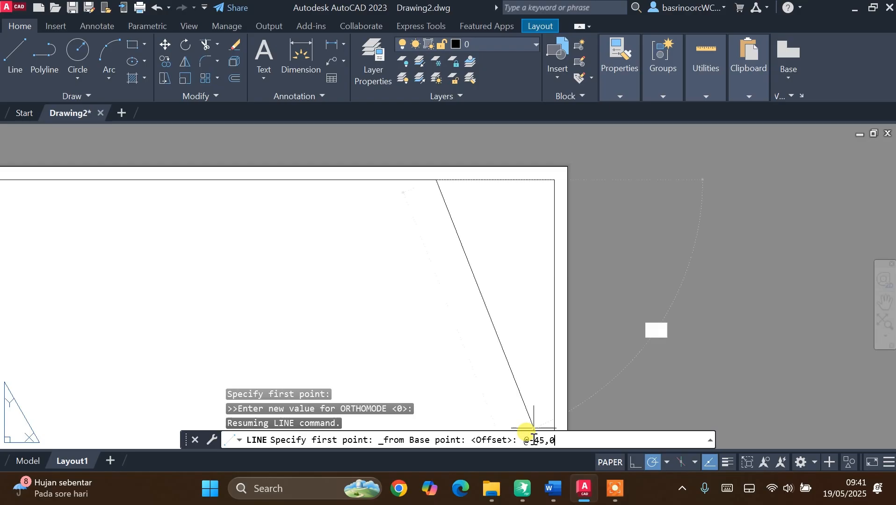
key("Return")
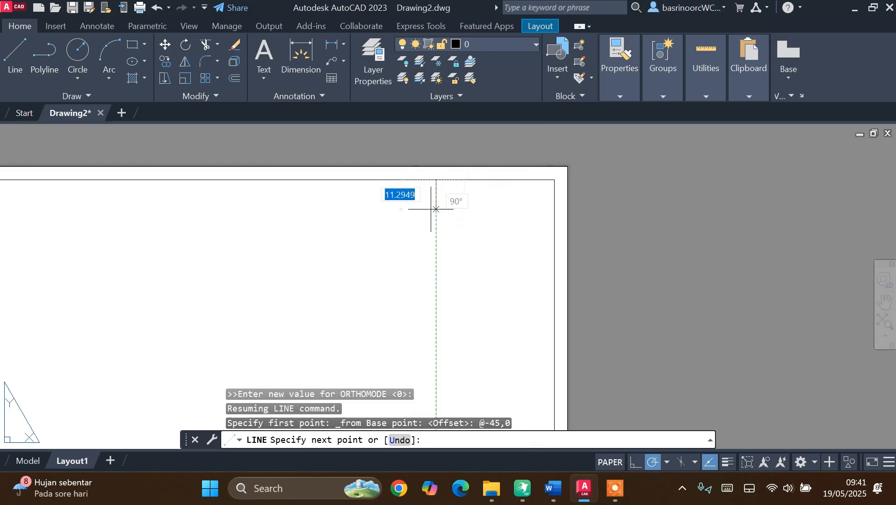
scroll(435, 187, "down", 5)
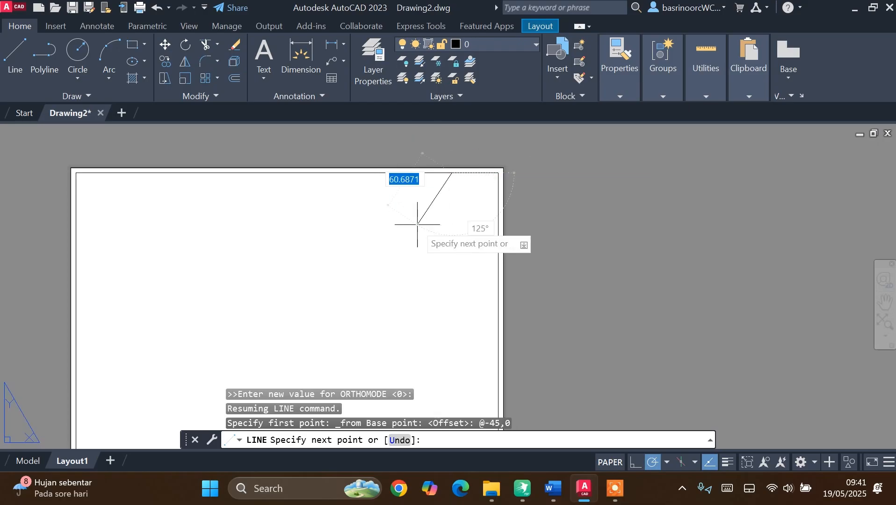
scroll(460, 216, "up", 2)
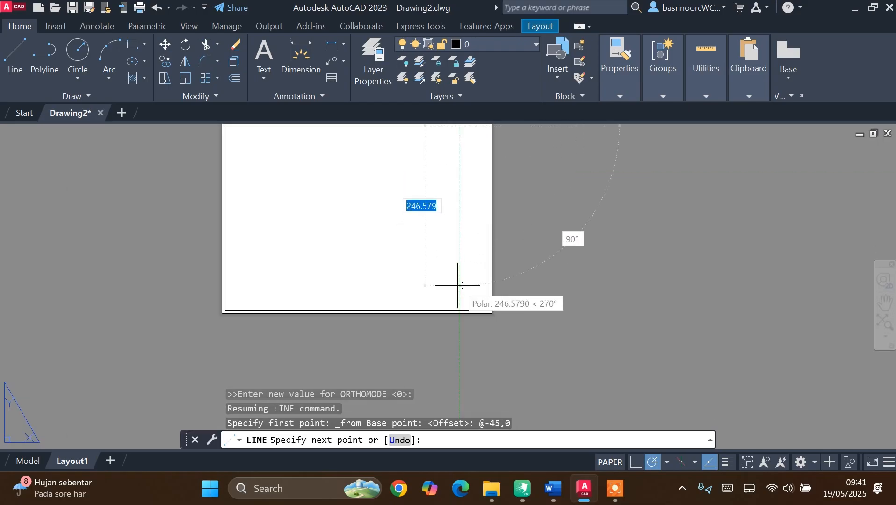
scroll(461, 296, "up", 4)
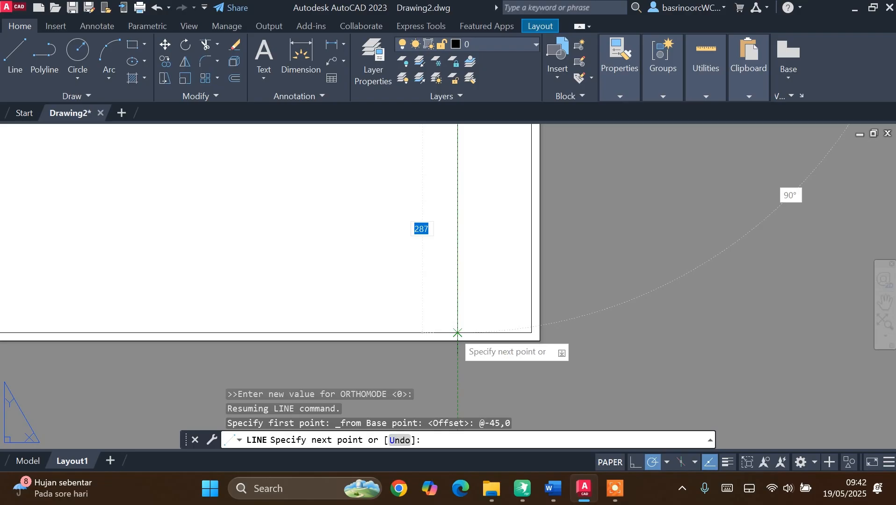
left_click(458, 333)
key("Escape")
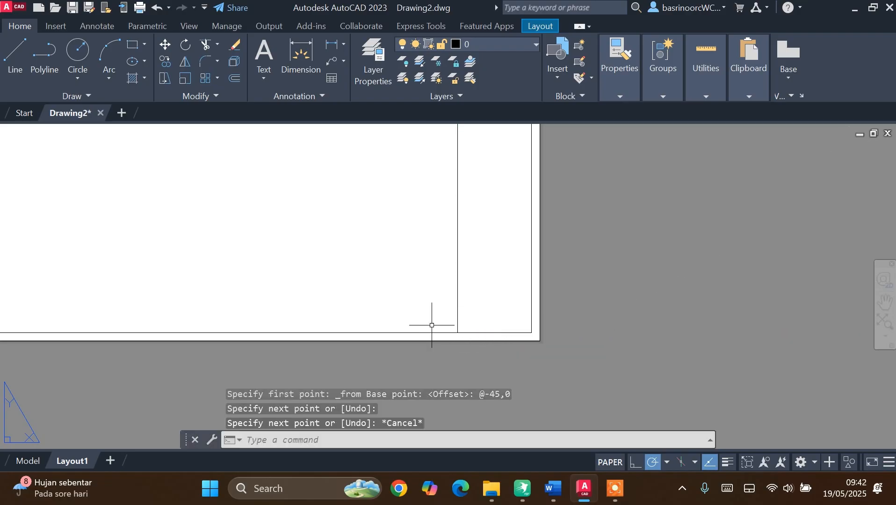
Copy the list of title-block fields, from Jenis gambar to NUMBER, from Word into Layout1's drawing area and review its entries.
scroll(435, 281, "down", 5)
scroll(439, 224, "up", 4)
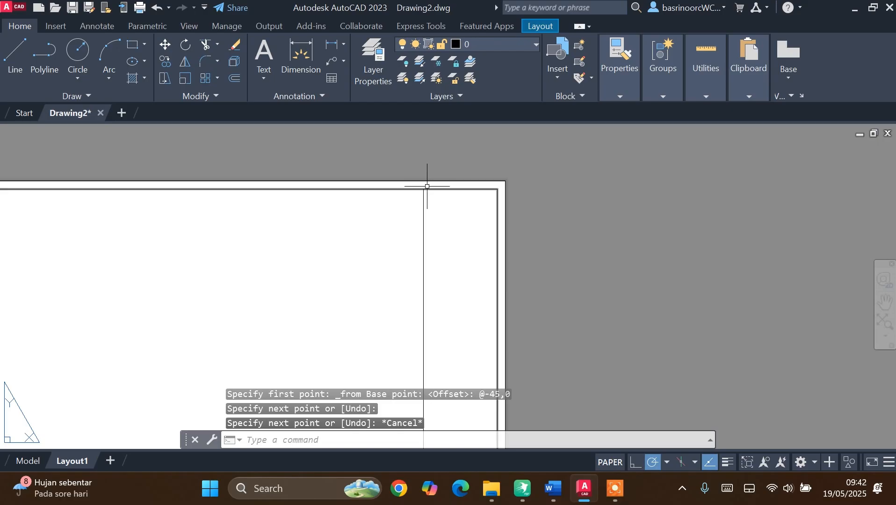
scroll(427, 186, "down", 1)
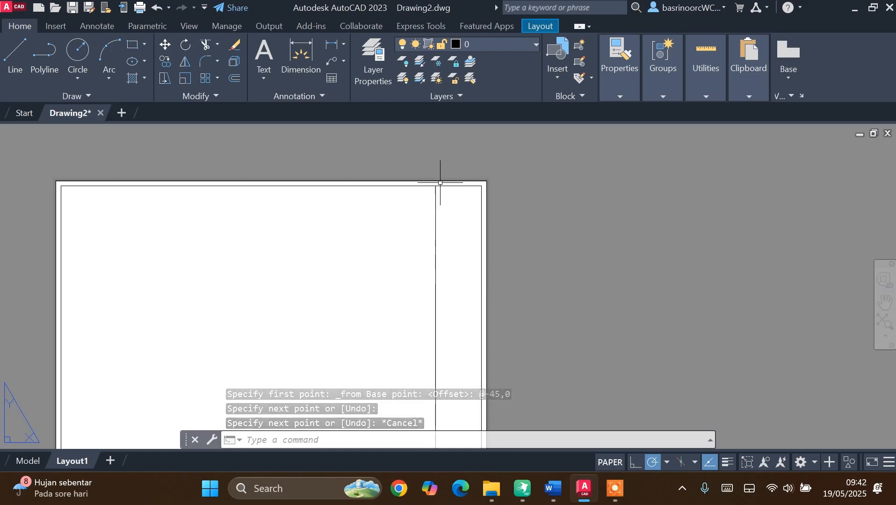
left_click(553, 489)
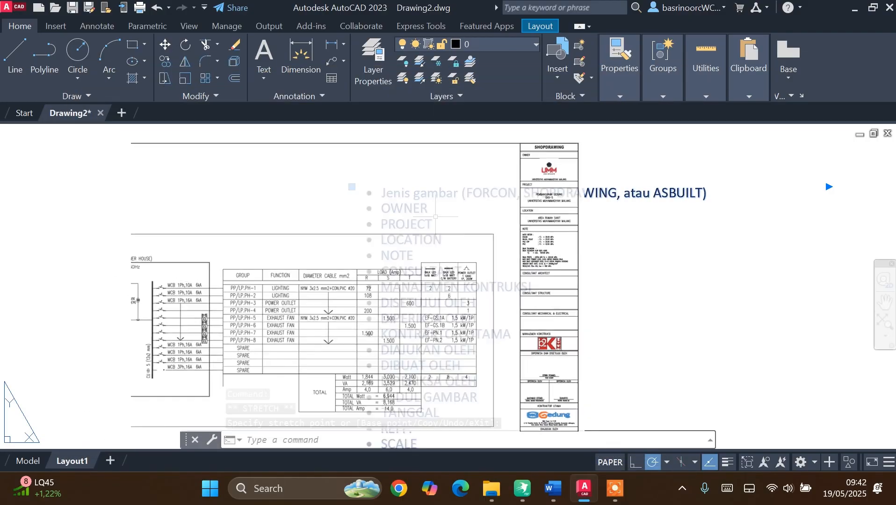
scroll(428, 207, "down", 2)
scroll(456, 243, "up", 2)
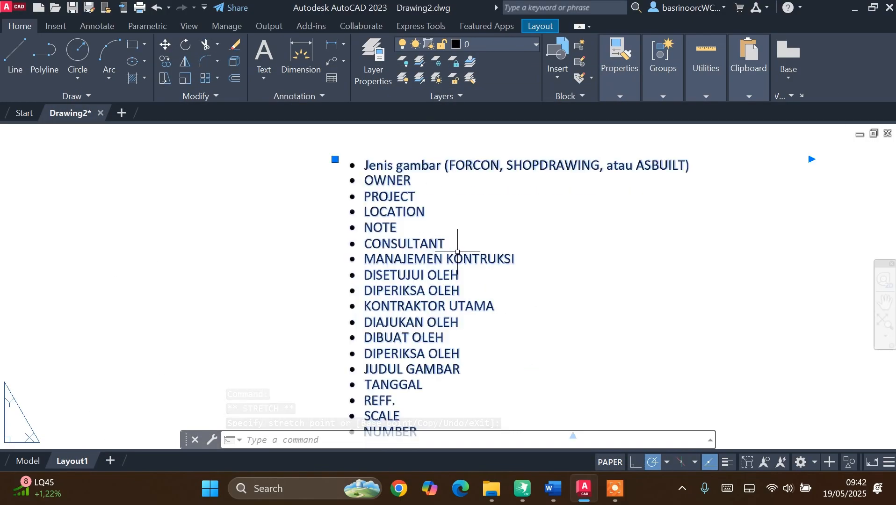
scroll(449, 250, "down", 1)
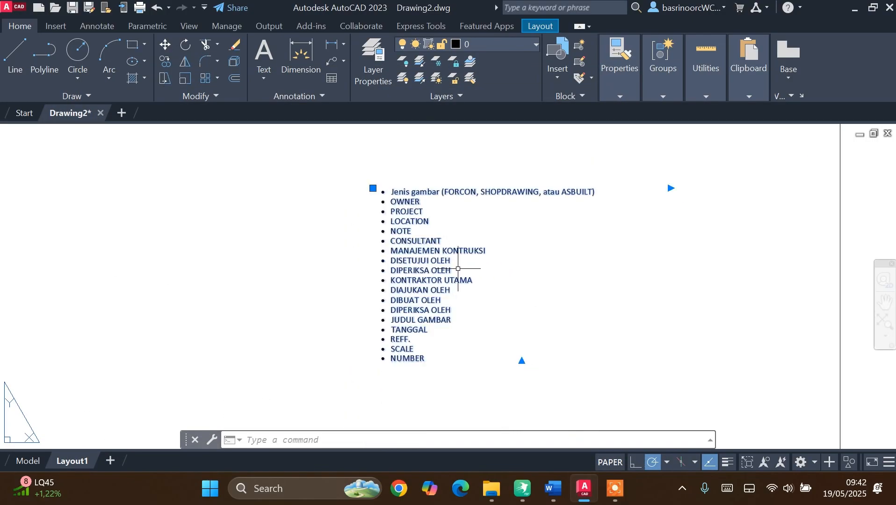
scroll(453, 273, "up", 1)
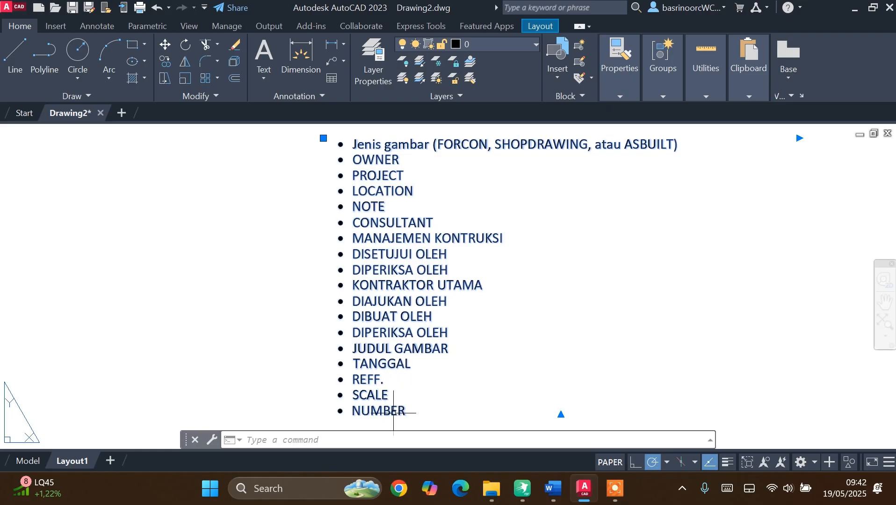
scroll(373, 407, "down", 2)
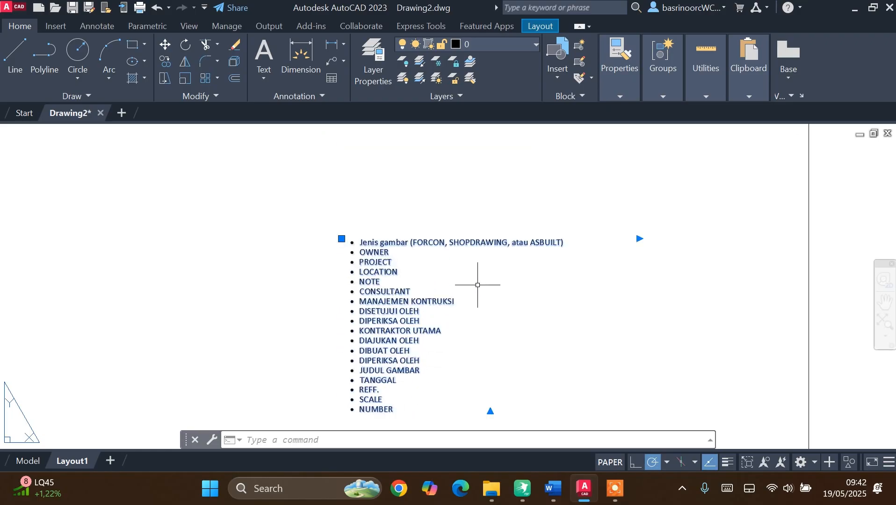
scroll(489, 237, "up", 2)
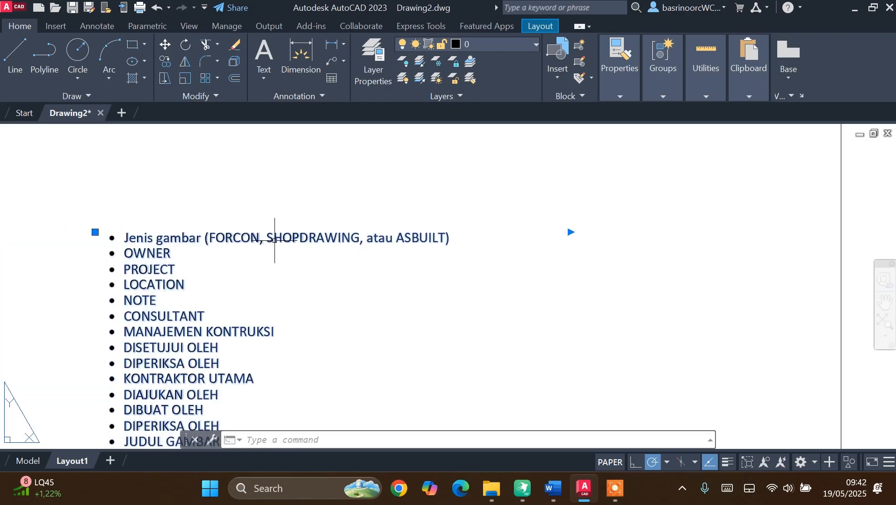
scroll(379, 249, "down", 4)
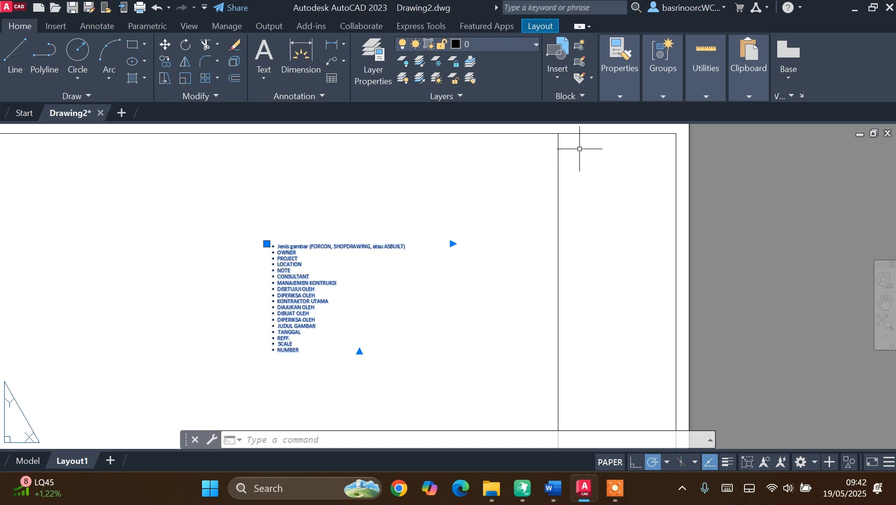
Move the pasted list of title-block fields up and closer to the title block column, then deselect it.
left_click(266, 244)
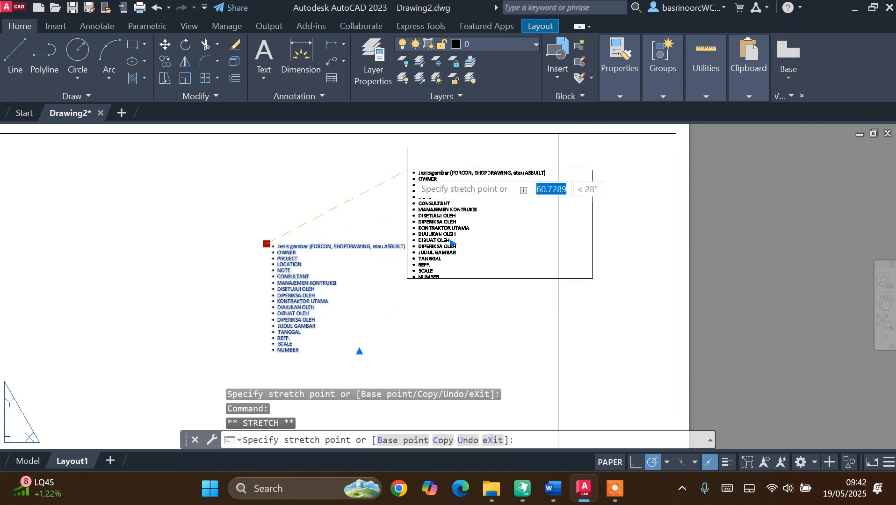
left_click(387, 160)
scroll(624, 147, "up", 2)
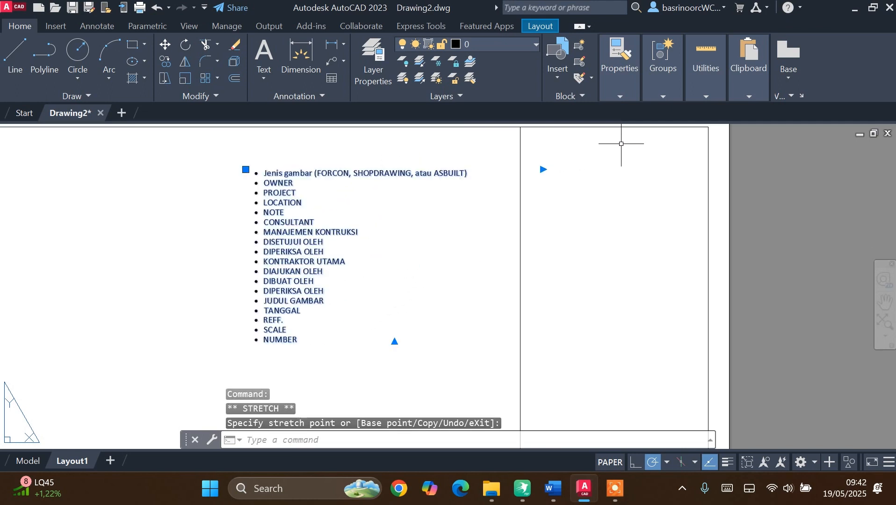
scroll(378, 278, "down", 2)
scroll(489, 199, "up", 4)
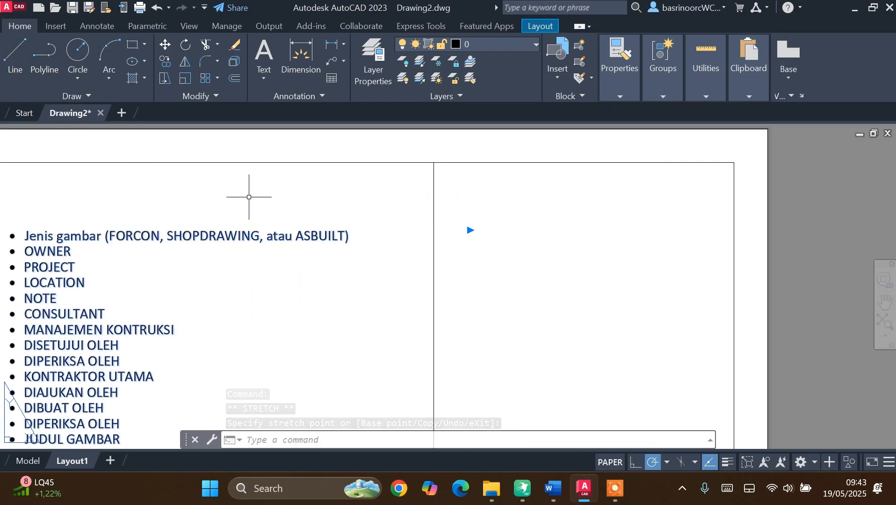
key("Escape")
Draw a horizontal line across the title block column, starting at an offset of @0,-5 from the inner border's upper-right corner.
left_click(18, 60)
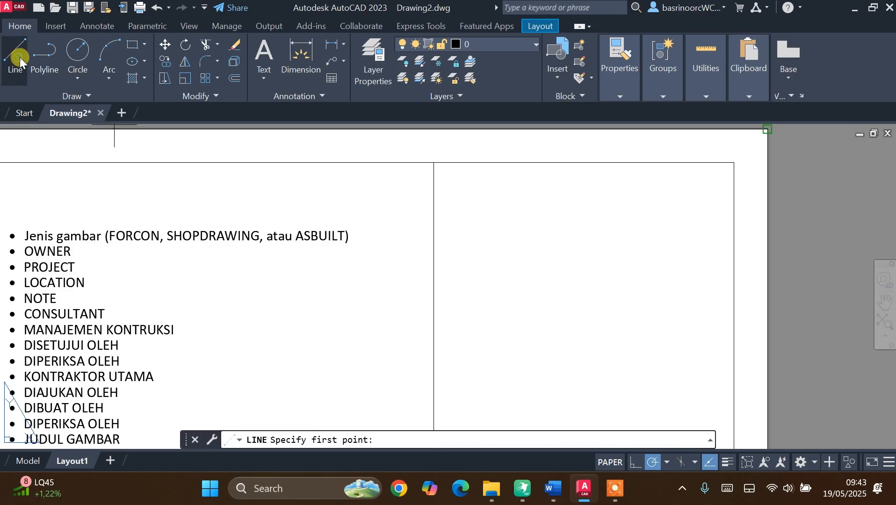
right_click(614, 233, "shift")
left_click(666, 133)
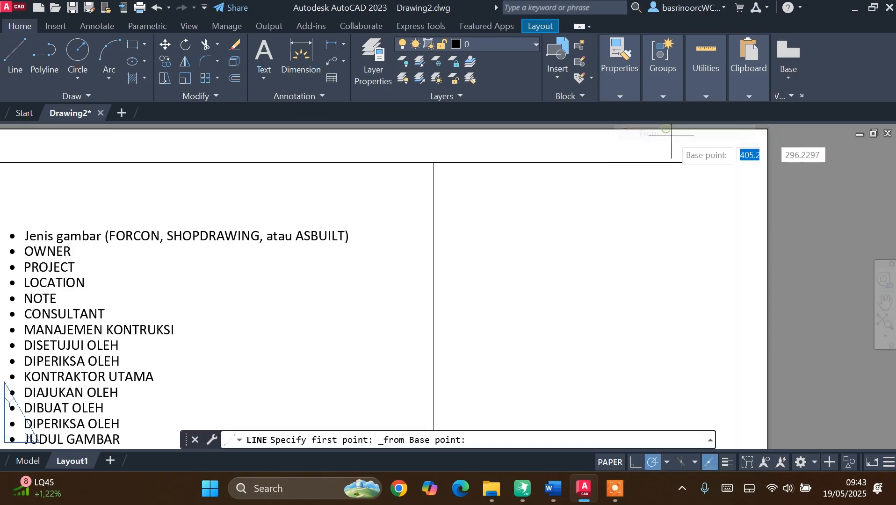
left_click(734, 163)
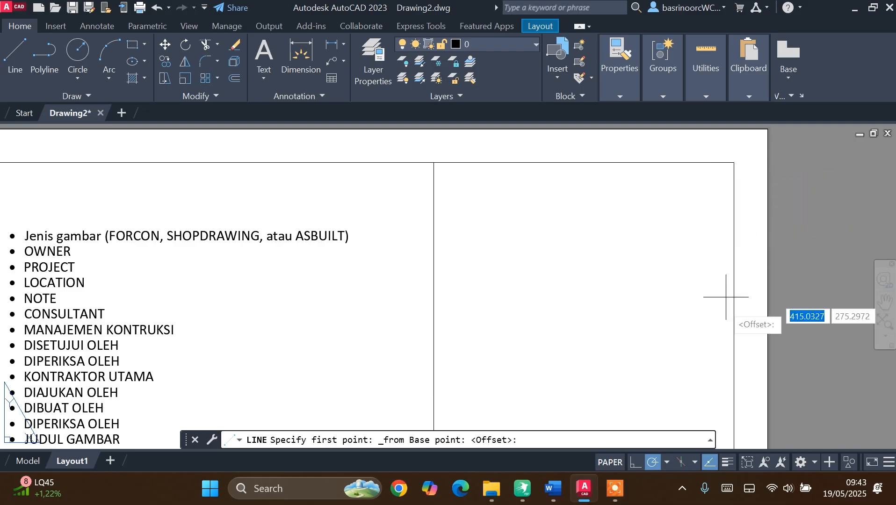
left_click(585, 437)
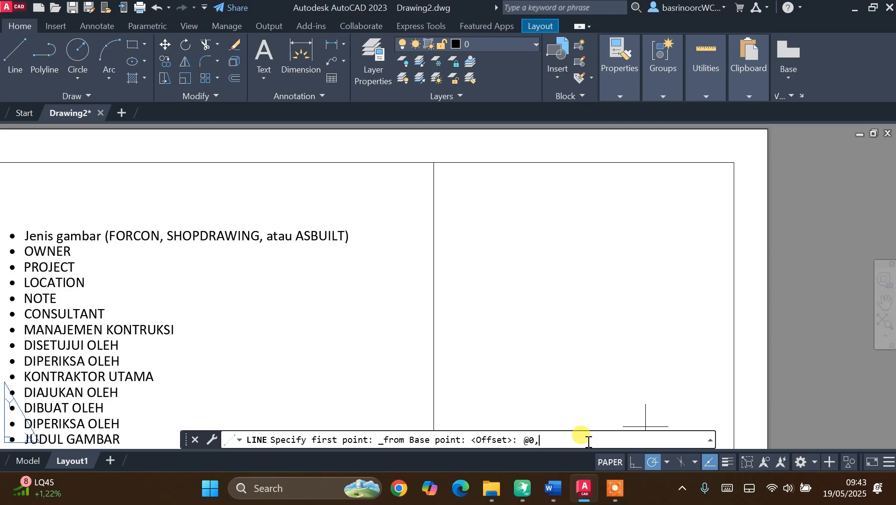
key("Return")
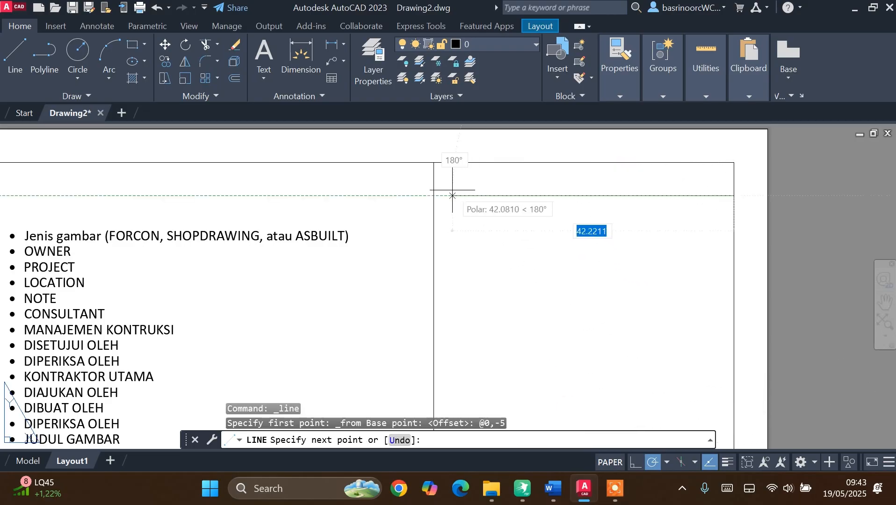
left_click(436, 195)
key("Escape")
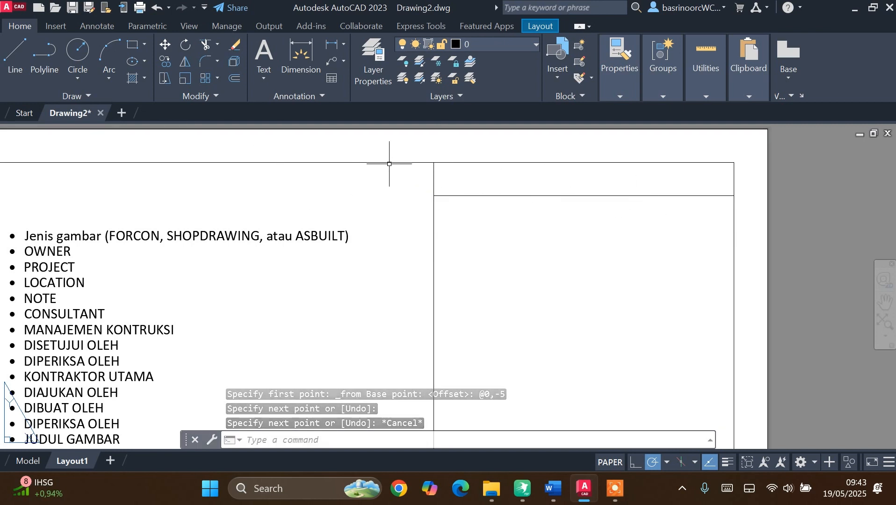
Offset the horizontal title block line 5 mm downward, and offset the resulting line another 15 mm downward.
left_click(234, 79)
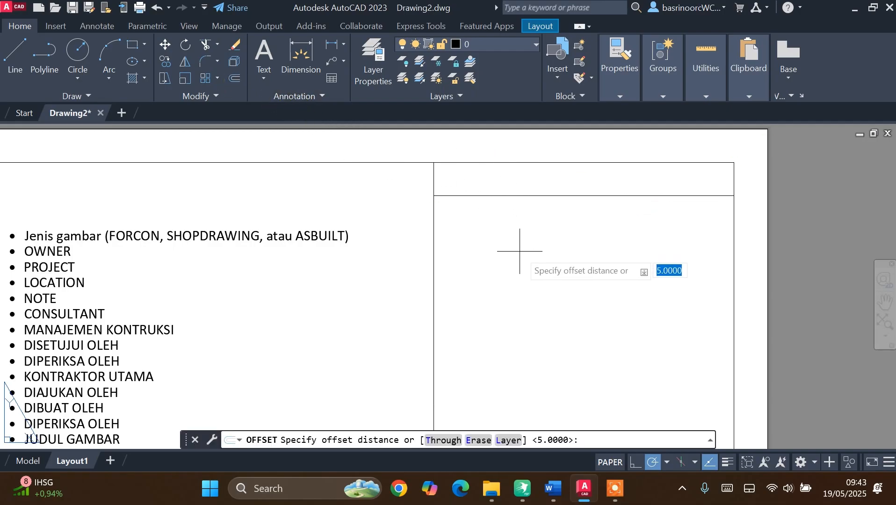
type("5")
key("Return")
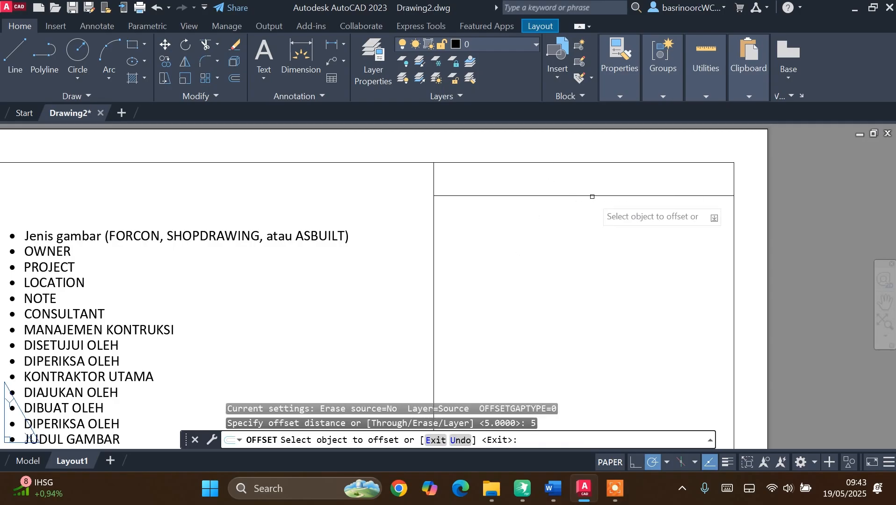
left_click(592, 197)
left_click(592, 217)
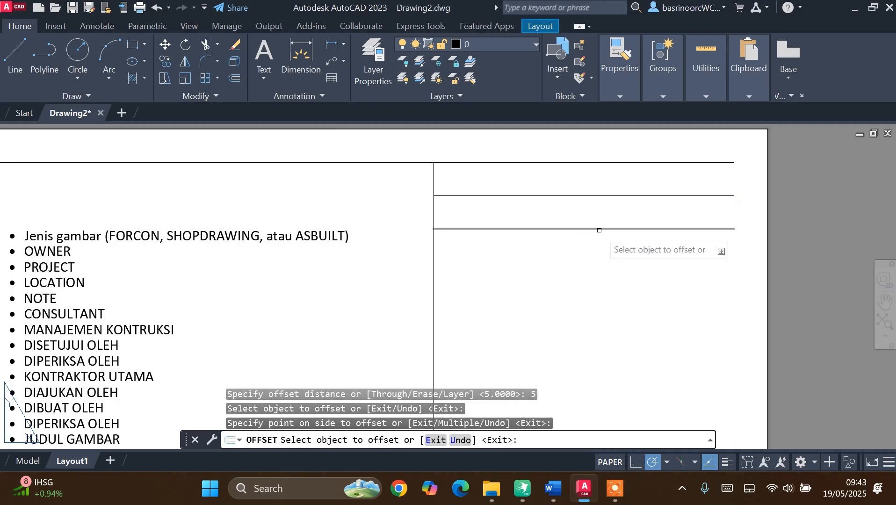
left_click(600, 229)
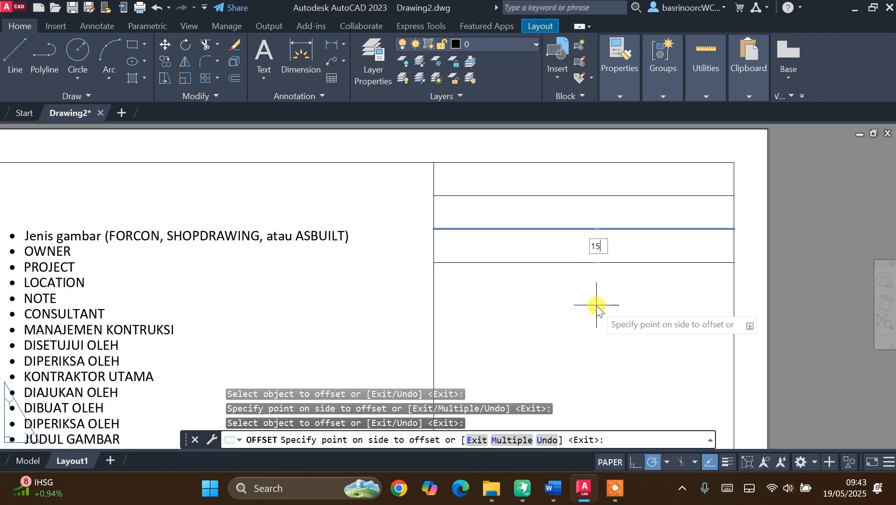
key("Return")
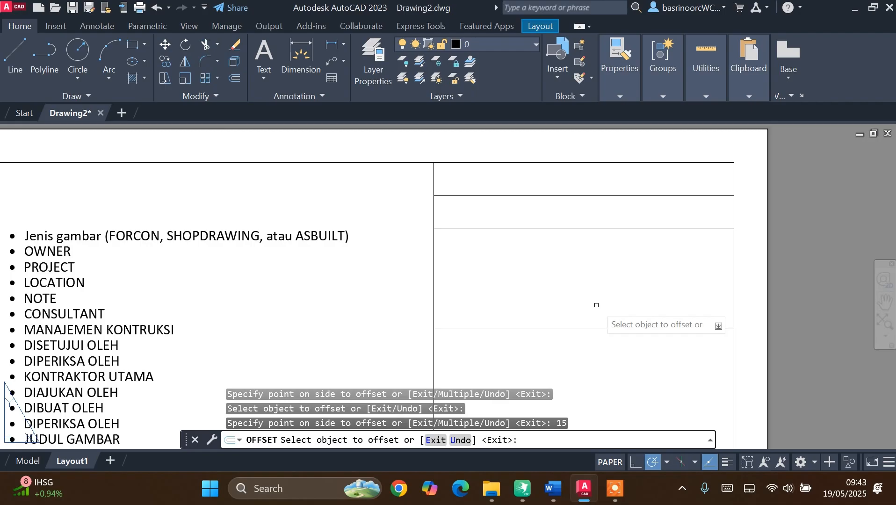
Add two more row lines below the lowest title block line, offset downward by 5 mm and 15 mm in turn.
scroll(576, 193, "down", 2)
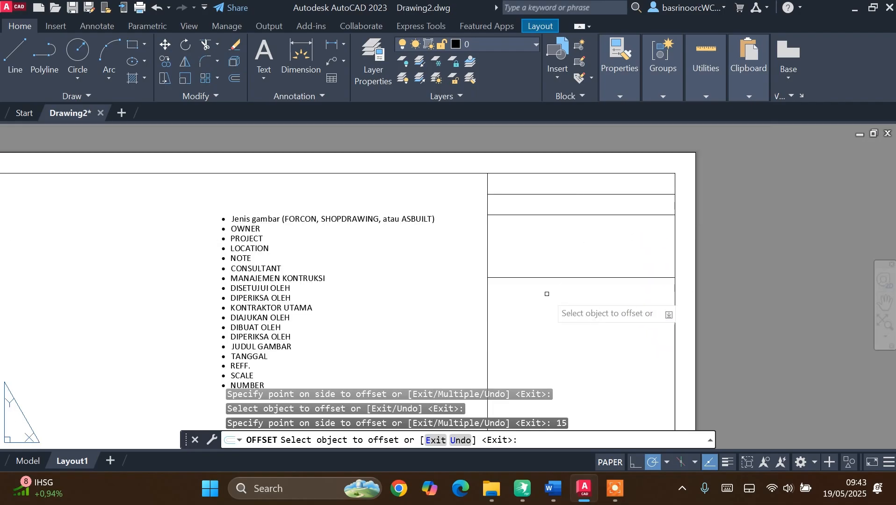
scroll(551, 296, "up", 1)
left_click(552, 266)
type("5")
key("Return")
left_click(554, 300)
type("15")
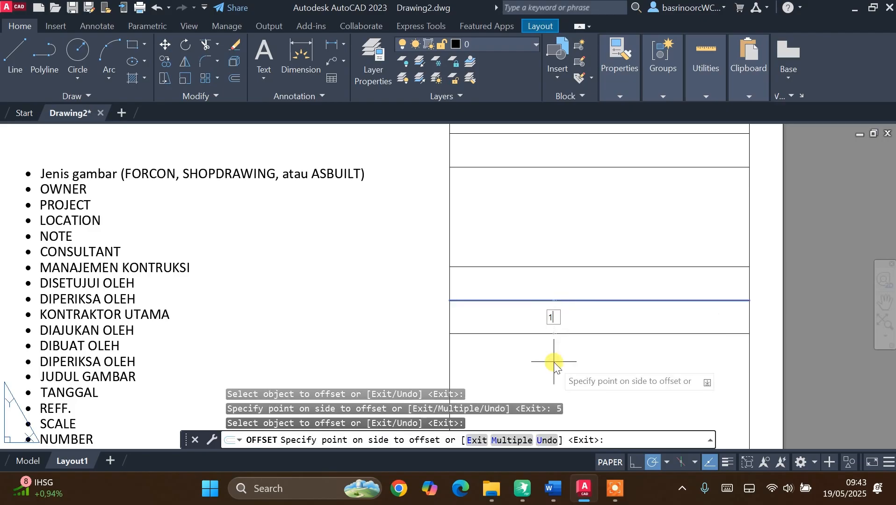
key("Return")
Continue the title block rows downward with three further line offsets of 5, 15 and 5 mm, and end the Offset command.
scroll(566, 245, "down", 2)
scroll(566, 266, "up", 2)
left_click(566, 307)
type("5")
key("Return")
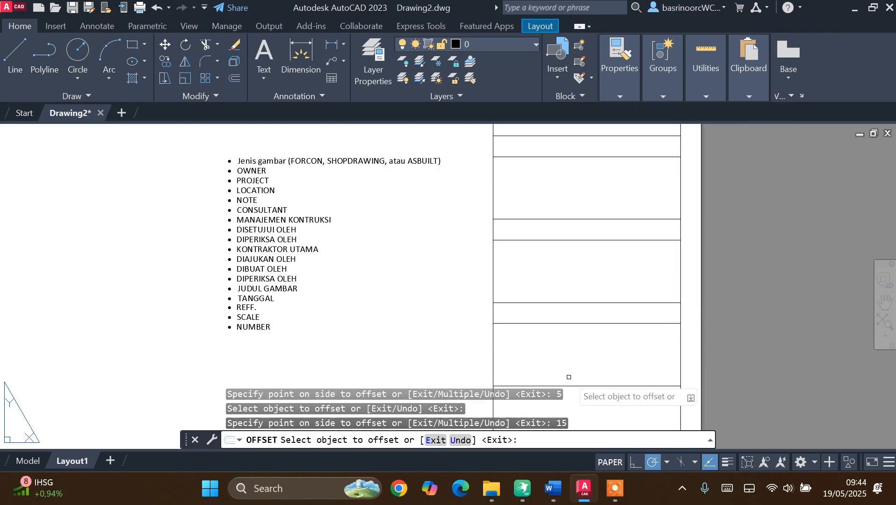
scroll(592, 252, "down", 2)
left_click(576, 349)
type("15")
key("Return")
left_click(579, 388)
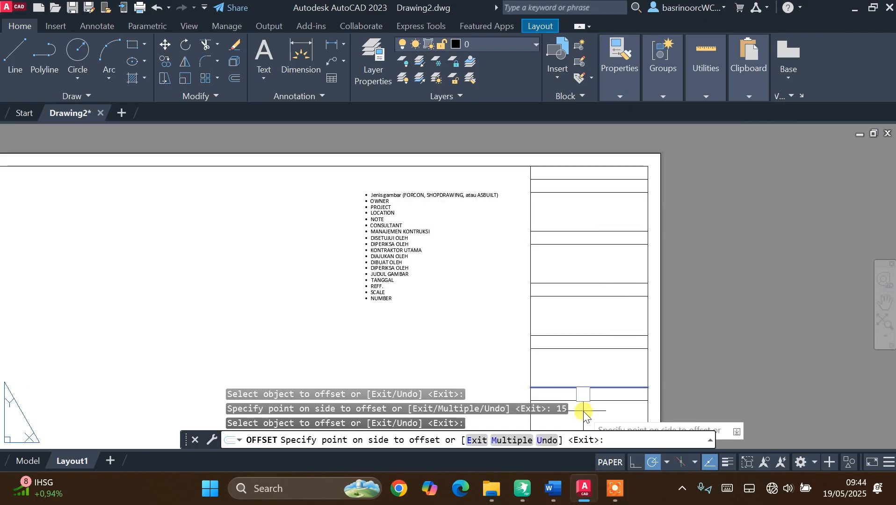
type("5")
key("Return")
key("Escape")
Make Etiket the current text style.
scroll(574, 184, "up", 2)
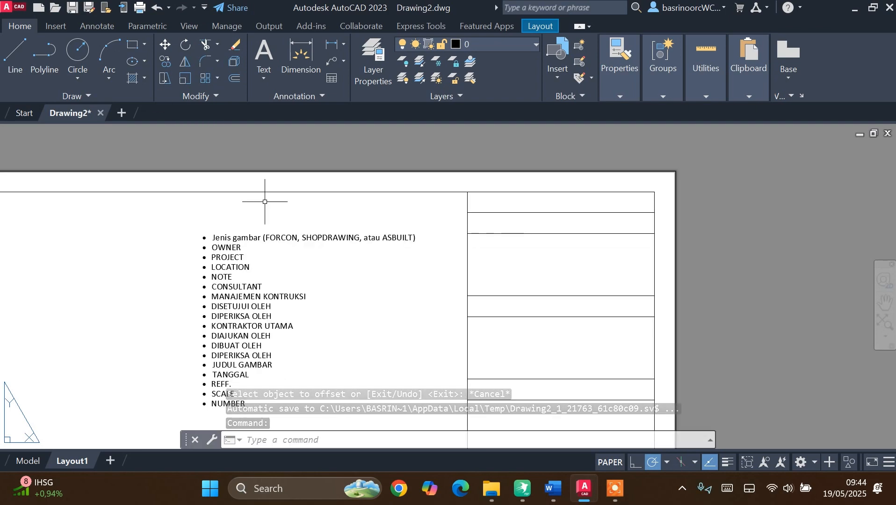
left_click(322, 96)
left_click(336, 113)
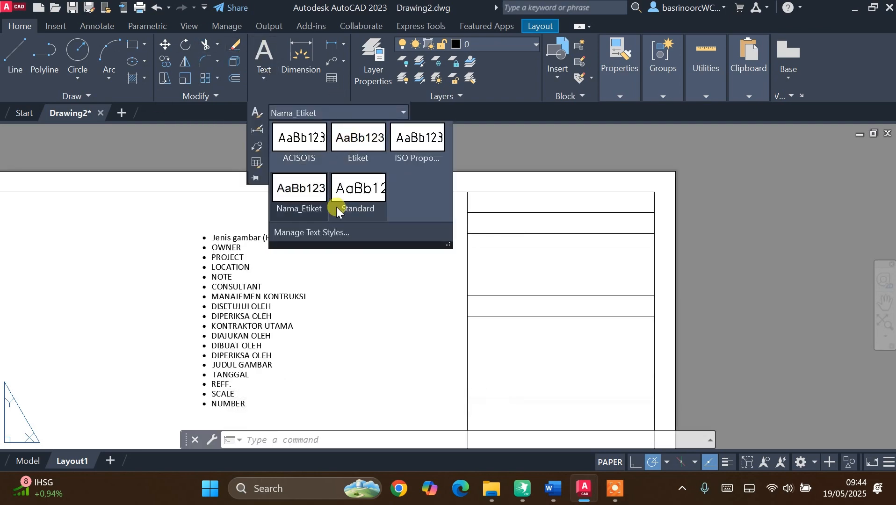
left_click(367, 146)
left_click(264, 56)
scroll(516, 200, "up", 2)
left_click(713, 185)
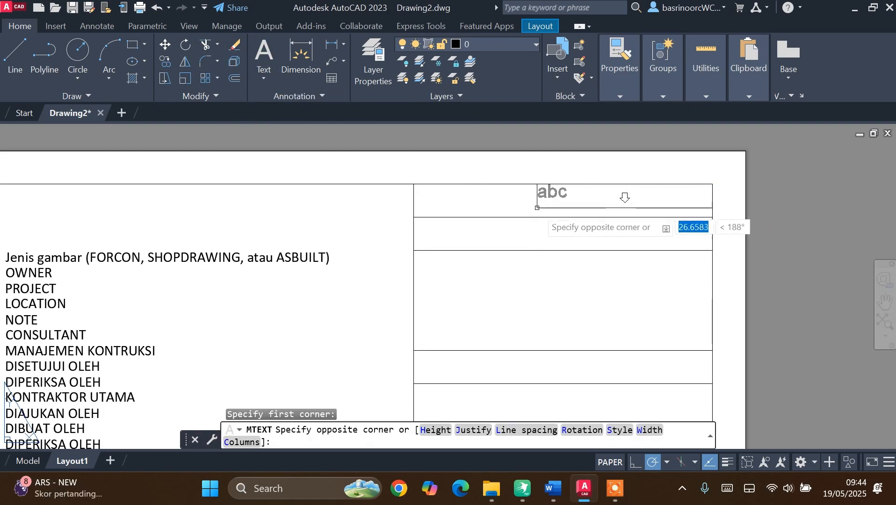
key("Escape")
Add the multiline text SHOPDRAWING, bold and centre-aligned, in the first row of the title block.
key("space")
scroll(732, 177, "up", 2)
left_click(313, 200)
left_click(700, 237)
left_click(455, 81)
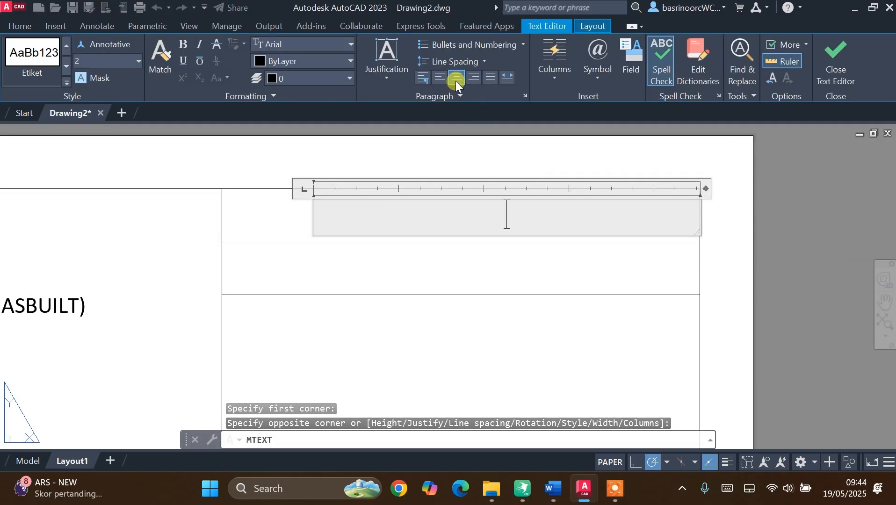
left_click(507, 212)
key("ctrl+b")
type("SHOPDRAWING")
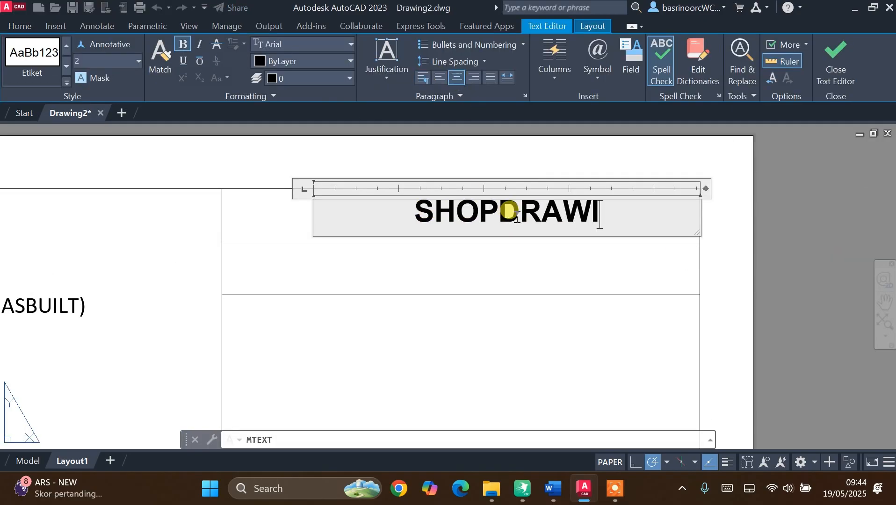
left_click(586, 265)
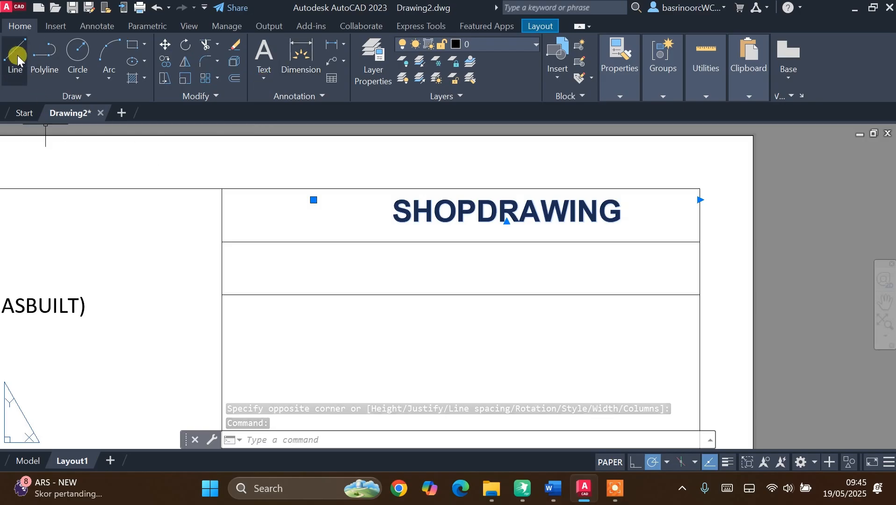
Move the SHOPDRAWING text straight down about 1 mm, using the midpoint between the column's two upper corners as base point.
type("m")
key("space")
right_click(528, 173, "shift")
left_click(561, 146)
left_click(699, 189)
left_click(222, 189)
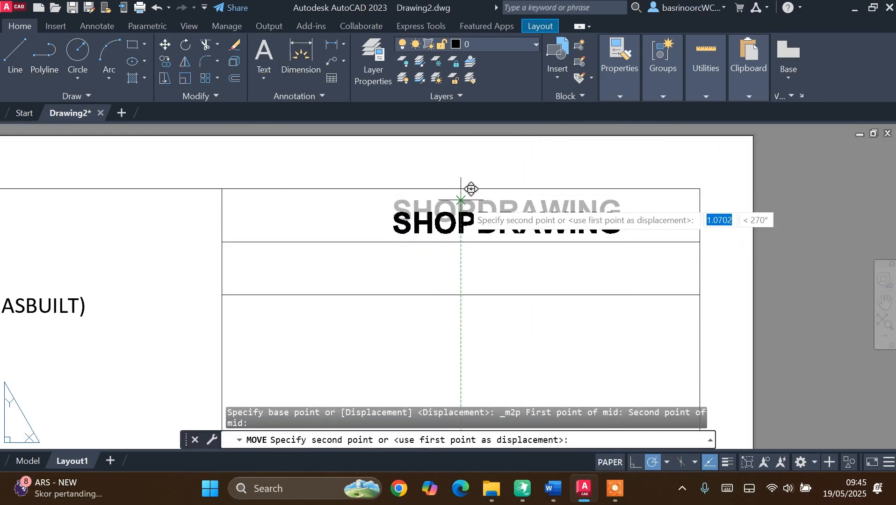
left_click(461, 200)
Try to move the SHOPDRAWING text again and undo that move.
key("space")
left_click(513, 223)
key("space")
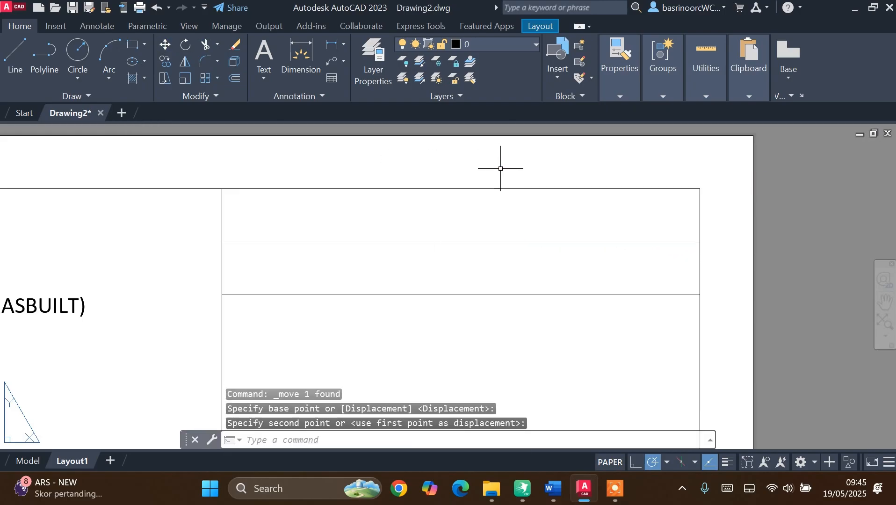
scroll(494, 218, "down", 2)
key("ctrl+z")
key("ctrl+z")
Move the SHOPDRAWING text by its centre to the midpoint between the title block column's two upper corners.
left_click(169, 49)
left_click(514, 223)
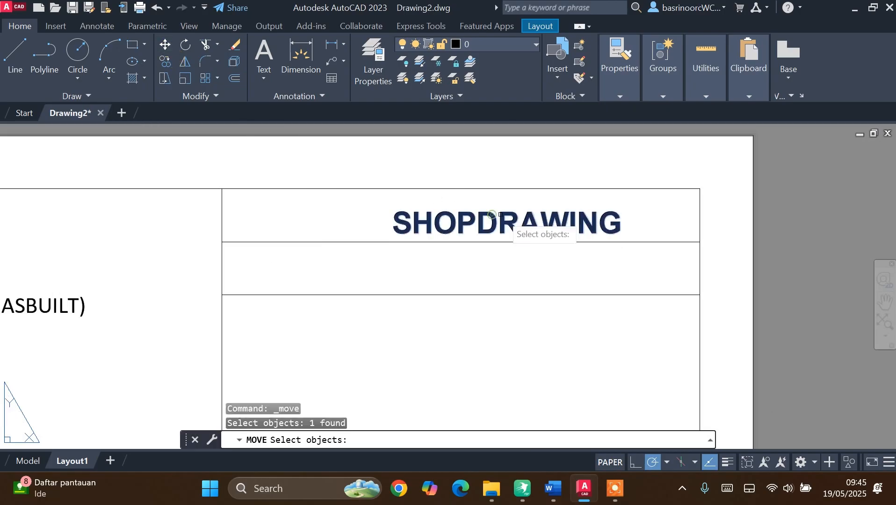
key("space")
left_click(513, 220)
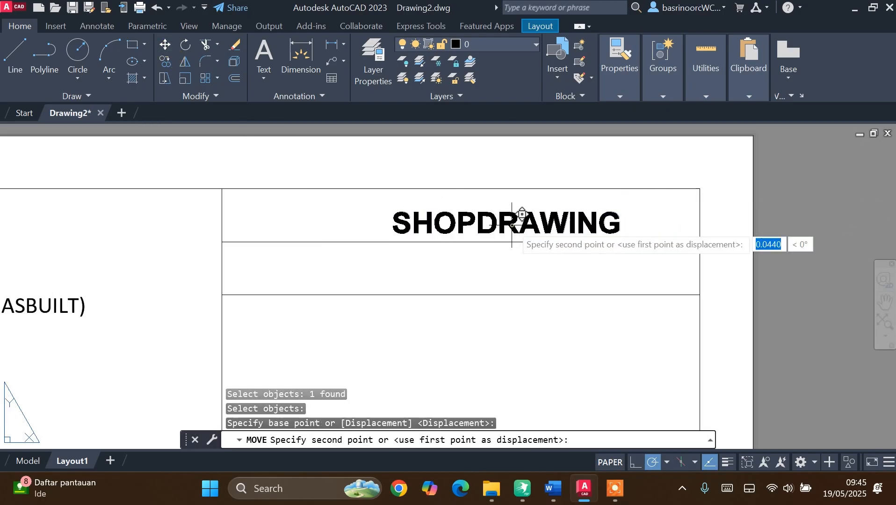
right_click(470, 223, "shift")
left_click(523, 149)
left_click(697, 189)
left_click(225, 201)
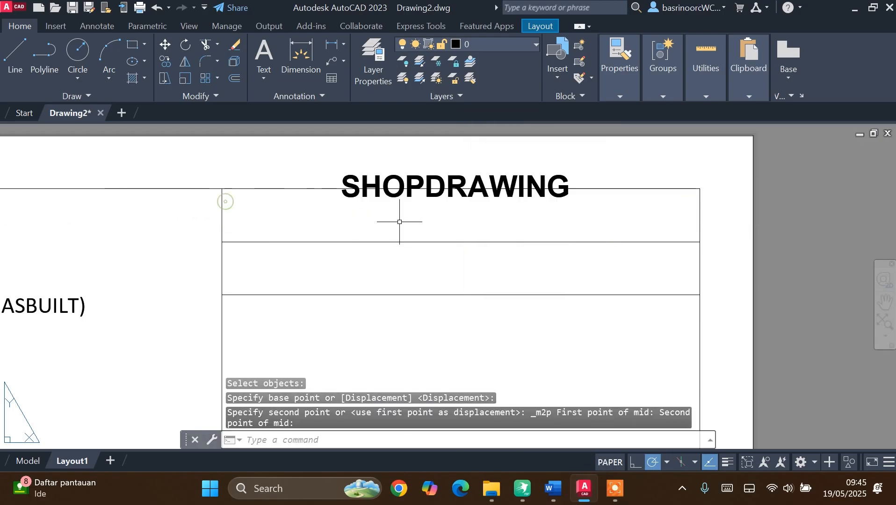
Move the SHOPDRAWING text straight down about 3 mm into the middle of the first row.
left_click(463, 185)
key("space")
left_click(464, 183)
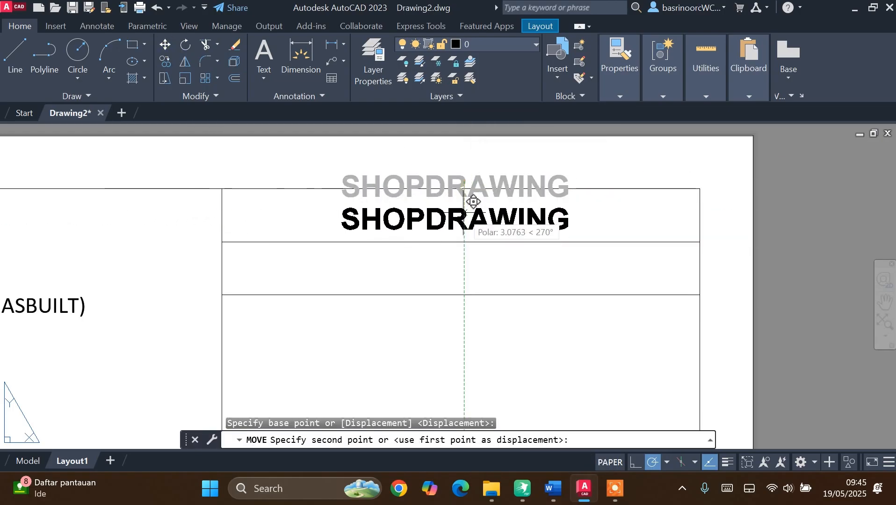
left_click(464, 212)
Add the multiline text OWNER in the second row of the title block, directly below SHOPDRAWING.
scroll(388, 180, "down", 4)
middle_click_drag(348, 208, 162, 252)
left_click(266, 50)
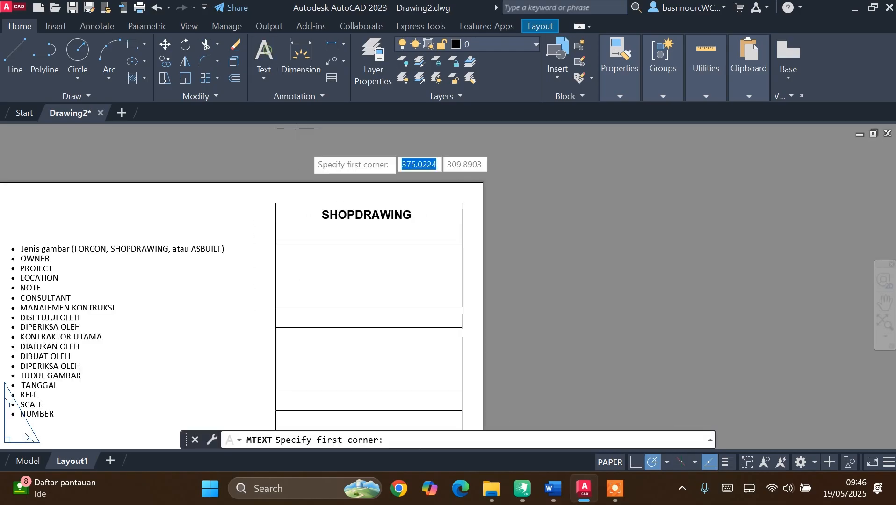
scroll(283, 225, "up", 4)
left_click(280, 224)
left_click(566, 260)
type("OWN")
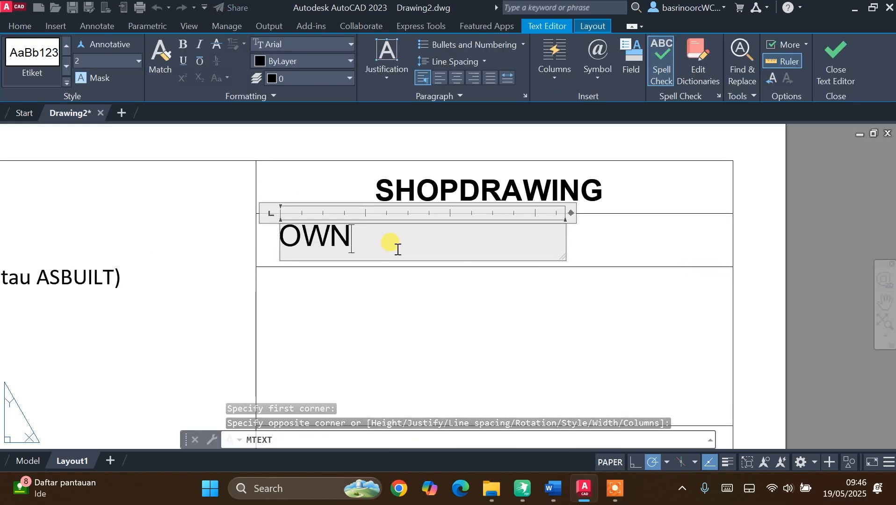
type("ER")
left_click(398, 276)
Move the OWNER text down about 0.5 mm so it sits centred in the height of its row.
left_click(382, 238)
left_click(164, 45)
left_click(297, 230)
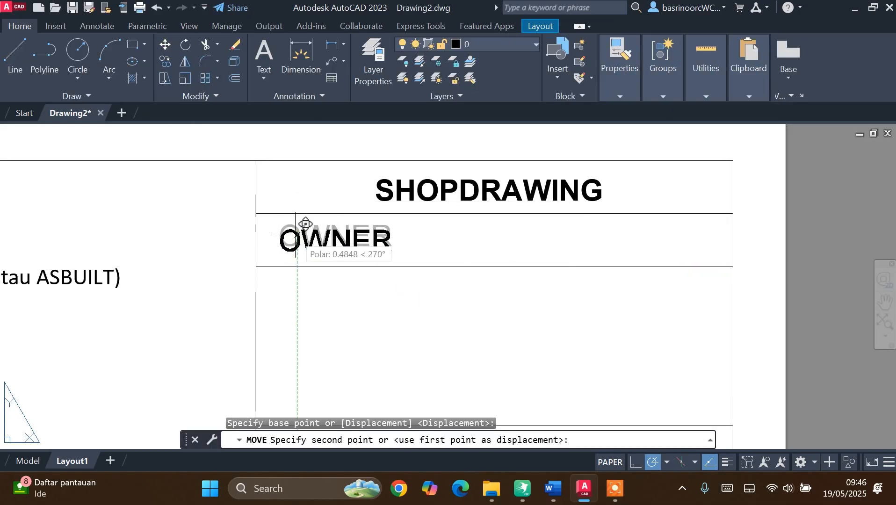
left_click(296, 236)
Copy the OWNER text straight down into the next three narrow label rows of the title block.
scroll(298, 239, "down", 4)
middle_click_drag(306, 266, 309, 204)
scroll(309, 204, "up", 2)
left_click(342, 161)
left_click(165, 61)
left_click(291, 152)
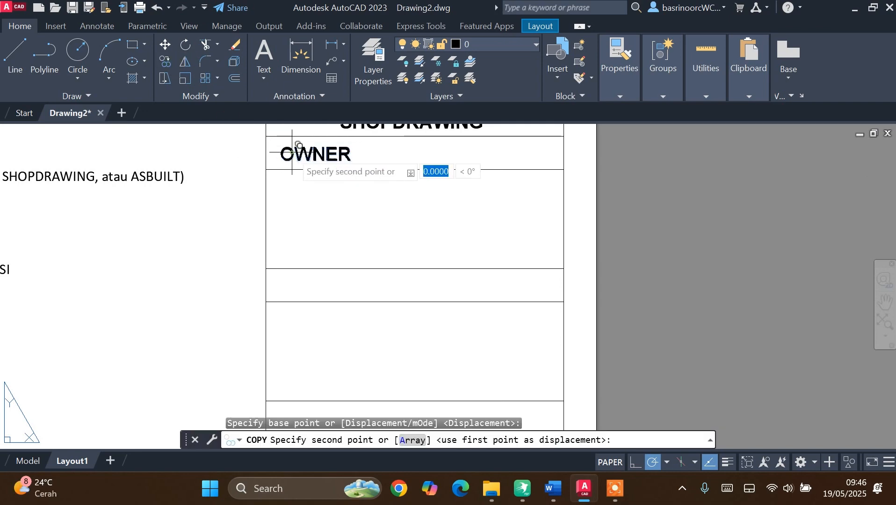
left_click(293, 284)
scroll(293, 285, "down", 3)
middle_click_drag(291, 317, 301, 273)
scroll(301, 287, "up", 3)
left_click(304, 300)
scroll(304, 301, "down", 3)
middle_click_drag(304, 350, 313, 320)
scroll(314, 320, "up", 3)
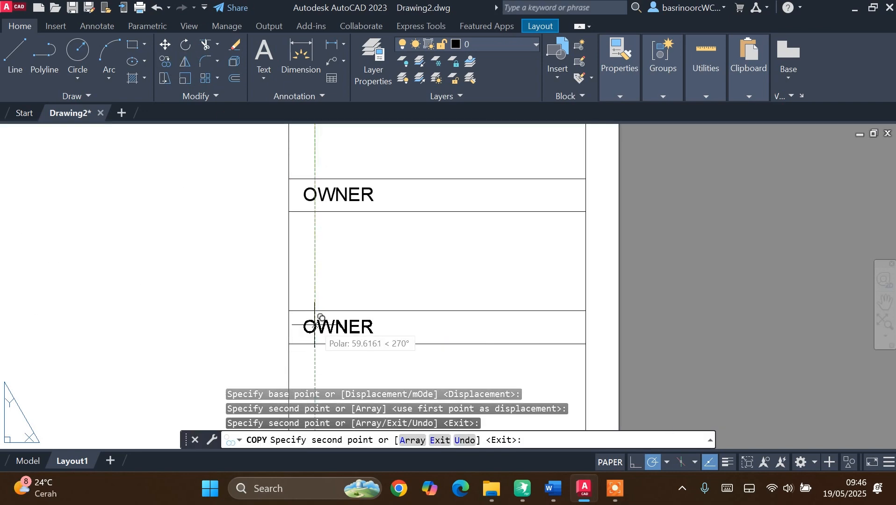
left_click(314, 325)
key("Escape")
Change the three OWNER copies, from upper to lower, to PROJECT, LOCATION and NOTE.
scroll(336, 237, "down", 3)
middle_click_drag(336, 198, 346, 234)
scroll(345, 233, "up", 2)
double_click(346, 236)
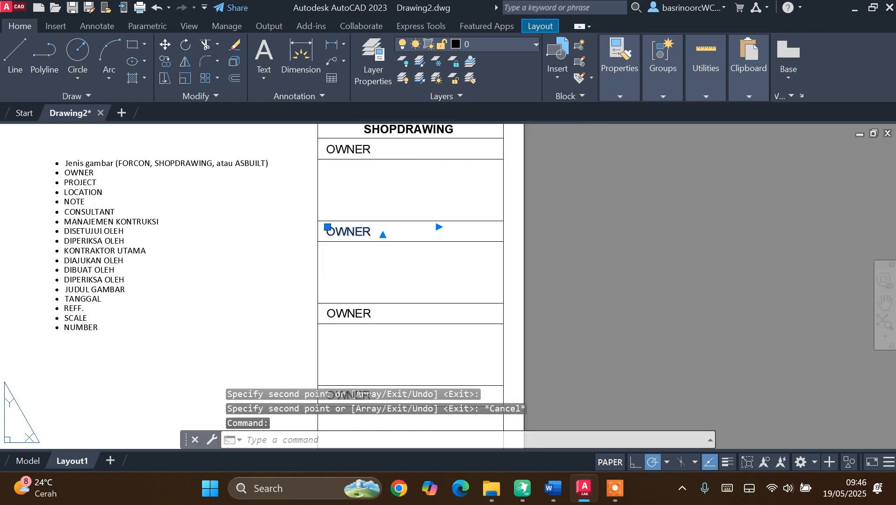
type("PROJECT")
left_click(348, 313)
double_click(349, 314)
type("LOCATION")
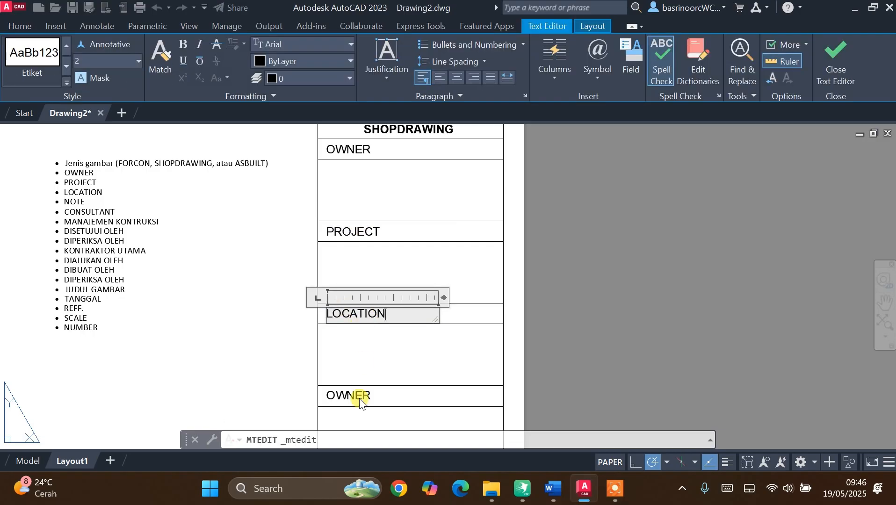
left_click(360, 403)
double_click(360, 396)
type("NOTE")
left_click(248, 342)
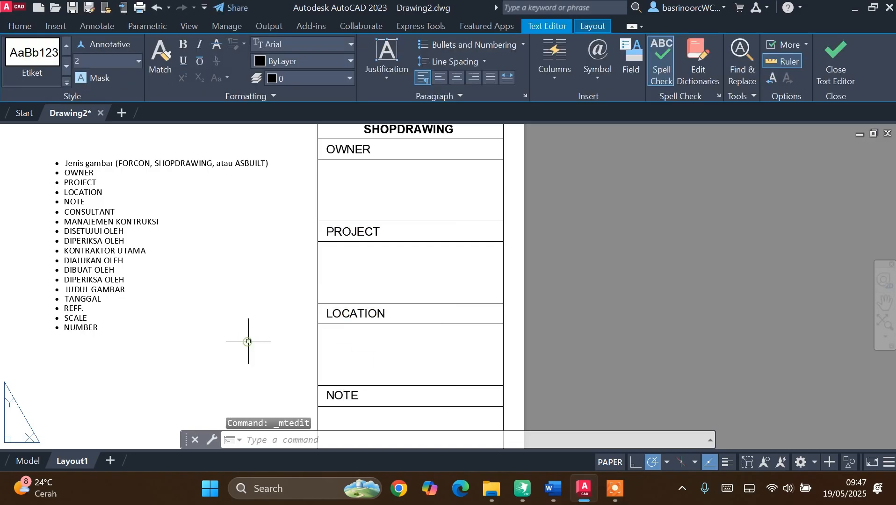
Delete the existing row lines directly below the NOTE row.
middle_click_drag(412, 411, 394, 285)
left_click(410, 326)
left_click(376, 392)
key("Delete")
Offset the lower line of the NOTE row 35 mm downward.
left_click(234, 78)
type("35")
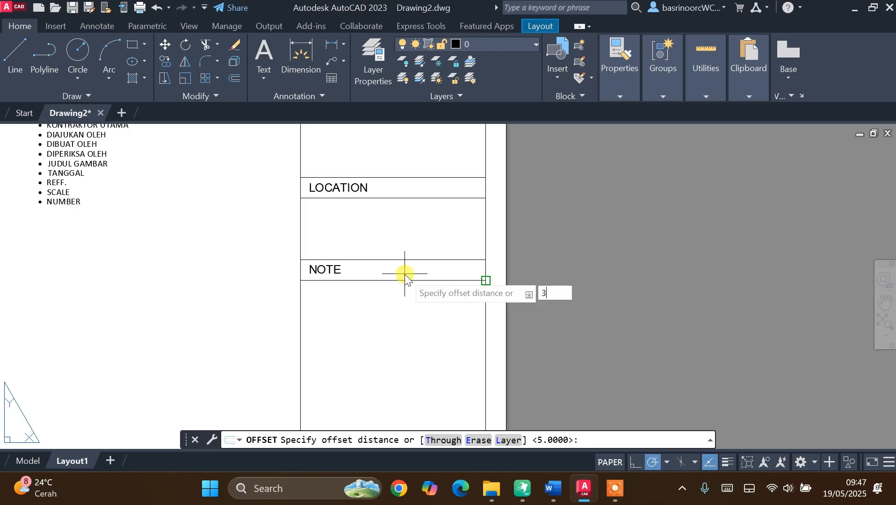
key("Return")
left_click(404, 280)
left_click(403, 349)
middle_click_drag(377, 421, 384, 240)
scroll(384, 266, "down", 2)
From the line closing the NOTE box, offset each newest row line downward by 5, 15, 5, 15 and 5 mm.
left_click(389, 273)
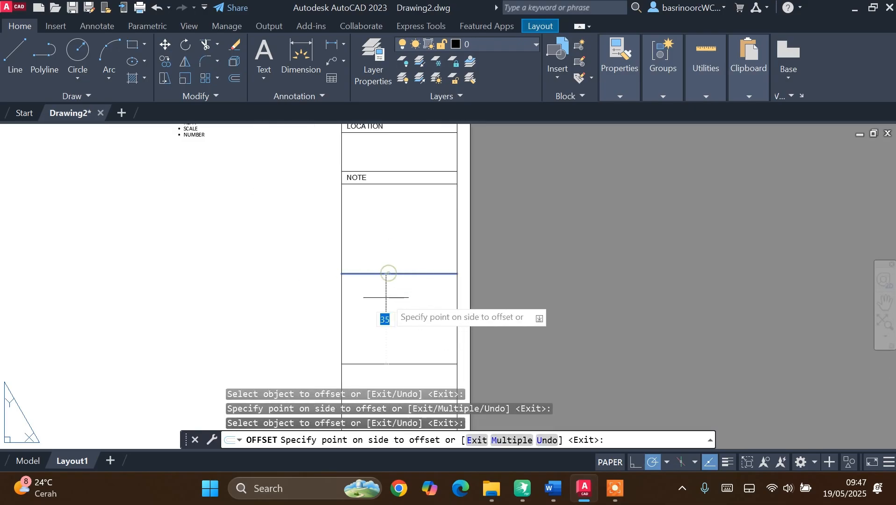
type("5")
key("Return")
left_click(389, 287)
type("15")
key("Return")
left_click(396, 328)
type("5")
key("Return")
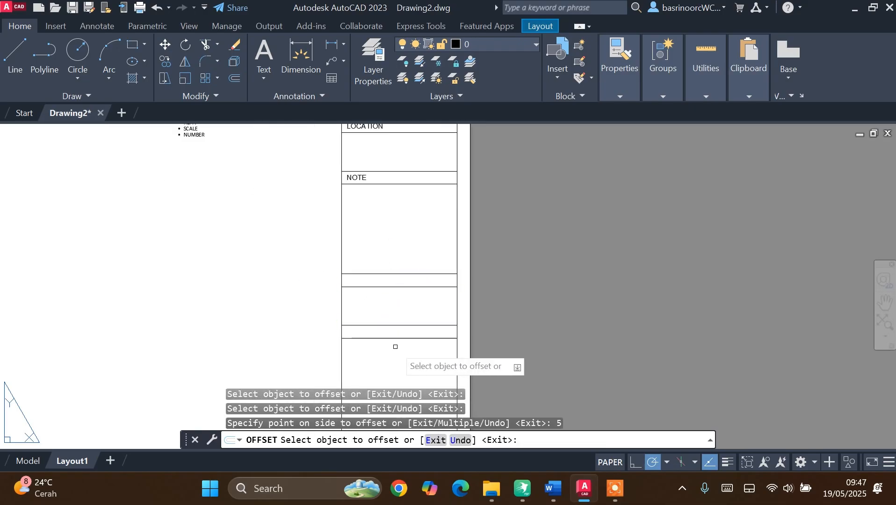
left_click(393, 338)
type("15")
key("Return")
middle_click_drag(391, 349, 442, 218)
left_click(446, 246)
type("5")
key("Return")
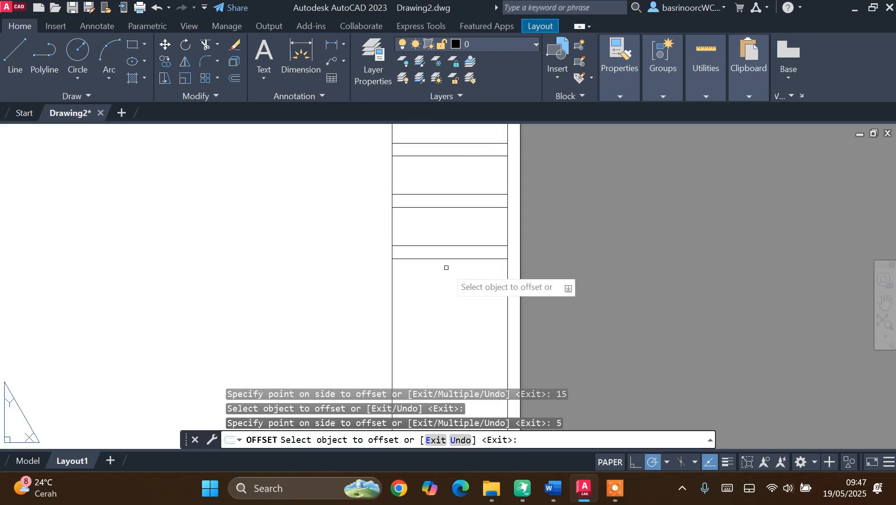
Continue the title block rows downward with successive offsets of 15, 5, 15, 5 and 15 mm.
left_click(444, 259)
type("15")
key("Return")
left_click(442, 297)
type("5")
key("Return")
left_click(447, 310)
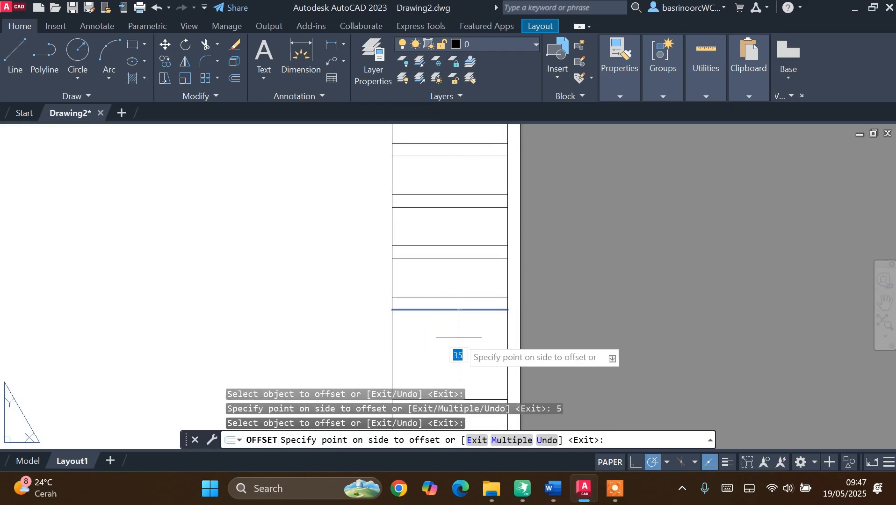
type("15")
key("Return")
left_click(456, 349)
type("5")
key("Return")
type("15")
key("Return")
Extend the rows below the lowest line with successive offsets of 5, 15, 5 and 15 mm.
scroll(470, 302, "down", 3)
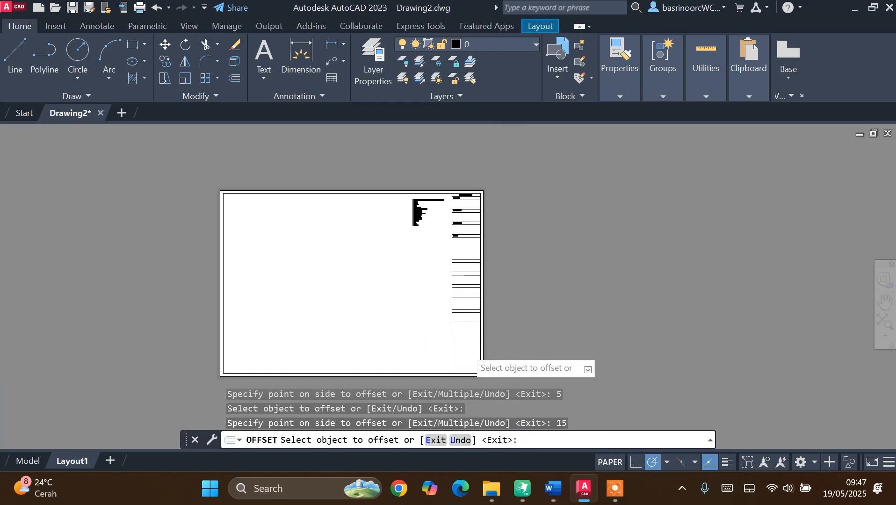
scroll(466, 347, "up", 2)
left_click(471, 283)
type("5")
key("Return")
left_click(474, 315)
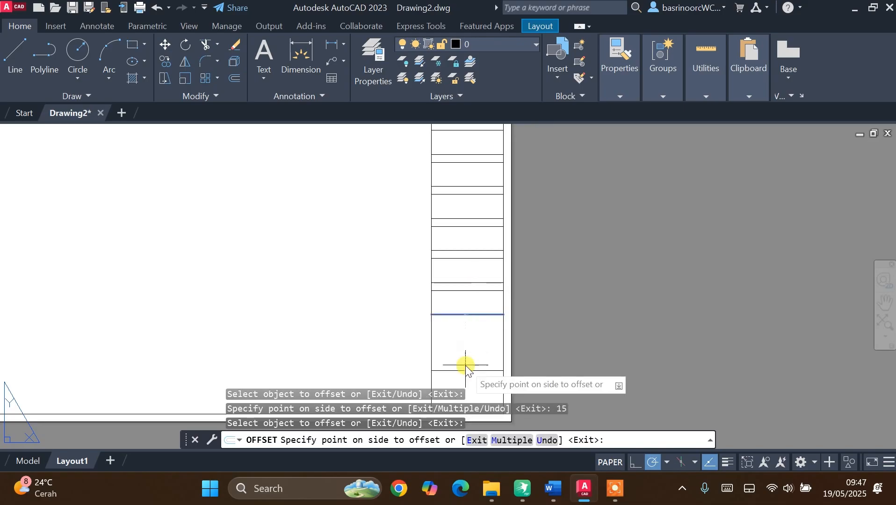
left_click(459, 321)
type("15")
key("Return")
scroll(475, 296, "down", 2)
scroll(465, 281, "up", 3)
Offset the lowest row line down by 5 and 15 mm, plus four stacked rows of 5 mm each near the border.
left_click(465, 259)
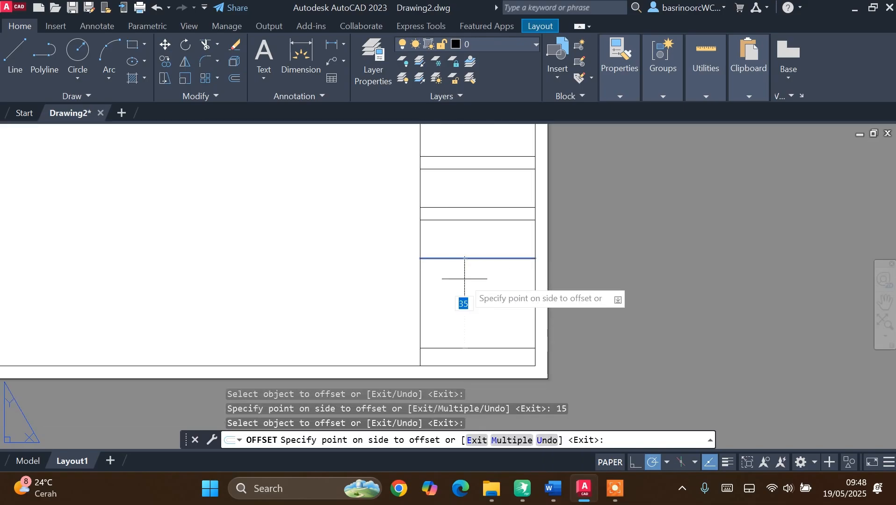
type("5")
key("Return")
left_click(465, 271)
type("15")
key("Return")
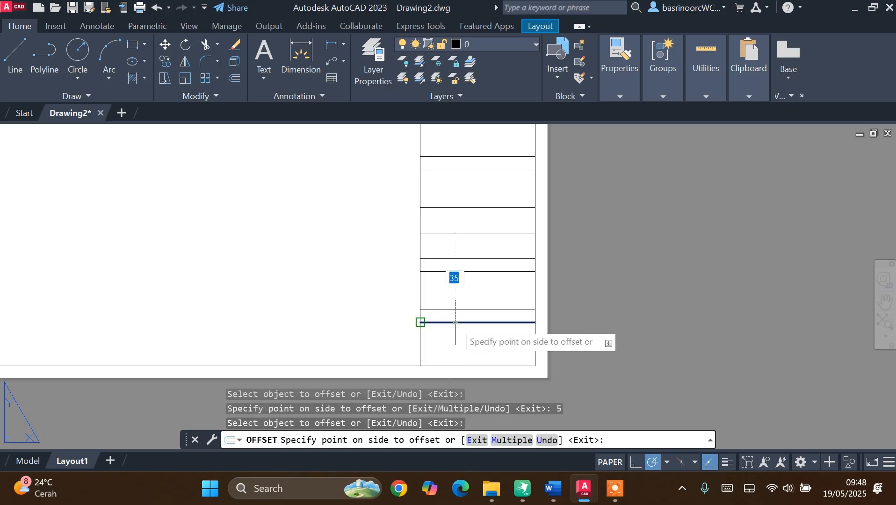
type("5")
key("Return")
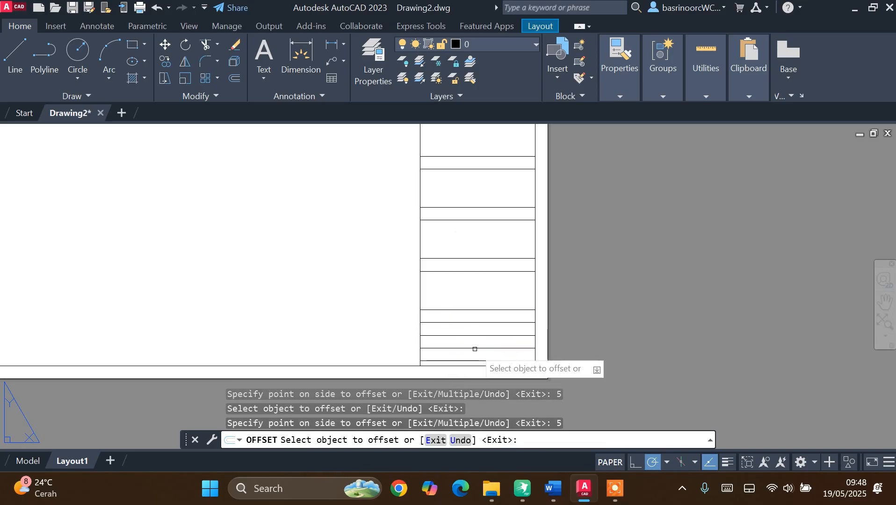
Move the five lowest row lines down 2 mm so the last one lies on the border's lower edge.
key("Escape")
left_click(499, 301)
left_click(460, 364)
left_click(165, 45)
scroll(547, 355, "up", 3)
left_click(508, 369)
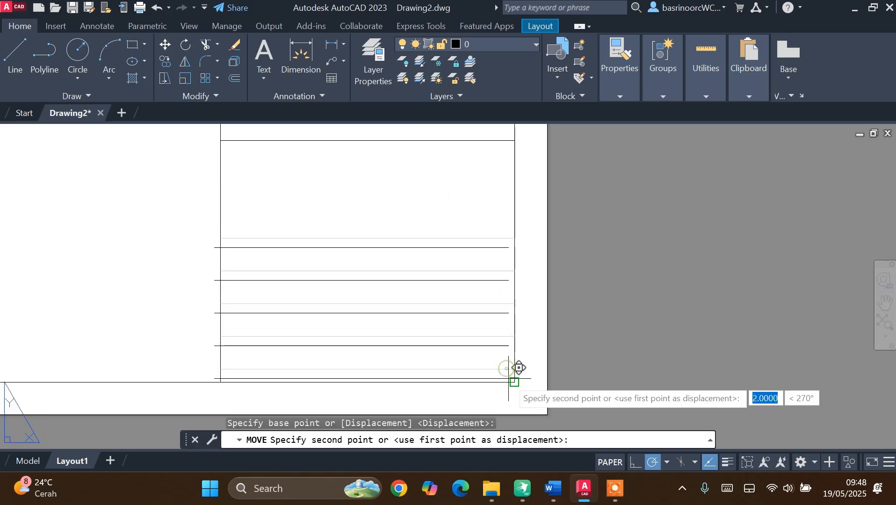
left_click(513, 381)
key("Escape")
Move the bulleted label list down beside the box below the NOTE row.
scroll(419, 343, "down", 10)
scroll(408, 255, "up", 6)
left_click(266, 177)
left_click(251, 145)
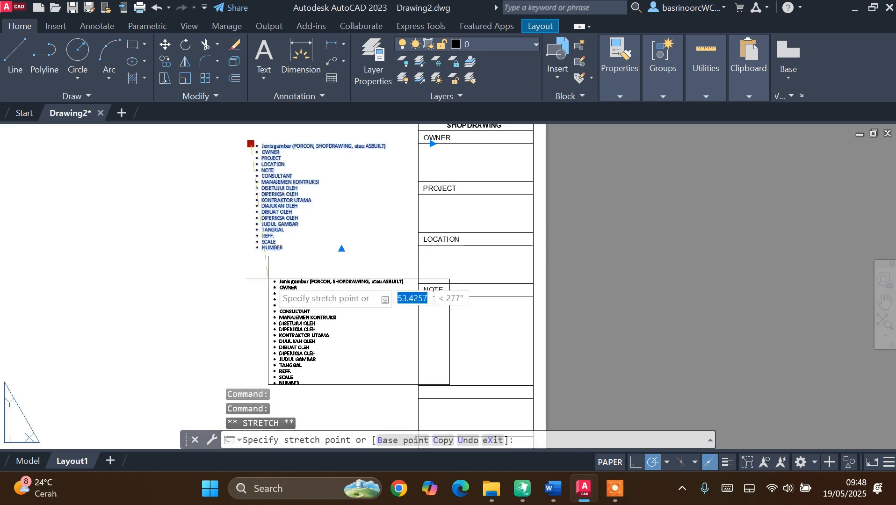
scroll(268, 280, "down", 5)
scroll(452, 292, "up", 5)
key("Escape")
Copy the NOTE text straight down into each narrow label row above the four stacked bottom rows.
left_click(165, 61)
left_click(458, 141)
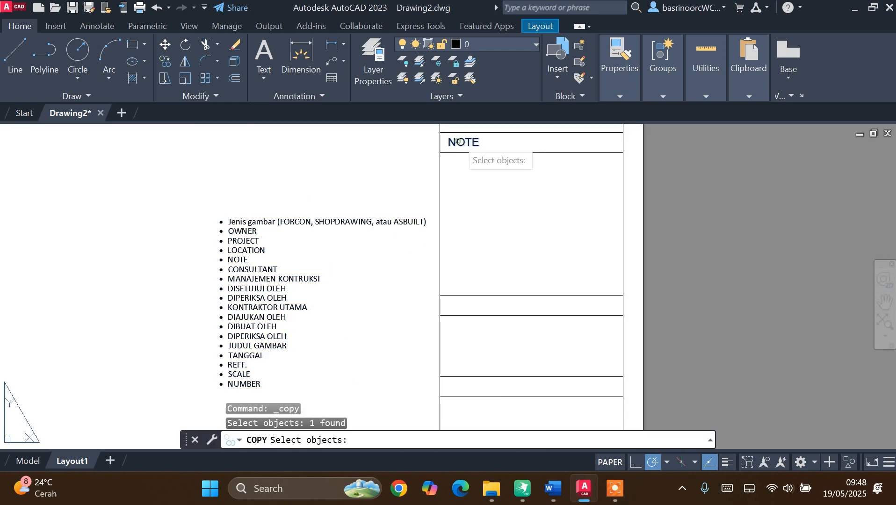
key("Return")
left_click(458, 140)
scroll(458, 305, "up", 4)
left_click(453, 303)
scroll(464, 201, "down", 4)
left_click(460, 320)
middle_click_drag(479, 416, 468, 322)
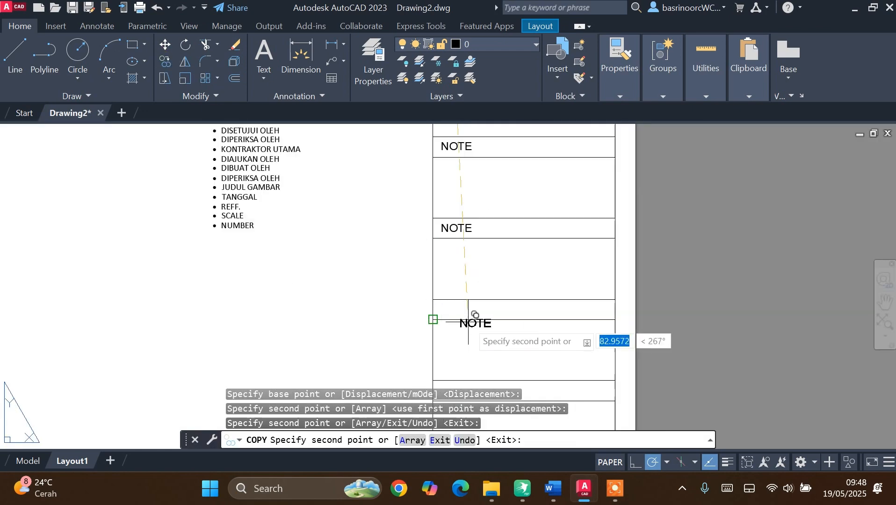
scroll(450, 311, "up", 2)
left_click(451, 310)
scroll(450, 310, "down", 5)
scroll(458, 313, "up", 4)
left_click(440, 314)
scroll(440, 315, "down", 4)
scroll(443, 344, "up", 4)
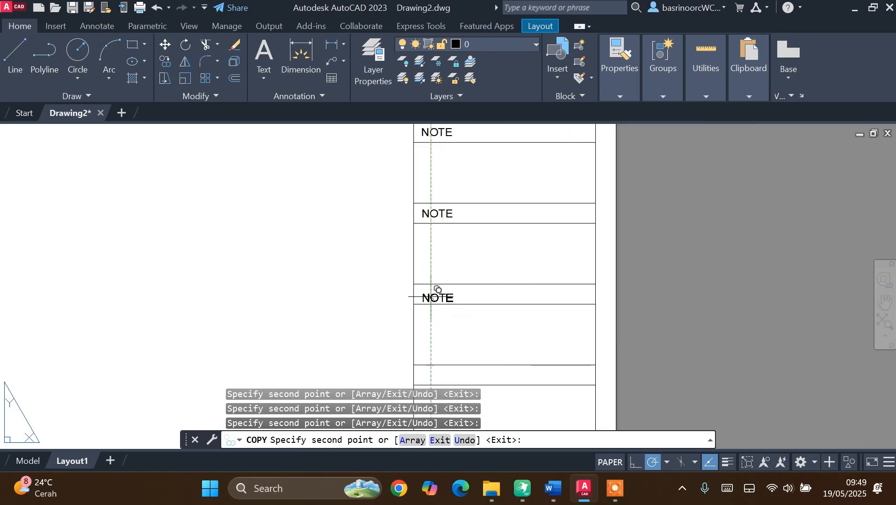
scroll(460, 357, "up", 3)
left_click(412, 254)
scroll(433, 234, "down", 3)
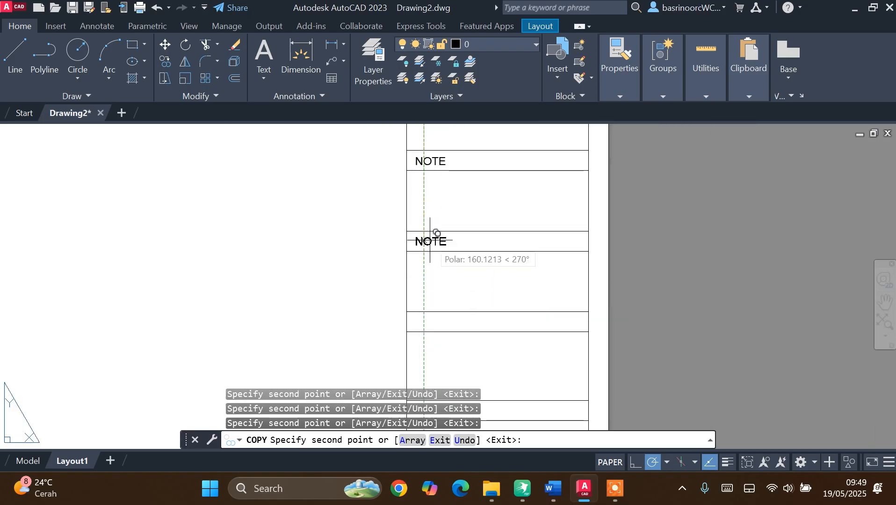
scroll(430, 328, "up", 4)
left_click(418, 312)
scroll(420, 313, "down", 4)
Place further NOTE copies in the four stacked 5 mm rows at the foot of the title block.
middle_click_drag(423, 409, 430, 307)
scroll(433, 306, "up", 2)
left_click(423, 291)
left_click(422, 325)
middle_click_drag(411, 367, 435, 293)
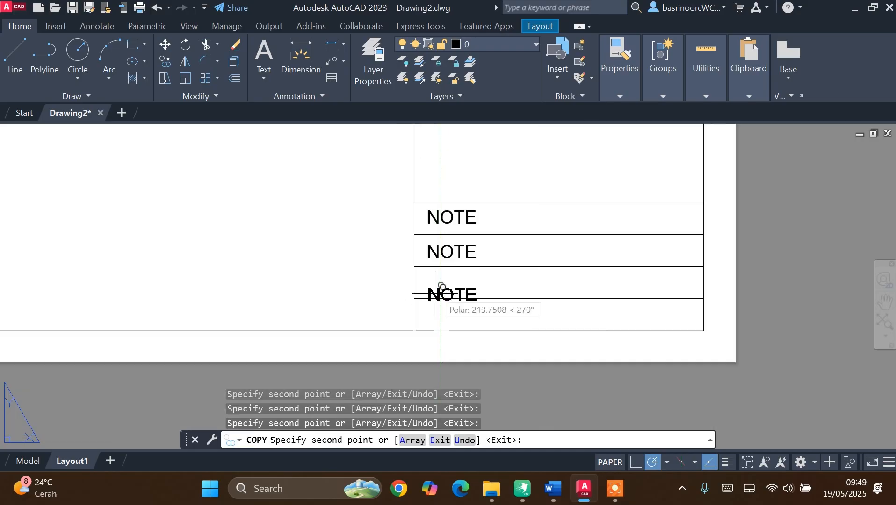
left_click(438, 283)
left_click(444, 313)
key("Escape")
Change the first NOTE copy below the NOTE box to CONSULTANT.
scroll(449, 313, "down", 6)
scroll(452, 238, "up", 4)
scroll(456, 302, "up", 1)
left_click(469, 280)
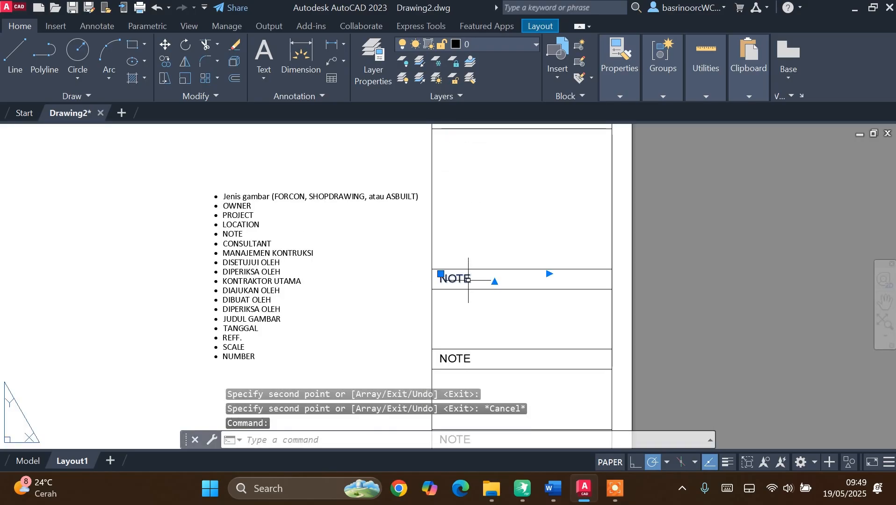
double_click(468, 281)
left_click(475, 338)
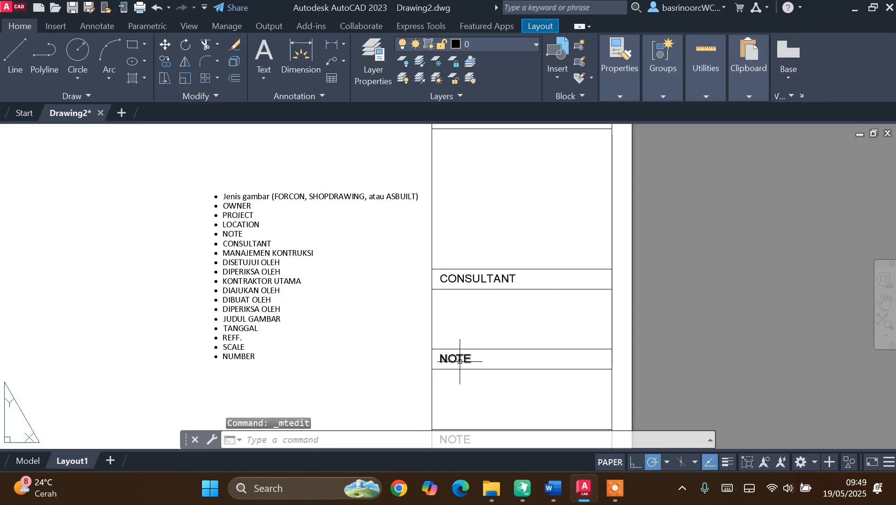
Change the NOTE copy below CONSULTANT to MANAJEMEN KONTRUKSI and widen its text box so it fits on one line.
double_click(416, 359)
type("MANAJEMEN KONTRUKSI")
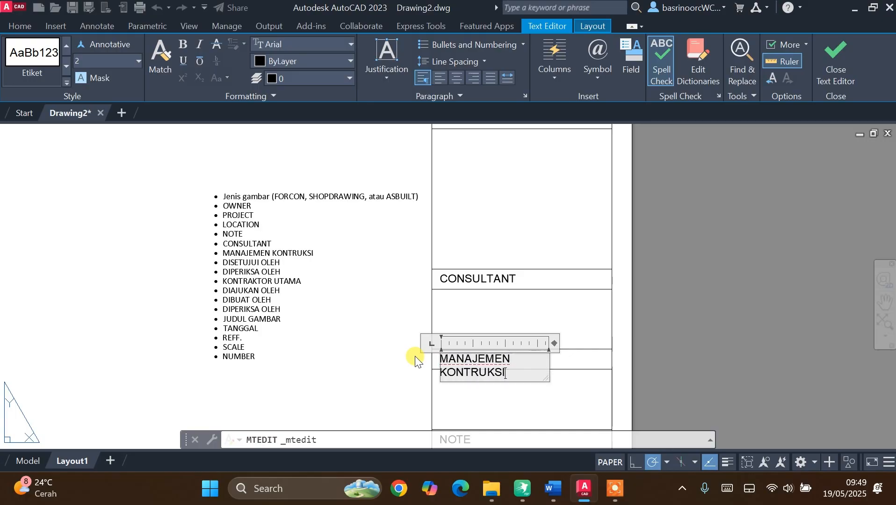
left_click(482, 329)
left_click(479, 358)
left_click(550, 355)
left_click(600, 354)
scroll(528, 348, "down", 4)
scroll(506, 400, "up", 4)
scroll(505, 401, "up", 1)
key("Escape")
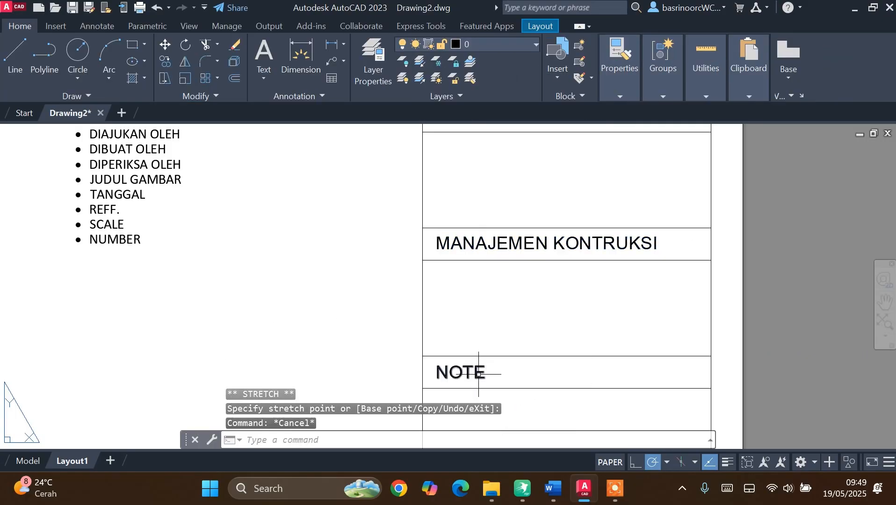
Move the bulleted label list further down beside the rows below MANAJEMEN KONTRUKSI.
scroll(395, 350, "down", 2)
left_click(301, 241)
left_click(264, 202)
left_click(283, 330)
Change the NOTE copy below MANAJEMEN KONTRUKSI to DISETUJUI OLEH.
scroll(440, 359, "up", 1)
middle_click_drag(439, 359, 386, 302)
left_click(386, 302)
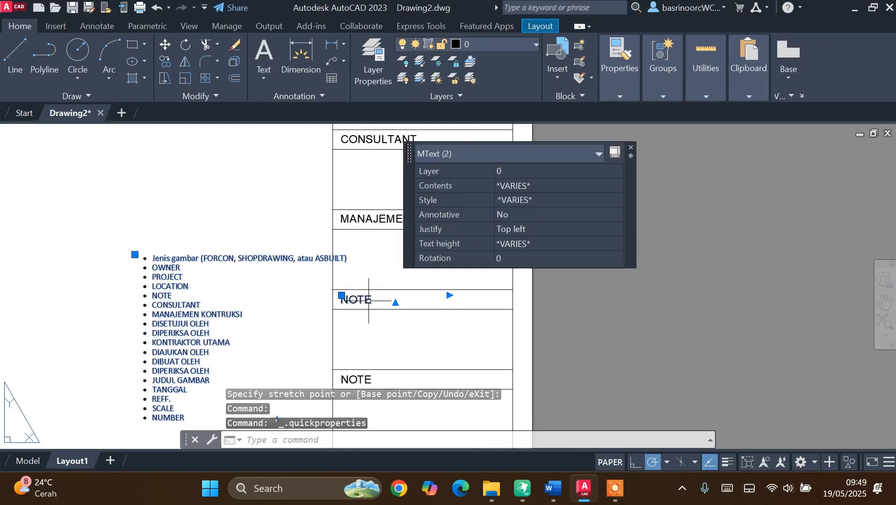
key("Escape")
key("Escape")
double_click(355, 302)
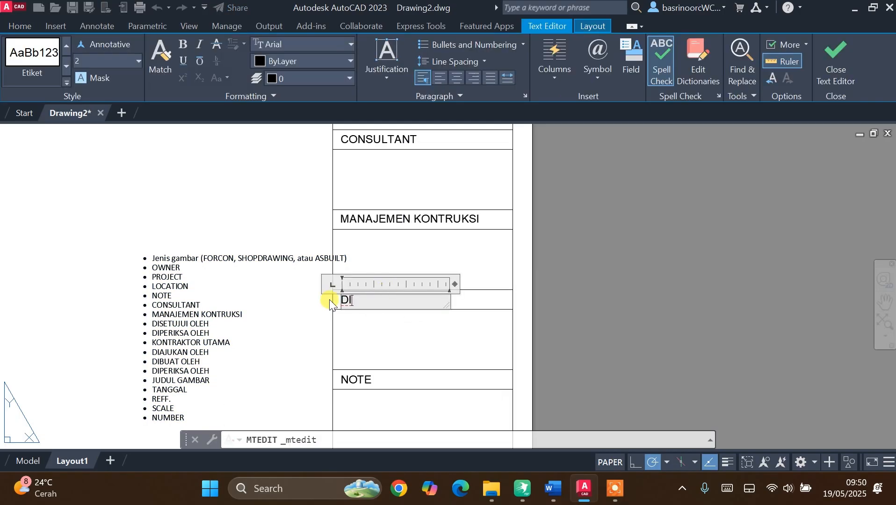
type("DISETUJUI OLEH")
Change the NOTE copy below DISETUJUI OLEH to DIPERIKSA OLEH.
left_click(360, 381)
double_click(358, 380)
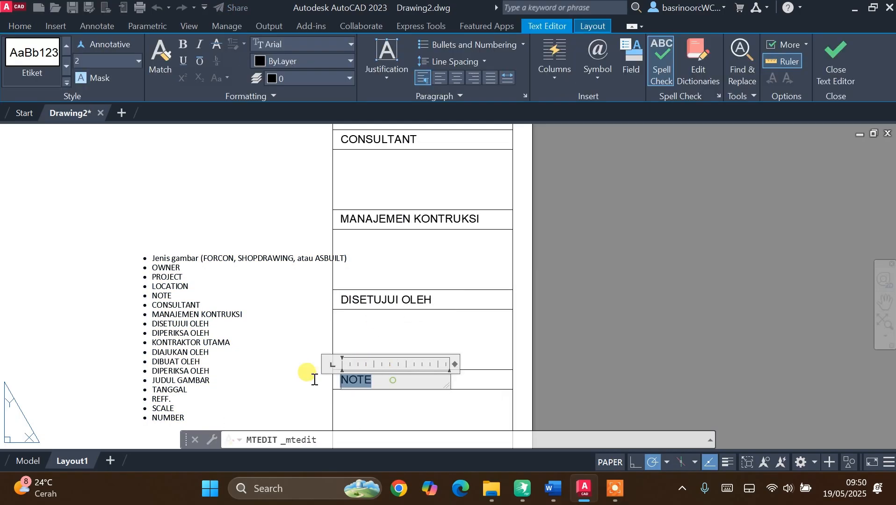
left_click(360, 323)
Change the NOTE copy below DIPERIKSA OLEH to KONTRAKTOR UTAMA and widen its text box so it fits on one line.
scroll(381, 289, "down", 2)
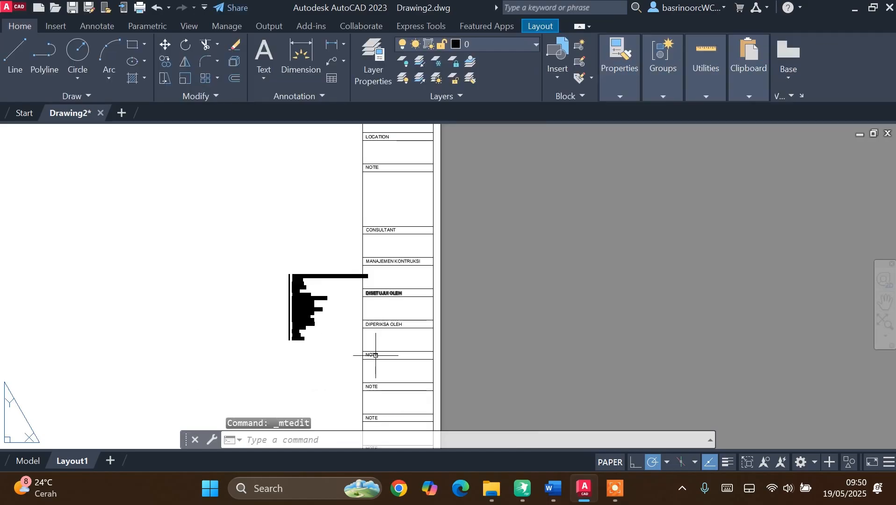
scroll(375, 356, "up", 2)
double_click(375, 356)
left_click_drag(394, 354, 322, 353)
type("KONTRAKTOR UTAMA")
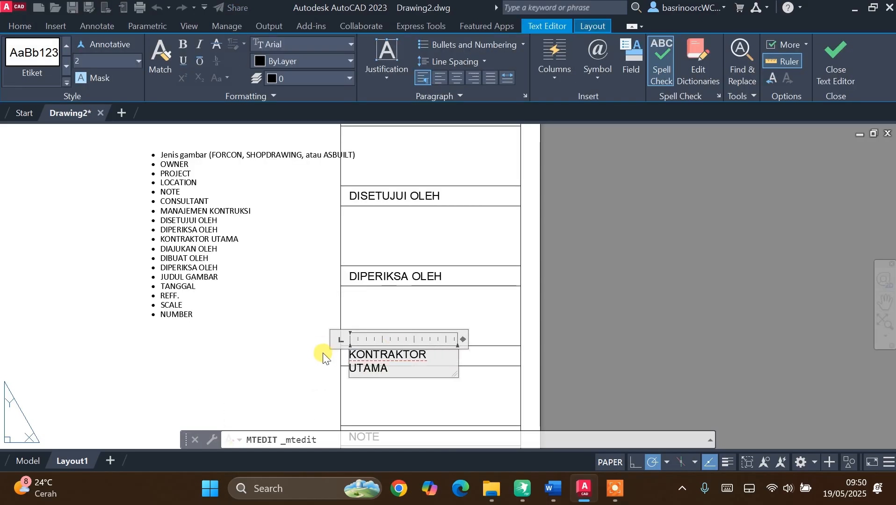
left_click(323, 353)
left_click(398, 356)
left_click(457, 350)
left_click(505, 350)
Change the NOTE copy below KONTRAKTOR UTAMA to DIAJUKAN OLEH.
scroll(414, 281, "down", 3)
scroll(396, 342, "up", 3)
double_click(396, 343)
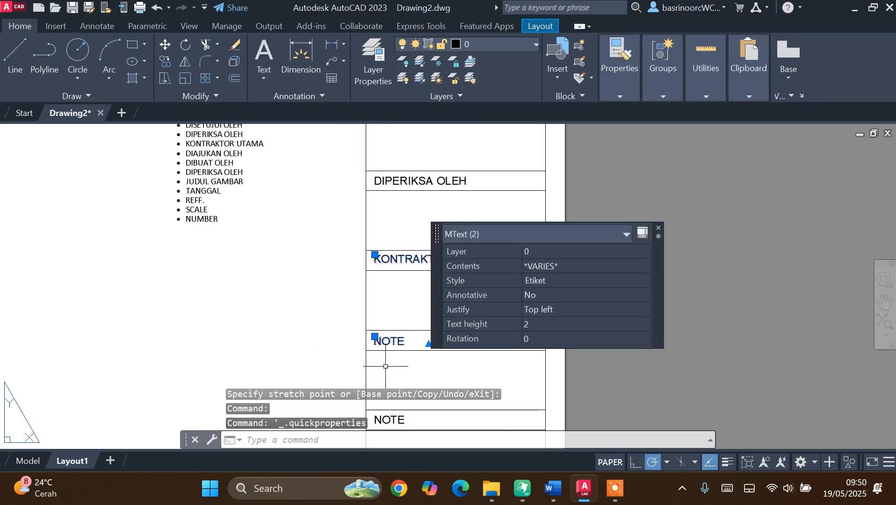
key("Escape")
double_click(392, 342)
left_click_drag(424, 339, 366, 339)
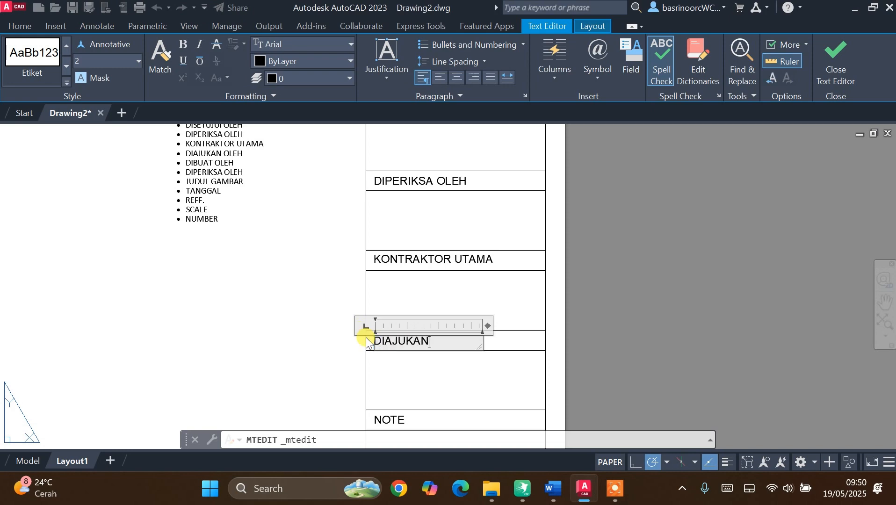
left_click(367, 341)
Change the NOTE copy below DIAJUKAN OLEH to DRAFTER.
scroll(407, 353, "down", 3)
scroll(440, 376, "up", 3)
double_click(439, 375)
type("DRAFTE")
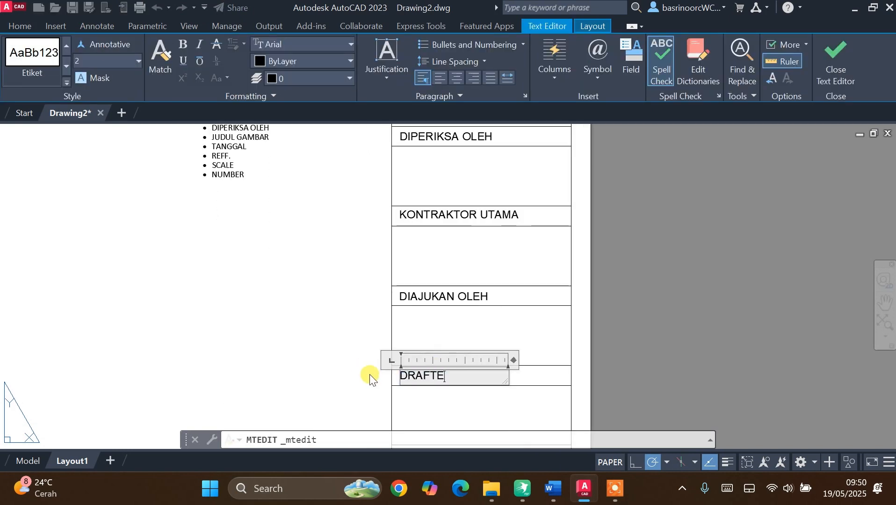
type("R")
left_click(336, 378)
Copy the DRAFTER label horizontally into the right half of its own title block row.
scroll(392, 367, "down", 3)
scroll(406, 416, "up", 3)
left_click(409, 304)
type("co")
left_click(401, 303)
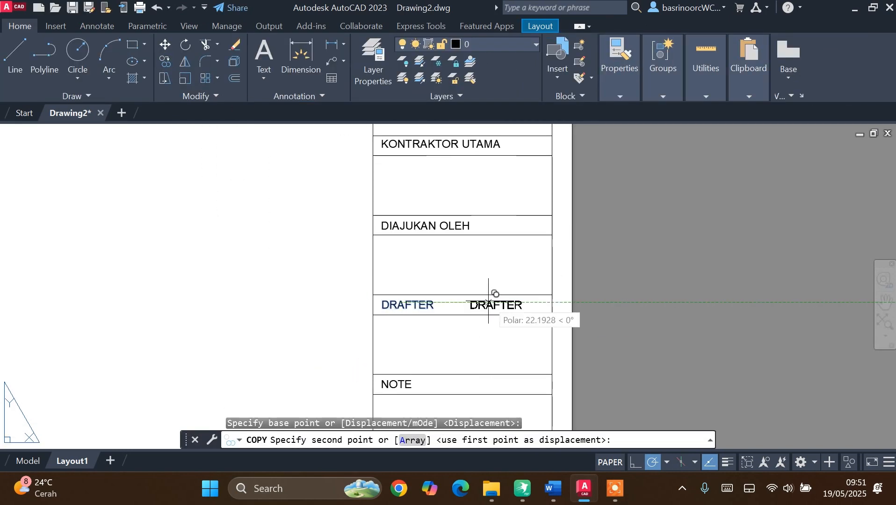
left_click(488, 301)
key("Escape")
Change the copied DRAFTER label in the right half of the row to PEMERIKSA.
double_click(509, 305)
type("PEME")
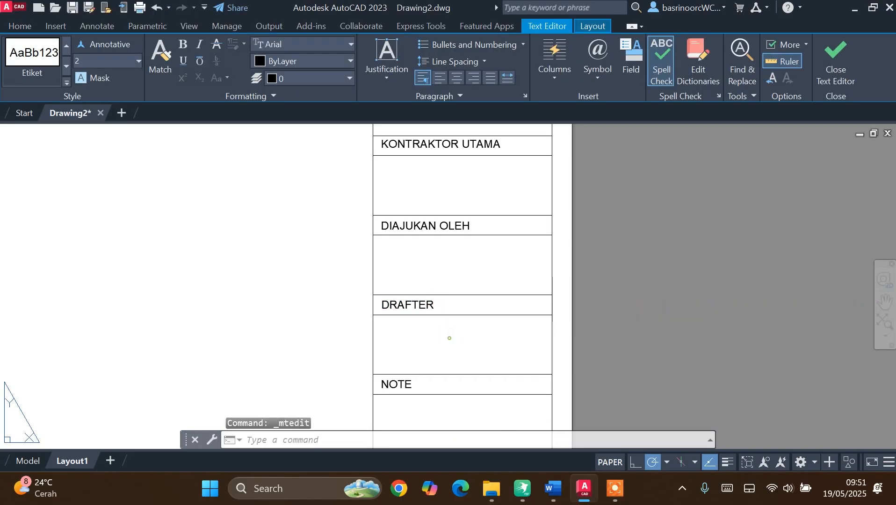
type("RIKSA")
left_click(449, 338)
Change the NOTE copy below DRAFTER to JUDUL GAMBAR and the one in the first narrow row beneath it to TANGGAL with a colon.
double_click(400, 385)
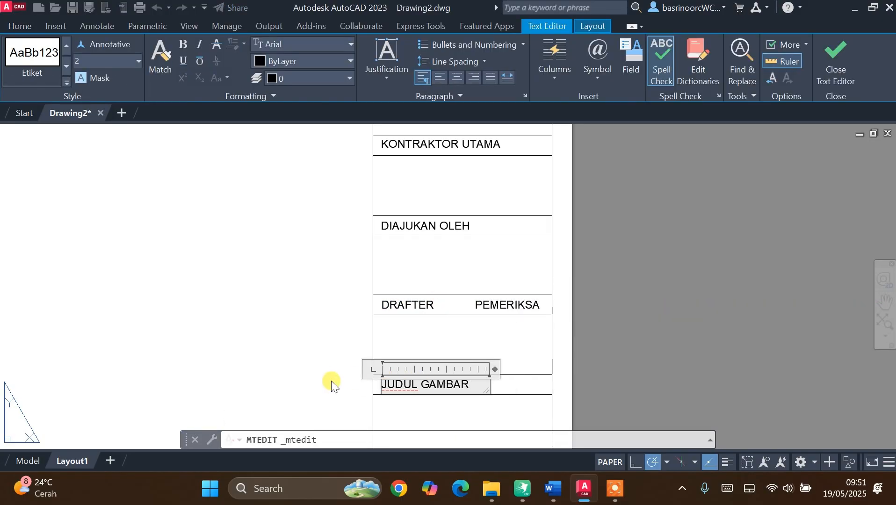
left_click(363, 386)
scroll(411, 240, "down", 3)
scroll(410, 333, "up", 3)
double_click(398, 320)
type("TANGGAL")
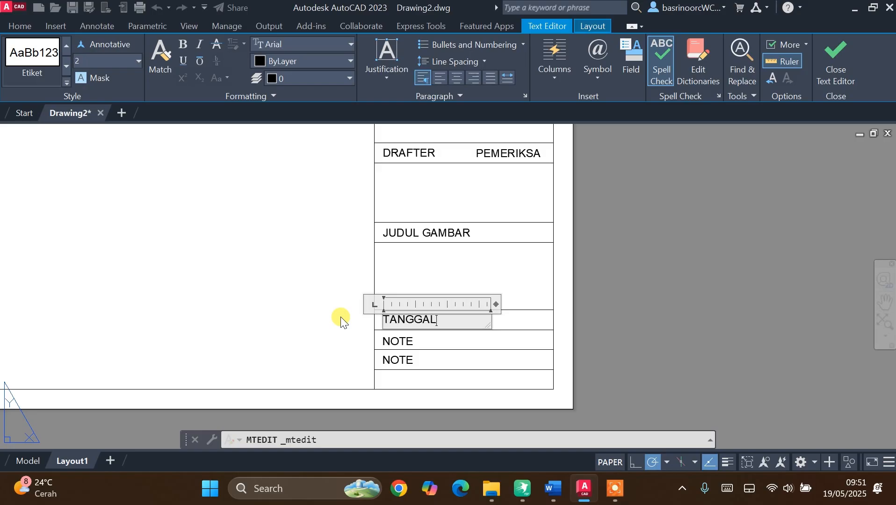
Change the NOTE copies in the two rows below TANGGAL to REFF. with an aligned colon and SCALE.
double_click(428, 340)
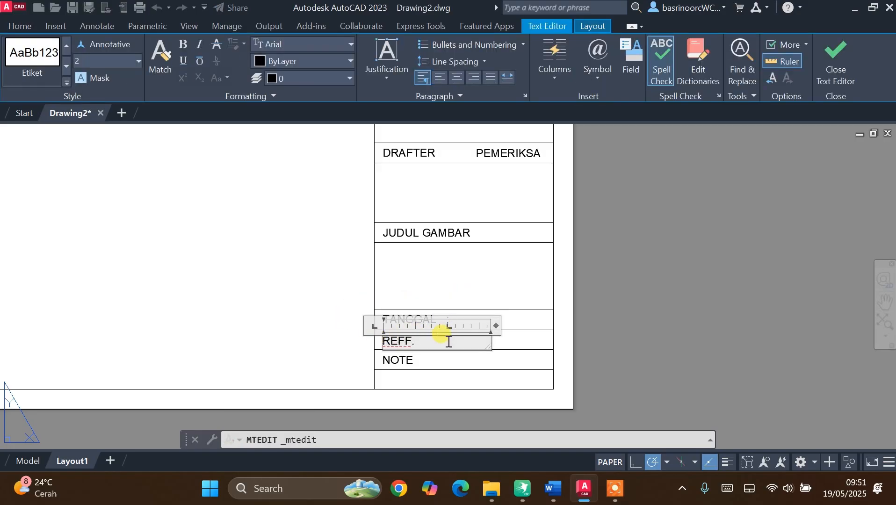
left_click(428, 356)
double_click(419, 363)
type("SCAL")
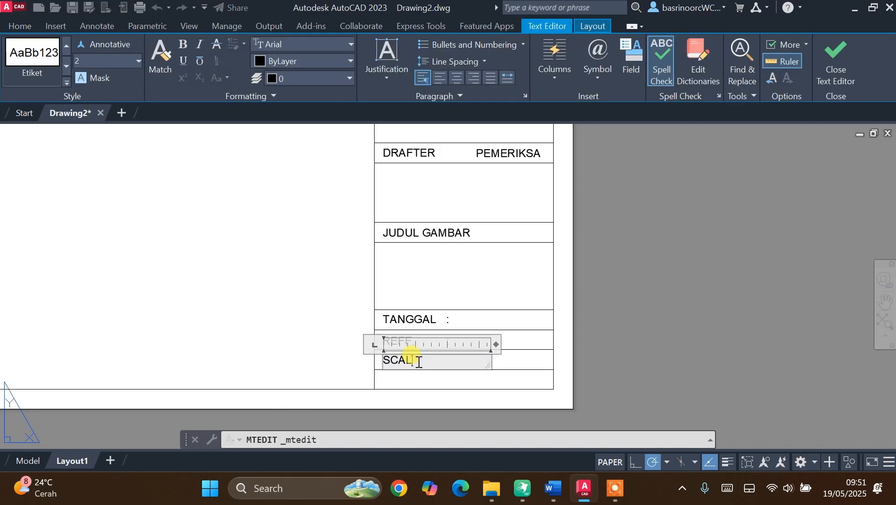
type("E")
left_click(420, 374)
Copy the SCALE label to the right within its row and change the copy to NUMBER.
left_click(404, 360)
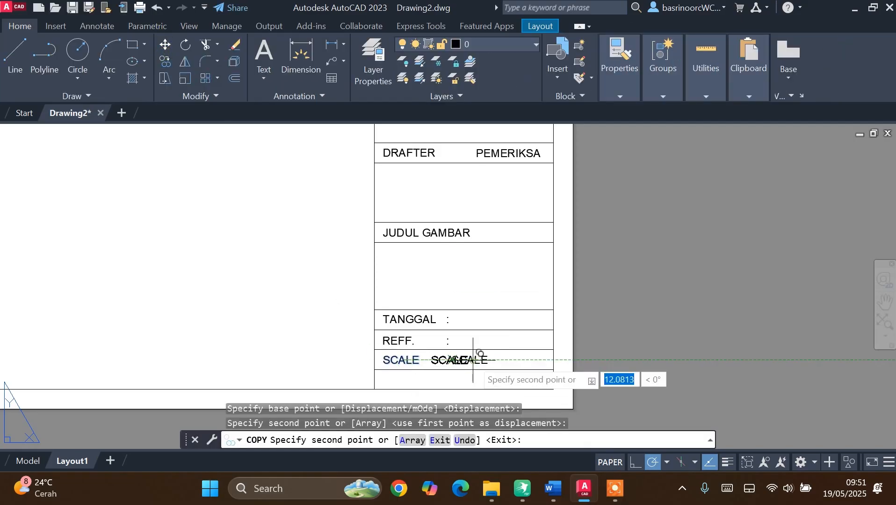
left_click(472, 360)
key("Escape")
double_click(467, 360)
type("NUMBER")
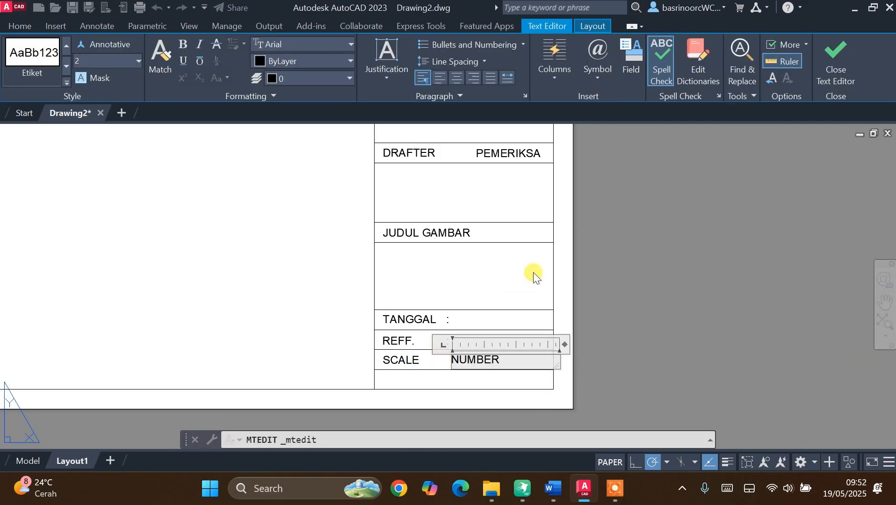
left_click(534, 274)
key("Escape")
Delete the bulleted label list beside the title block.
scroll(536, 295, "down", 3)
scroll(532, 222, "up", 3)
scroll(448, 254, "down", 2)
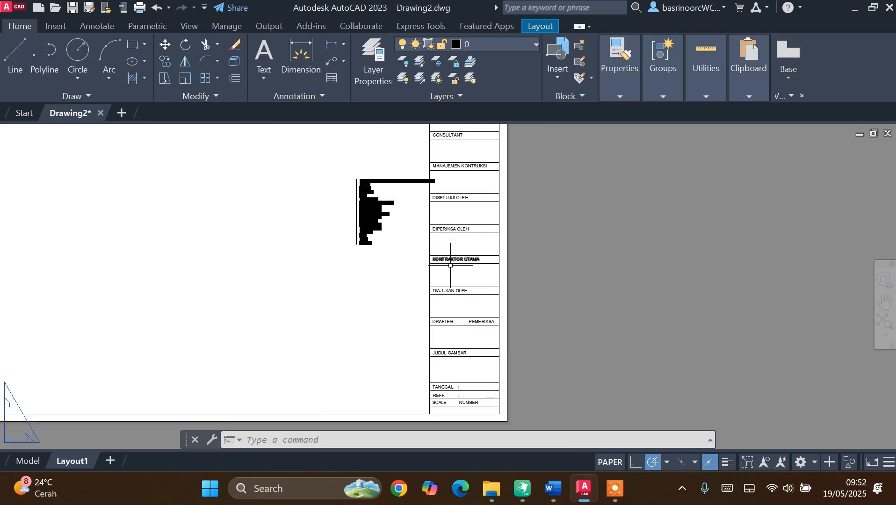
scroll(430, 180, "up", 3)
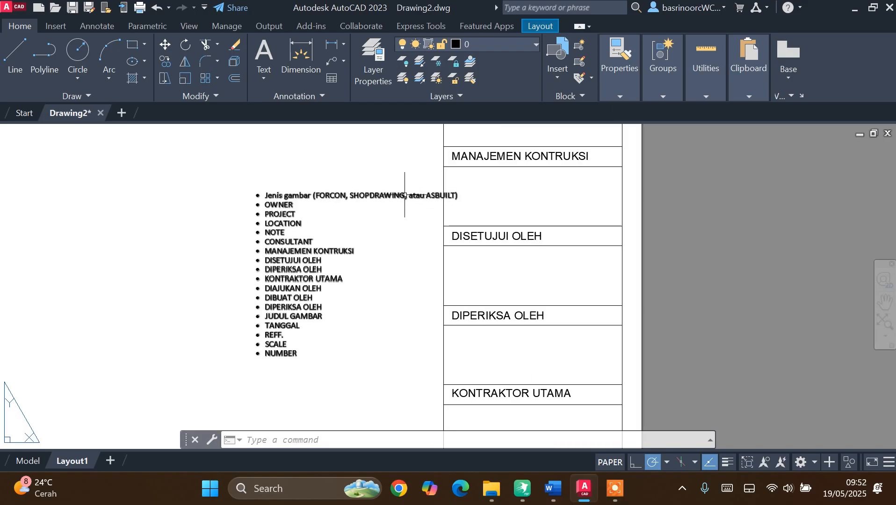
left_click(321, 274)
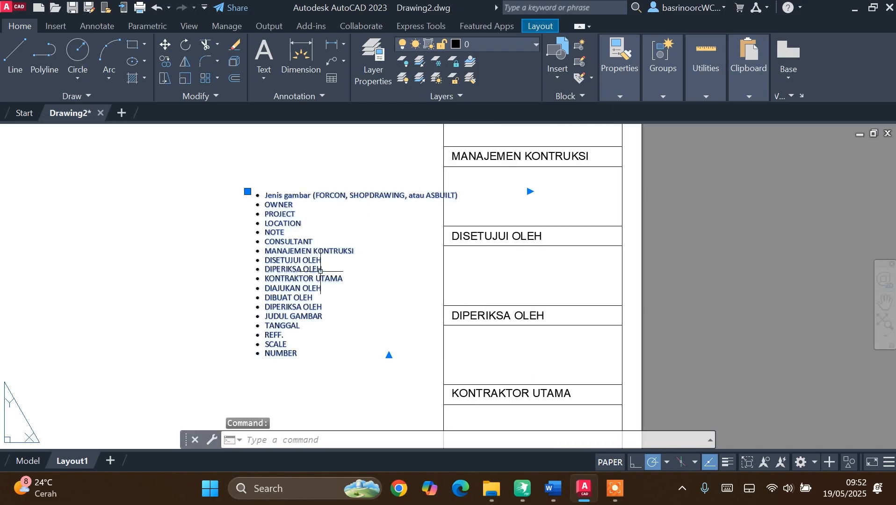
key("Delete")
Start a new line in the title block around the DIAJUKAN OLEH and DRAFTER rows.
scroll(402, 257, "down", 4)
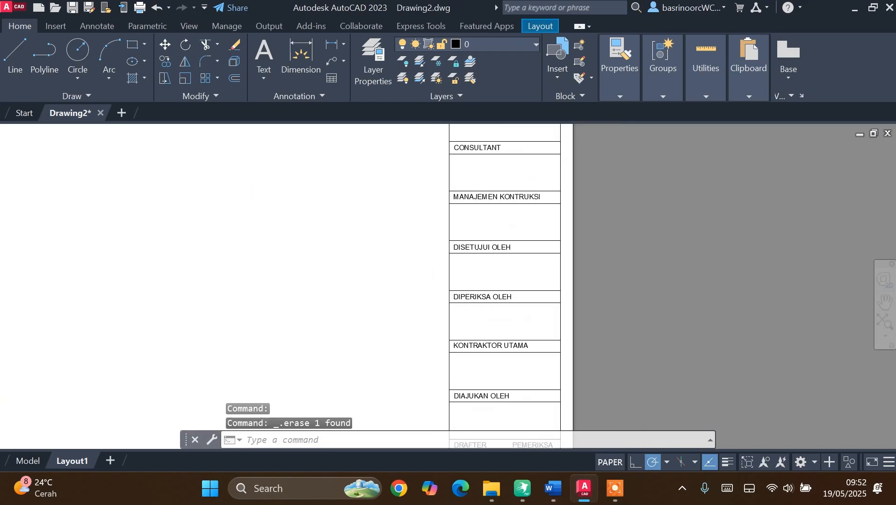
scroll(487, 354, "up", 4)
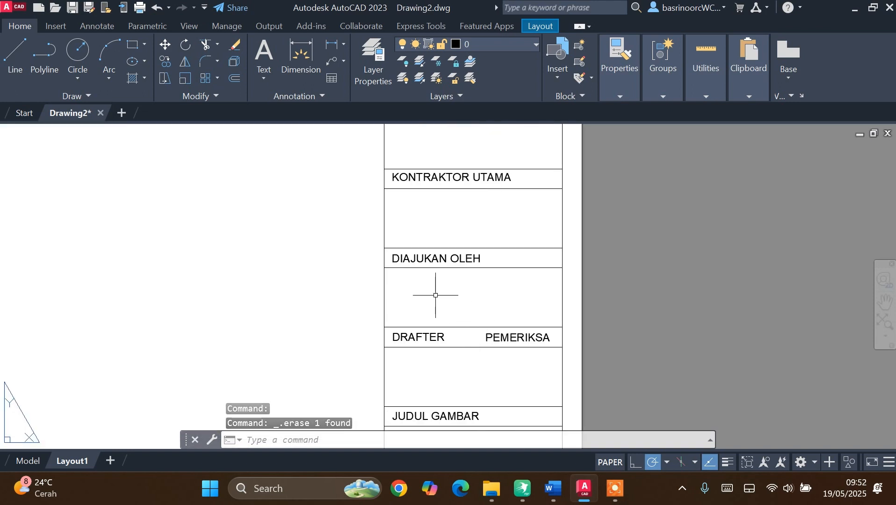
scroll(434, 295, "down", 2)
scroll(462, 320, "up", 2)
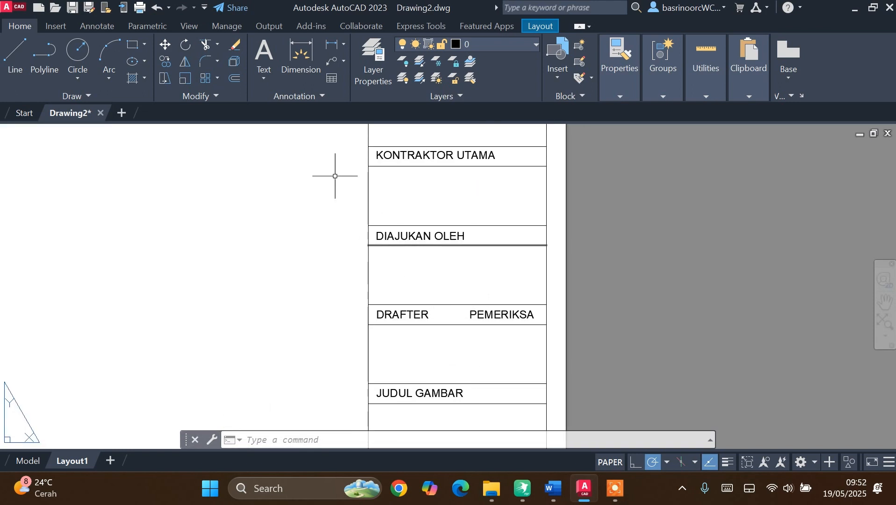
left_click(16, 49)
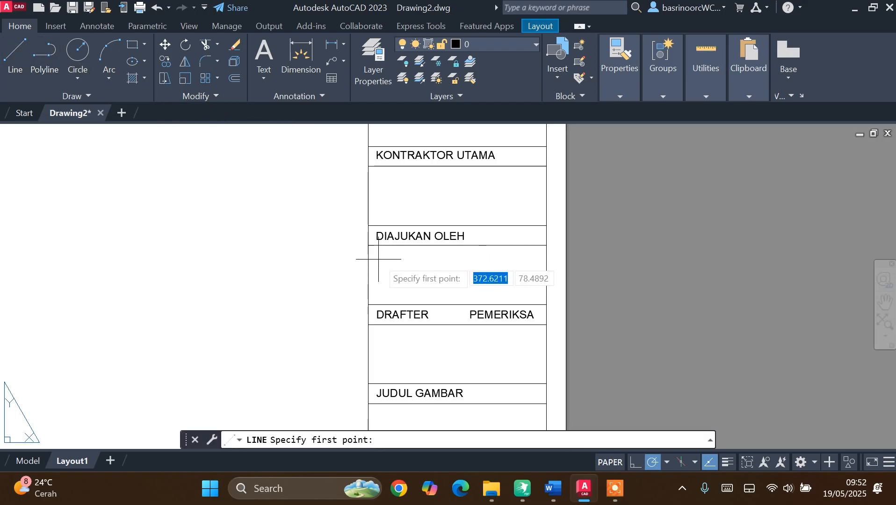
Draw a vertical line through the middle of the DRAFTER/PEMERIKSA row, from its upper edge down to the JUDUL GAMBAR row.
right_click(424, 347, "shift")
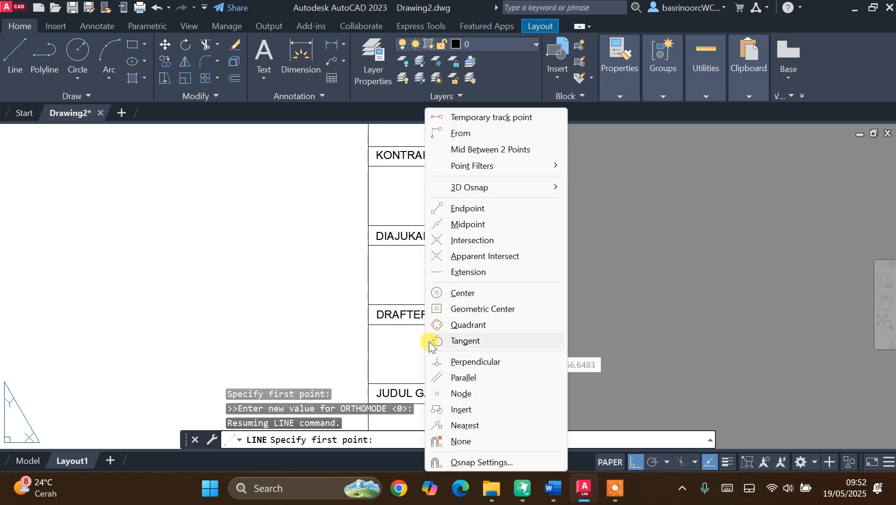
left_click(479, 149)
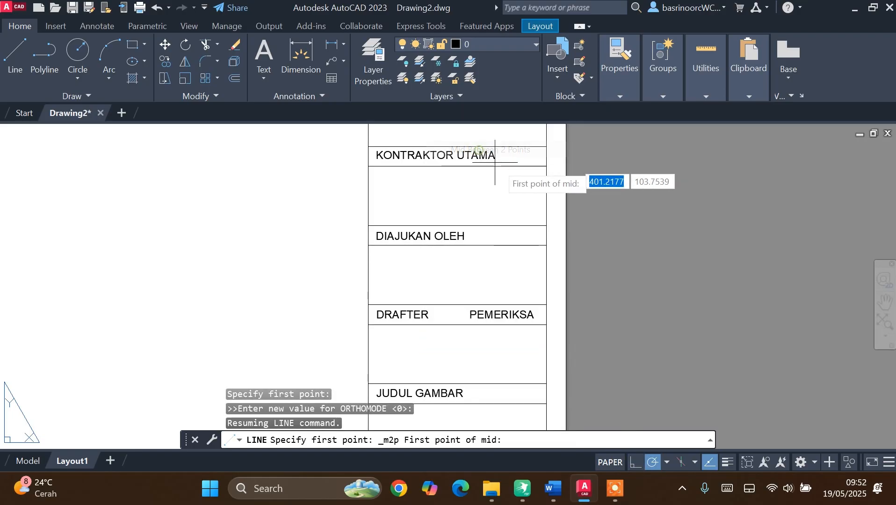
left_click(546, 304)
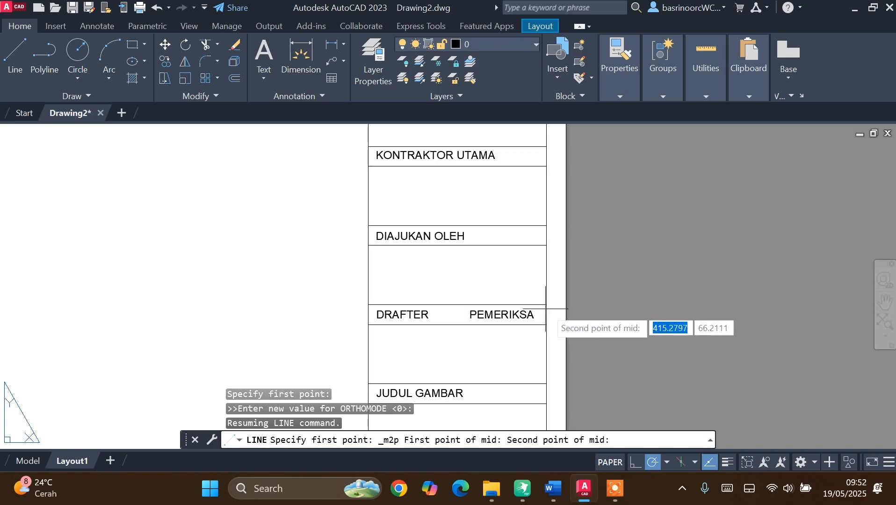
left_click(369, 304)
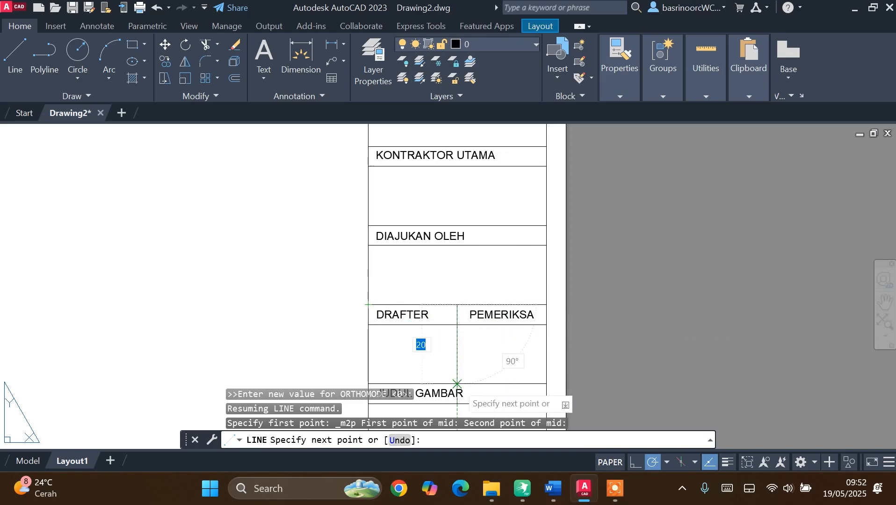
left_click(457, 384)
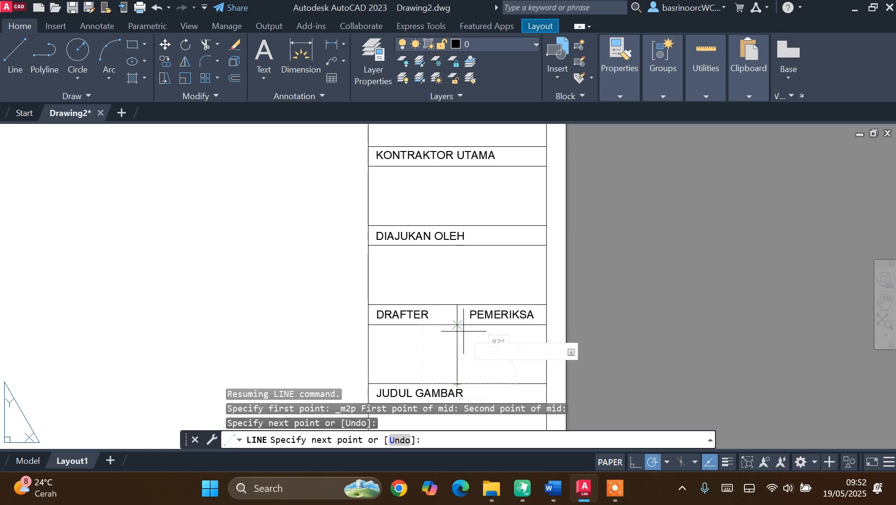
key("Escape")
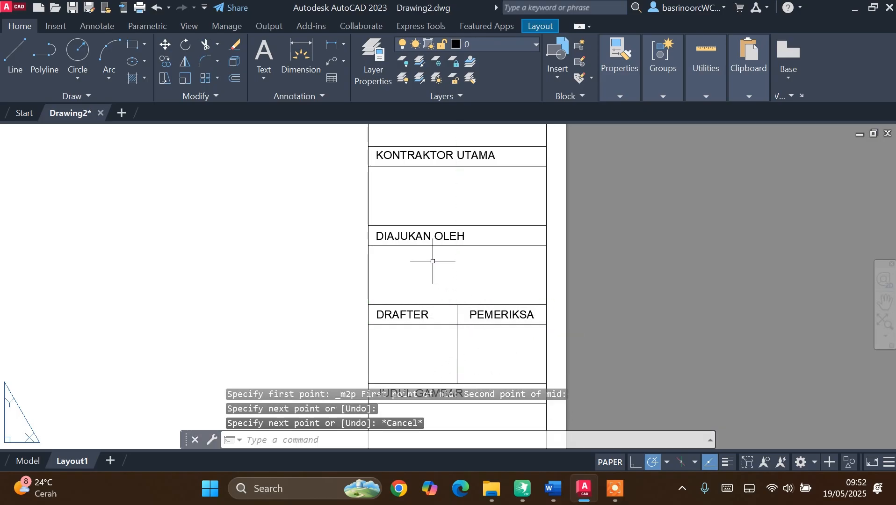
Move the PEMERIKSA text horizontally closer to the new vertical divider.
scroll(480, 277, "down", 2)
scroll(482, 284, "up", 4)
left_click(456, 292)
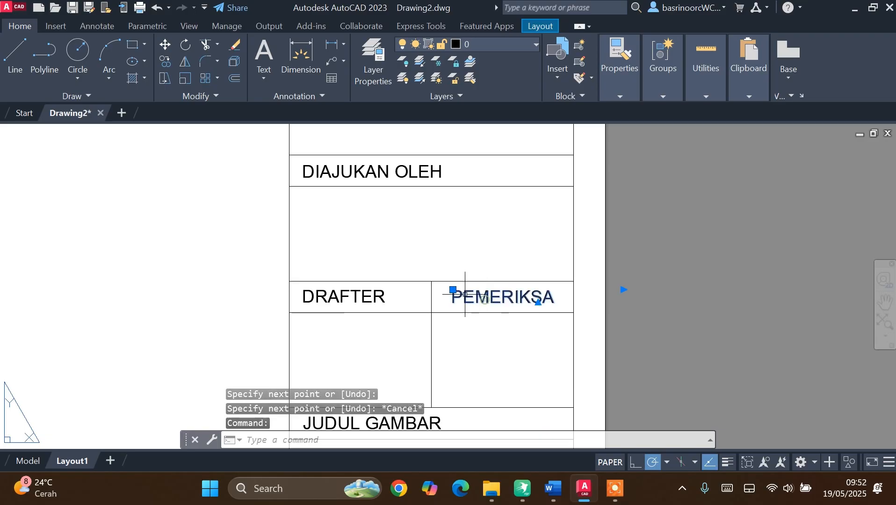
scroll(448, 292, "up", 2)
left_click(447, 290)
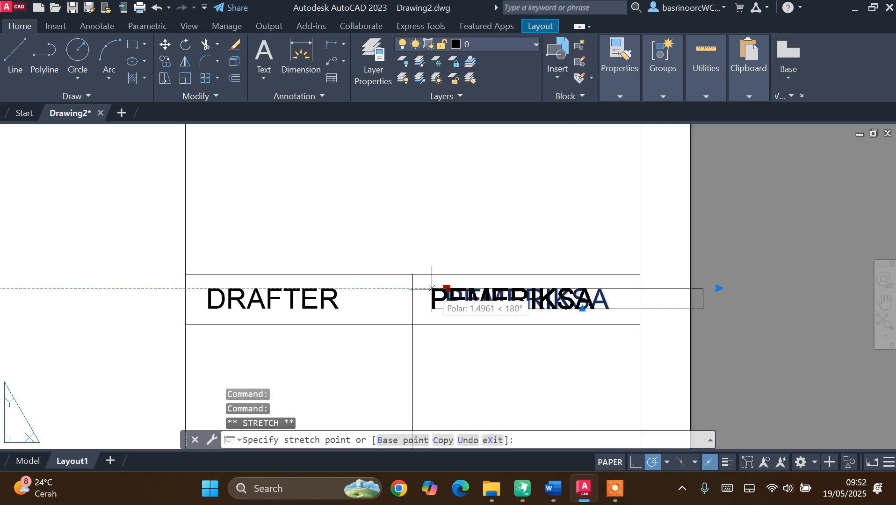
left_click(425, 288)
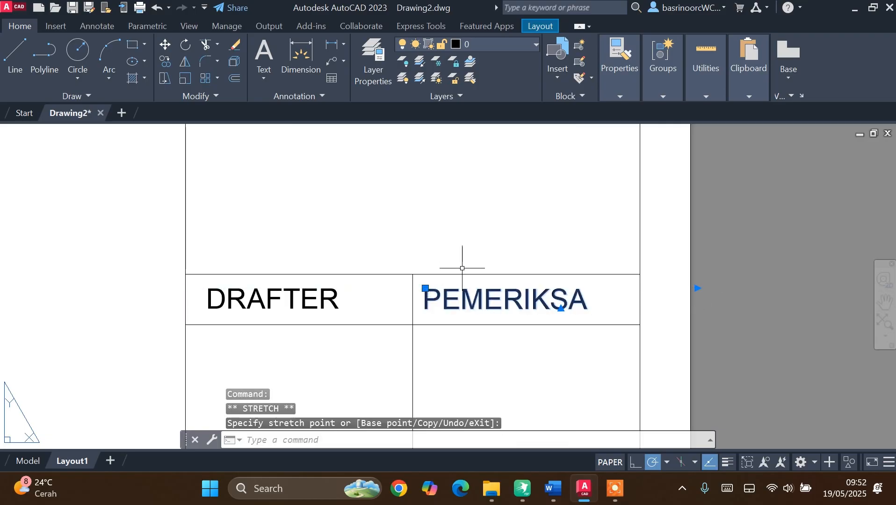
key("Escape")
Draw a vertical divider between SCALE and NUMBER, starting 15 from the title block's left edge and ending at the frame's lower edge.
scroll(444, 341, "down", 3)
scroll(426, 371, "up", 4)
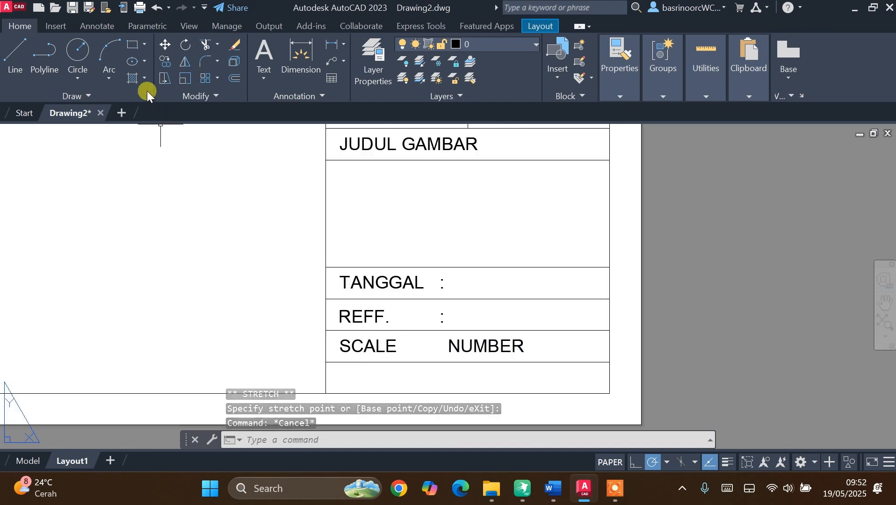
left_click(20, 50)
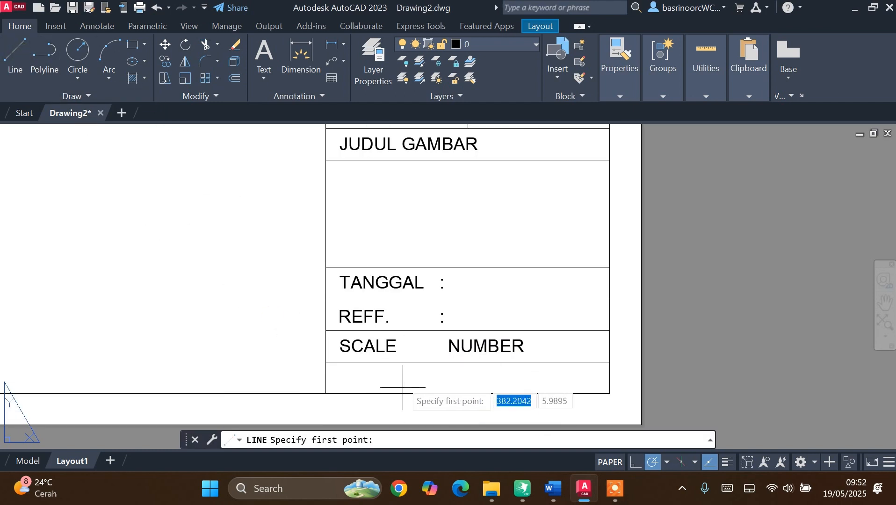
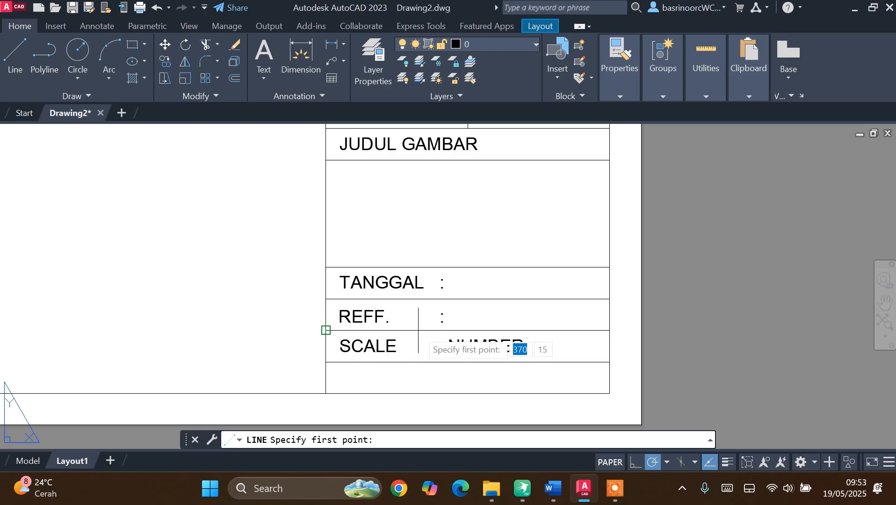
left_click(19, 49)
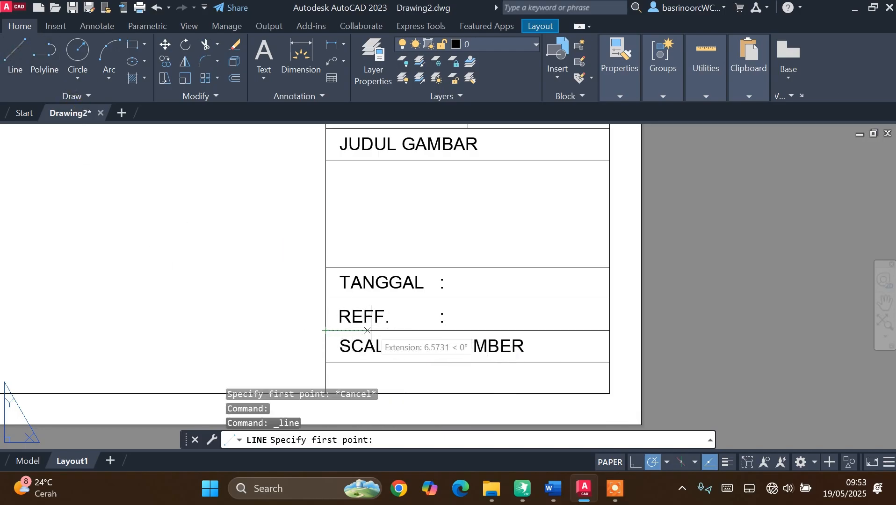
type("15")
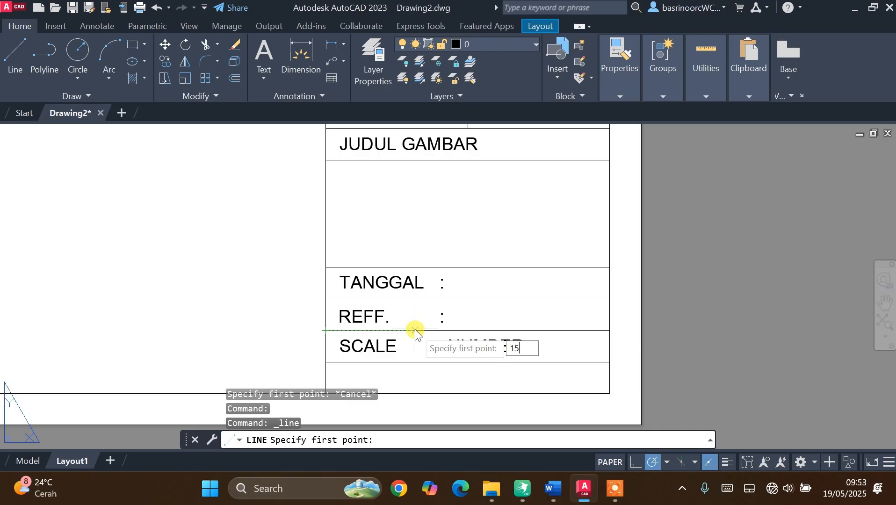
key("Return")
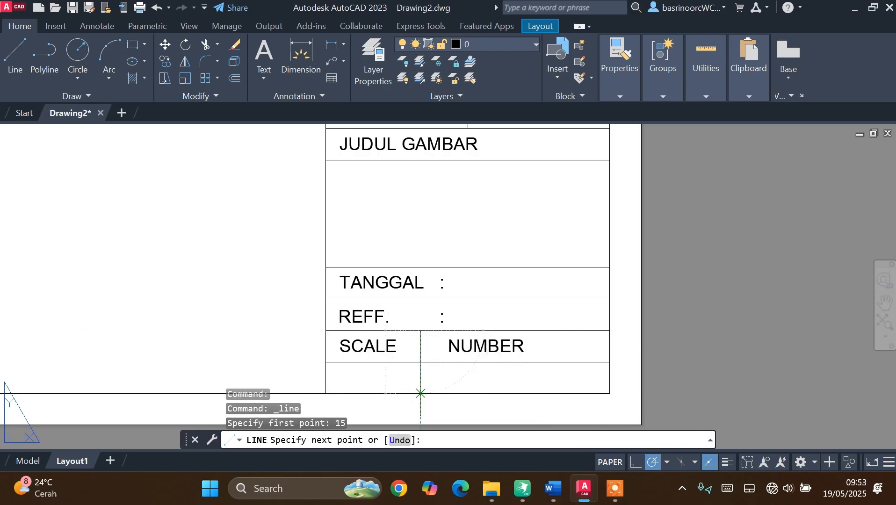
left_click(420, 393)
key("Escape")
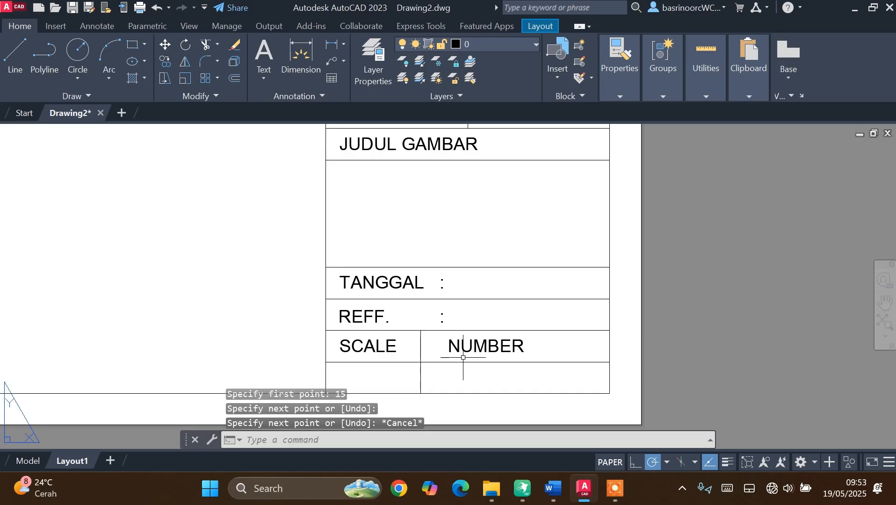
Turn on lineweight display for the layout.
scroll(469, 359, "down", 3)
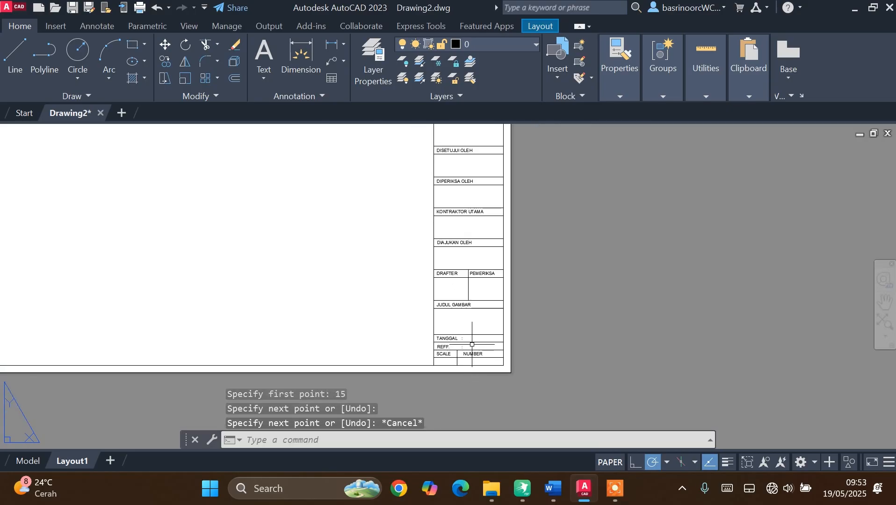
scroll(471, 344, "down", 2)
scroll(446, 207, "down", 2)
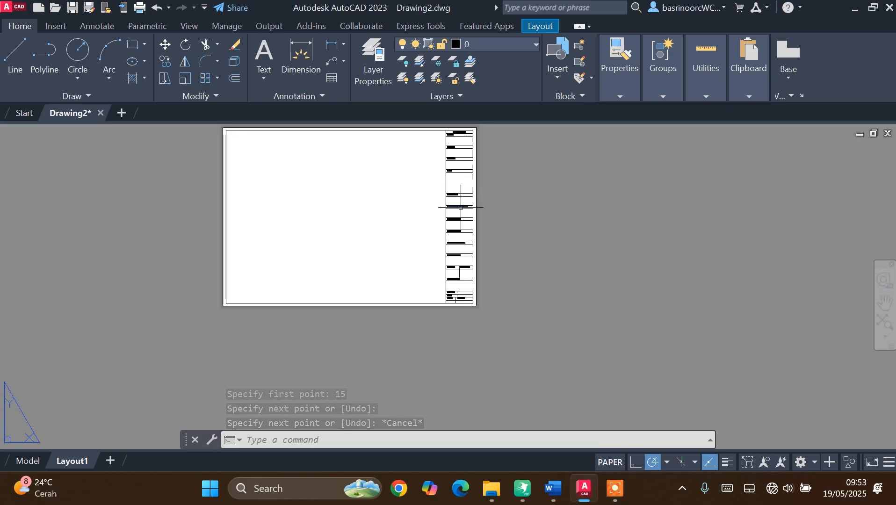
scroll(463, 178, "down", 2)
scroll(467, 152, "up", 7)
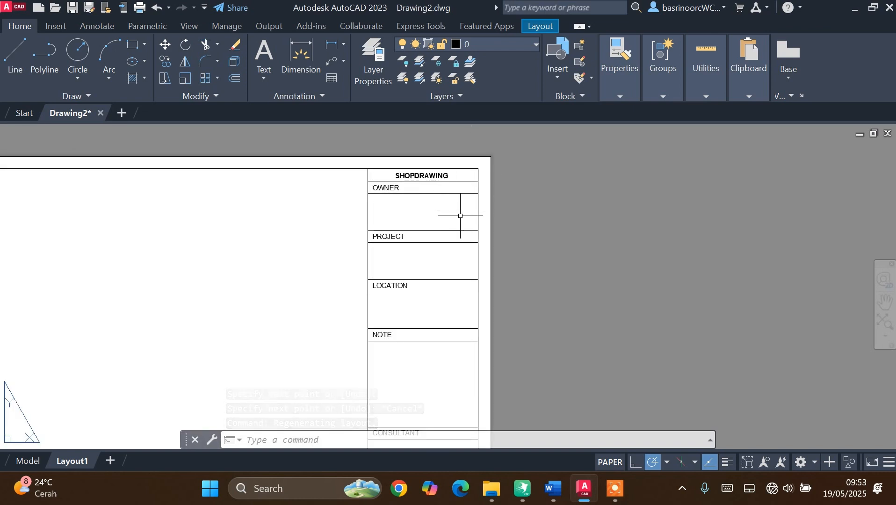
left_click(731, 462)
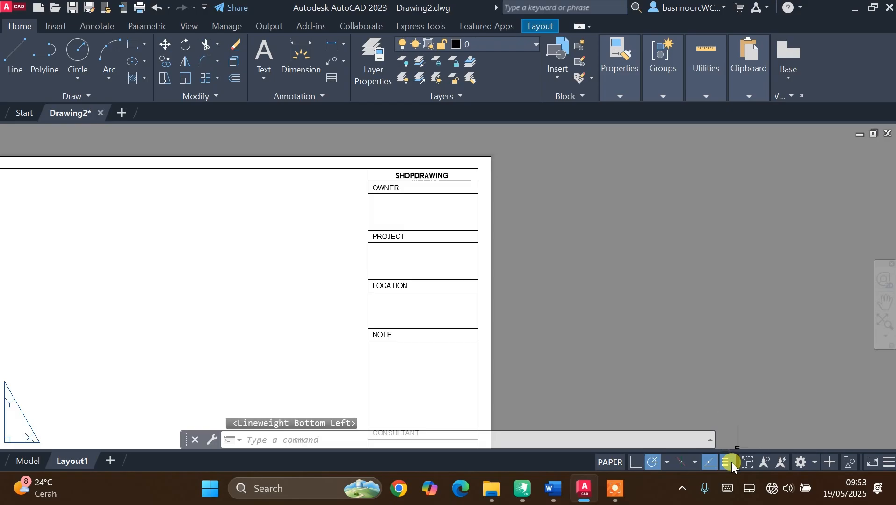
Set the lineweight of the outer drawing frame and the title block's left border line to 0.60 mm, and clear the selection.
left_click(334, 168)
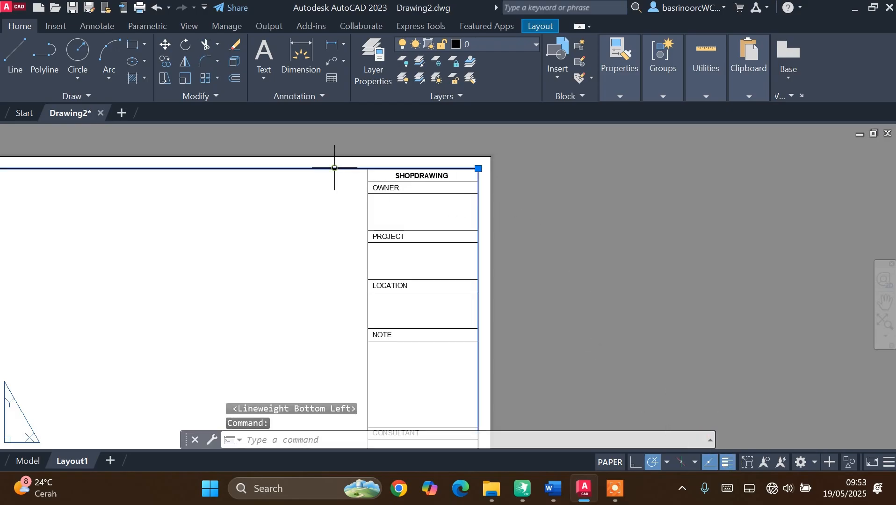
left_click(370, 218)
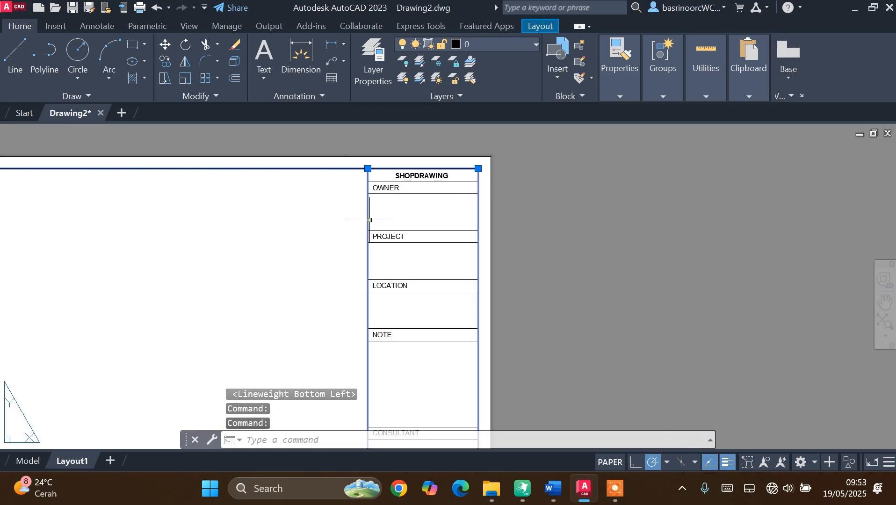
left_click(624, 97)
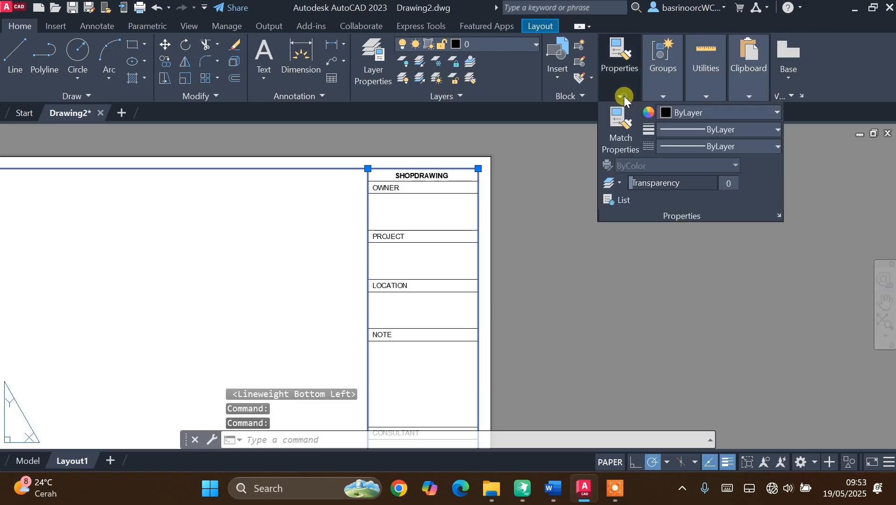
left_click(768, 127)
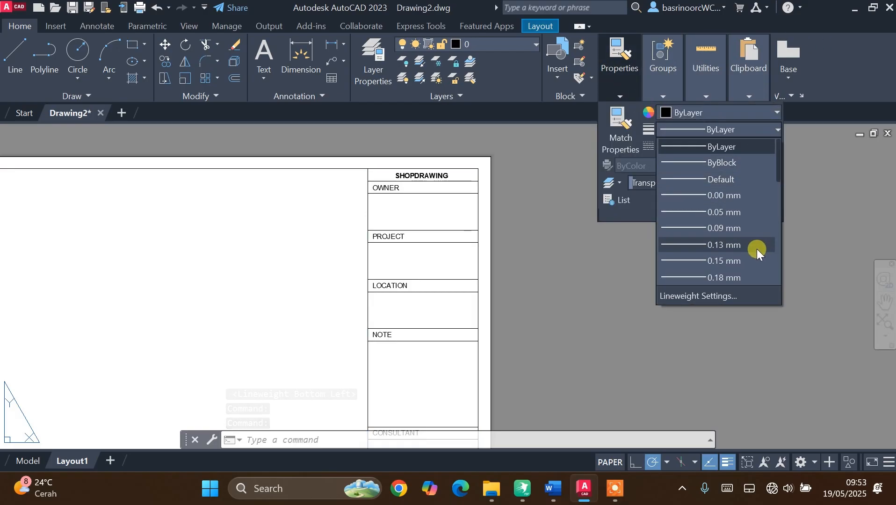
scroll(747, 257, "down", 4)
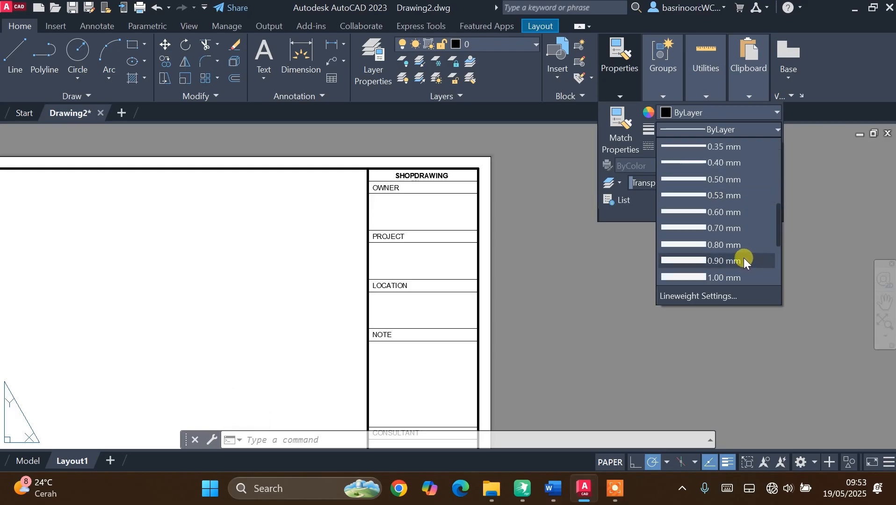
left_click(739, 212)
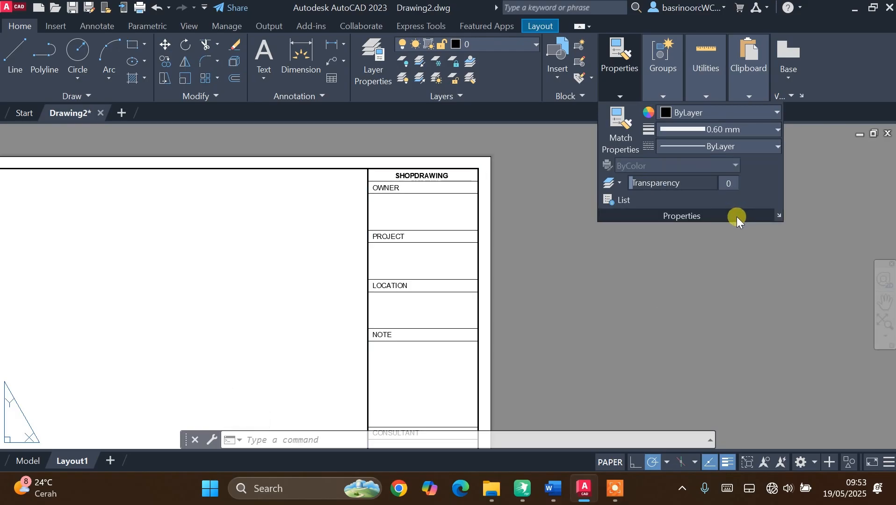
left_click(590, 293)
left_click(589, 293)
left_click(589, 293)
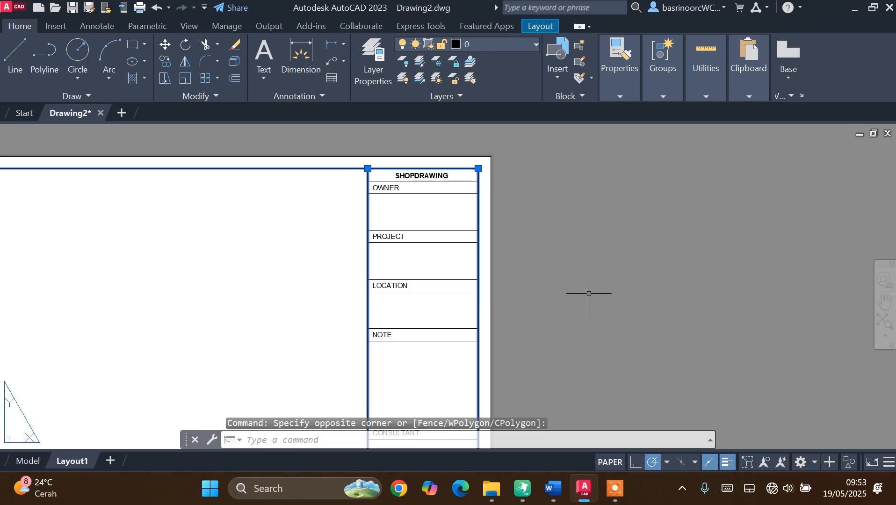
key("Escape")
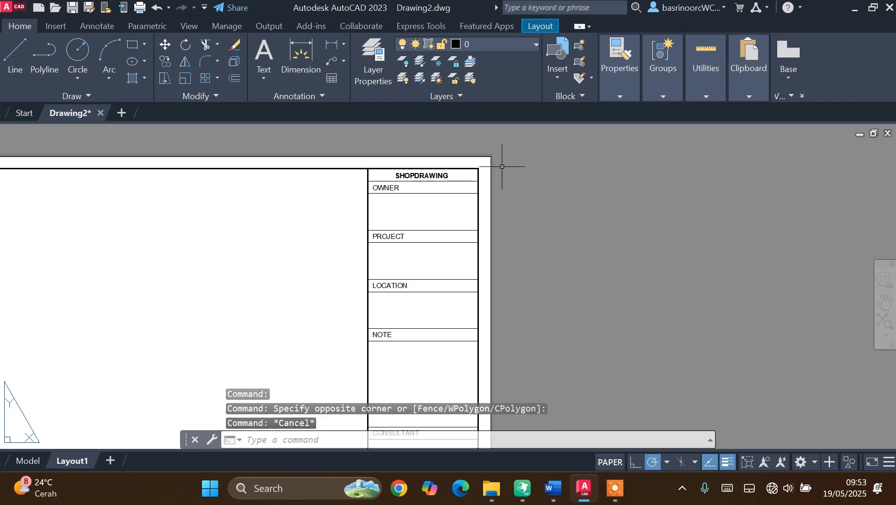
Set the lineweight of the dividers below SHOPDRAWING and above CONSULTANT, MANAJEMEN KONTRUKSI, KONTRAKTOR UTAMA and JUDUL GAMBAR to 0.60 mm, and clear the selection.
left_click(451, 181)
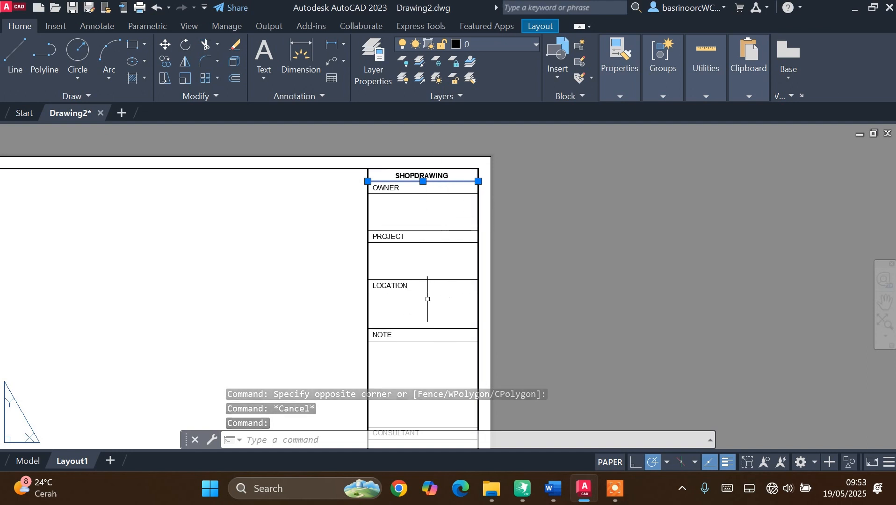
scroll(425, 304, "down", 3)
scroll(425, 322, "up", 3)
left_click(429, 321)
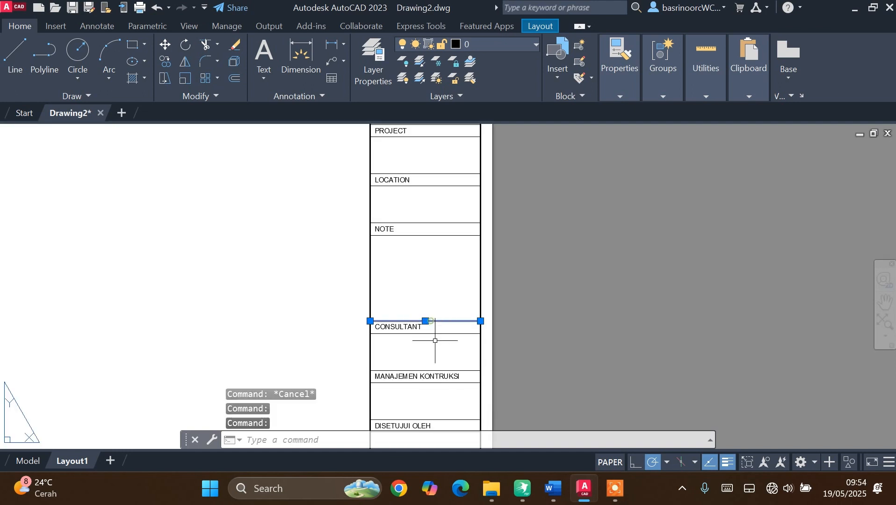
left_click(470, 371)
scroll(472, 371, "down", 3)
scroll(440, 360, "up", 3)
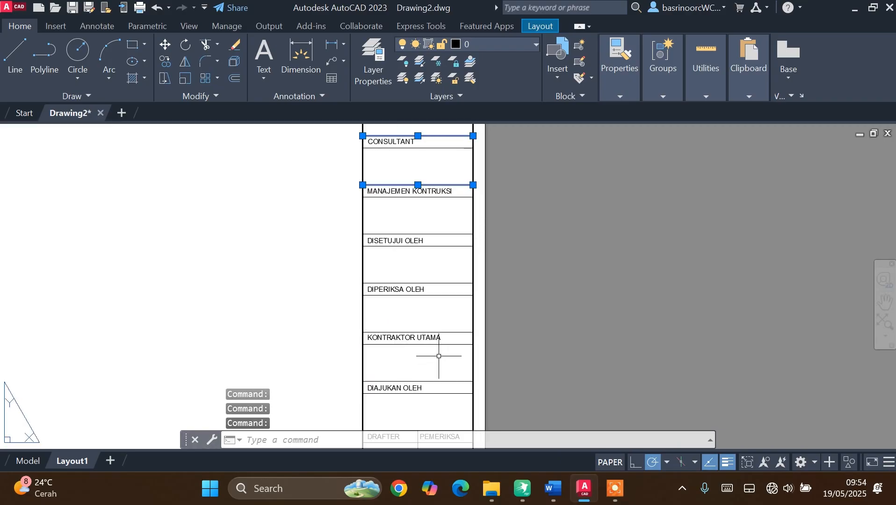
scroll(444, 268, "down", 3)
scroll(454, 323, "up", 3)
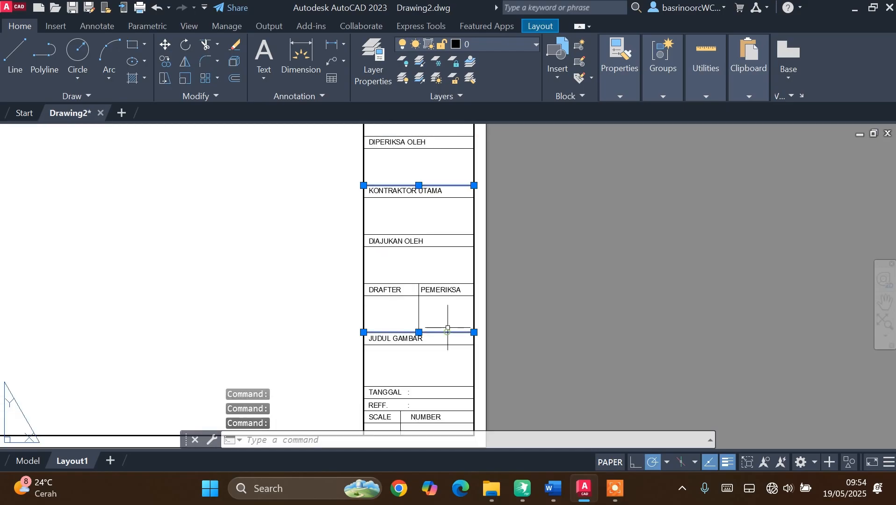
left_click(613, 90)
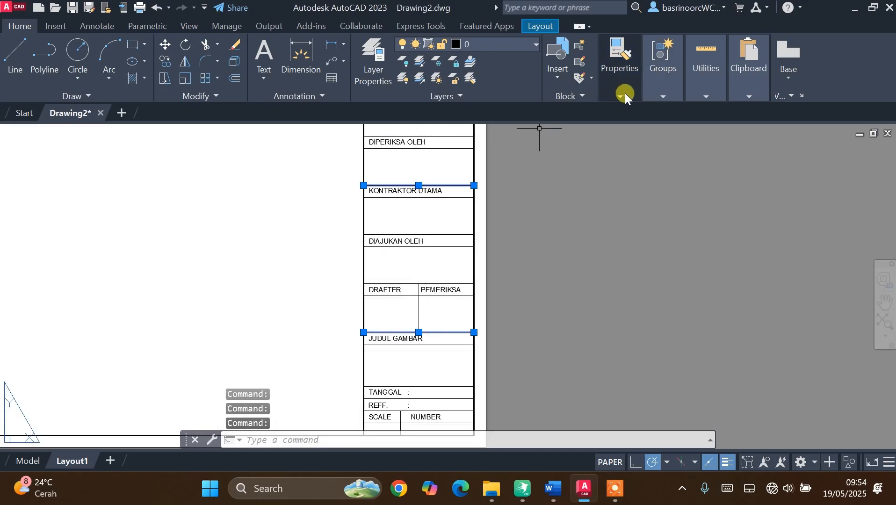
left_click(615, 98)
left_click(776, 130)
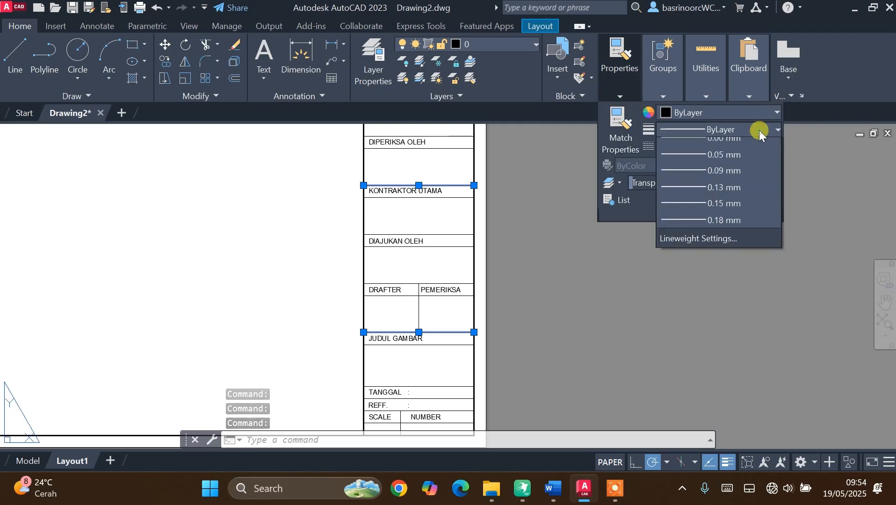
scroll(744, 268, "down", 3)
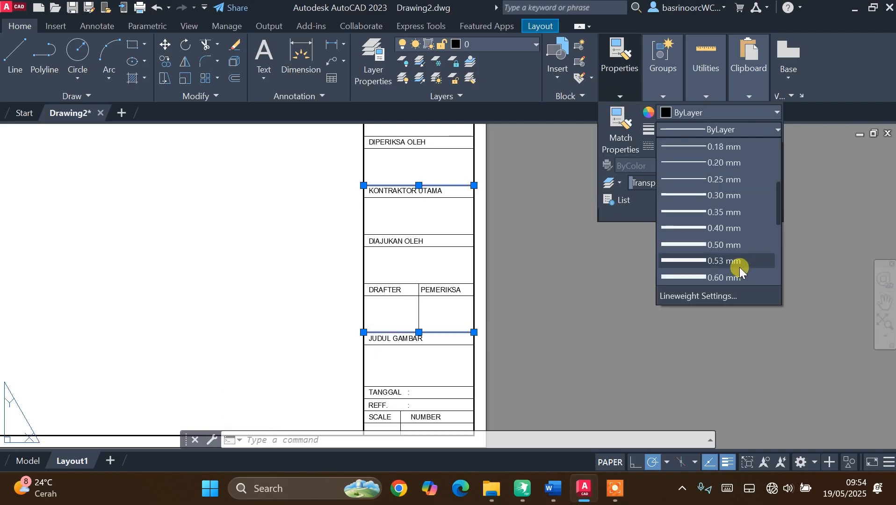
scroll(736, 264, "down", 2)
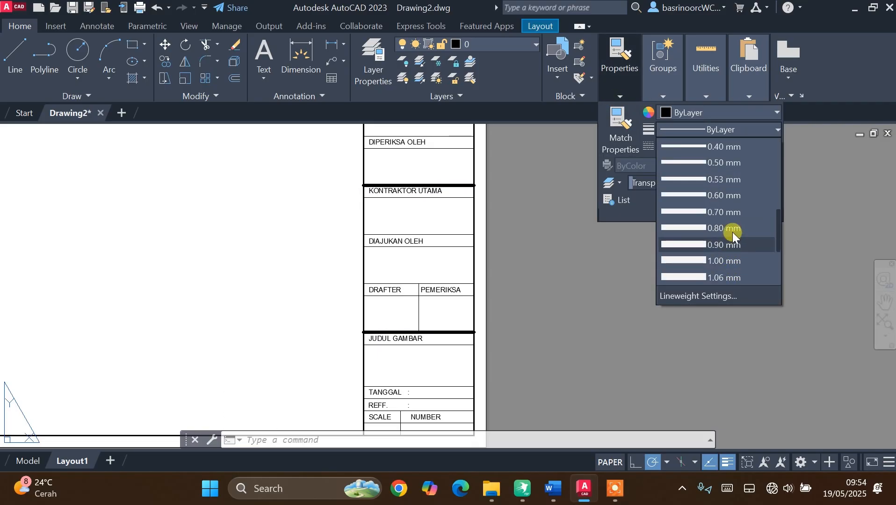
left_click(738, 198)
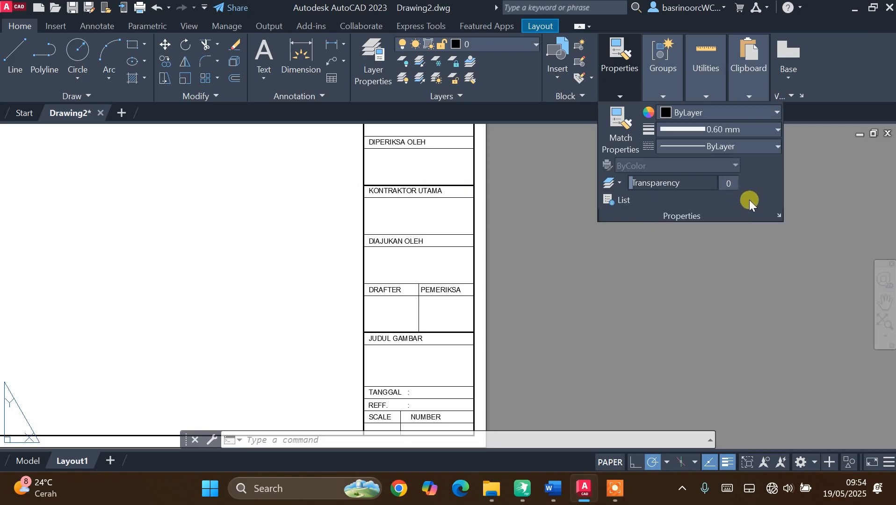
left_click(766, 244)
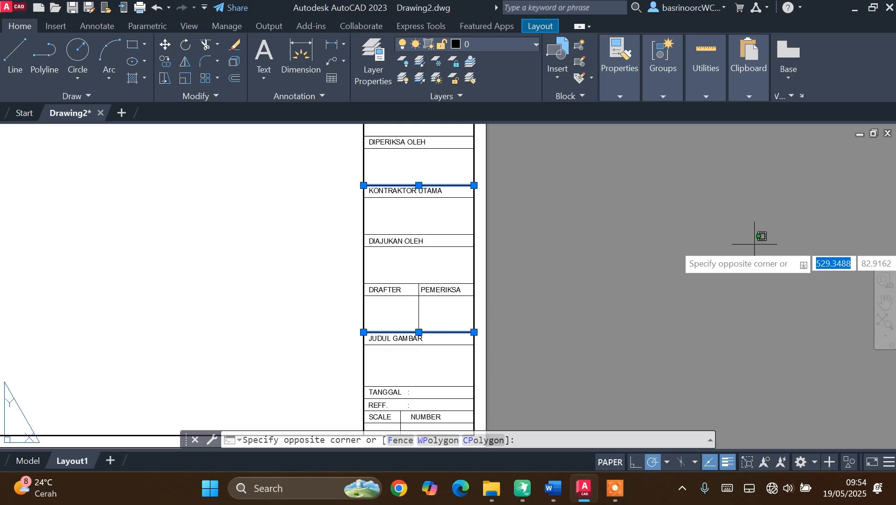
left_click(621, 224)
key("Escape")
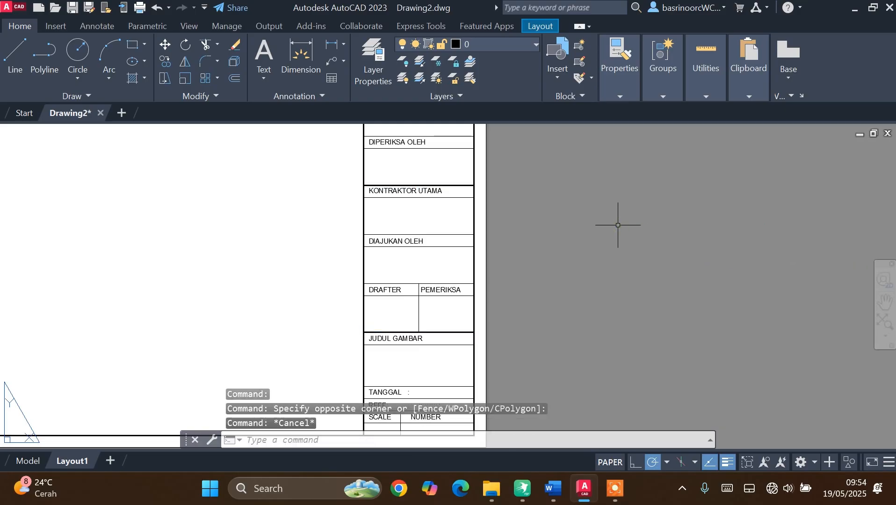
Examine the whole sheet and the title block to check the border and divider lineweights.
scroll(644, 217, "down", 4)
scroll(585, 269, "up", 4)
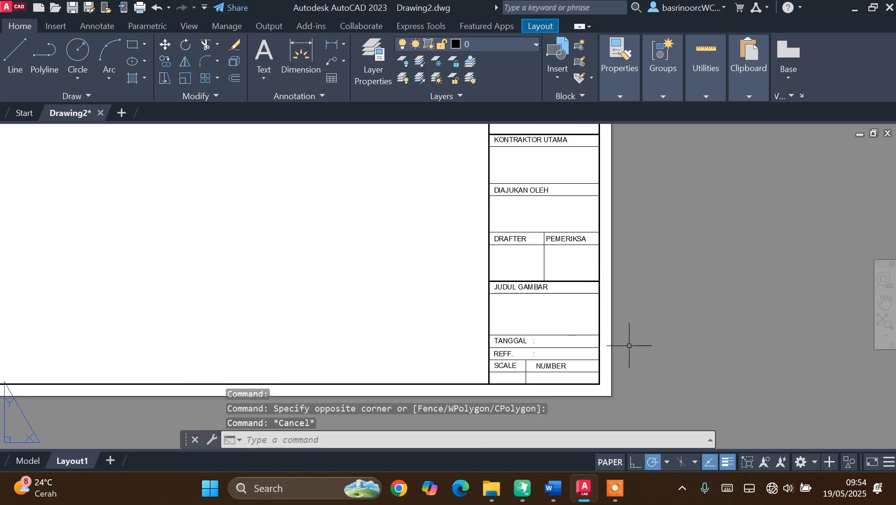
scroll(629, 346, "down", 4)
scroll(610, 336, "up", 4)
scroll(571, 263, "down", 2)
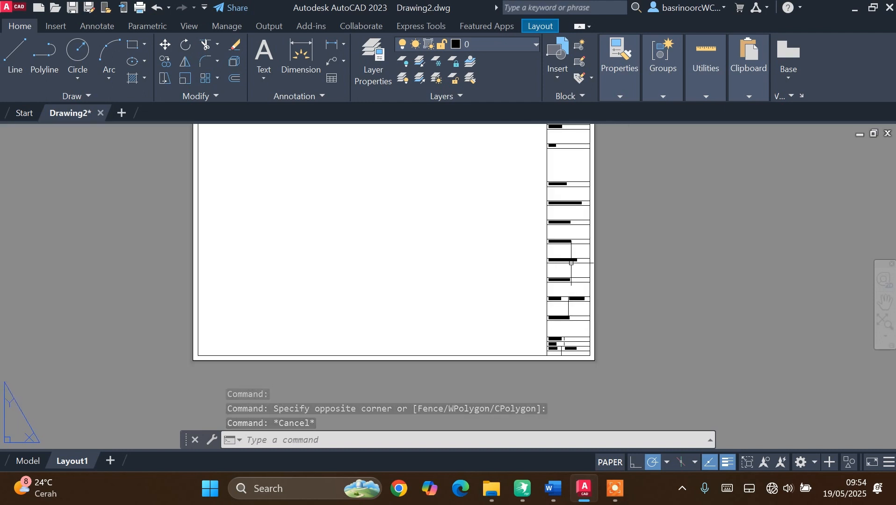
scroll(571, 262, "down", 2)
scroll(562, 201, "up", 5)
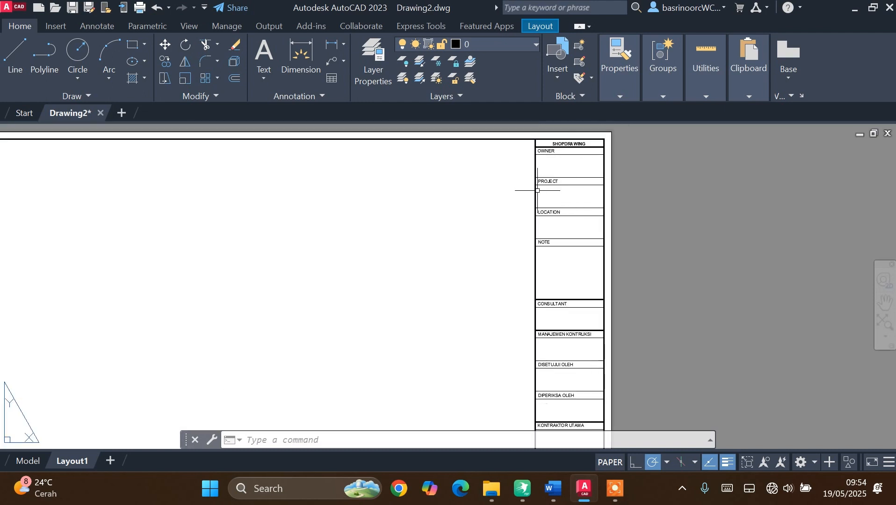
scroll(513, 189, "down", 2)
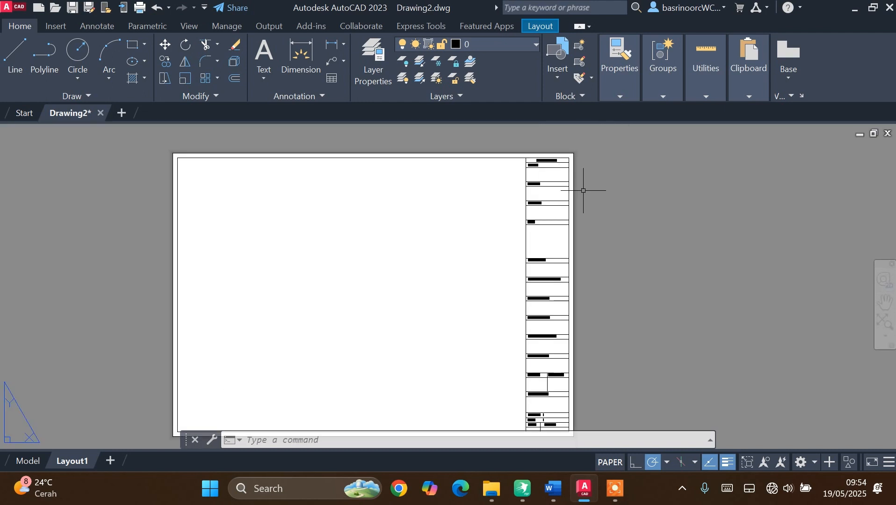
scroll(594, 170, "up", 3)
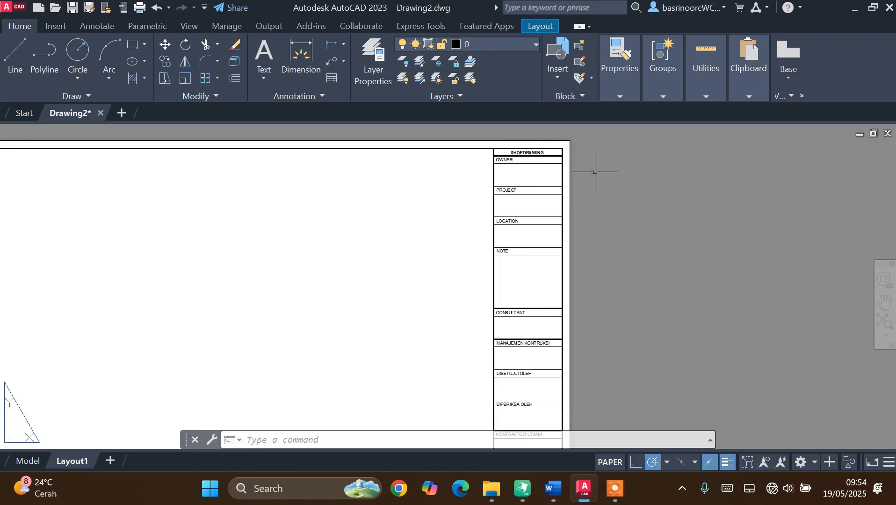
scroll(410, 163, "down", 2)
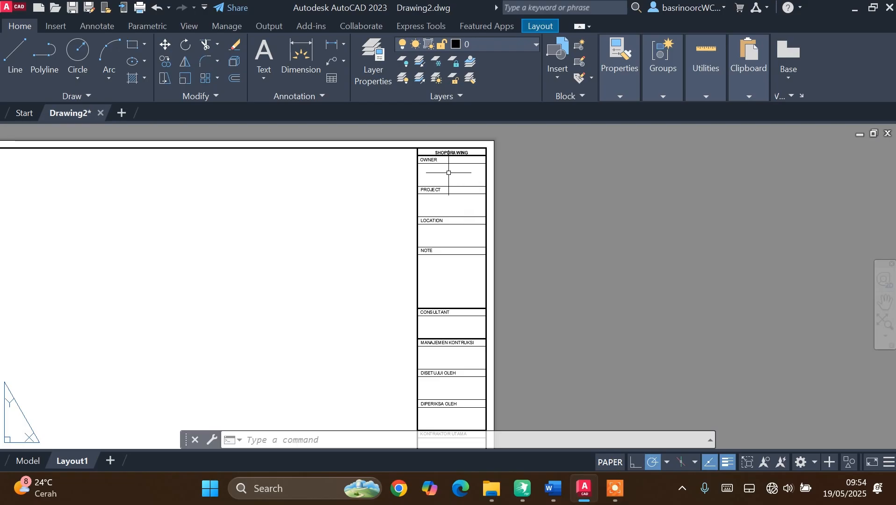
scroll(472, 187, "up", 2)
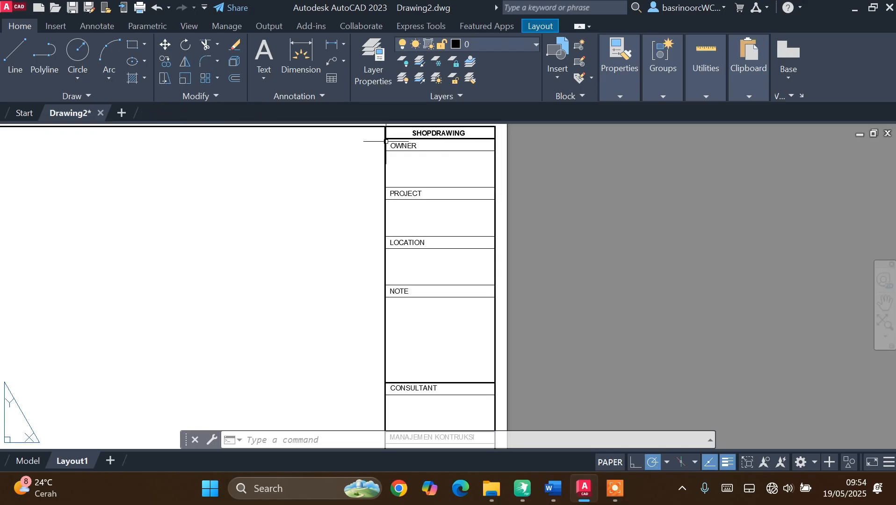
scroll(480, 154, "down", 2)
scroll(441, 156, "up", 4)
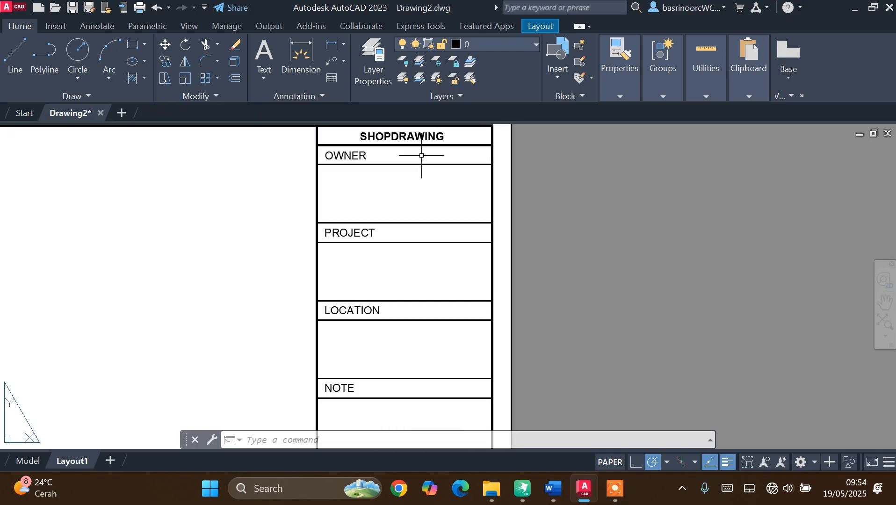
Define a multiple-line attribute with tag and prompt OWNER, top center justification, and place it in the empty cell below the OWNER heading.
left_click(59, 24)
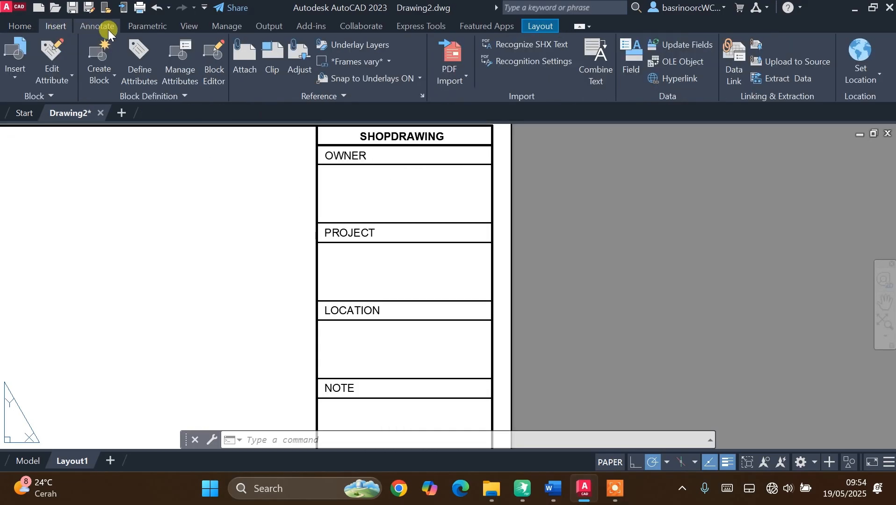
left_click(140, 68)
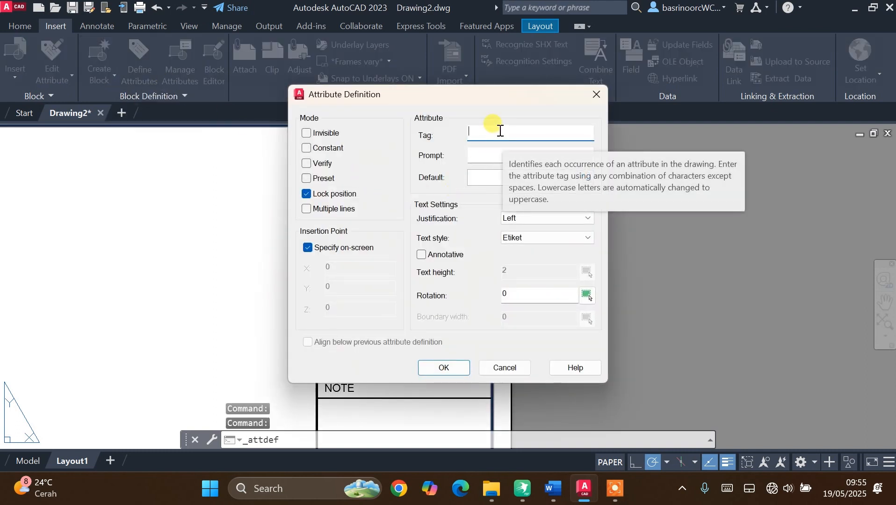
type("OWNER")
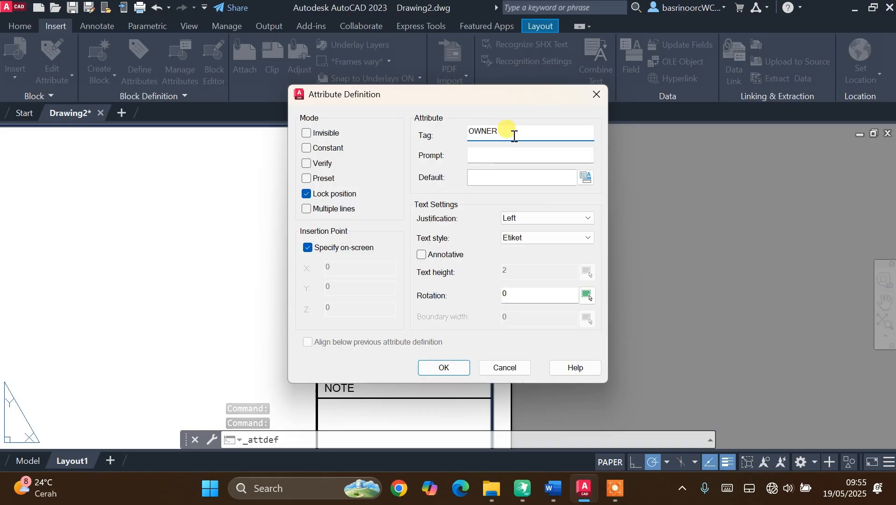
left_click_drag(533, 131, 379, 133)
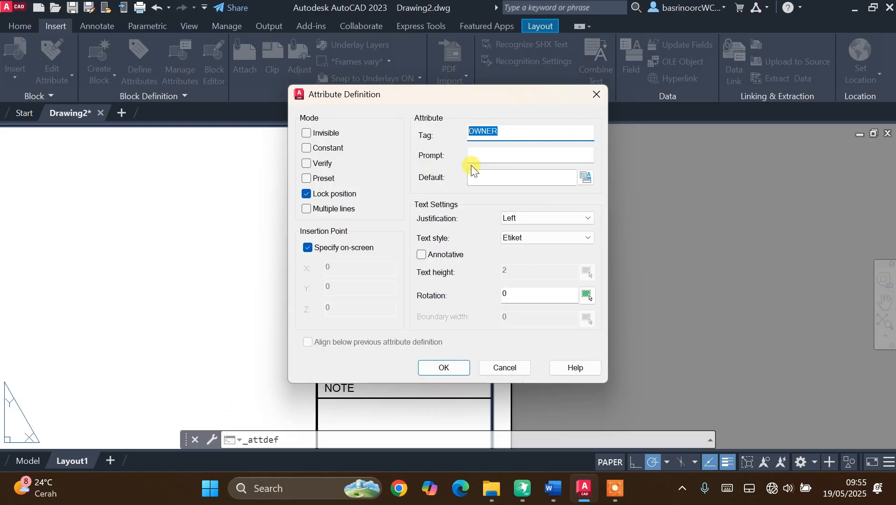
left_click(500, 158)
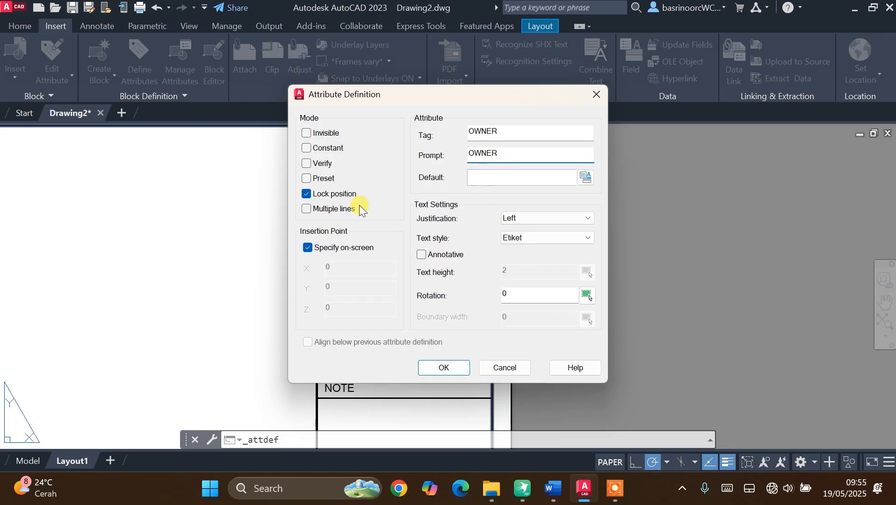
left_click(306, 209)
left_click(553, 220)
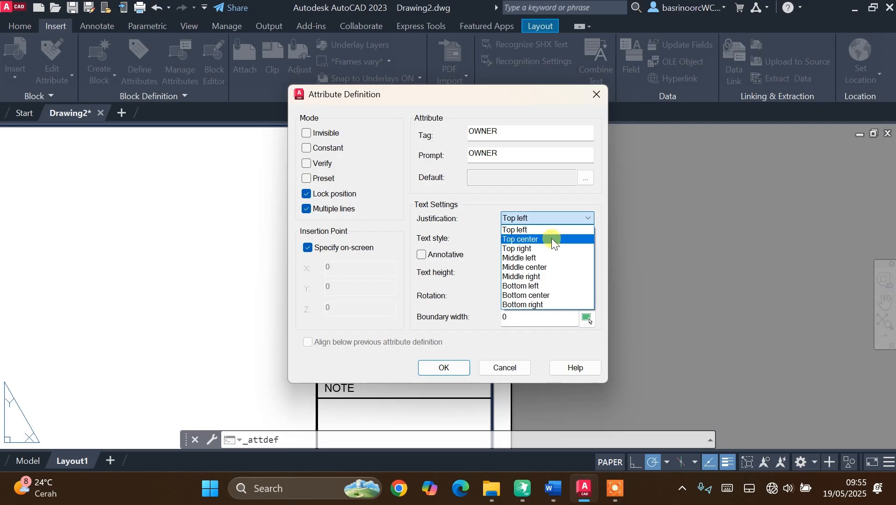
left_click(551, 238)
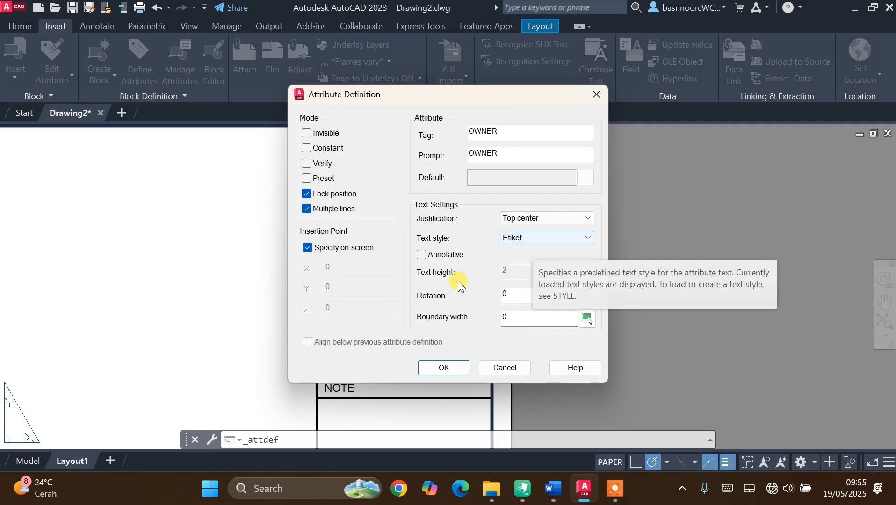
left_click(461, 372)
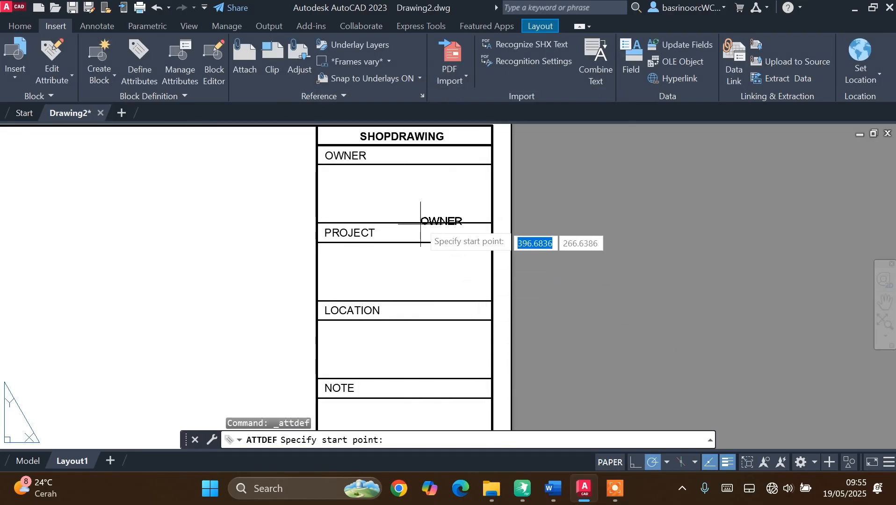
left_click(382, 182)
left_click(395, 185)
left_click(383, 183)
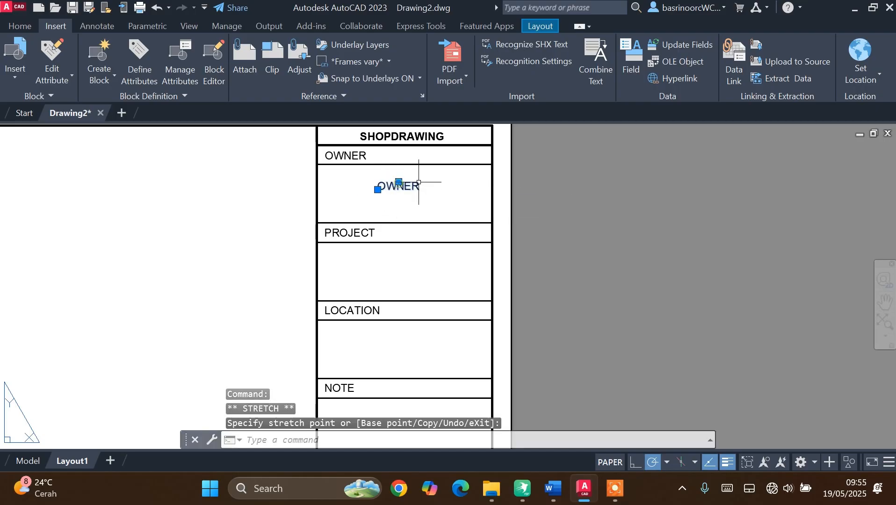
scroll(405, 180, "up", 4)
right_click(398, 203)
left_click(442, 213)
right_click(442, 210)
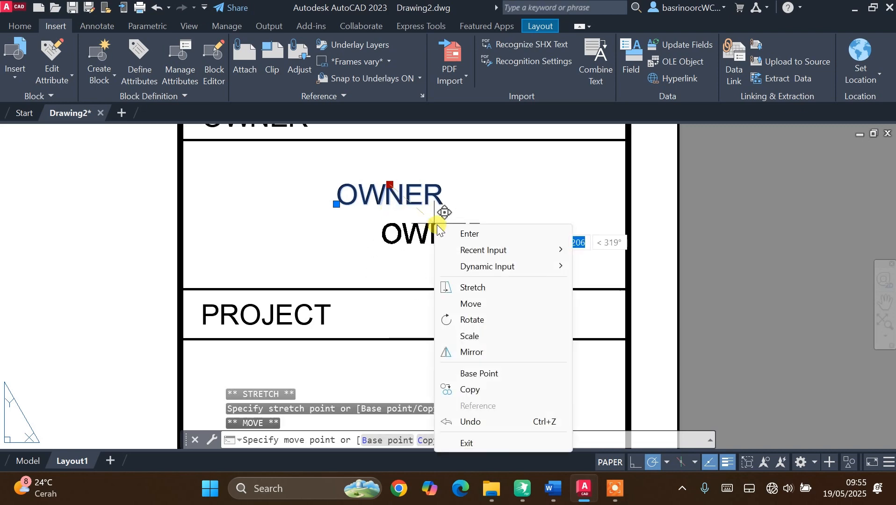
key("Escape")
key("Escape")
Move the OWNER attribute slightly to the right, closer to the horizontal middle of its cell.
left_click(20, 26)
left_click(436, 215)
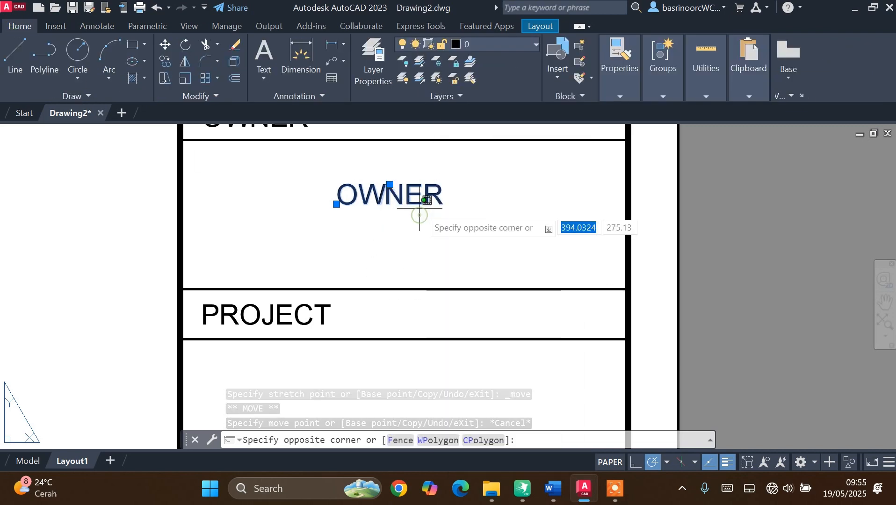
left_click(420, 216)
left_click(165, 45)
right_click(458, 176)
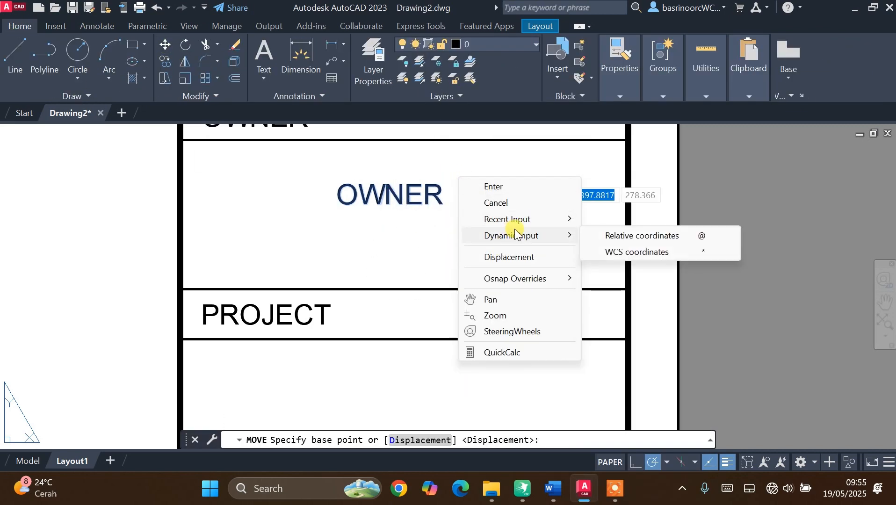
left_click(448, 173)
left_click(468, 176)
scroll(322, 178, "down", 2)
scroll(360, 181, "up", 1)
Adjust the OWNER attribute's position so it sits centred horizontally near the upper edge of its cell.
left_click(361, 182)
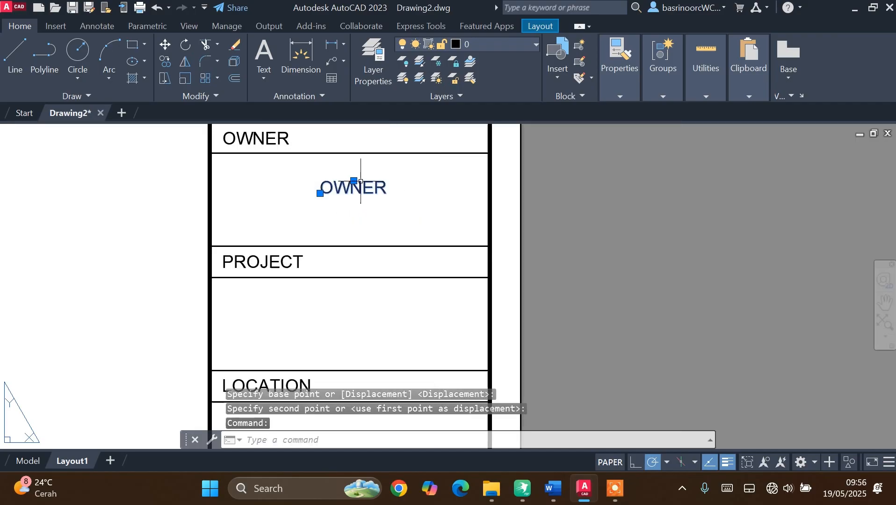
scroll(362, 182, "up", 1)
left_click(351, 180)
left_click(330, 164)
scroll(423, 205, "down", 1)
scroll(367, 180, "up", 1)
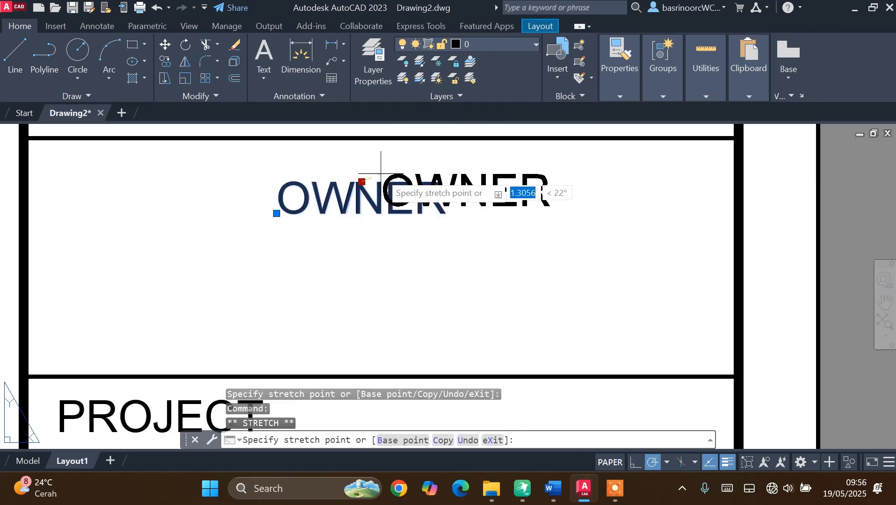
scroll(380, 177, "down", 3)
key("Escape")
Copy the OWNER attribute into the empty cells below the PROJECT, LOCATION and JUDUL GAMBAR headings.
left_click(165, 61)
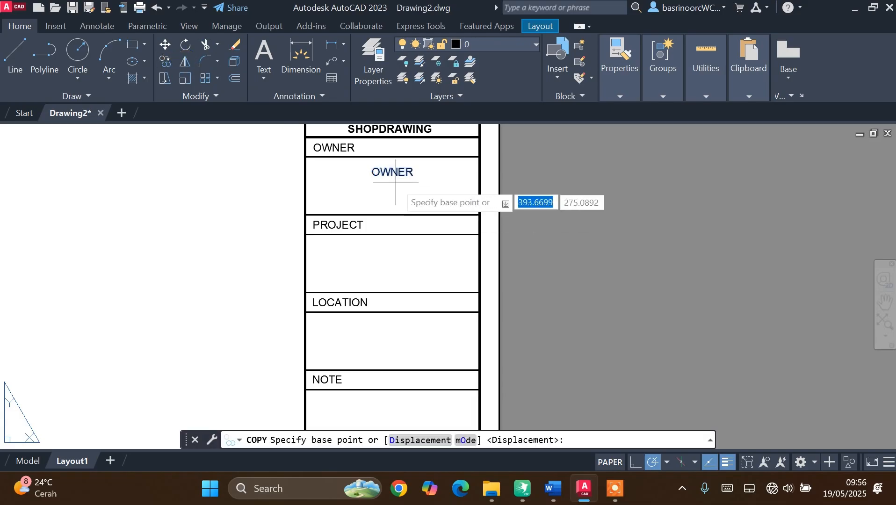
left_click(395, 175)
left_click(396, 249)
left_click(394, 326)
scroll(402, 299, "down", 3)
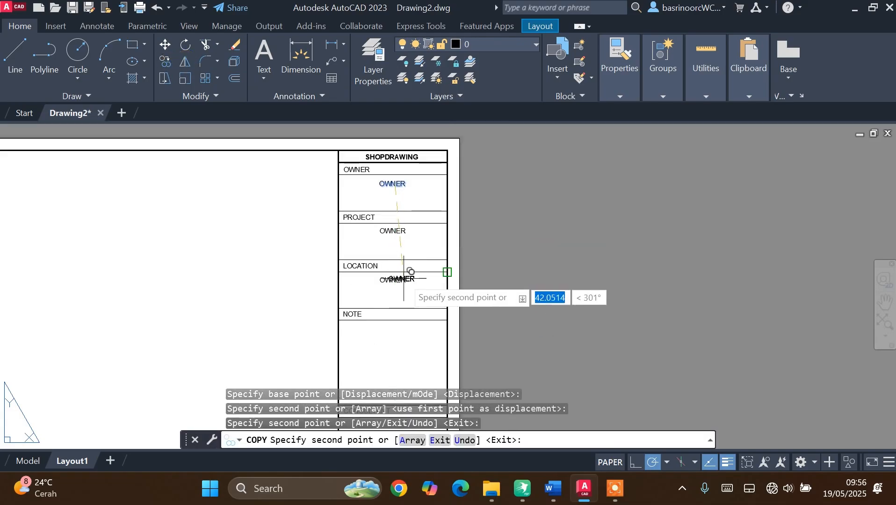
scroll(400, 370, "up", 3)
left_click(367, 321)
key("Escape")
Change the tag of the copied attribute in the JUDUL GAMBAR cell to JUDUL_GAMBAR.
double_click(367, 320)
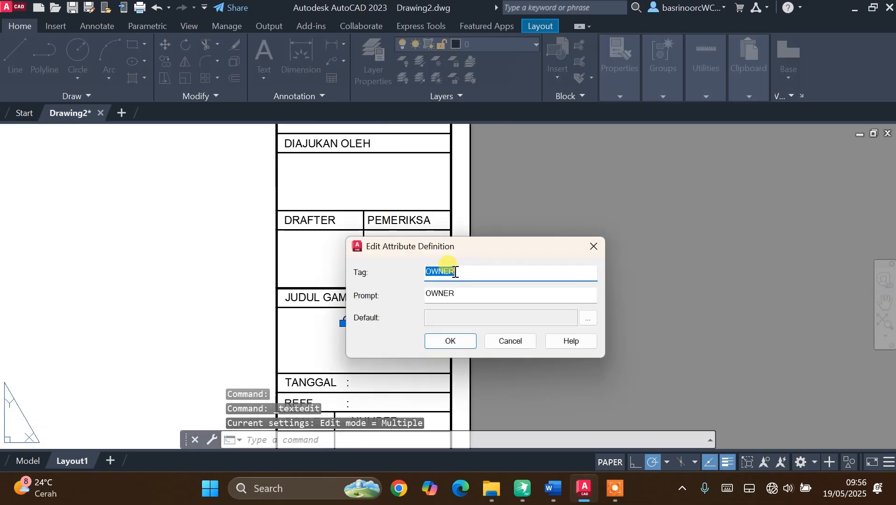
type("JUDUL_GAMBAR")
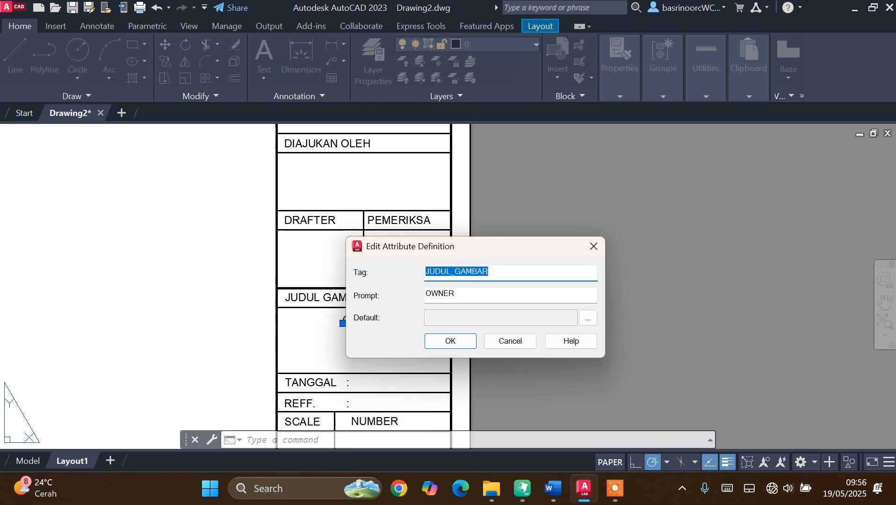
key("Tab")
key("Return")
scroll(361, 161, "down", 5)
scroll(364, 301, "up", 5)
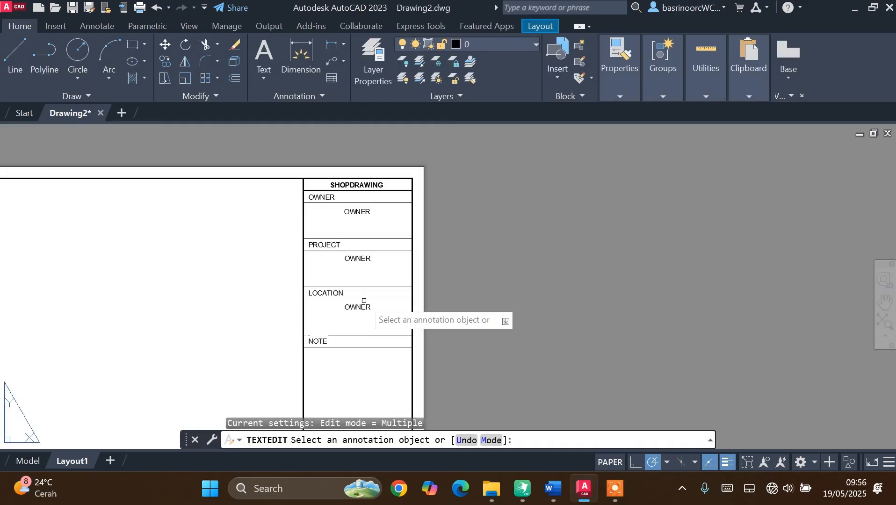
Change the tag of the copied attribute below the LOCATION heading to LOCATION.
scroll(359, 262, "up", 2)
left_click(356, 307)
type("LOCATION")
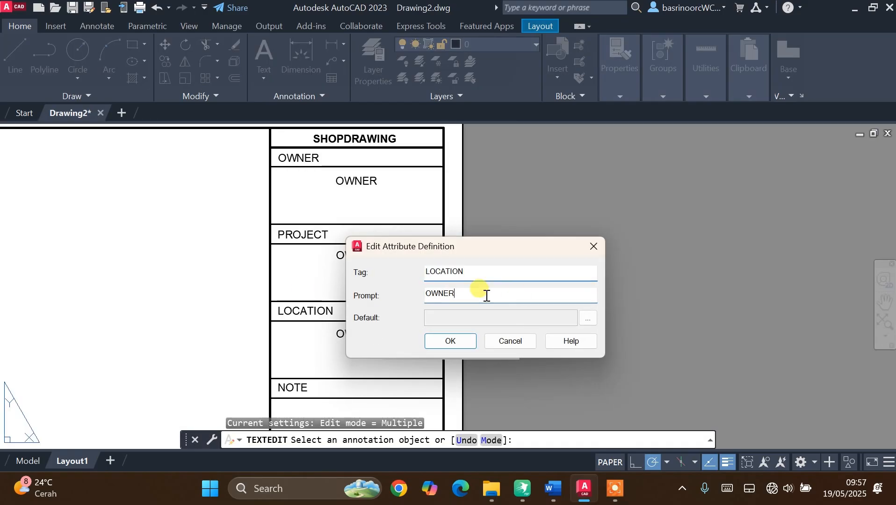
key("Return")
Set the tag and prompt of the copied attribute below the PROJECT heading to NAMA_PROJECT and finish text editing.
left_click(367, 255)
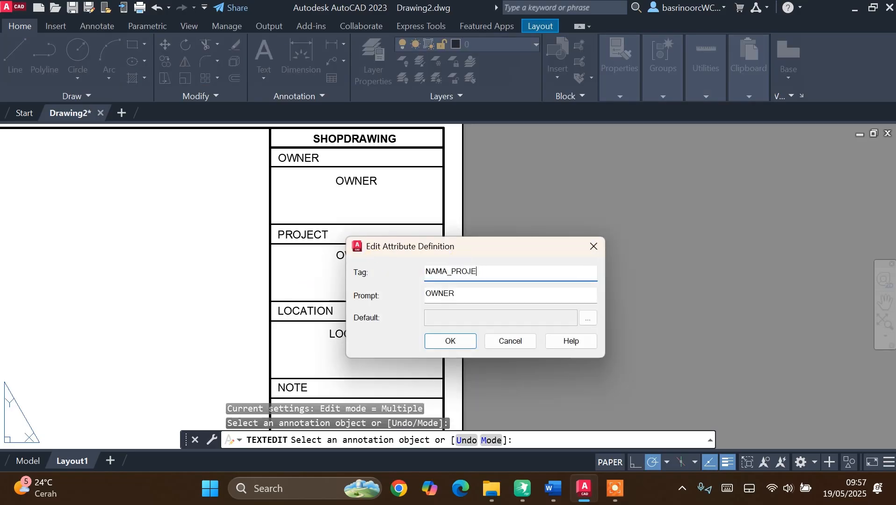
key("Tab")
type("NAMA_PROJECT")
key("Return")
scroll(388, 220, "down", 3)
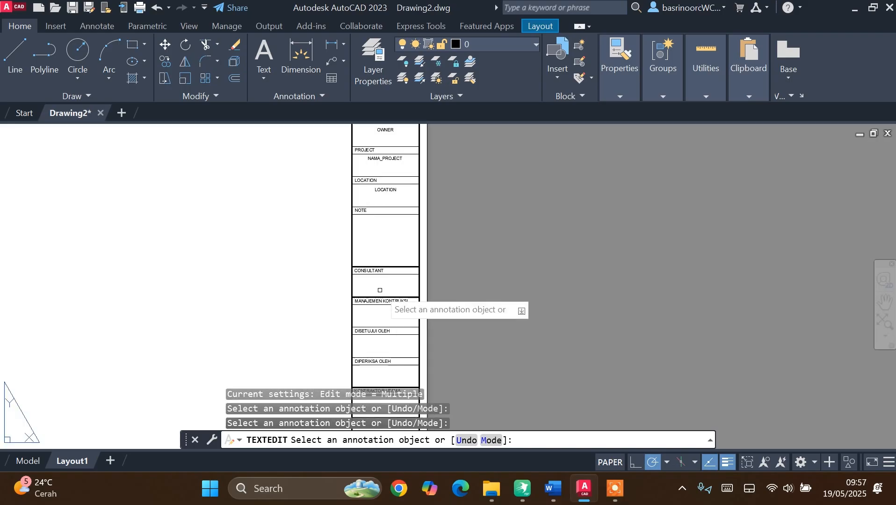
scroll(385, 257, "up", 2)
key("Escape")
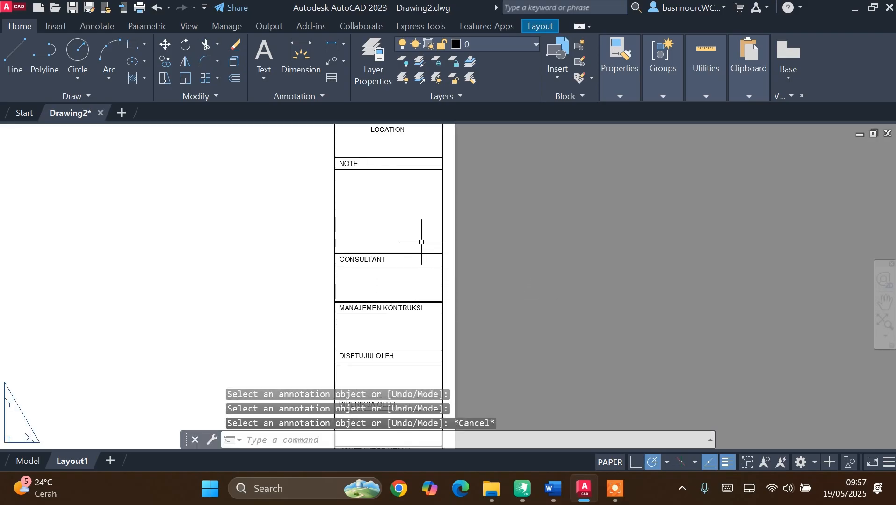
Make Nama_Etiket the current text style for the names in the approval cells of the title block.
scroll(414, 210, "down", 3)
scroll(410, 261, "up", 3)
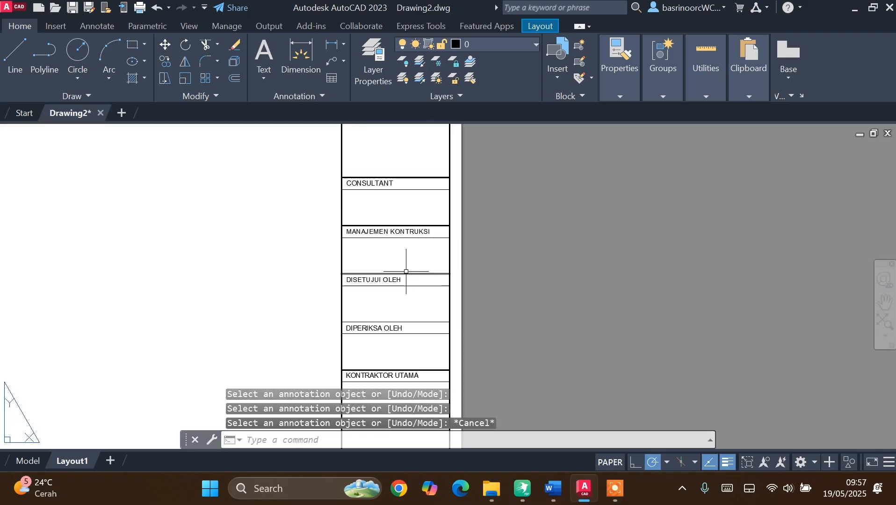
scroll(402, 254, "down", 3)
scroll(400, 242, "up", 3)
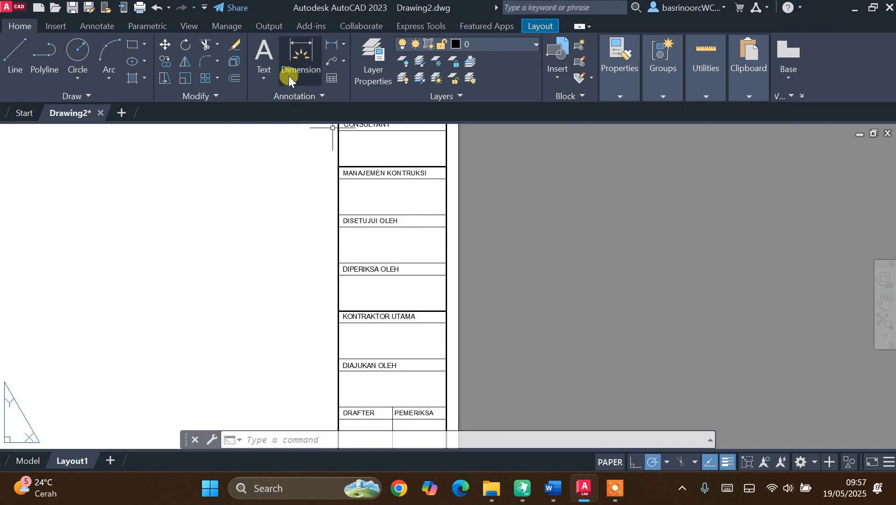
left_click(274, 79)
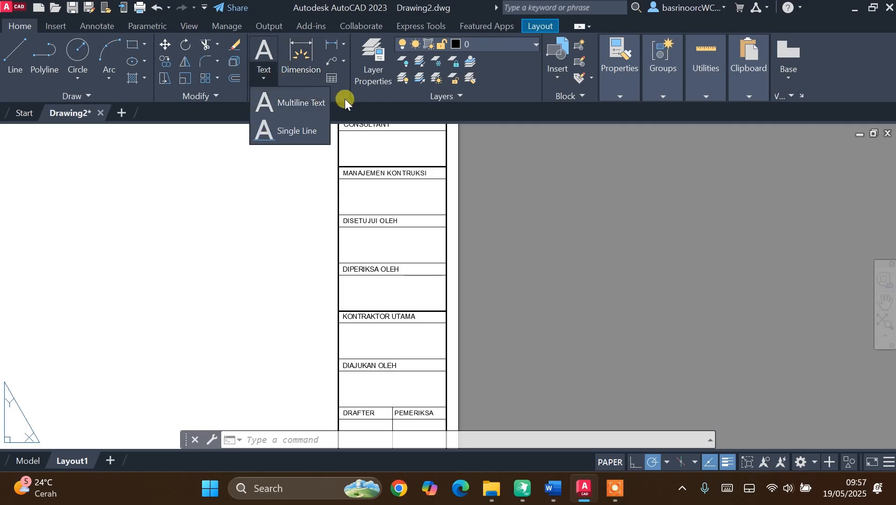
left_click(331, 96)
left_click(335, 113)
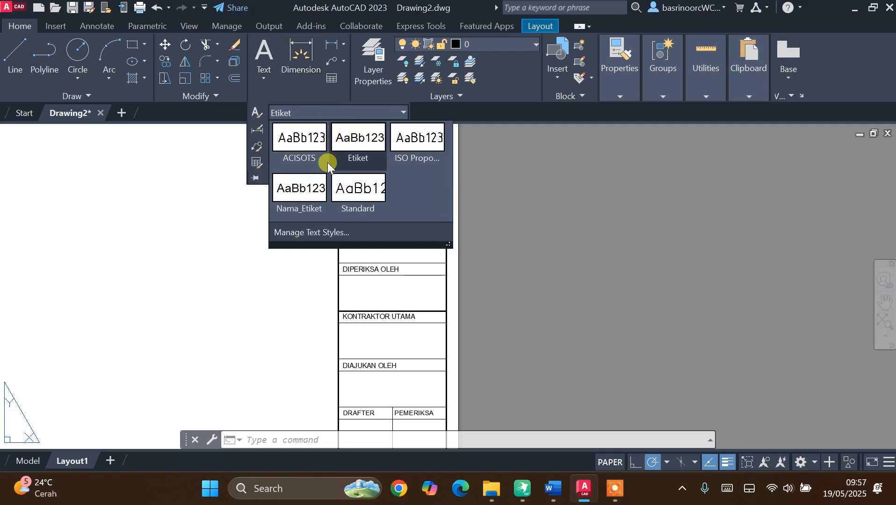
left_click(307, 194)
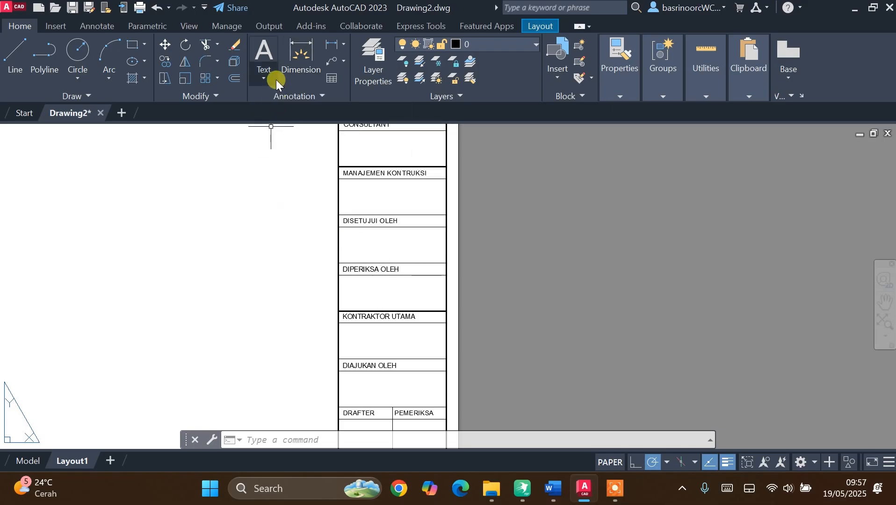
Create multiline text reading TIM LEADER in a frame near the lower edge of the cell below DISETUJUI OLEH.
left_click(268, 47)
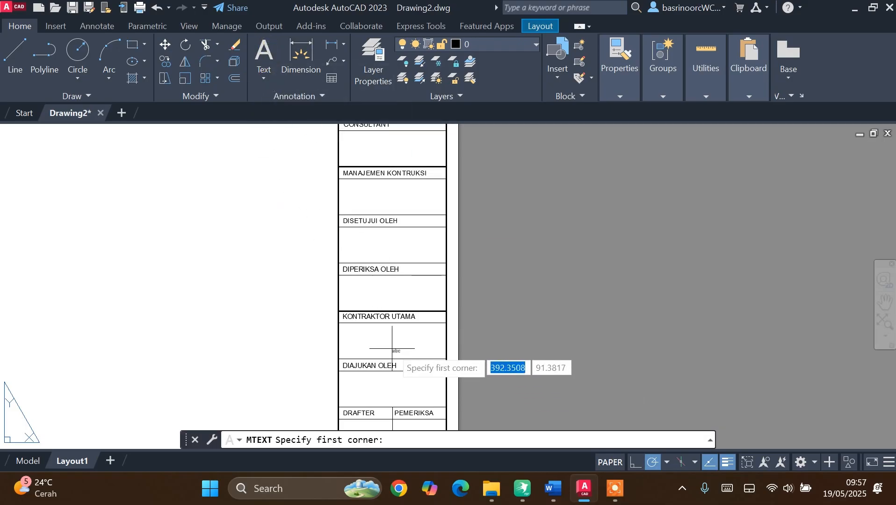
scroll(395, 350, "up", 2)
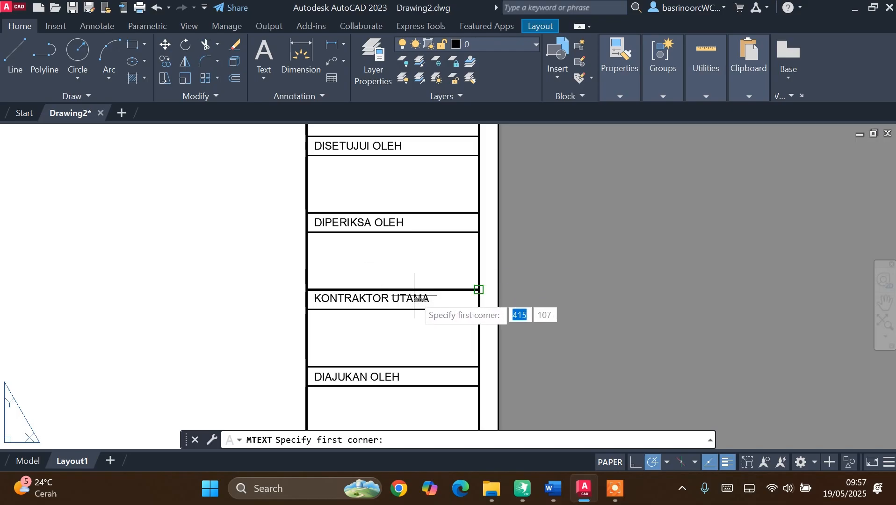
scroll(414, 291, "down", 3)
scroll(411, 223, "up", 3)
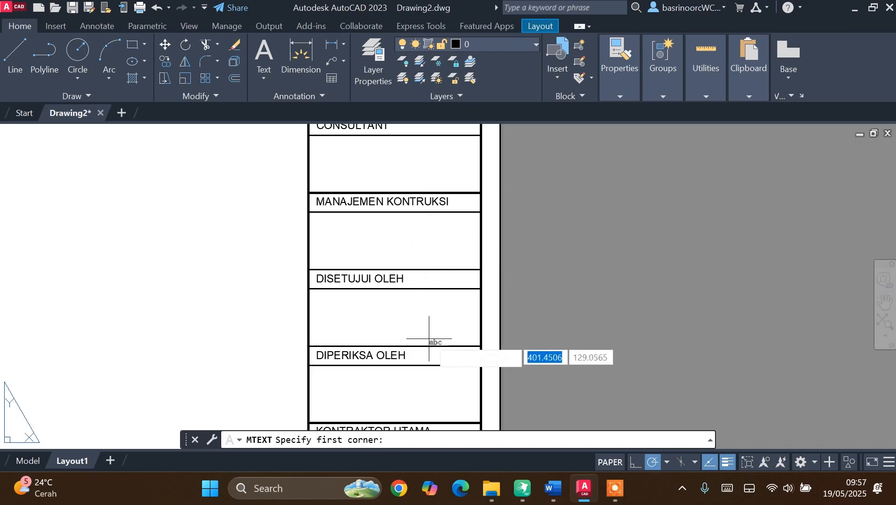
scroll(423, 337, "up", 2)
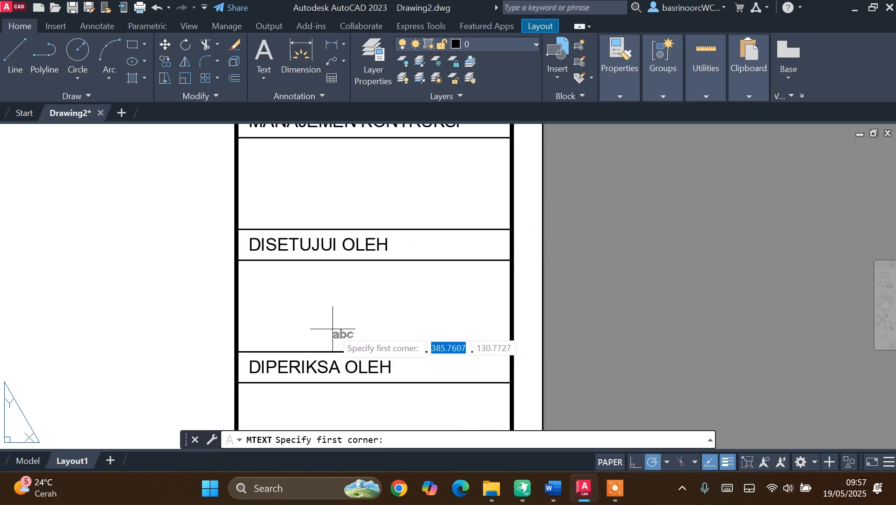
left_click(313, 327)
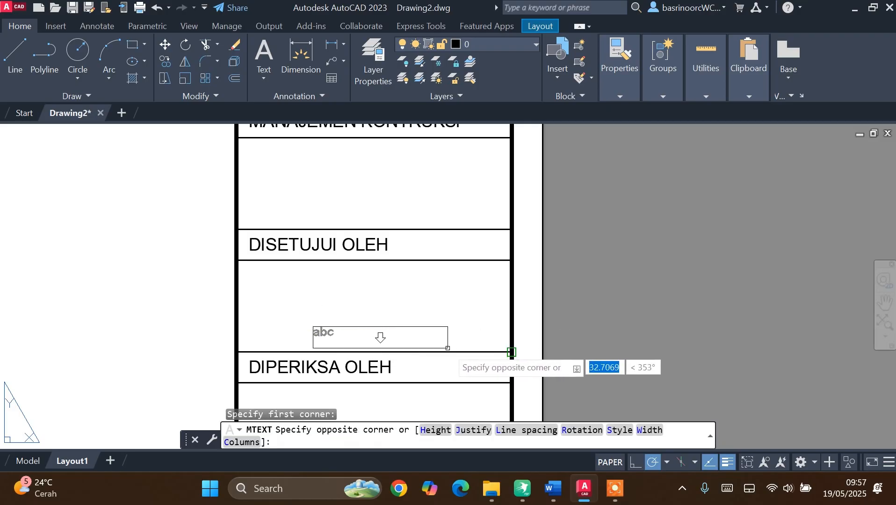
left_click(447, 348)
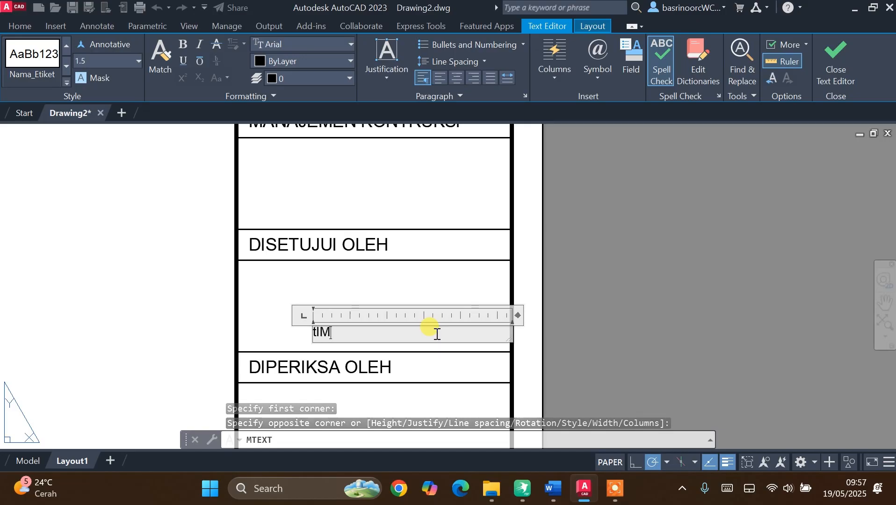
type("RI")
key("BackSpace")
key("BackSpace")
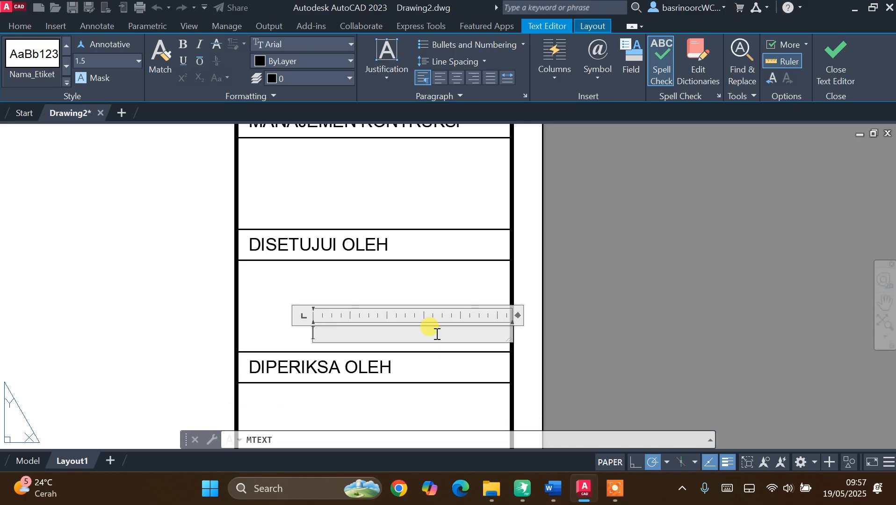
Center-align the TIM LEADER text and narrow its text frame.
key("ctrl+a")
left_click(457, 78)
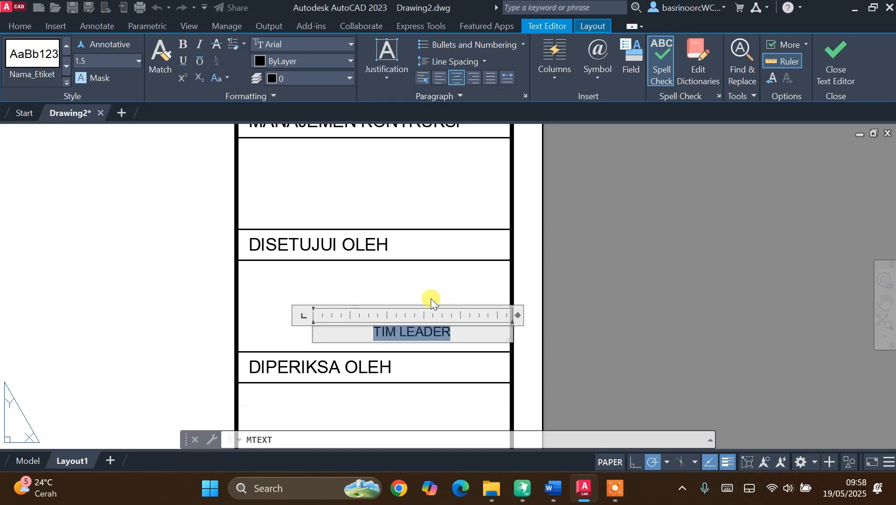
left_click(430, 299)
left_click(431, 329)
left_click(513, 327)
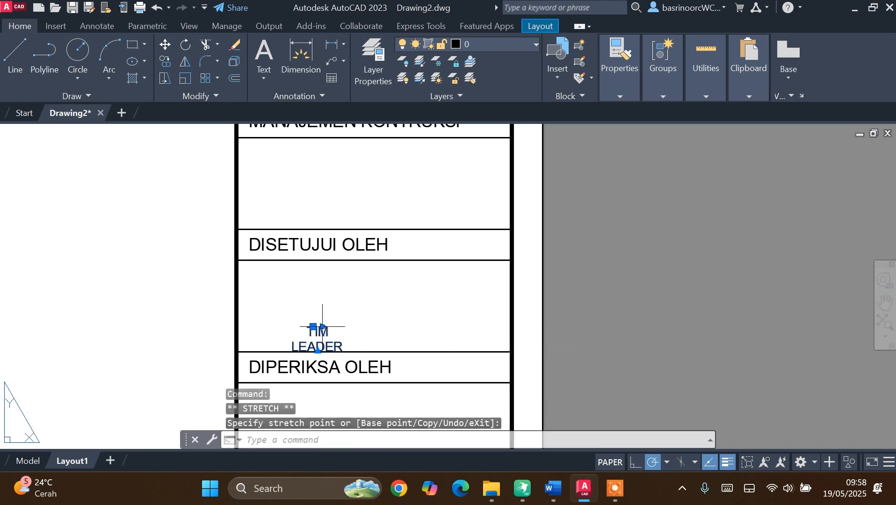
left_click(164, 56)
left_click(367, 335)
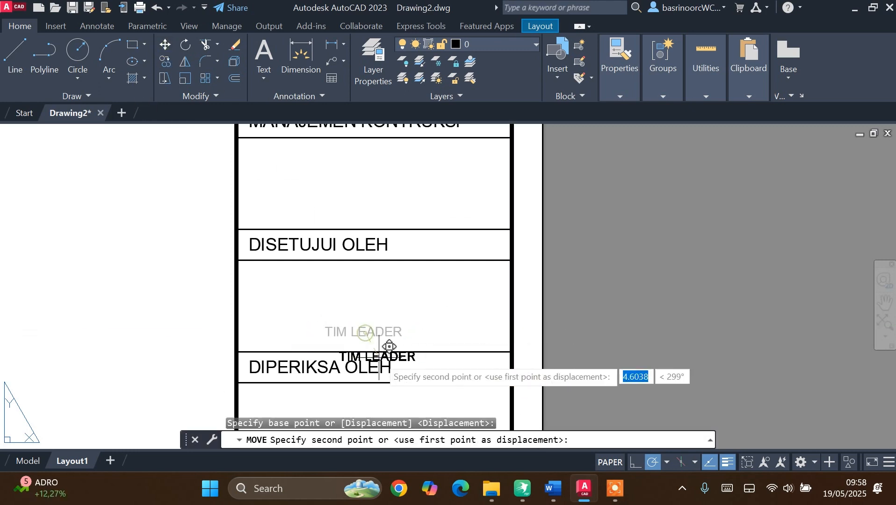
key("Escape")
key("ctrl+z")
left_click(369, 329)
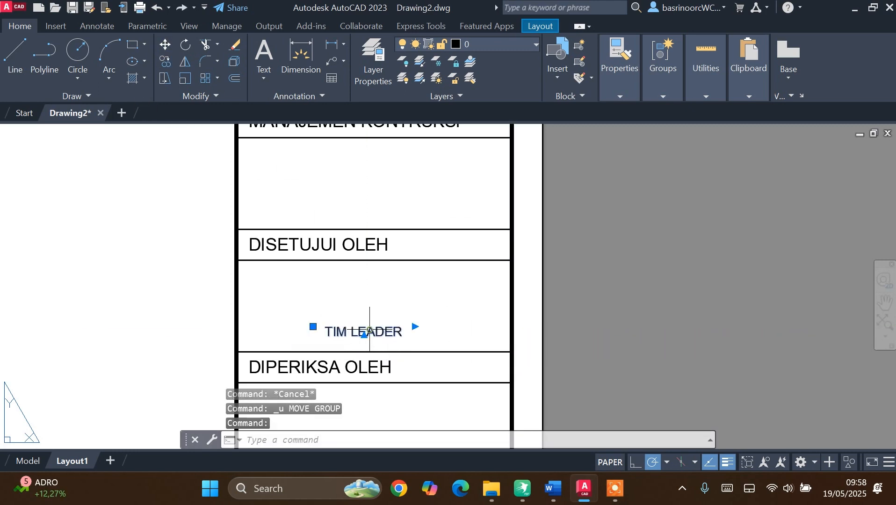
left_click(165, 45)
right_click(384, 306)
left_click(419, 336)
key("Escape")
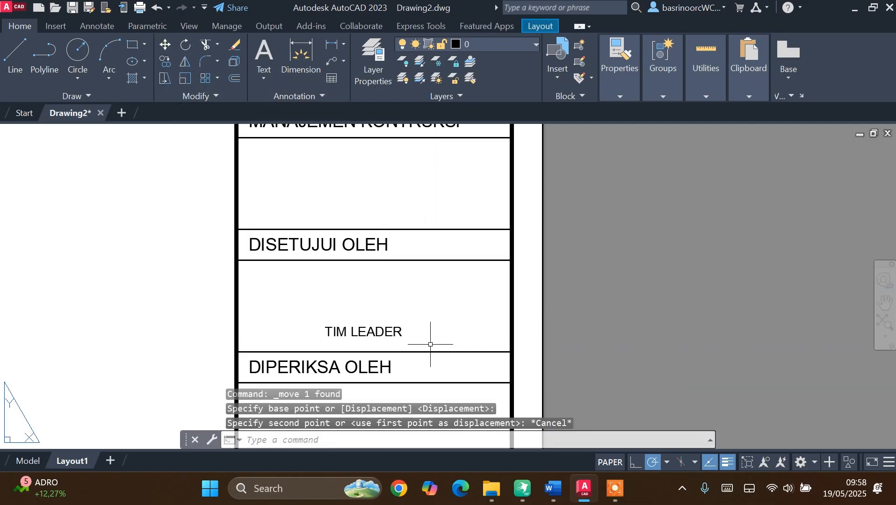
left_click(164, 45)
left_click(388, 308)
key("Return")
right_click(388, 308)
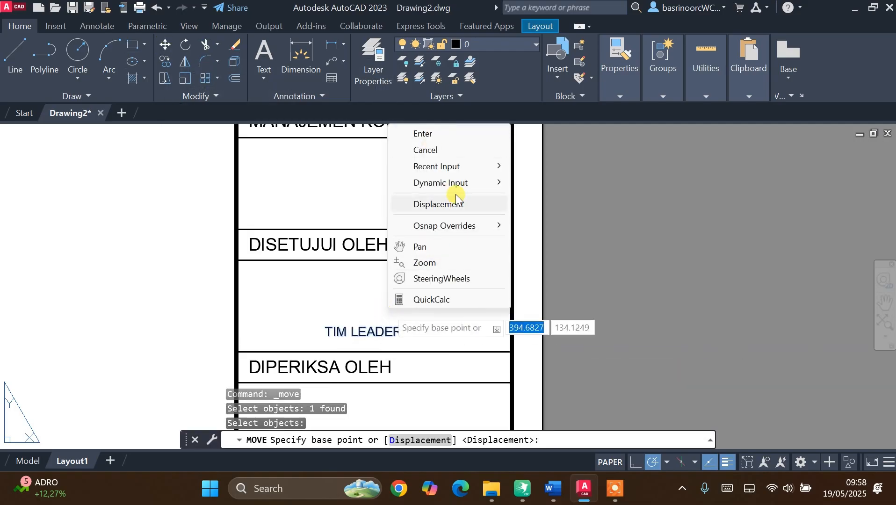
mouse_move(473, 183)
left_click(389, 330)
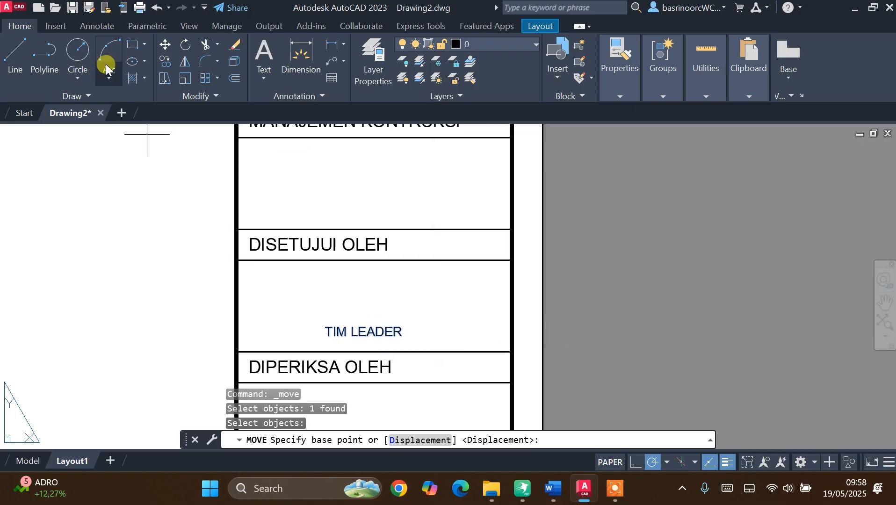
Move the TIM LEADER text so it sits centred horizontally just above the lower edge of the DISETUJUI OLEH cell.
left_click(164, 45)
left_click(371, 333)
right_click(371, 333)
left_click(359, 332)
left_click(392, 333)
scroll(388, 318, "down", 2)
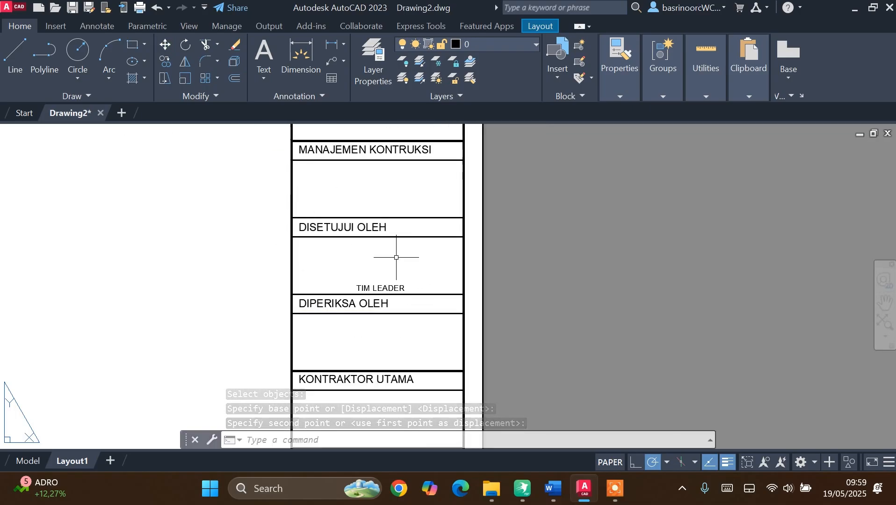
Define a single-line attribute with tag TIM_LEADER, prompt NAMA_TIM_LEADER and default ###.
left_click(55, 25)
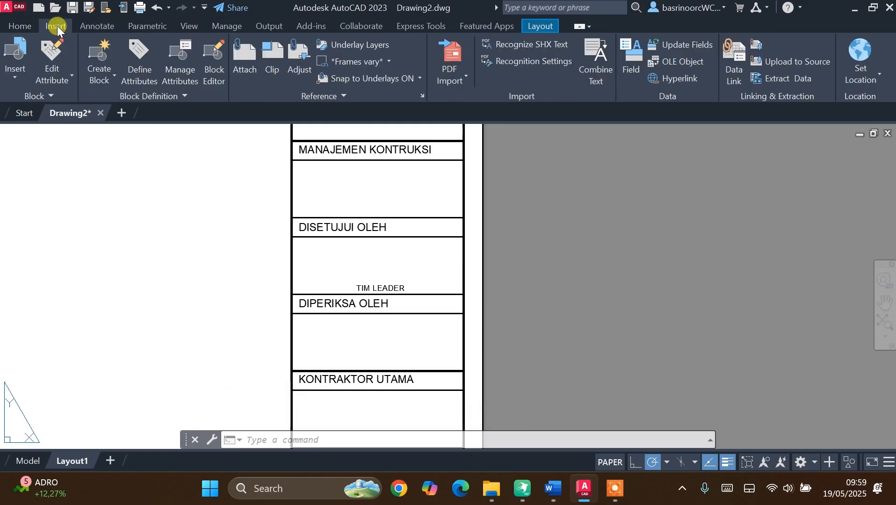
left_click(139, 61)
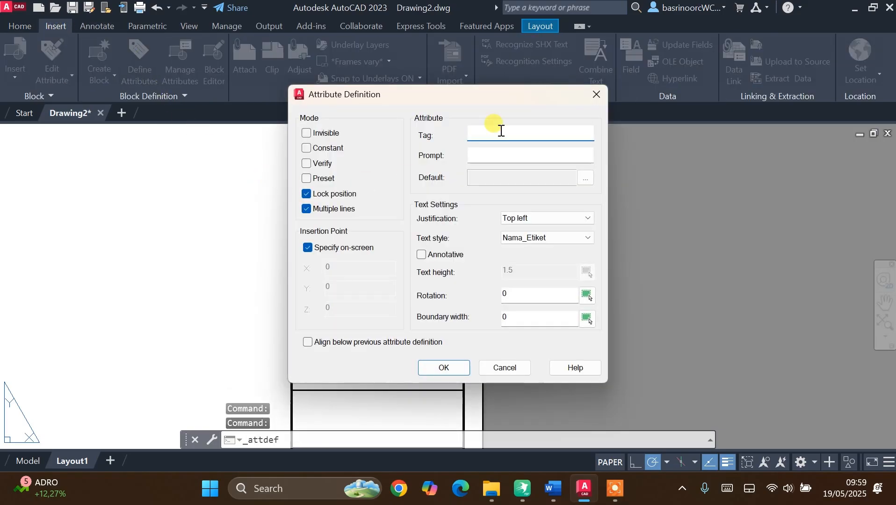
type("nAM")
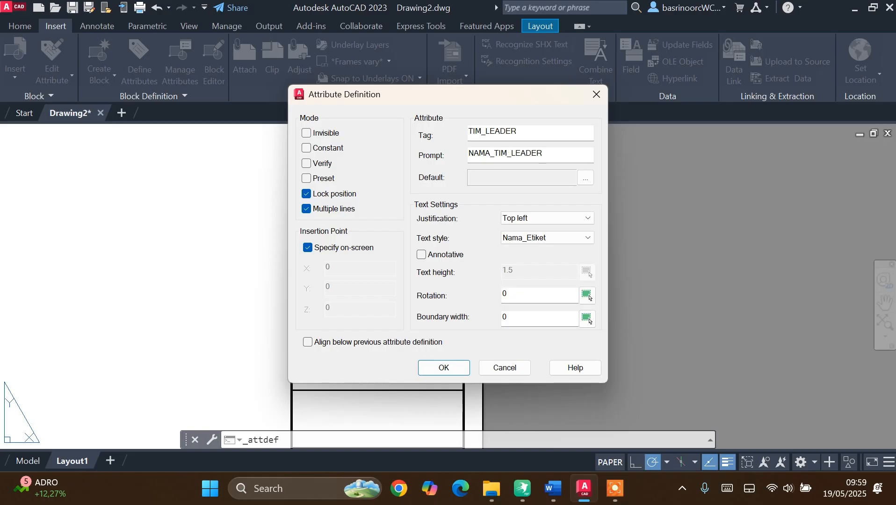
left_click(307, 209)
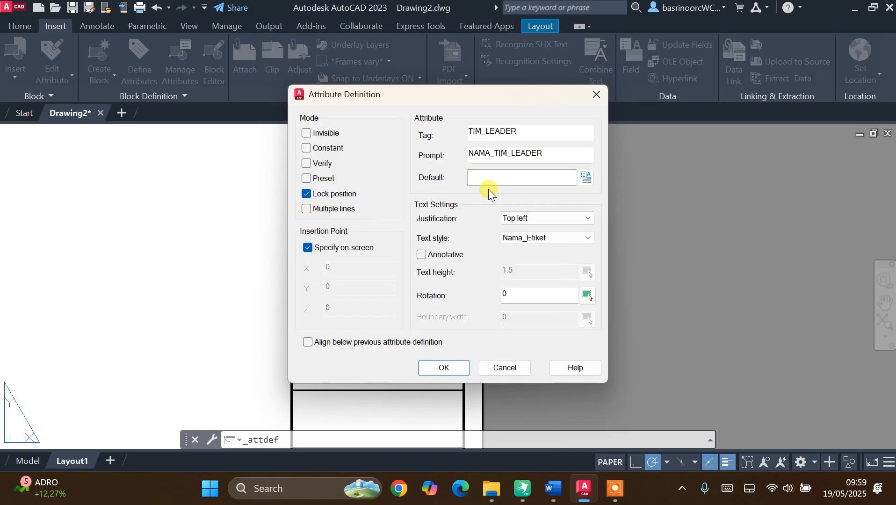
left_click(529, 178)
type("###")
Give the TIM_LEADER attribute Center justification and place it centred directly above the TIM LEADER text in the DISETUJUI OLEH cell.
left_click(576, 220)
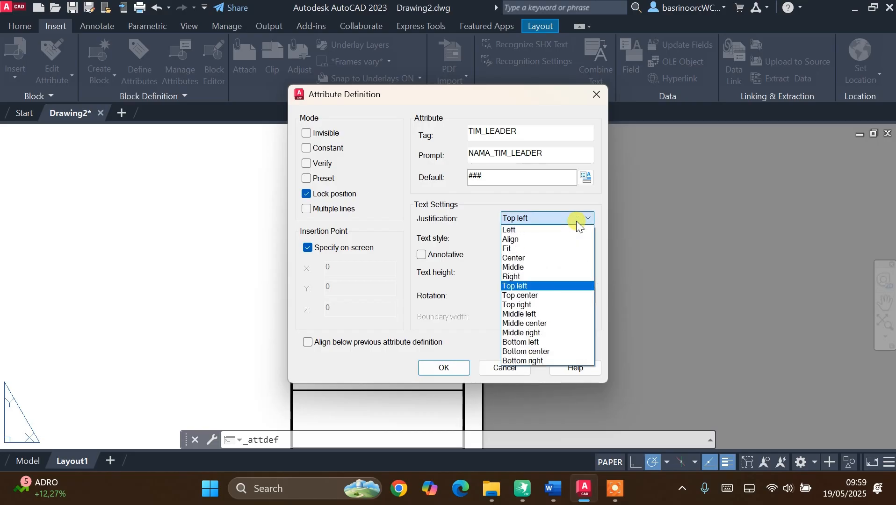
left_click(565, 259)
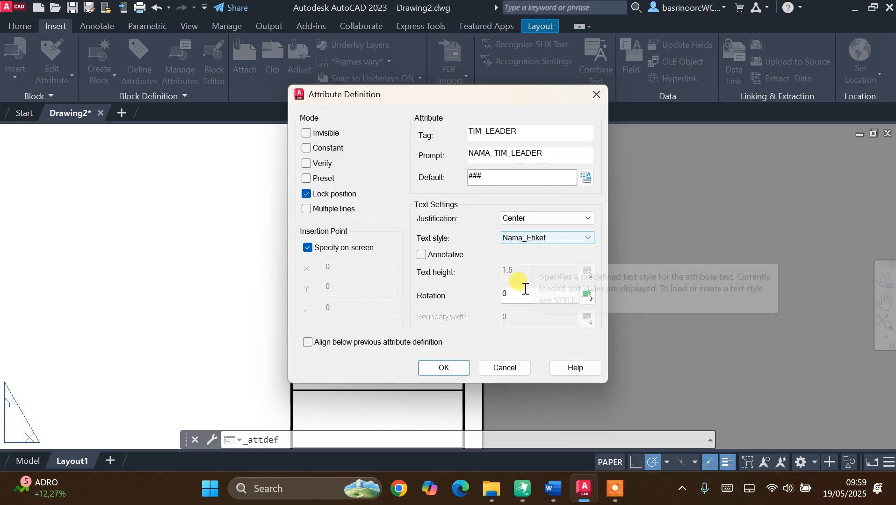
left_click(457, 368)
scroll(363, 286, "up", 2)
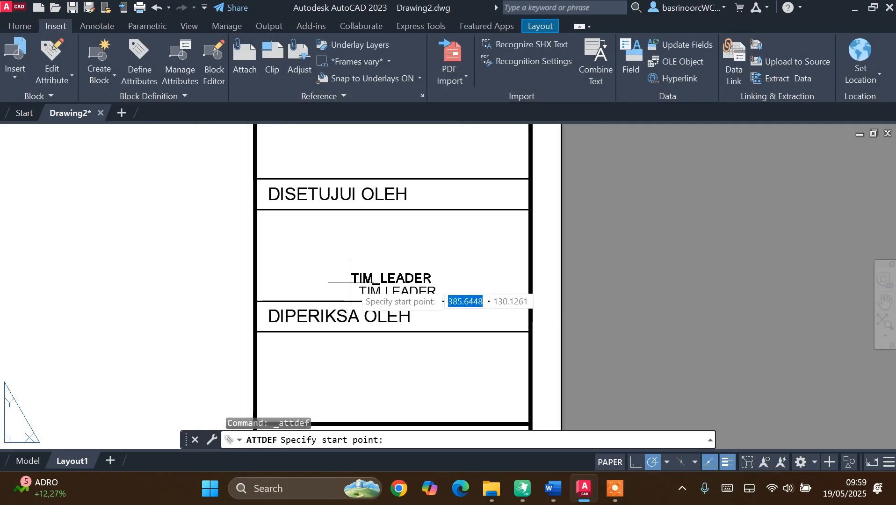
left_click(318, 281)
left_click(358, 279)
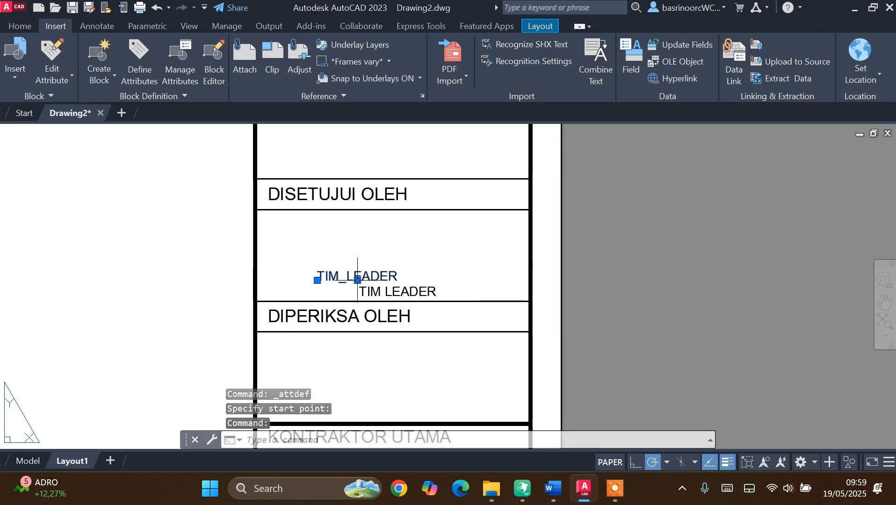
left_click(357, 279)
left_click(412, 276)
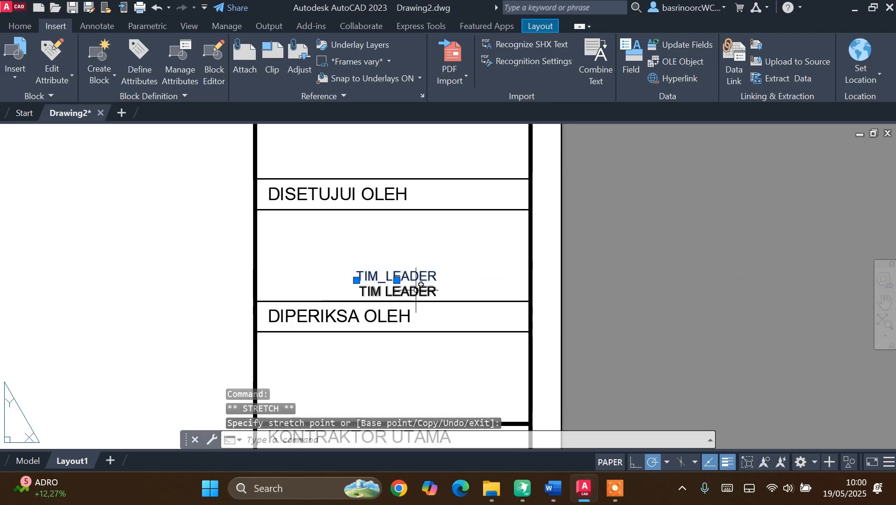
Copy the TIM_LEADER attribute and TIM LEADER text to the same position in the DIPERIKSA OLEH and DIAJUKAN OLEH cells.
left_click(423, 292)
left_click(20, 25)
left_click(165, 61)
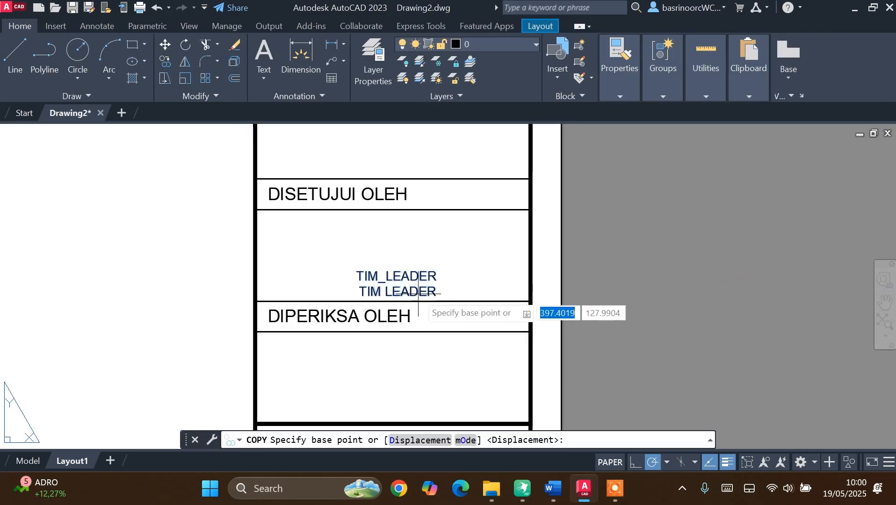
left_click(402, 275)
scroll(402, 276, "down", 3)
scroll(398, 338, "up", 3)
left_click(407, 298)
scroll(396, 244, "down", 2)
scroll(393, 336, "up", 1)
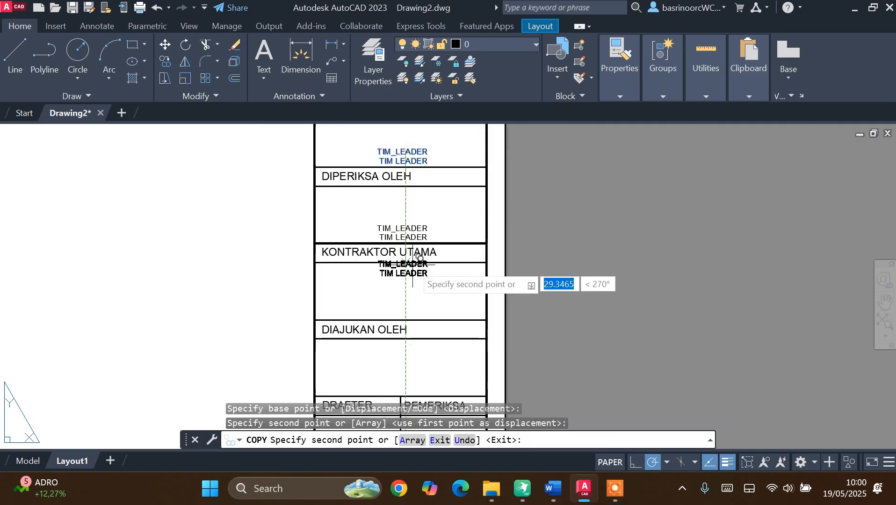
scroll(411, 265, "down", 2)
scroll(409, 331, "up", 3)
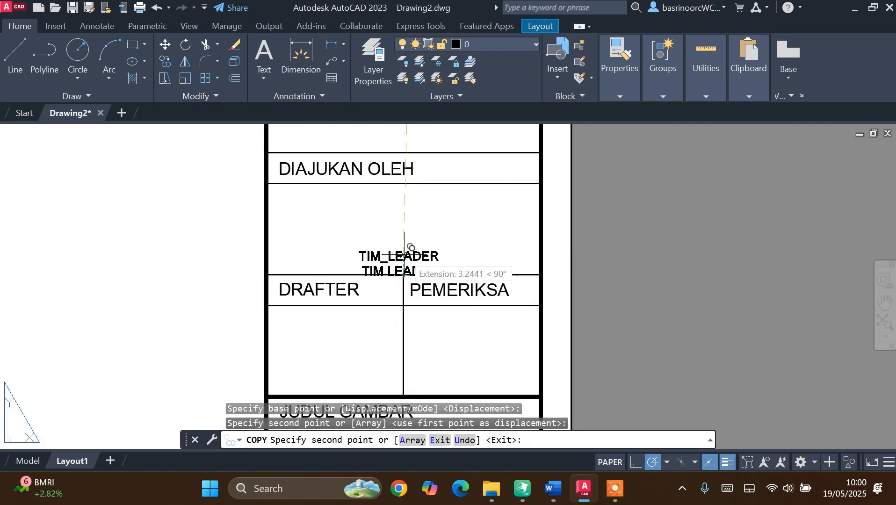
left_click(405, 252)
key("Escape")
Change the copied TIM LEADER text in the DIPERIKSA OLEH cell to KOORDINATOR BIDANG MEP and widen its frame to fit one line.
scroll(407, 234, "down", 3)
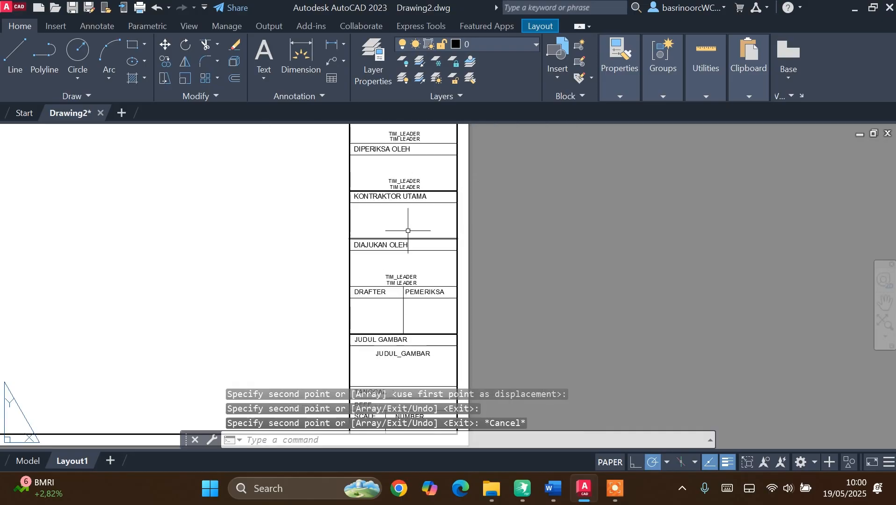
scroll(407, 234, "up", 4)
double_click(428, 271)
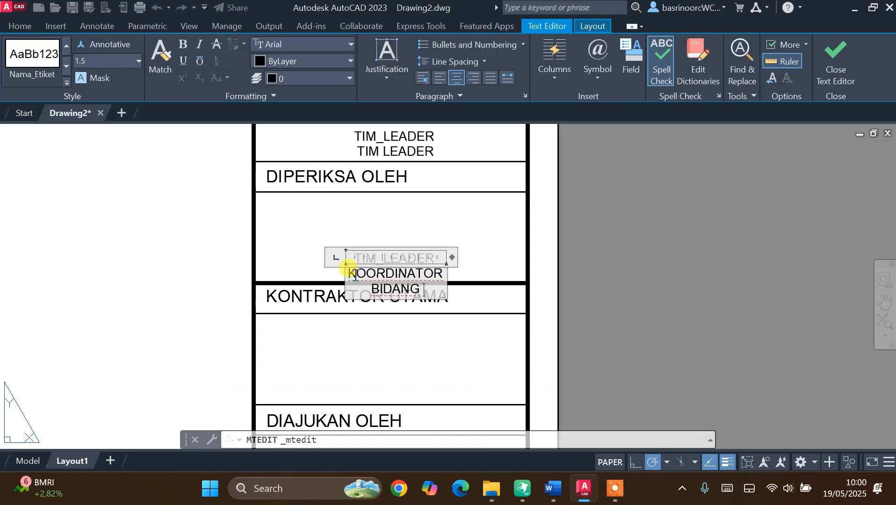
left_click(440, 266)
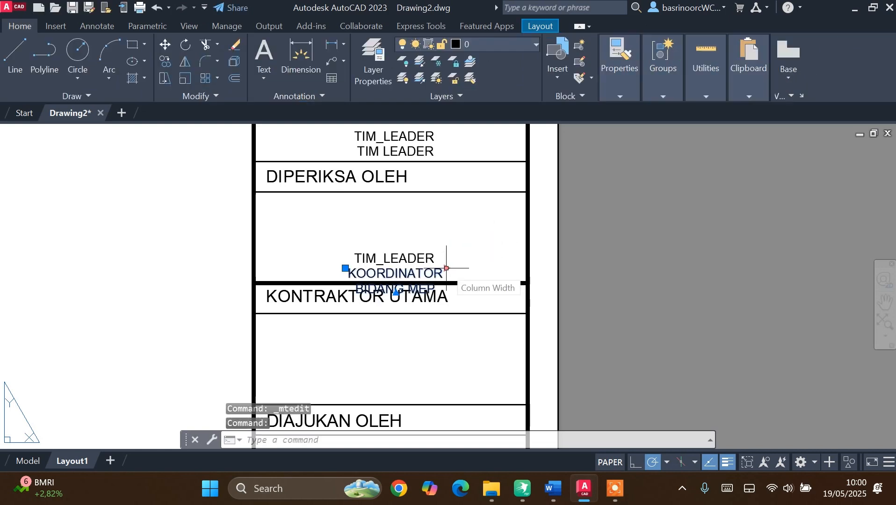
left_click(446, 268)
left_click(567, 268)
Move the KOORDINATOR BIDANG MEP text so it sits centred beneath the attribute in the DIPERIKSA OLEH cell.
left_click(165, 44)
left_click(463, 272)
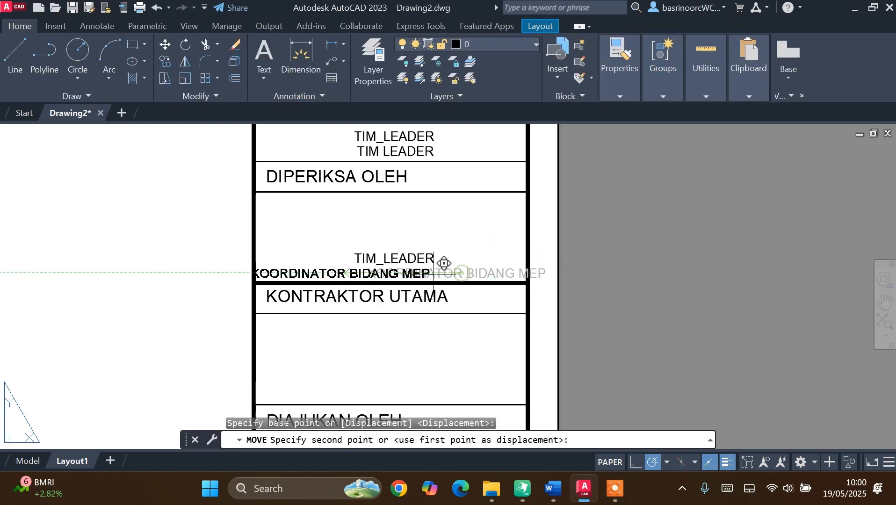
left_click(448, 276)
left_click(165, 45)
scroll(438, 266, "up", 4)
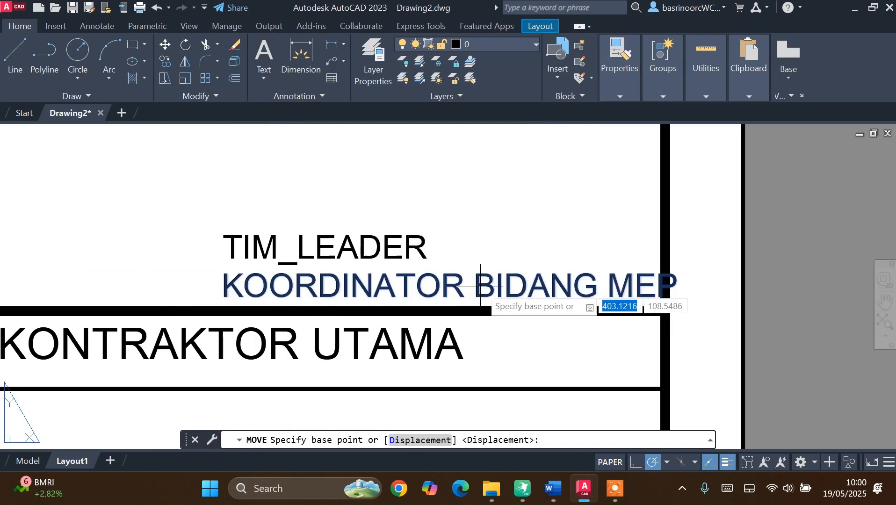
left_click(476, 293)
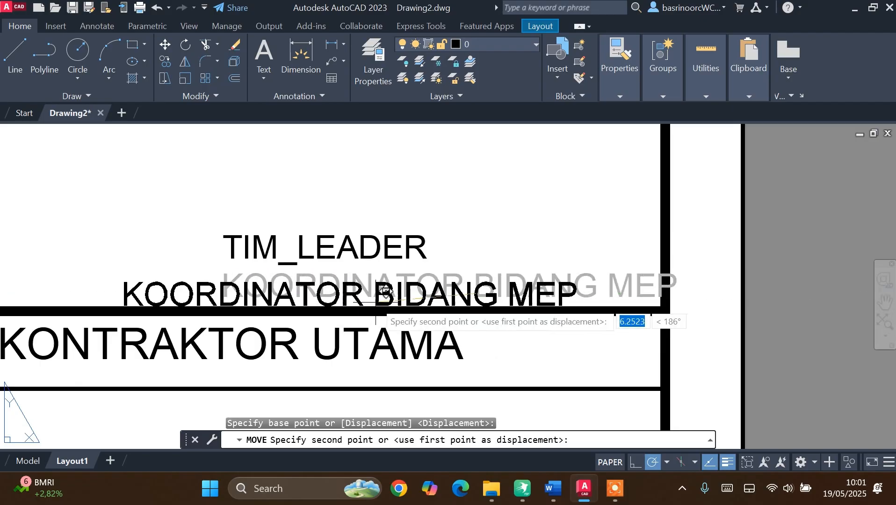
left_click(390, 290)
scroll(421, 285, "down", 2)
scroll(364, 287, "up", 2)
left_click(364, 287)
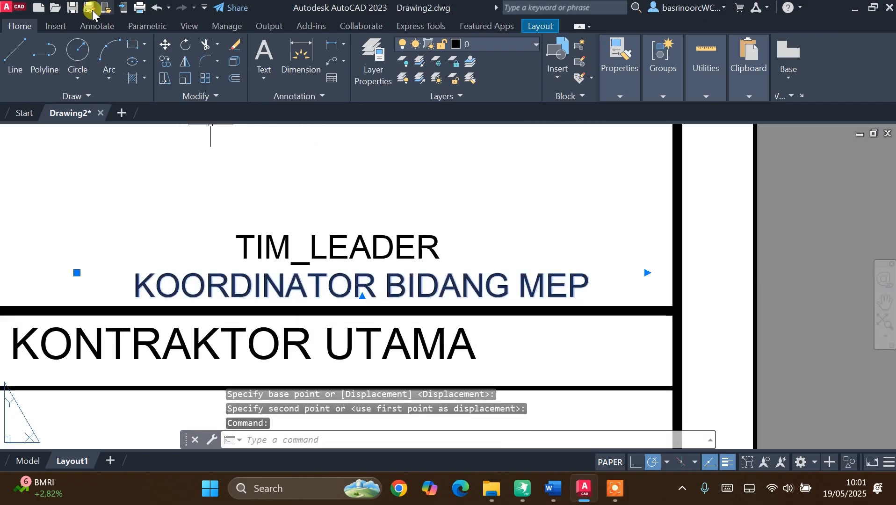
left_click(165, 45)
left_click(300, 300)
left_click(291, 300)
Set the DIPERIKSA OLEH attribute's tag to KOORDINATOR_MEP and its prompt to NAMA_KOORDINATOR_MEP.
scroll(298, 263, "down", 2)
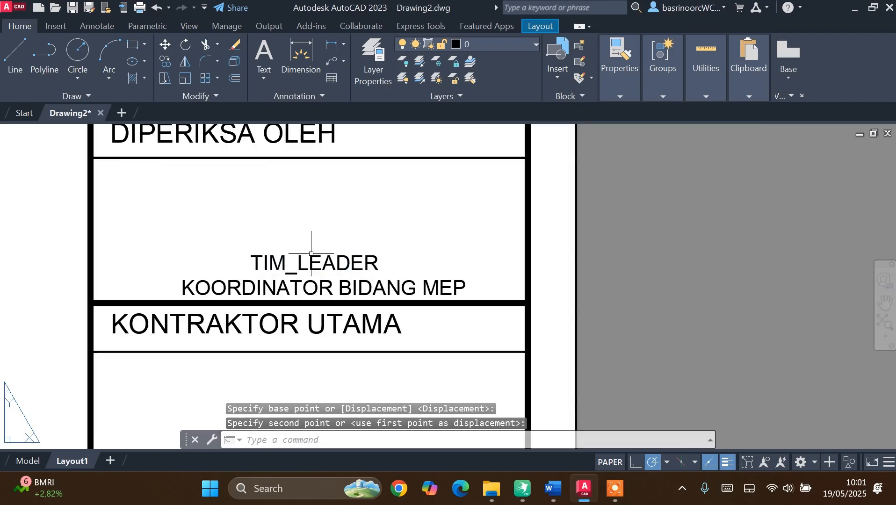
double_click(299, 263)
type("KOORDINATOR MEP")
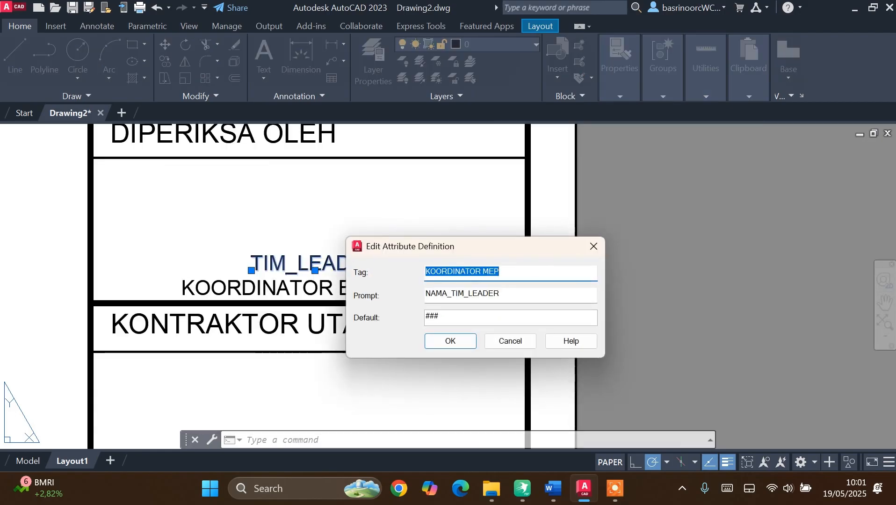
left_click(450, 341)
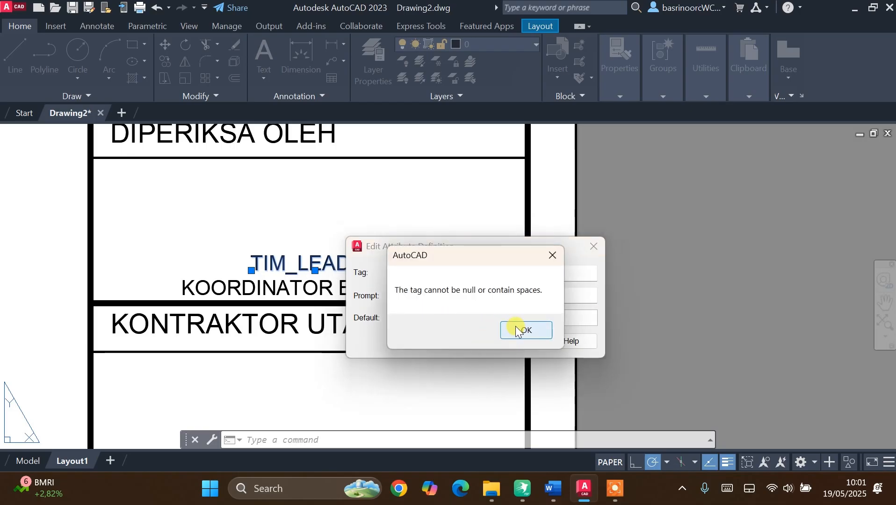
left_click(516, 330)
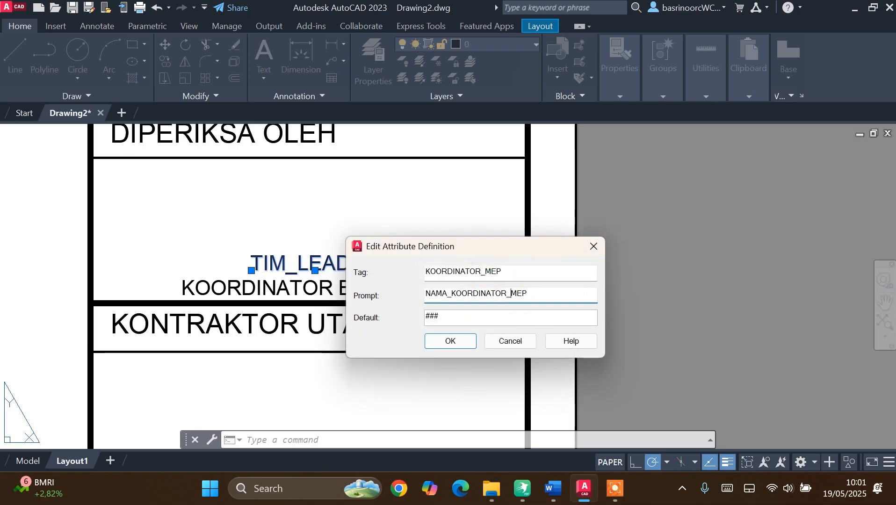
left_click(467, 345)
Set the tag of the attribute in the DIAJUKAN OLEH cell to MANAJER_PROYEK.
scroll(376, 208, "down", 4)
scroll(366, 326, "up", 5)
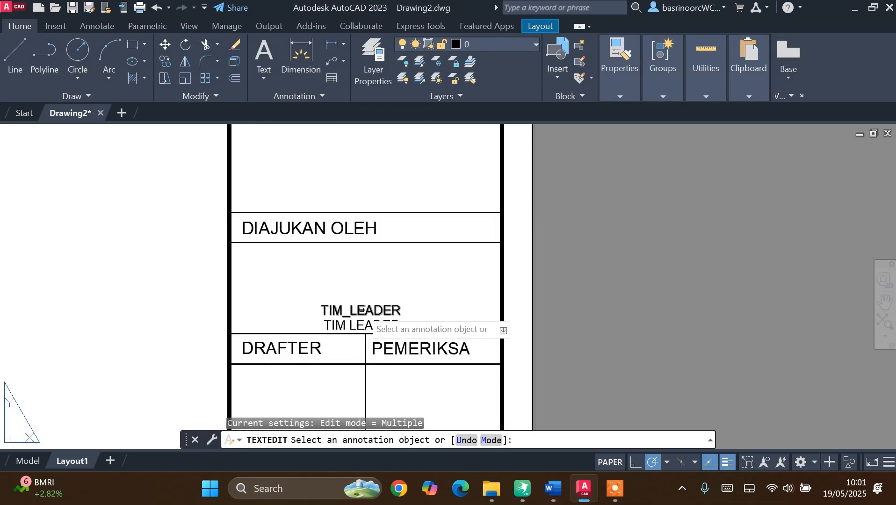
left_click(379, 325)
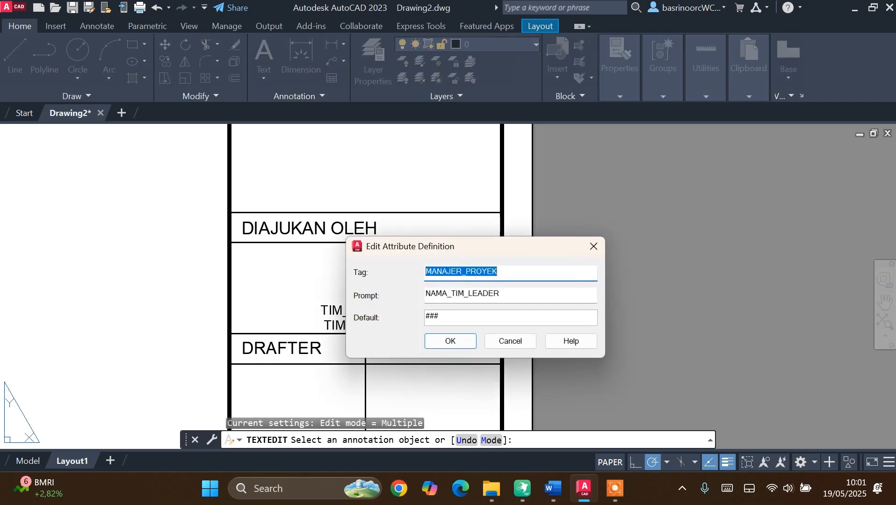
left_click(466, 343)
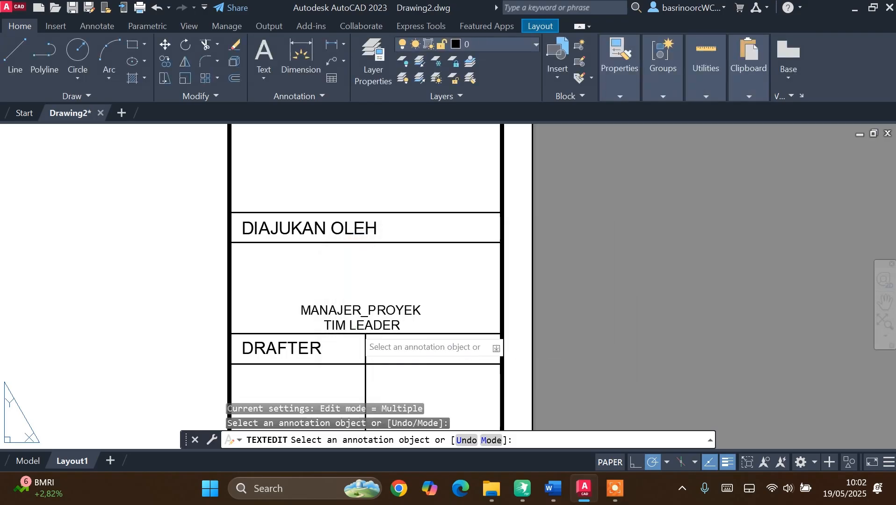
Change the role text in the DIAJUKAN OLEH cell to MANAJER PROYEK and widen its frame to fit one line.
left_click(382, 327)
type("MANAJER PROYEK")
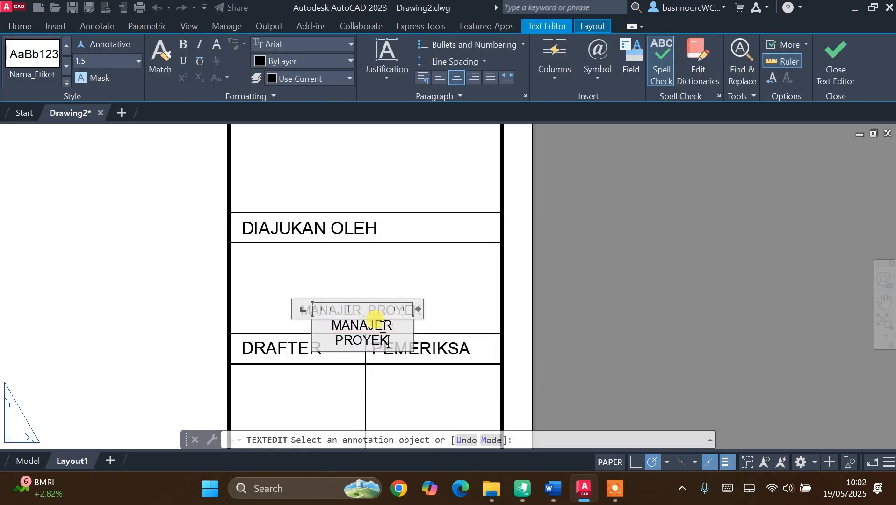
key("ctrl+Return")
key("Escape")
left_click(363, 326)
left_click(411, 320)
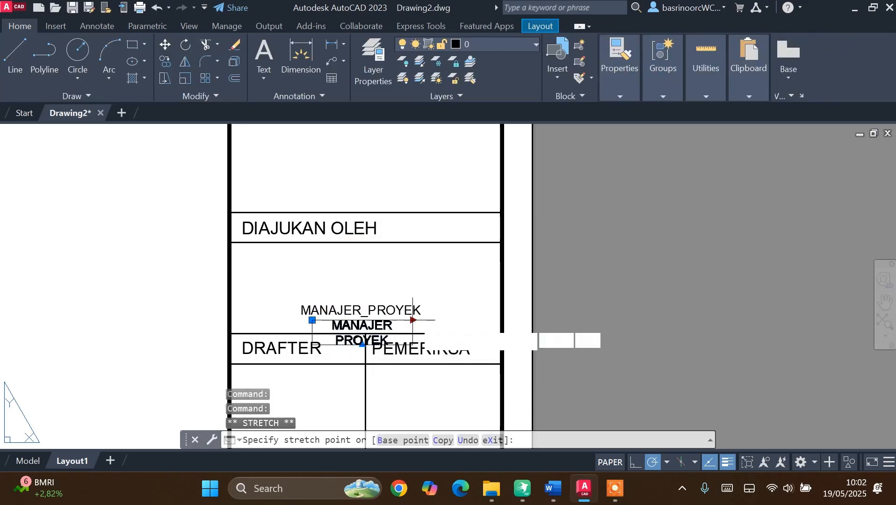
left_click(501, 320)
Move the MANAJER PROYEK text so it is centred along the lower edge of the DIAJUKAN OLEH cell.
left_click(165, 41)
scroll(413, 326, "up", 2)
left_click(416, 325)
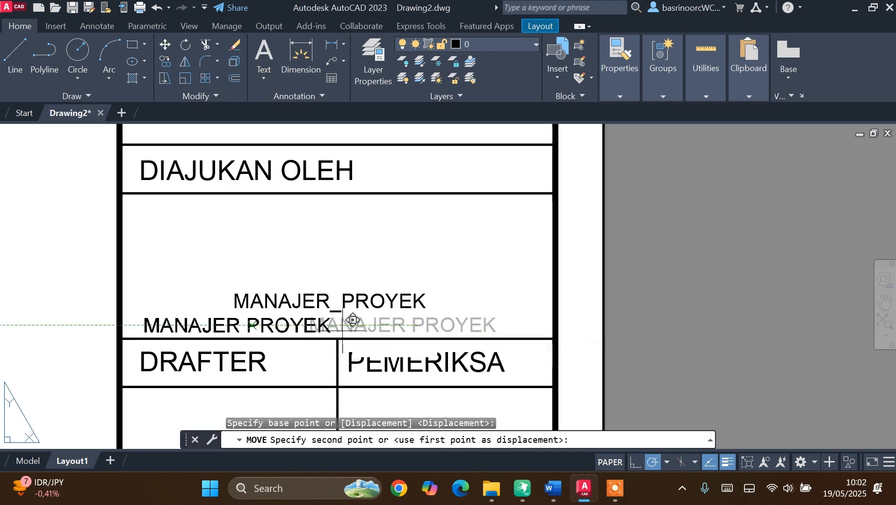
left_click(337, 325)
left_click(326, 328)
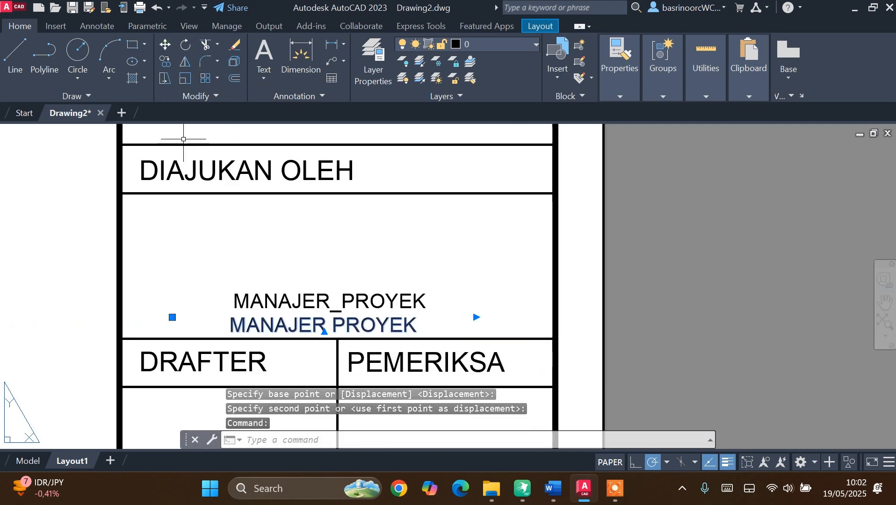
left_click(165, 44)
left_click(320, 326)
left_click(337, 326)
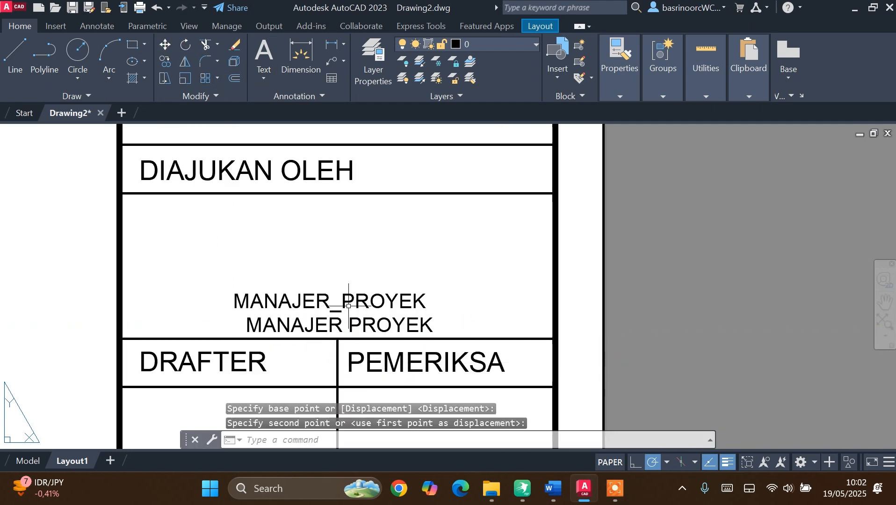
Move the MANAJER_PROYEK attribute so it is centred above the MANAJER PROYEK text.
left_click(346, 301)
left_click(166, 44)
left_click(338, 304)
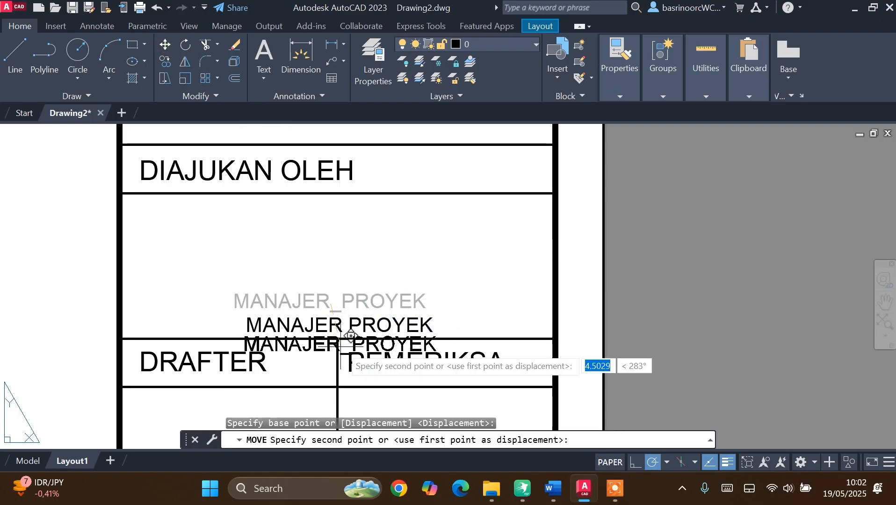
left_click(345, 303)
Copy the MANAJER_PROYEK attribute to the lower part of the empty DRAFTER and PEMERIKSA cells.
scroll(400, 287, "down", 8)
scroll(386, 256, "up", 6)
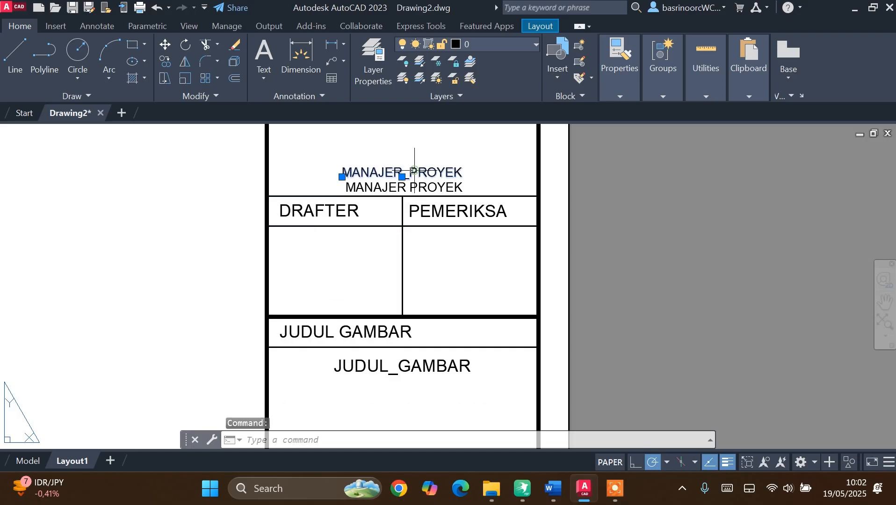
left_click(171, 58)
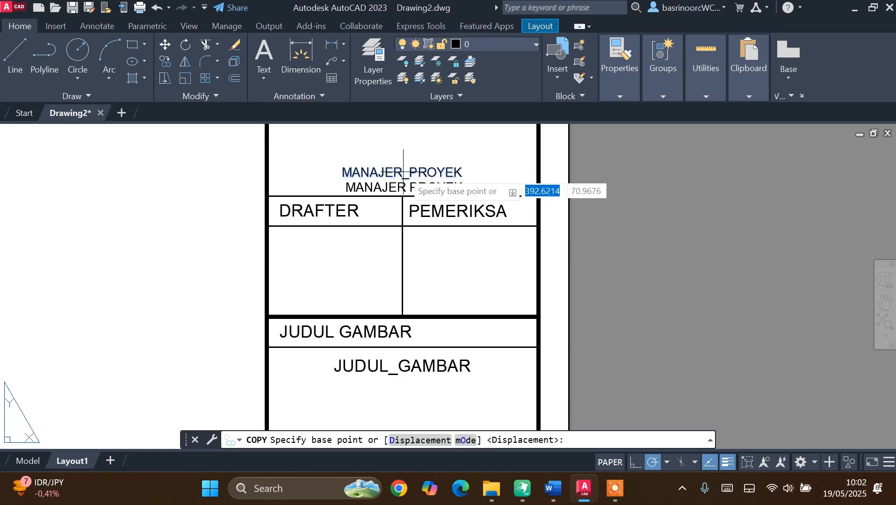
left_click(405, 187)
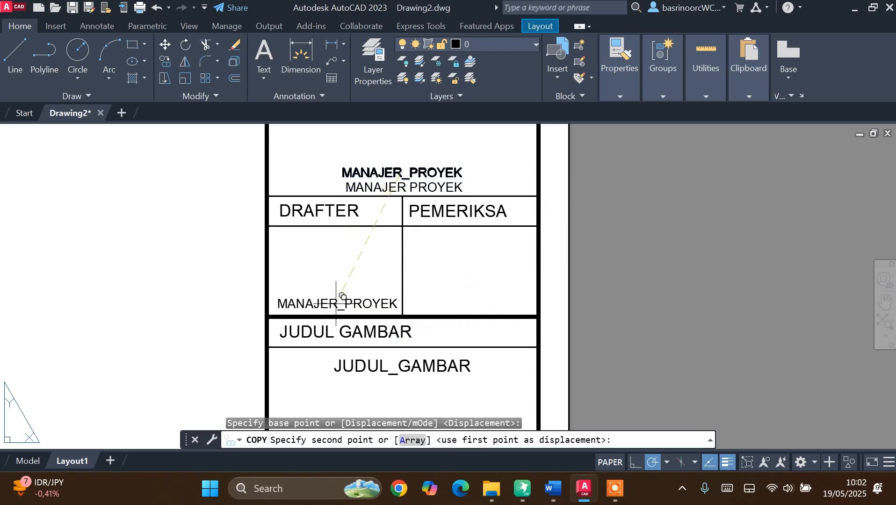
left_click(336, 303)
key("Escape")
Set the tag of the copied attribute in the DRAFTER cell to DRAFTER.
double_click(309, 304)
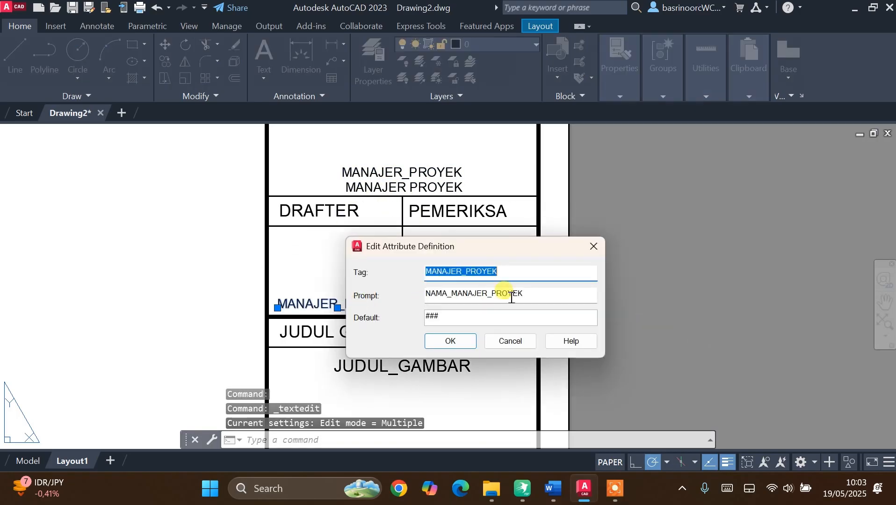
type("dRA")
key("BackSpace")
key("BackSpace")
key("BackSpace")
type("DRAFTER")
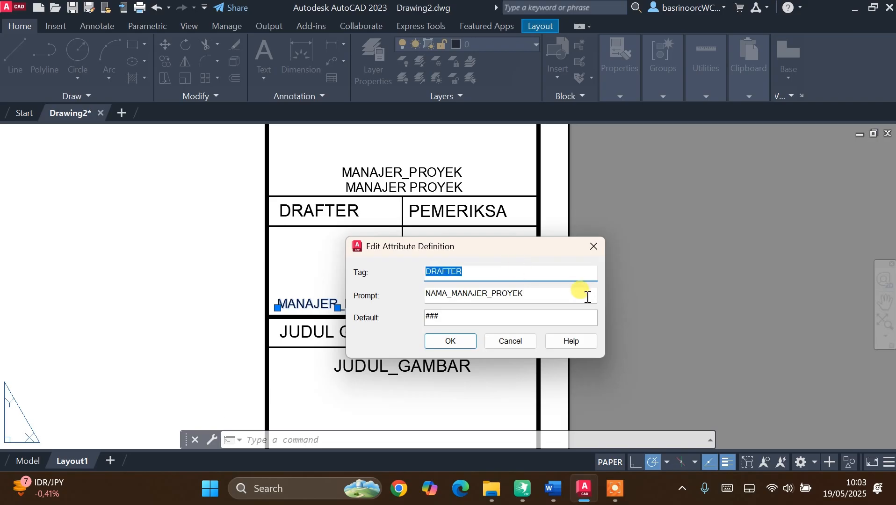
key("Tab")
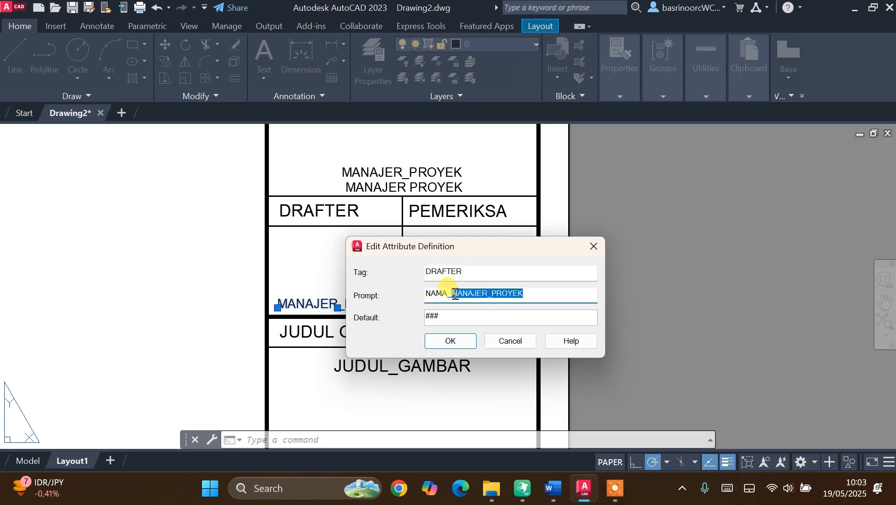
left_click(465, 340)
Set the tag of the copied attribute in the PEMERIKSA cell to PEMERIKSA.
left_click(508, 303)
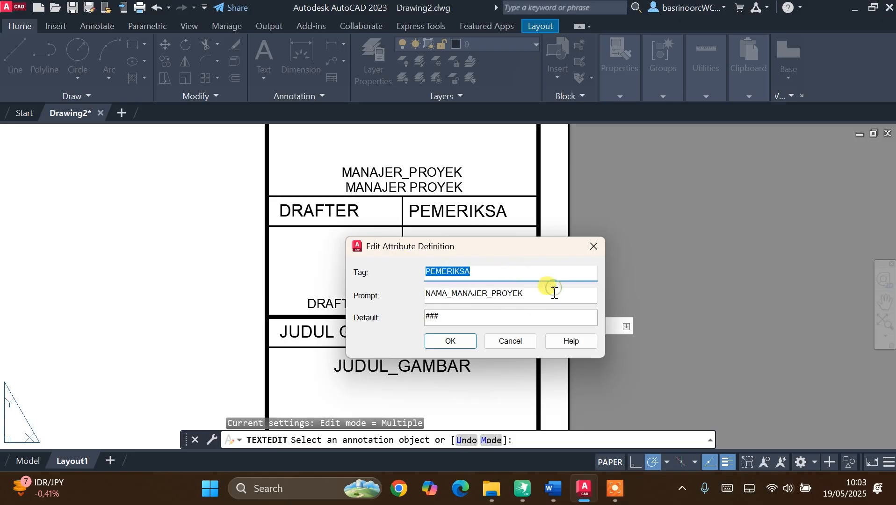
left_click(532, 295)
left_click(450, 340)
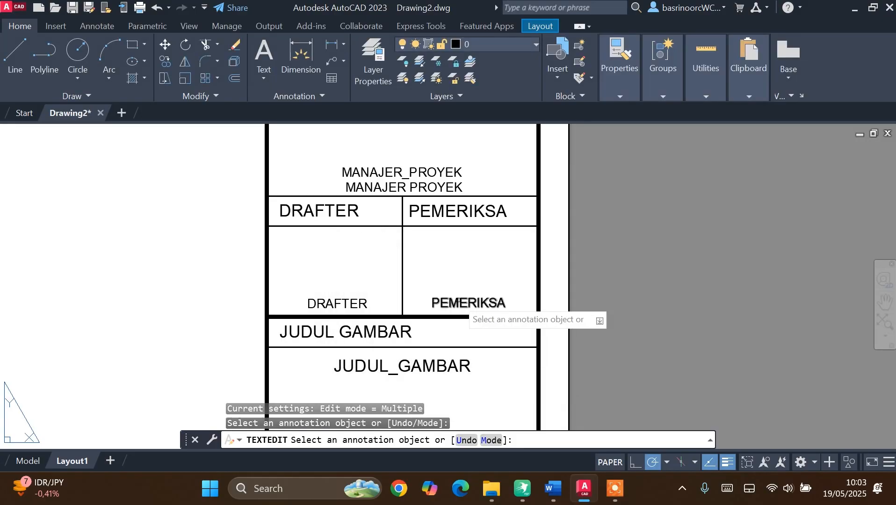
key("Escape")
Begin a new attribute definition with TANGGAL as both its tag and its prompt.
scroll(451, 229, "down", 4)
scroll(447, 329, "up", 2)
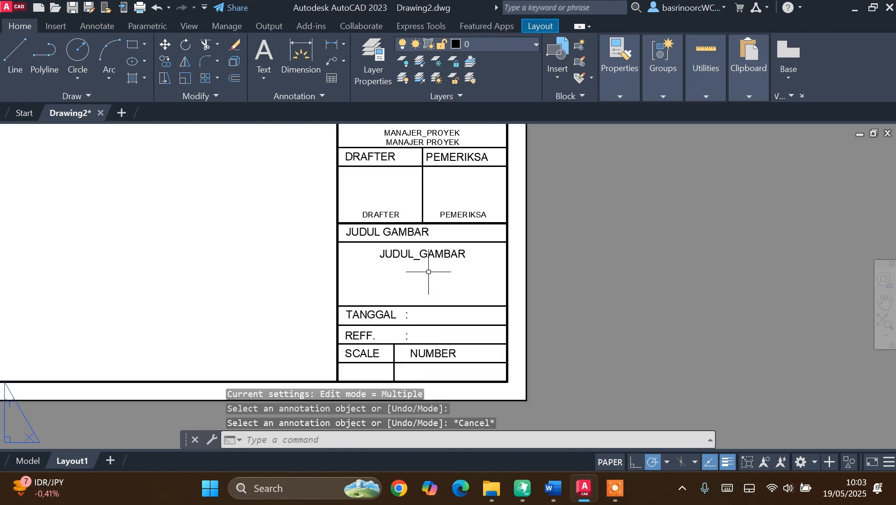
scroll(420, 312, "up", 4)
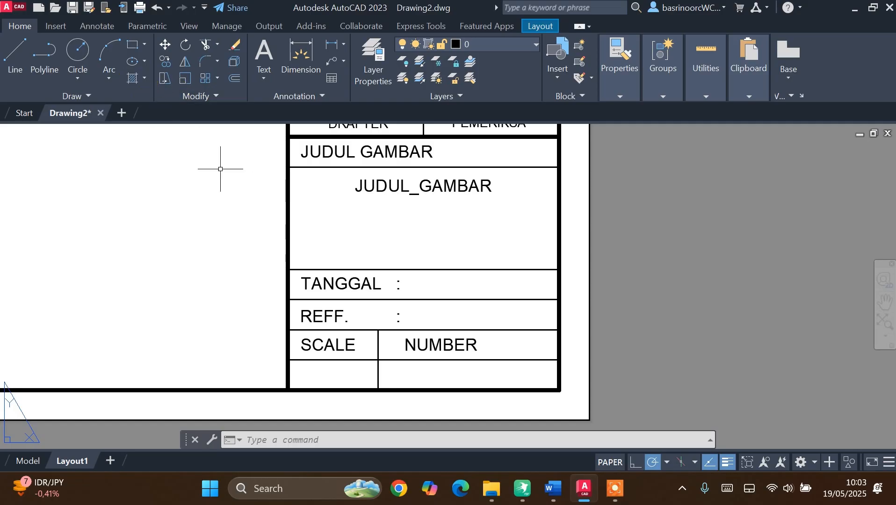
left_click(54, 28)
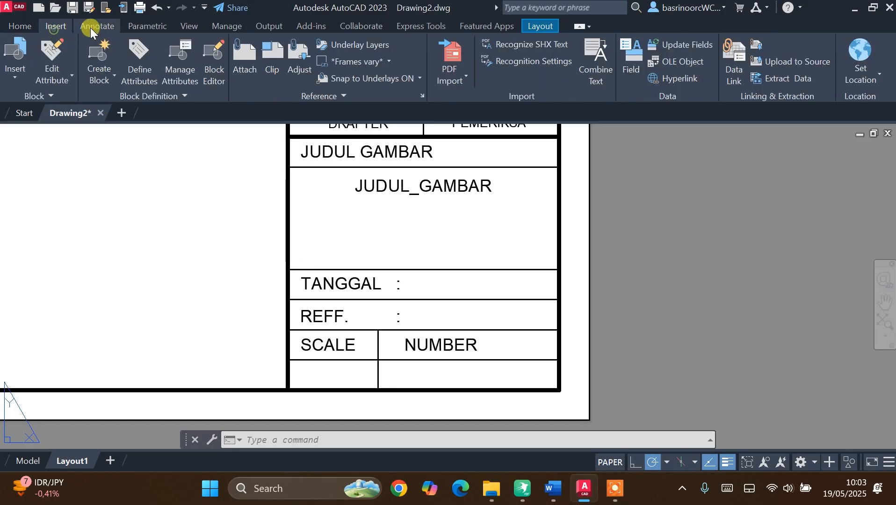
left_click(94, 29)
left_click(57, 28)
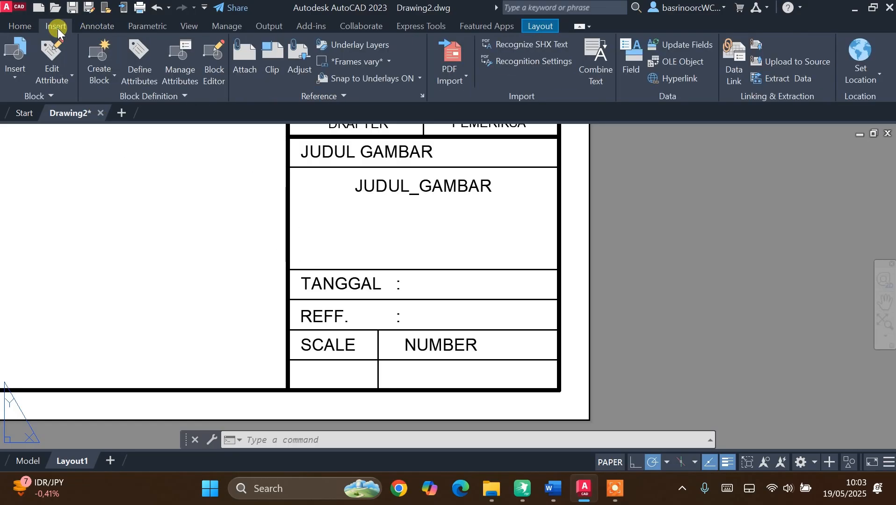
left_click(150, 73)
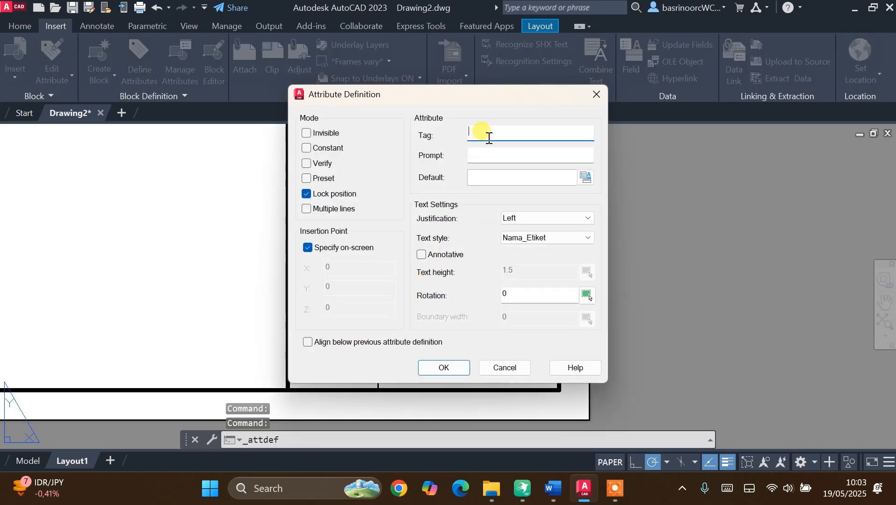
type("TANGG")
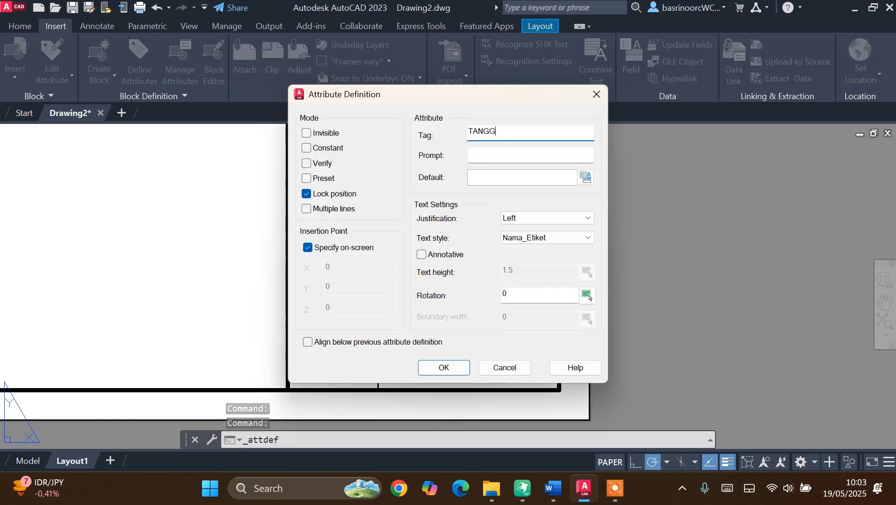
type("AL")
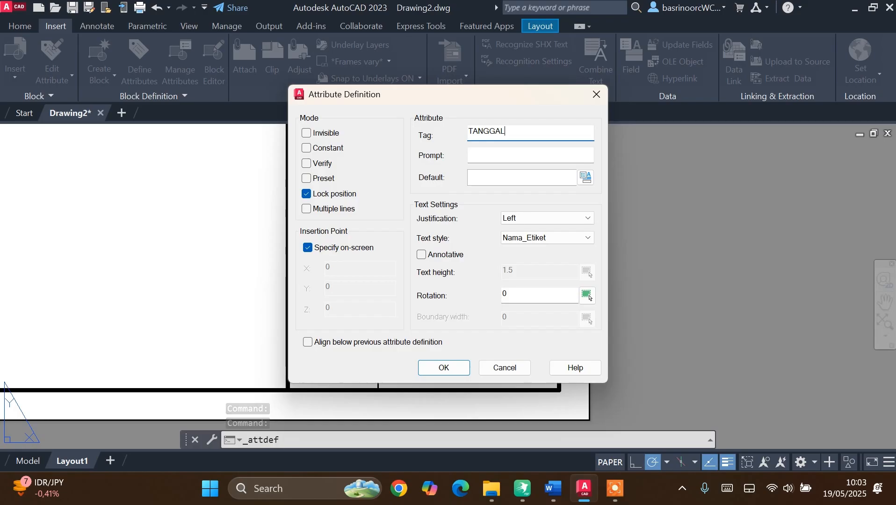
double_click(547, 131)
key("ctrl+c")
left_click(536, 153)
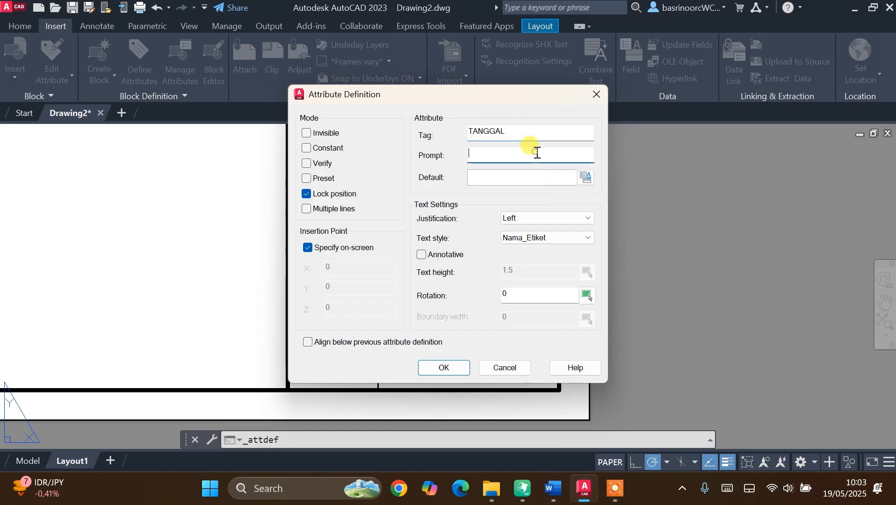
key("ctrl+v")
Insert a SaveDate field in the regional short date format as the default value of the TANGGAL attribute.
left_click(585, 176)
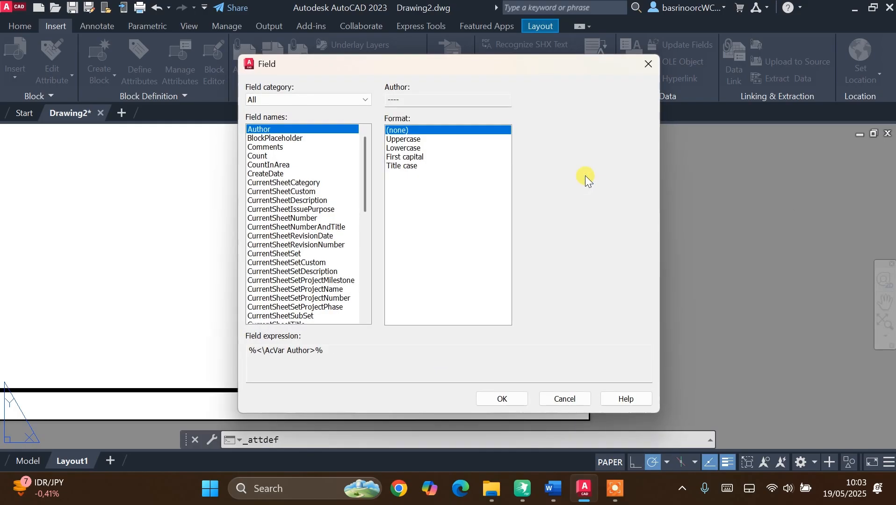
scroll(311, 274, "down", 4)
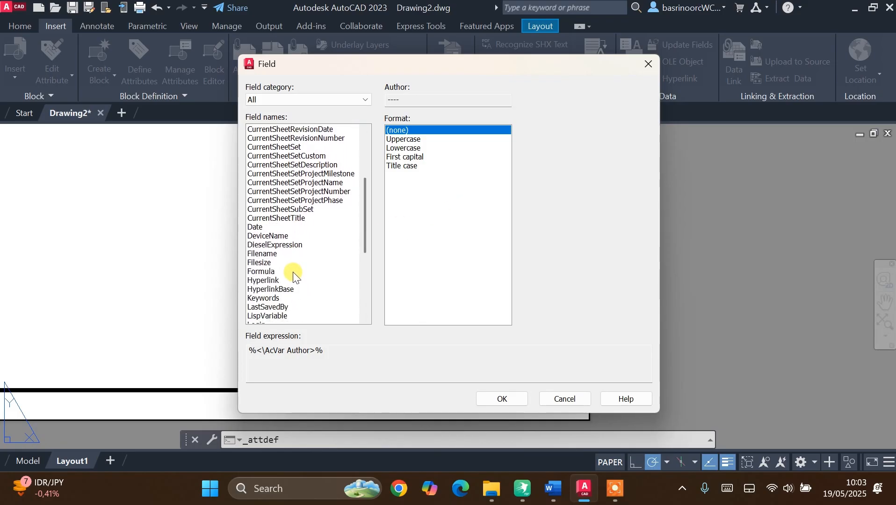
left_click(283, 307)
scroll(285, 305, "down", 4)
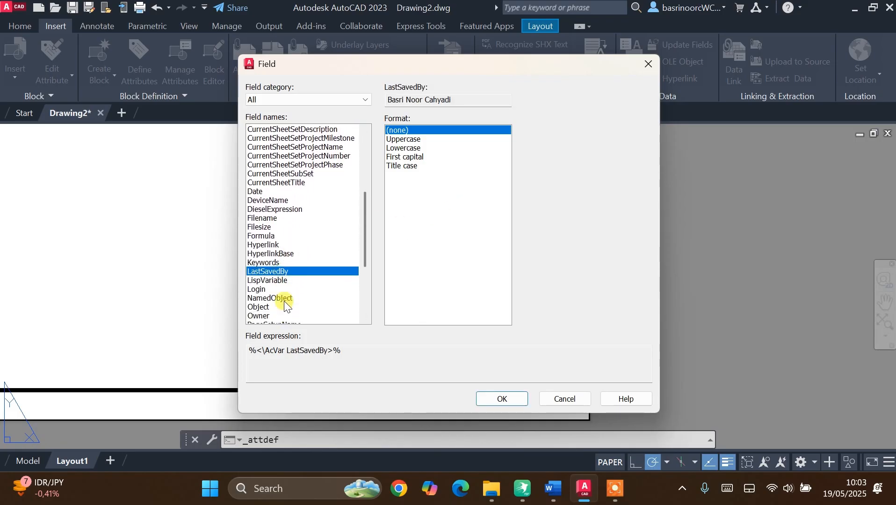
scroll(284, 304, "down", 2)
left_click(283, 263)
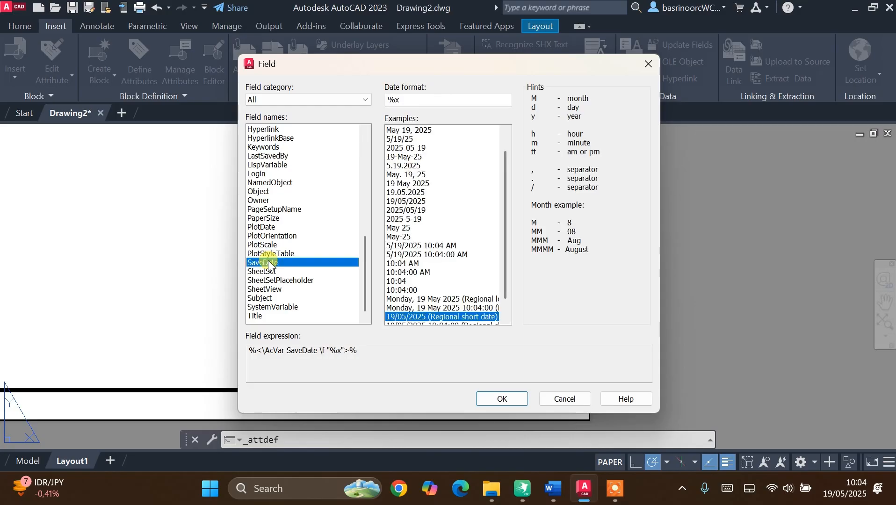
left_click(493, 400)
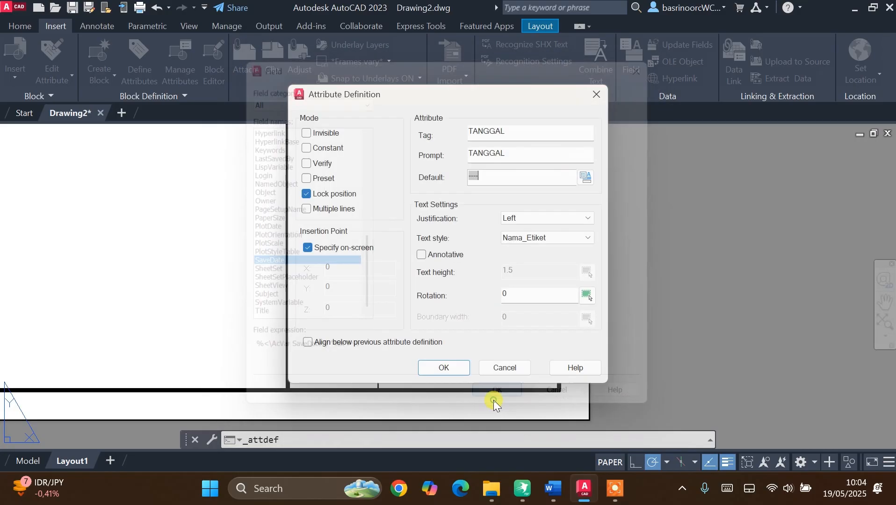
Give the TANGGAL attribute left justification and the Etiket text style, and place it after the colon in the TANGGAL row.
left_click(527, 218)
left_click(529, 228)
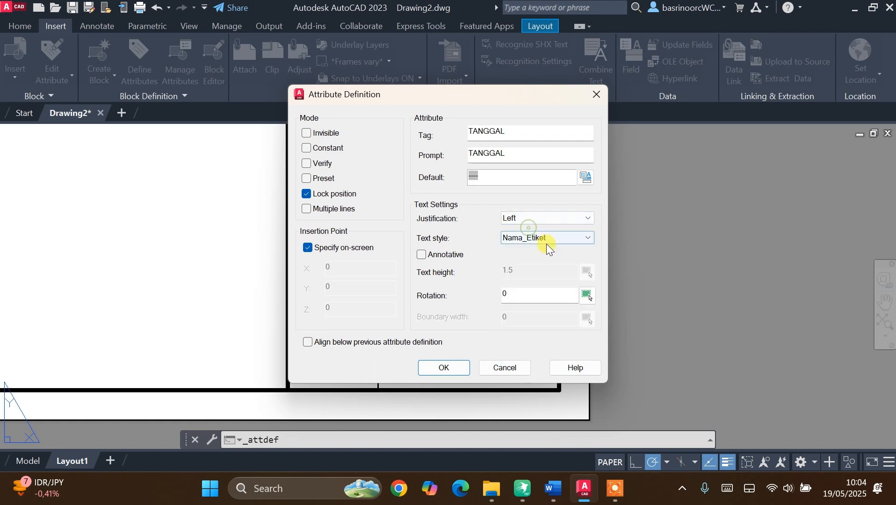
left_click(546, 242)
left_click(540, 260)
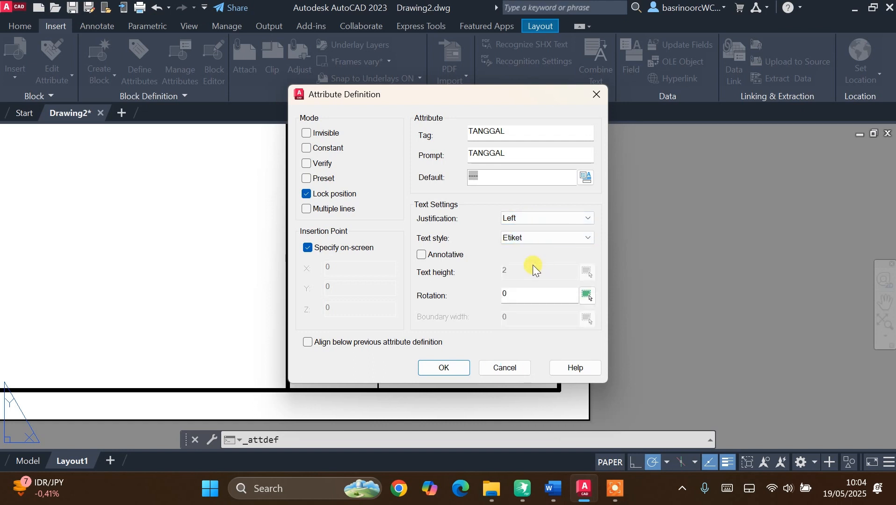
left_click(443, 369)
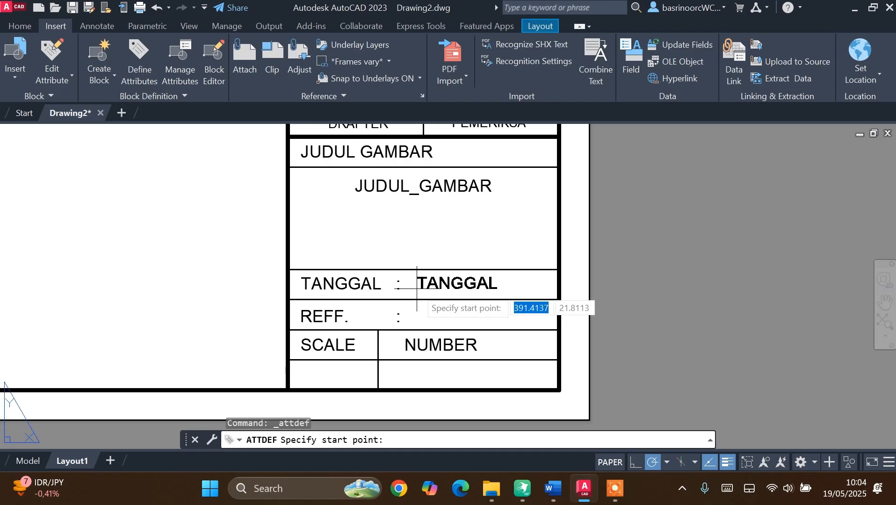
left_click(417, 289)
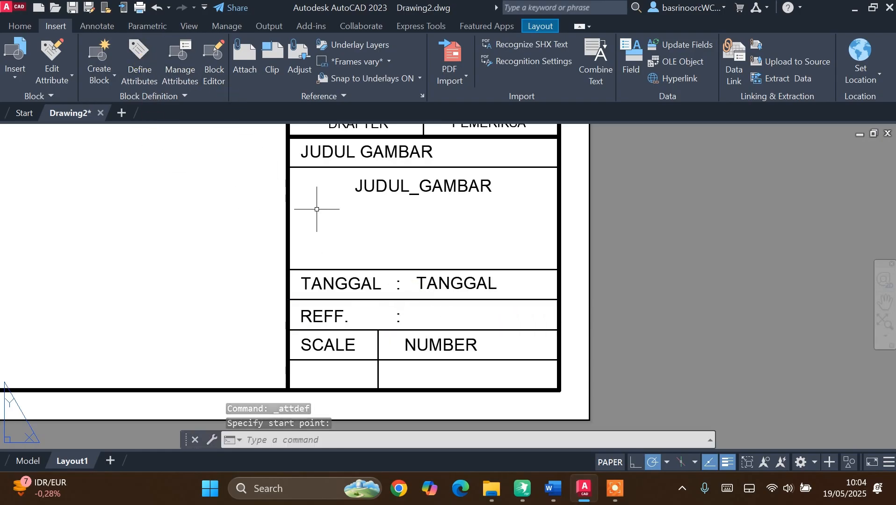
Define an attribute with tag and prompt REFF and default ###, and place it after the colon in the REFF. row.
left_click(141, 59)
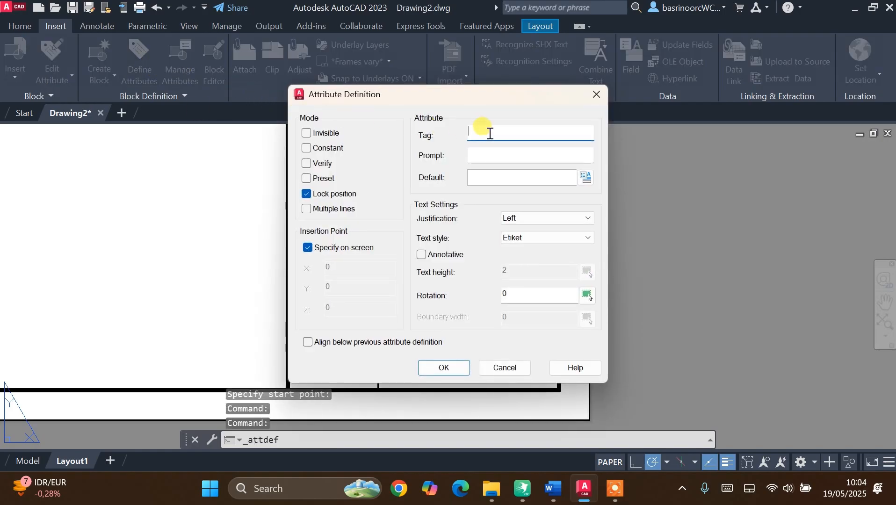
type("R")
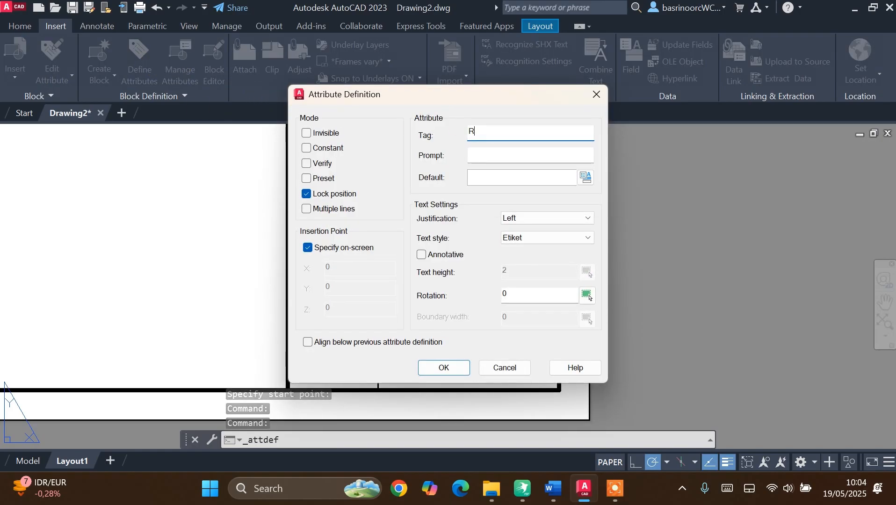
type("EFF")
key("ctrl+a")
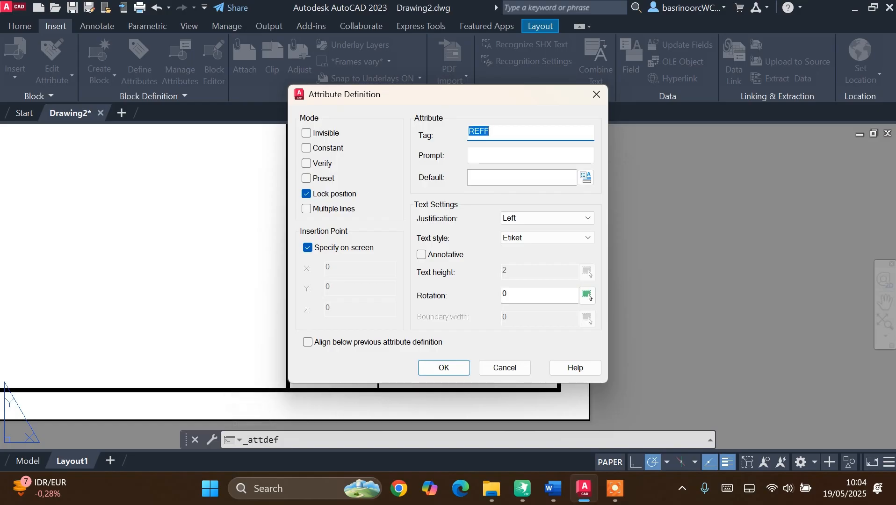
key("ctrl+c")
left_click(544, 154)
key("ctrl+v")
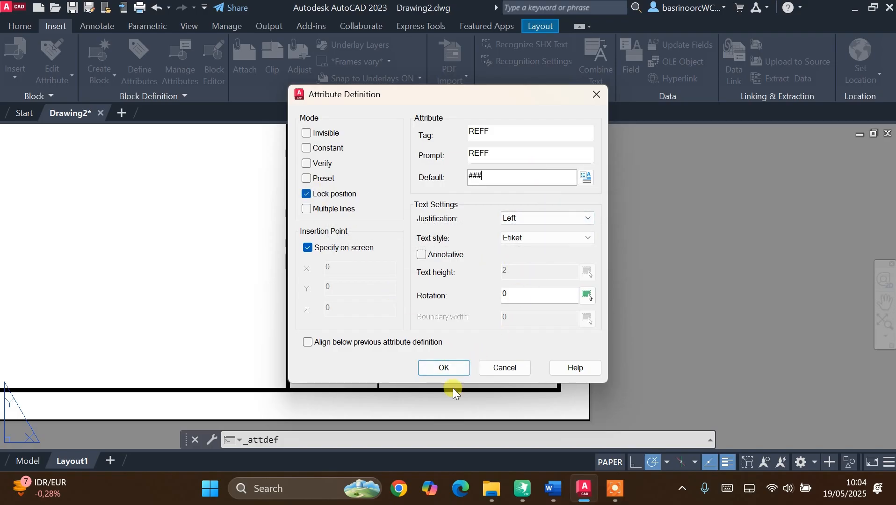
left_click(454, 369)
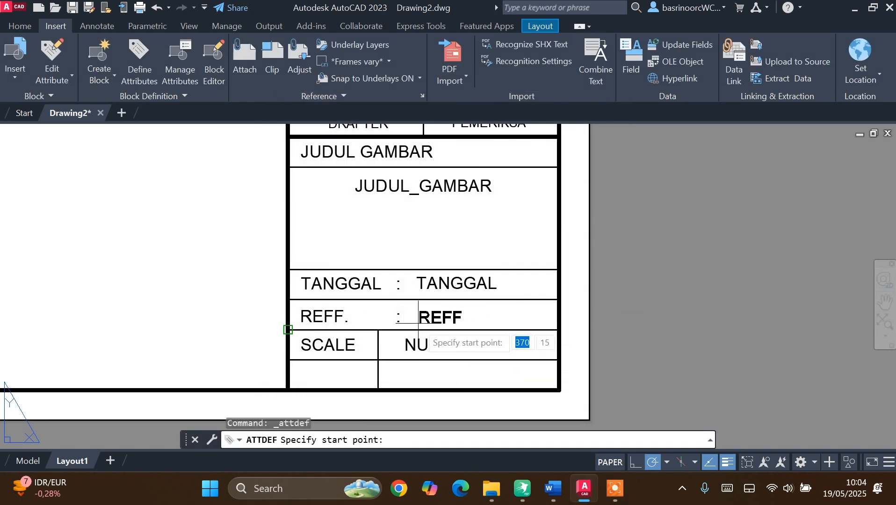
left_click(420, 322)
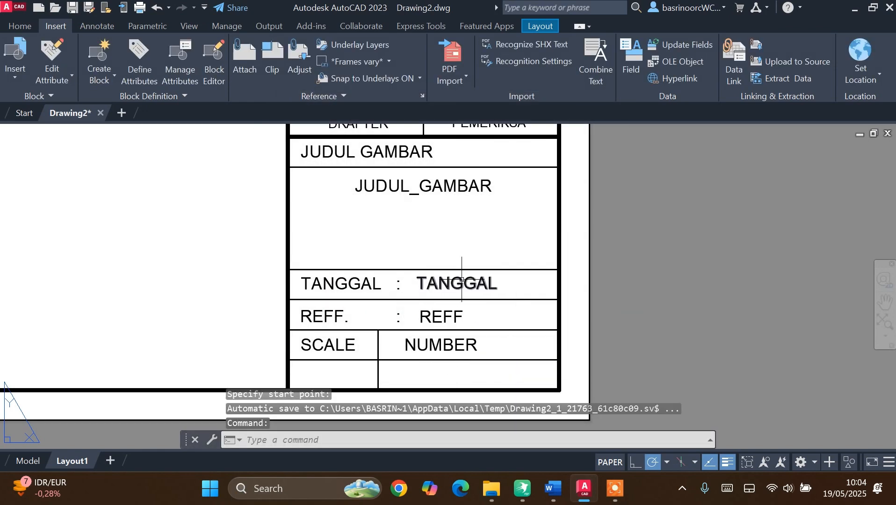
Copy the SCALE label straight down into the empty cell beneath it.
scroll(467, 285, "down", 2)
scroll(411, 340, "up", 2)
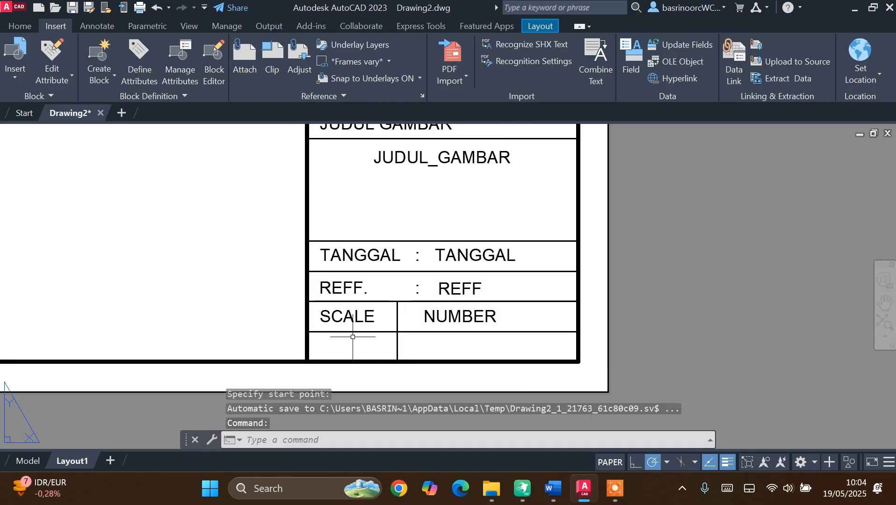
left_click(369, 314)
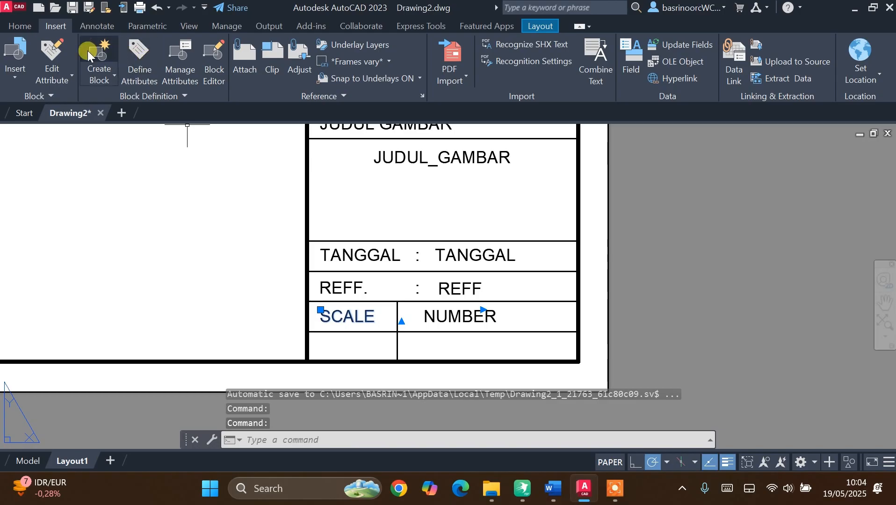
left_click(31, 26)
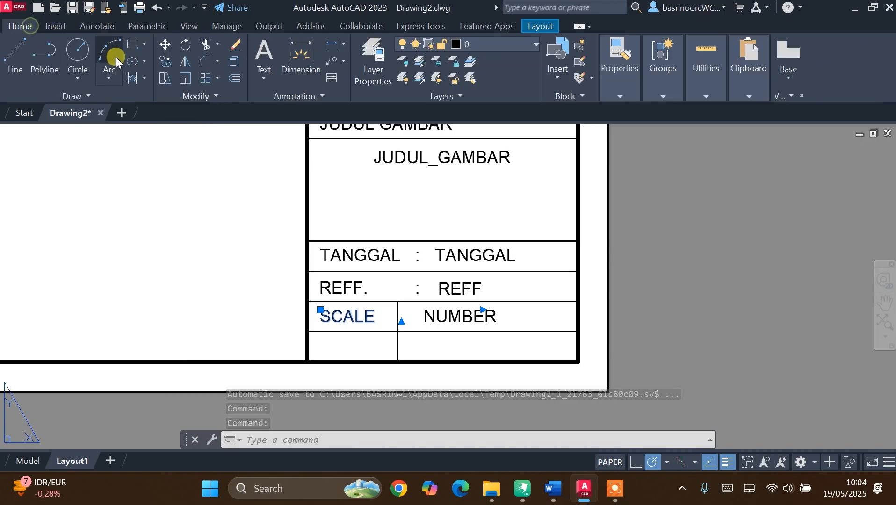
left_click(164, 62)
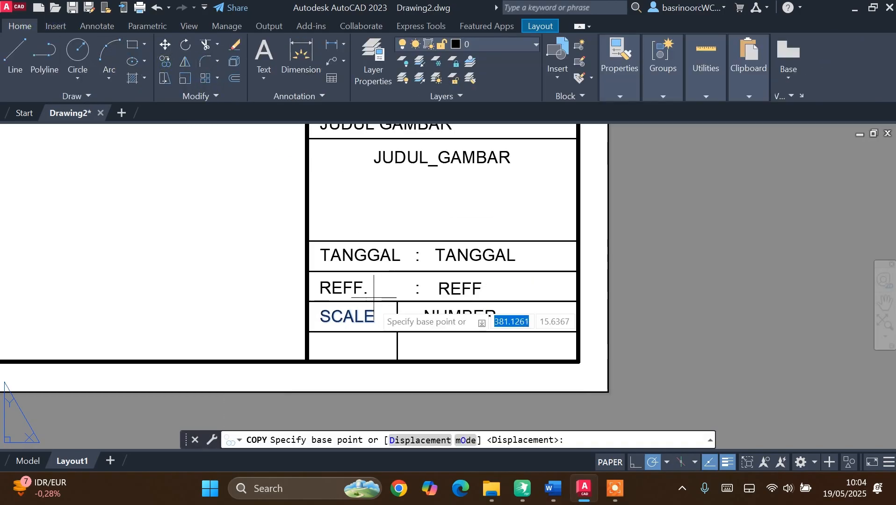
left_click(350, 314)
left_click(350, 344)
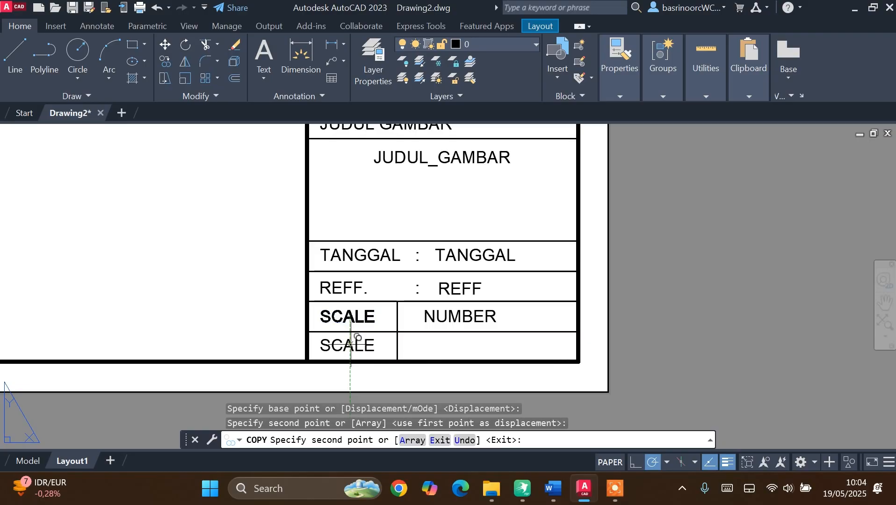
key("Escape")
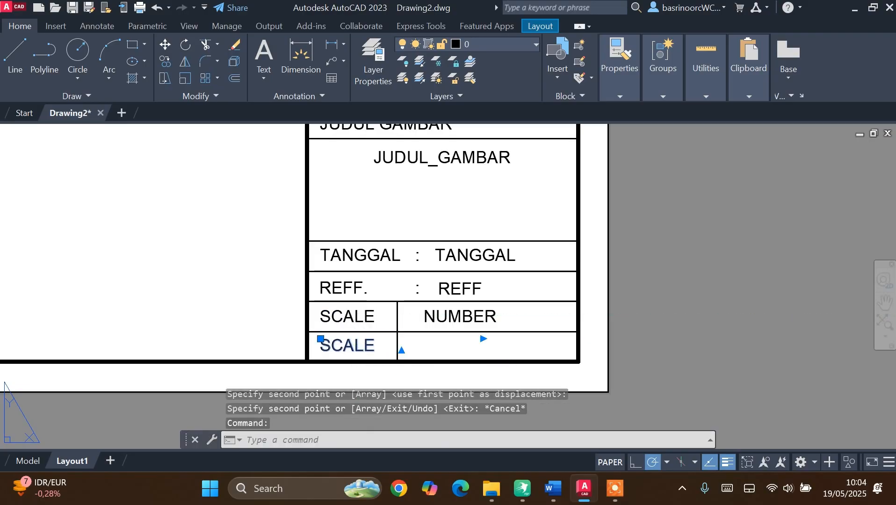
Replace the text of the copied SCALE label in the lower cell with 1:1.
double_click(417, 342)
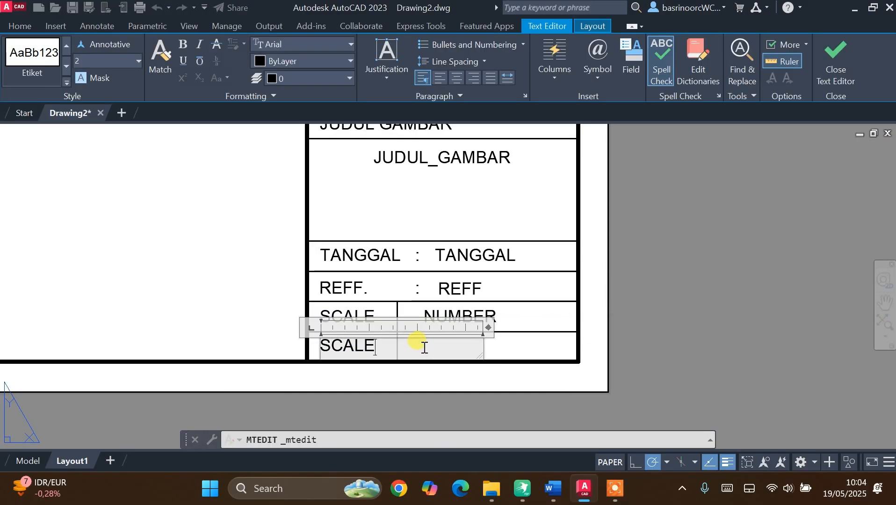
key("ctrl+a")
type("1")
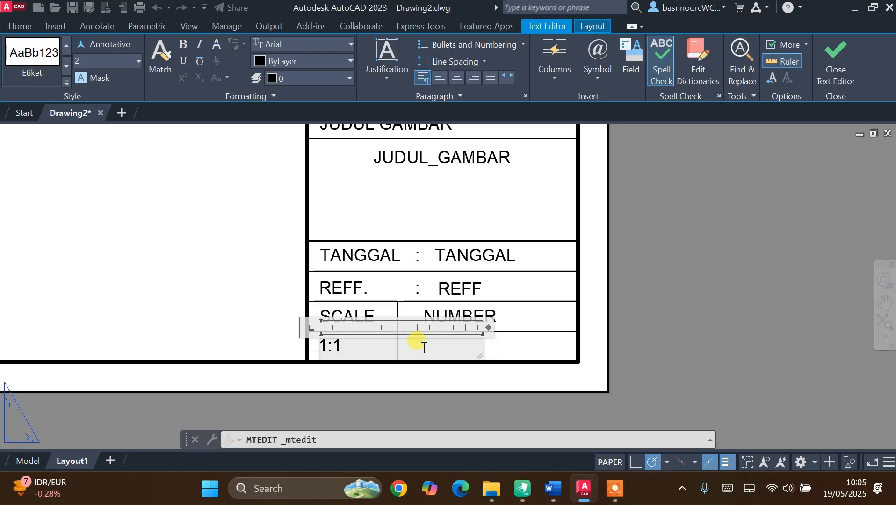
left_click(519, 349)
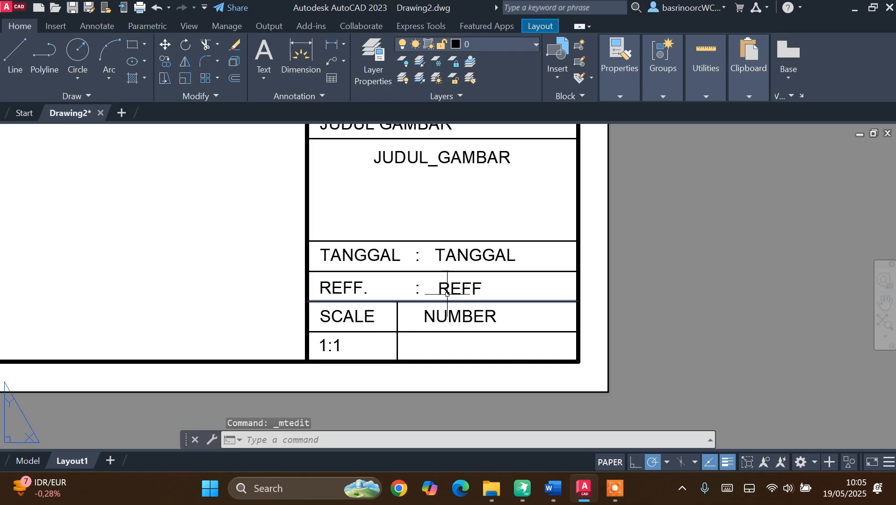
Copy the REFF attribute into the empty cell beneath the NUMBER label.
left_click(168, 63)
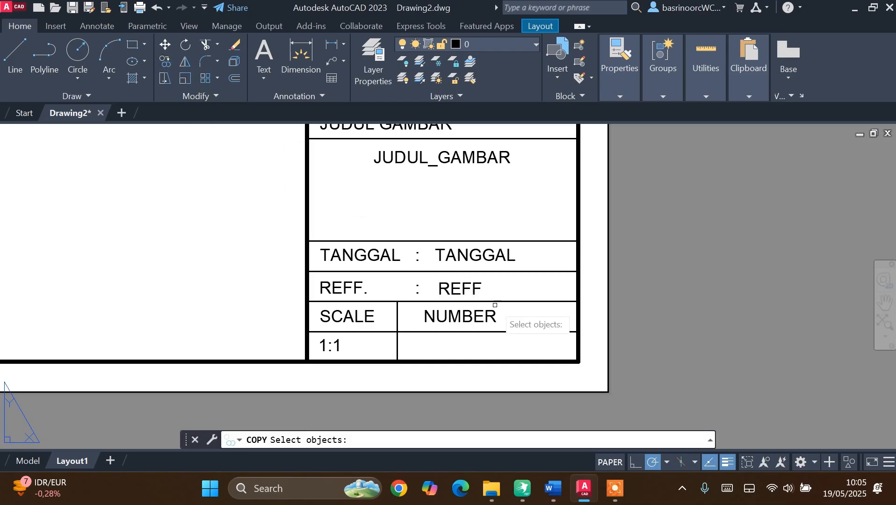
left_click(449, 285)
key("Return")
left_click(444, 291)
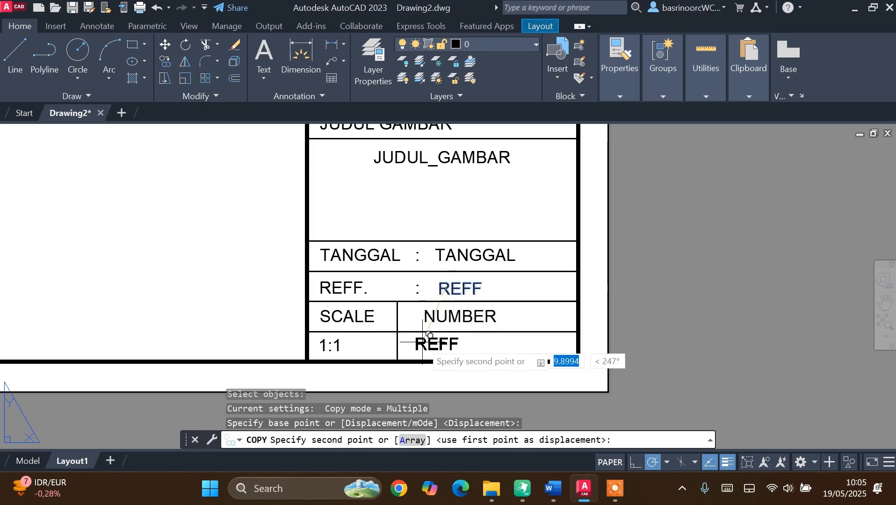
left_click(416, 346)
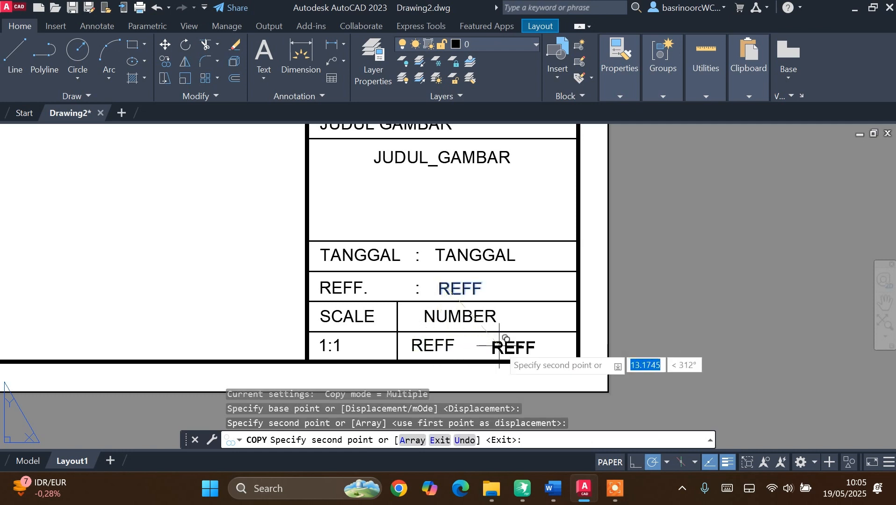
key("Escape")
Change both the tag and the prompt of the copied REFF attribute below the NUMBER label to NUMBER.
double_click(449, 345)
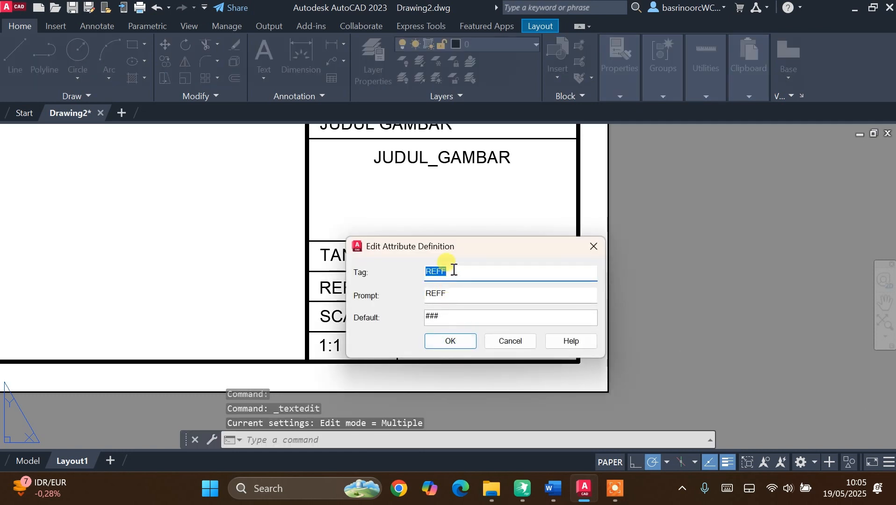
type("NUMBER")
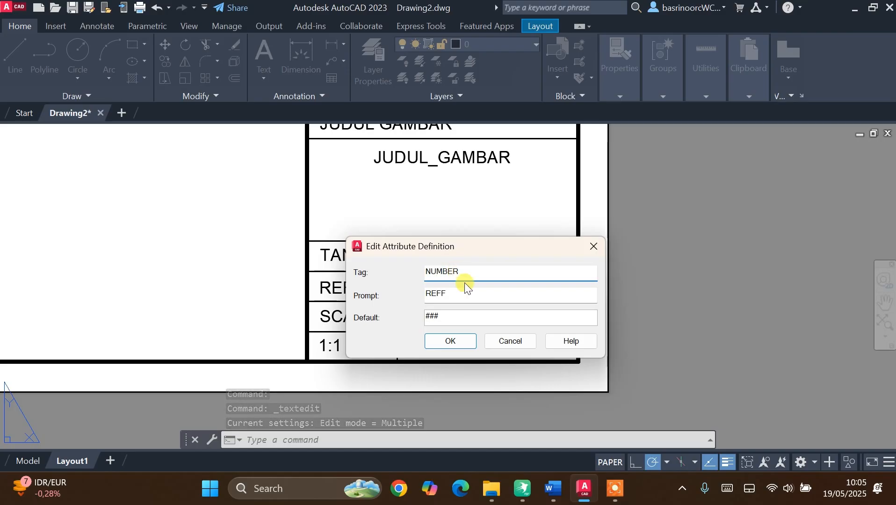
left_click(463, 294)
left_click_drag(464, 296, 404, 295)
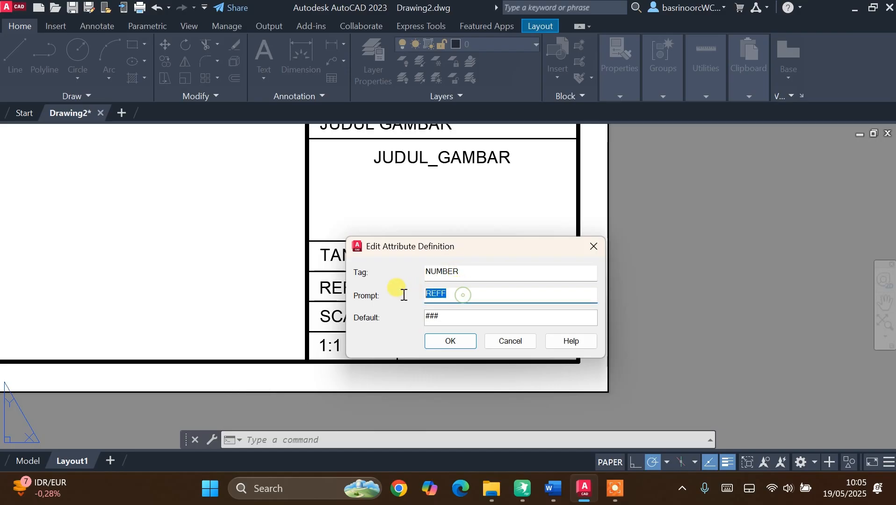
type("NUMBER")
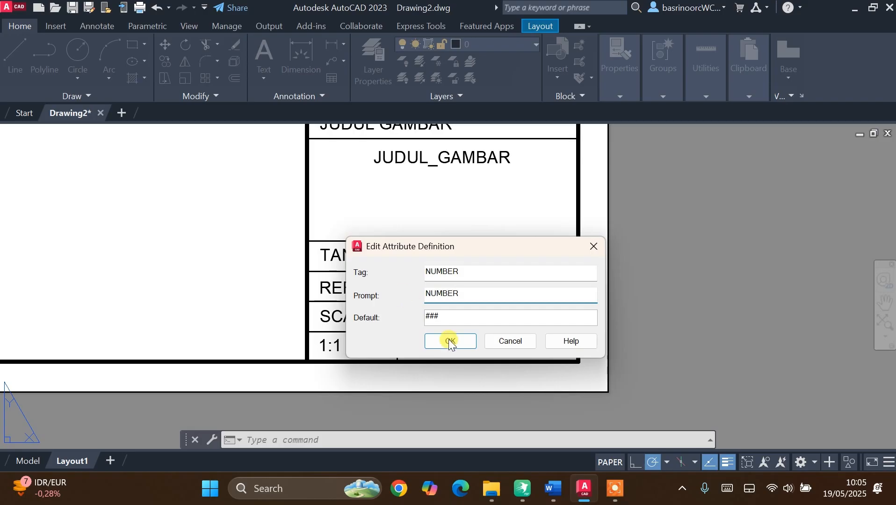
left_click(450, 342)
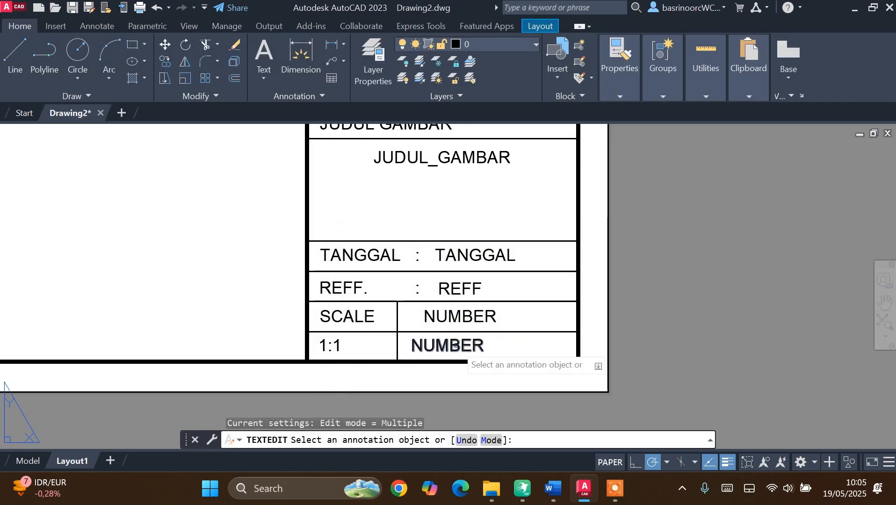
key("Escape")
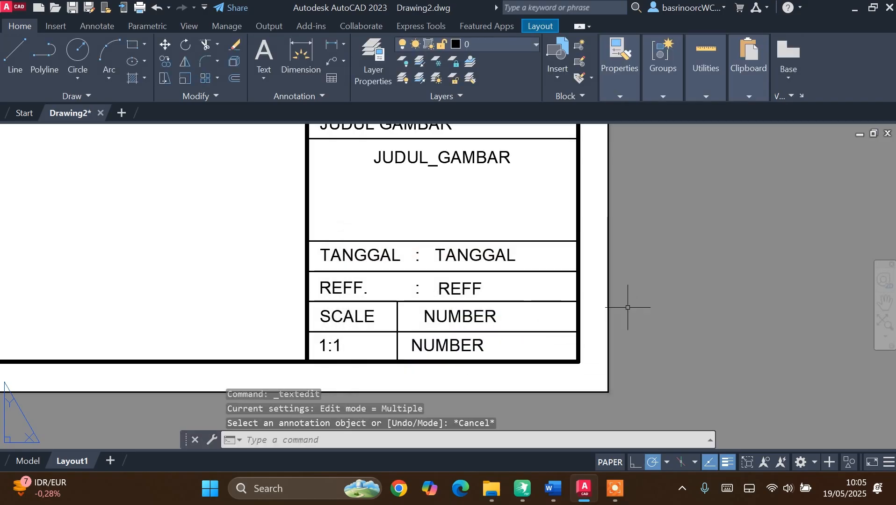
Examine the title block cells from OWNER down to NUMBER and the overall sheet layout.
scroll(627, 307, "down", 5)
scroll(579, 304, "up", 4)
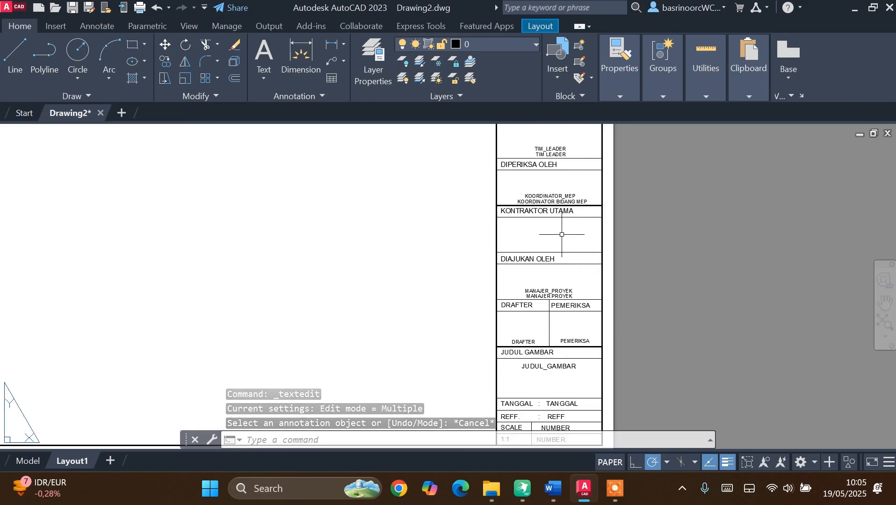
scroll(487, 242, "down", 4)
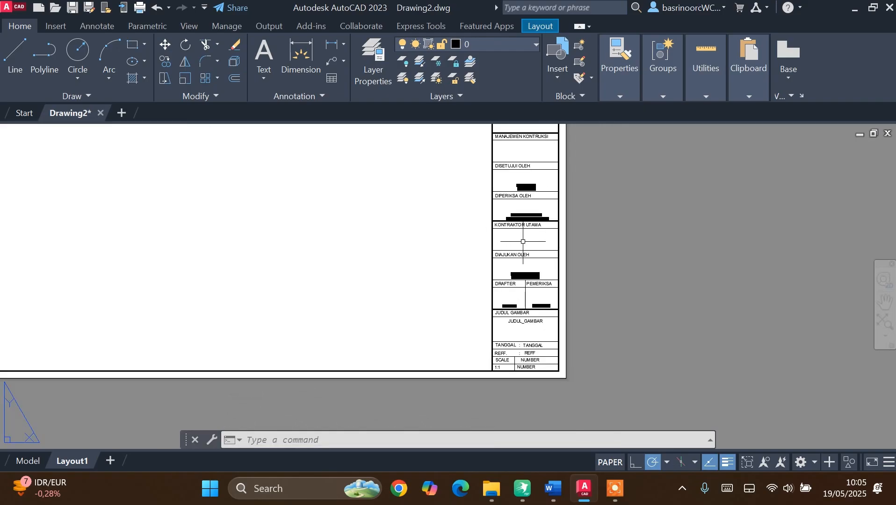
scroll(534, 187, "up", 2)
scroll(530, 189, "up", 4)
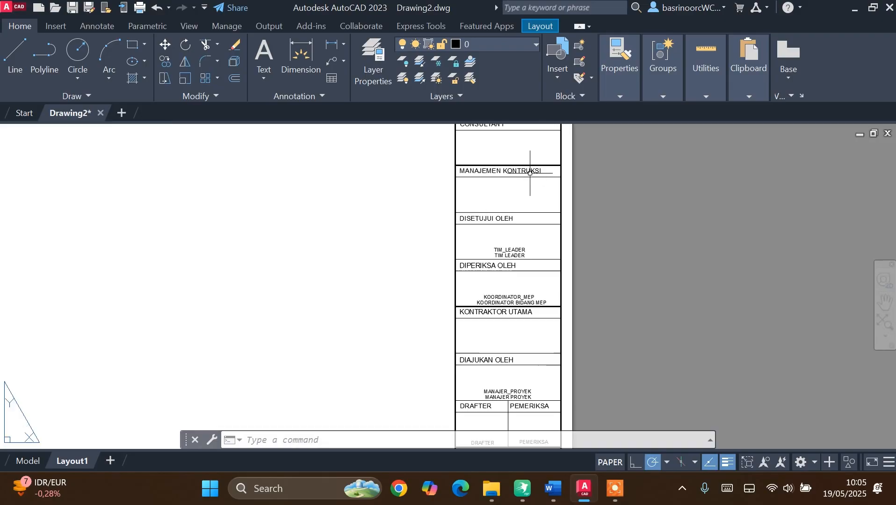
scroll(478, 253, "down", 4)
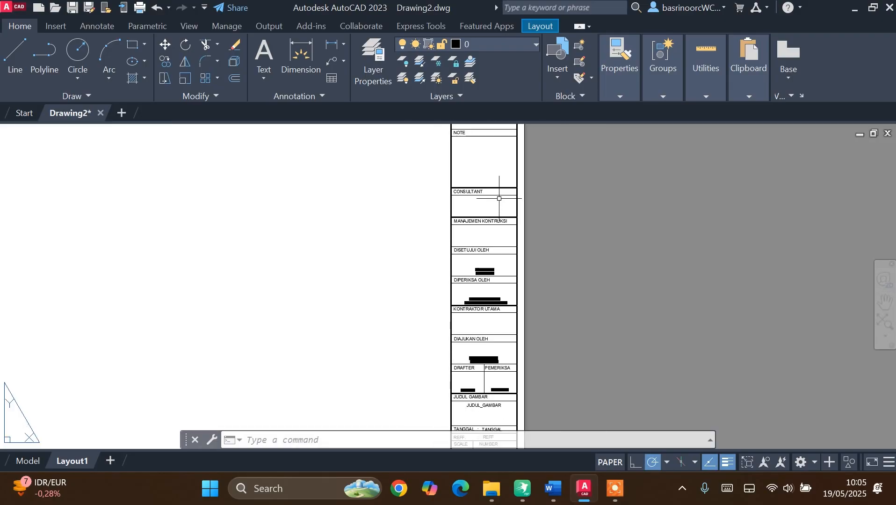
scroll(497, 198, "up", 4)
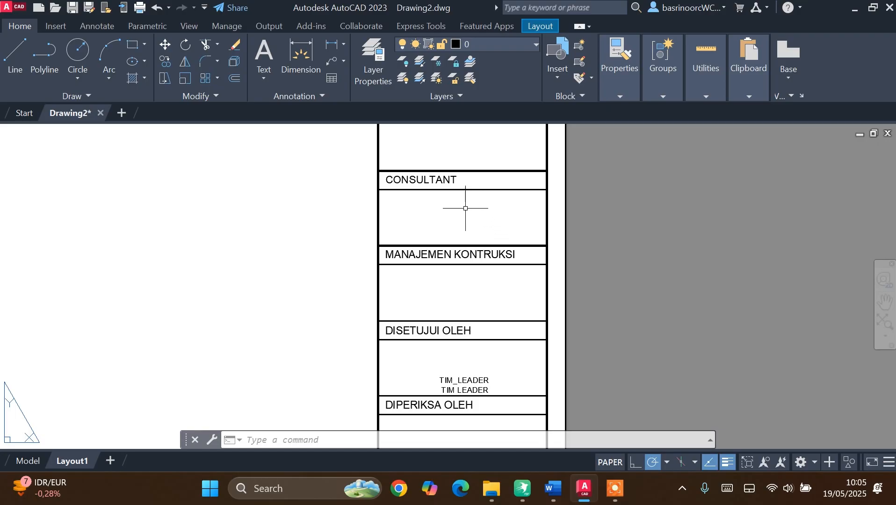
scroll(463, 208, "down", 4)
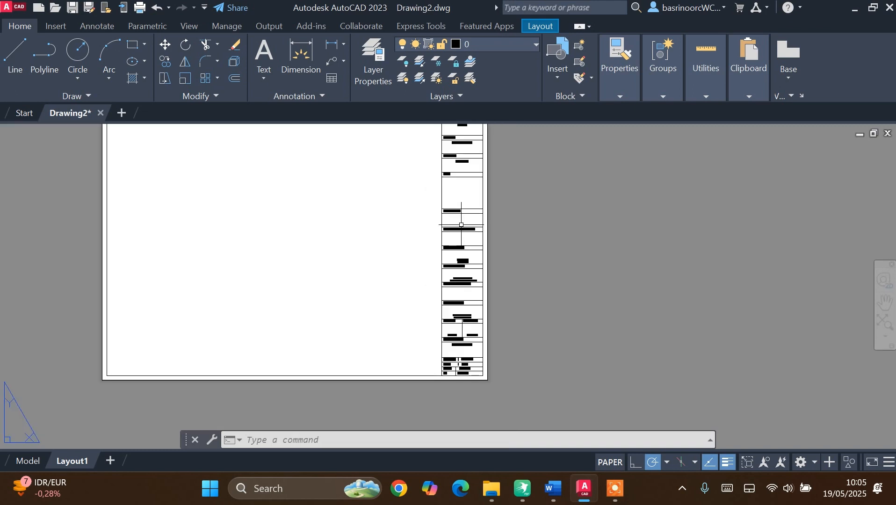
scroll(463, 177, "down", 2)
scroll(467, 163, "up", 6)
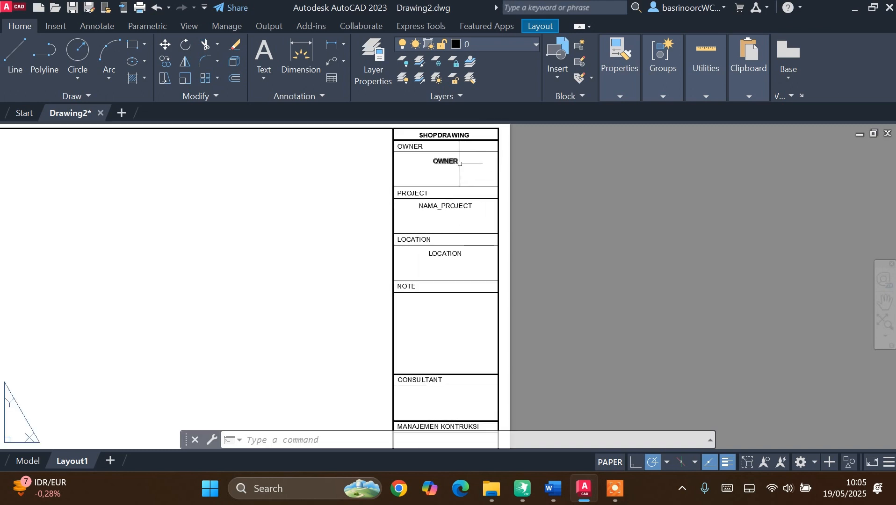
scroll(459, 165, "down", 6)
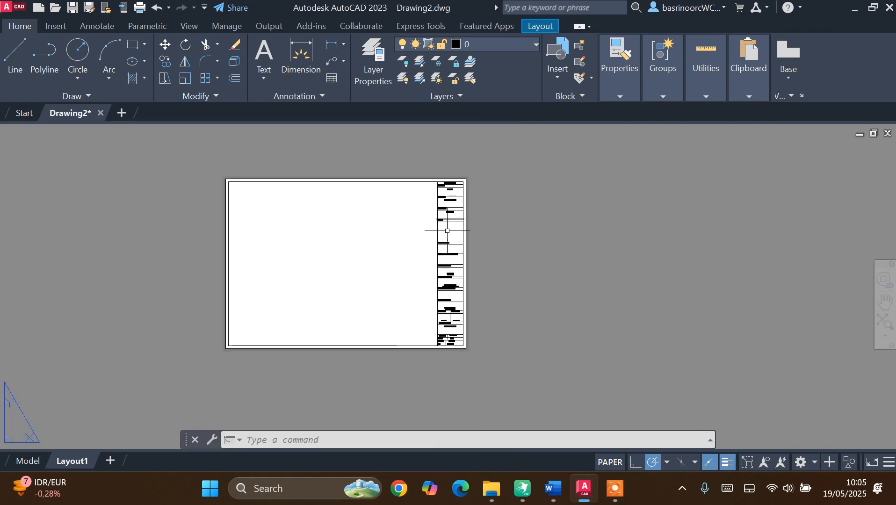
scroll(440, 279, "up", 2)
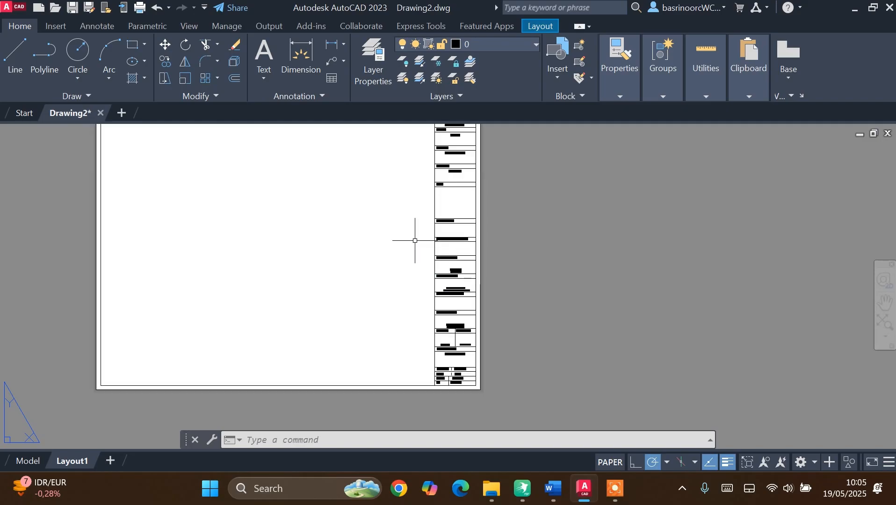
scroll(212, 346, "down", 2)
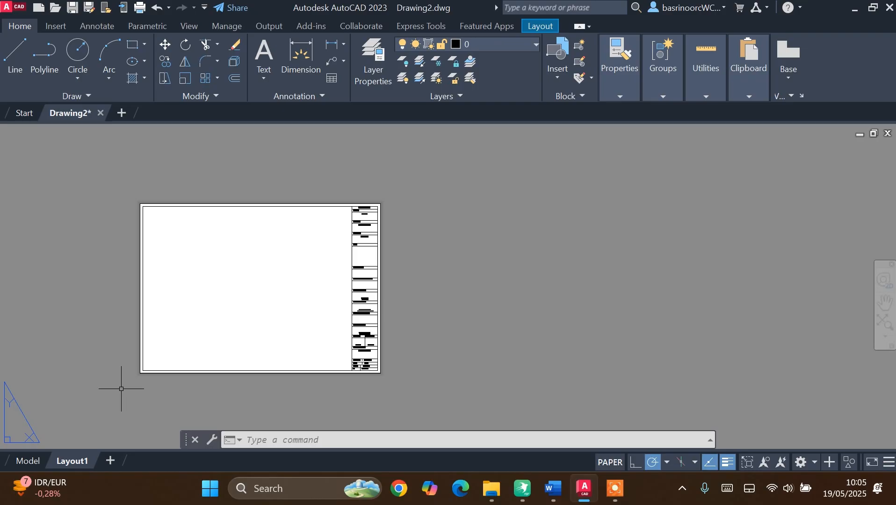
Create a rectangular viewport with MVIEW from the frame's lower-left inner corner to the title block's upper-left corner.
scroll(126, 381, "up", 2)
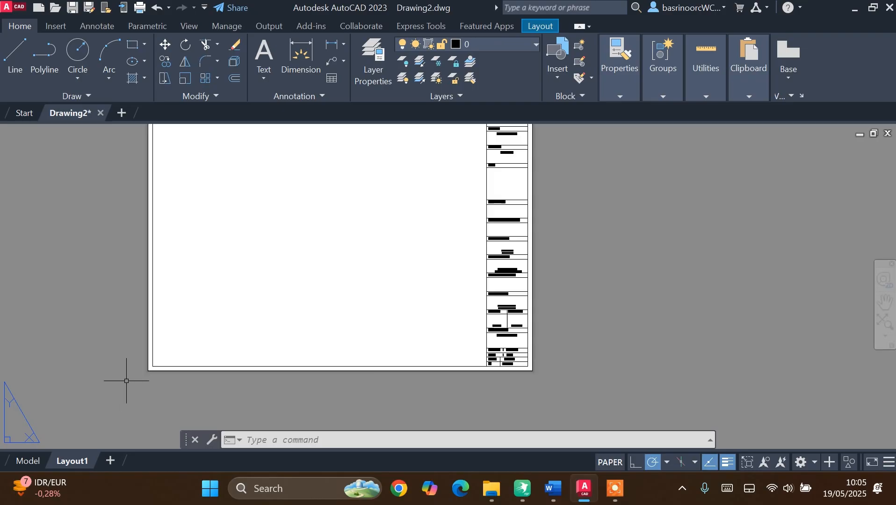
left_click(275, 440)
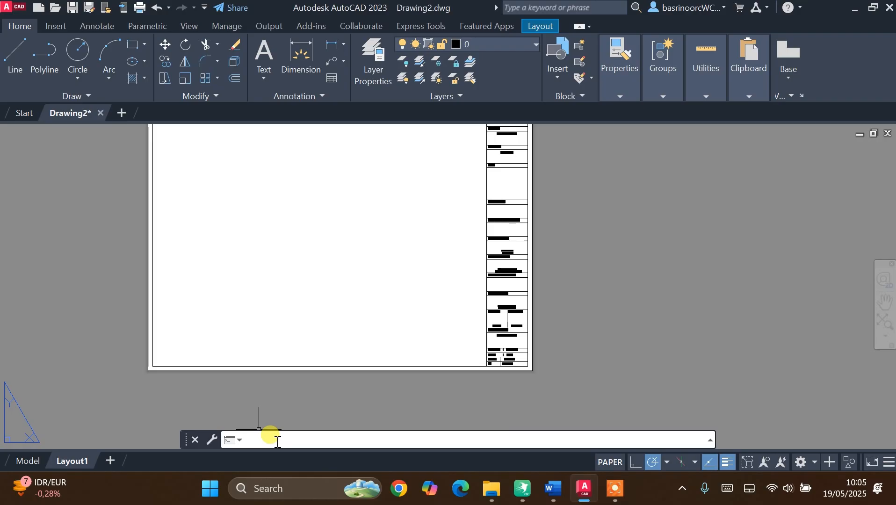
type("MVIEW")
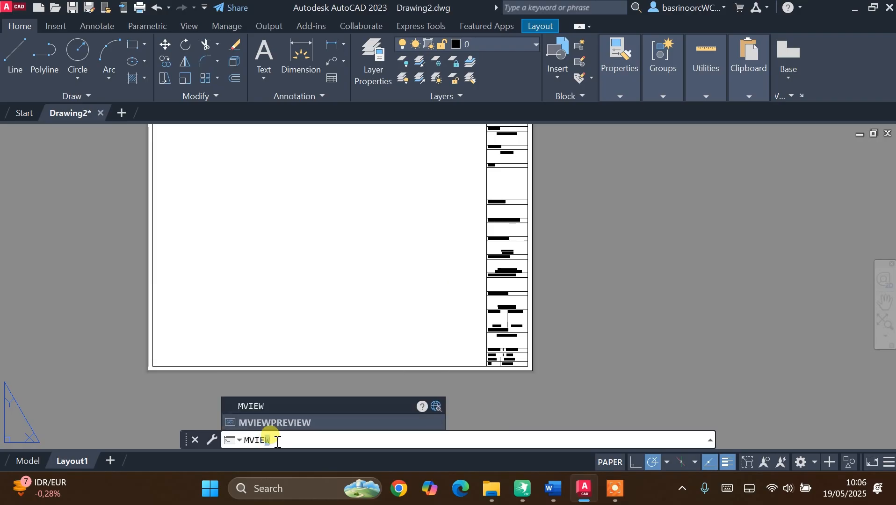
key("Return")
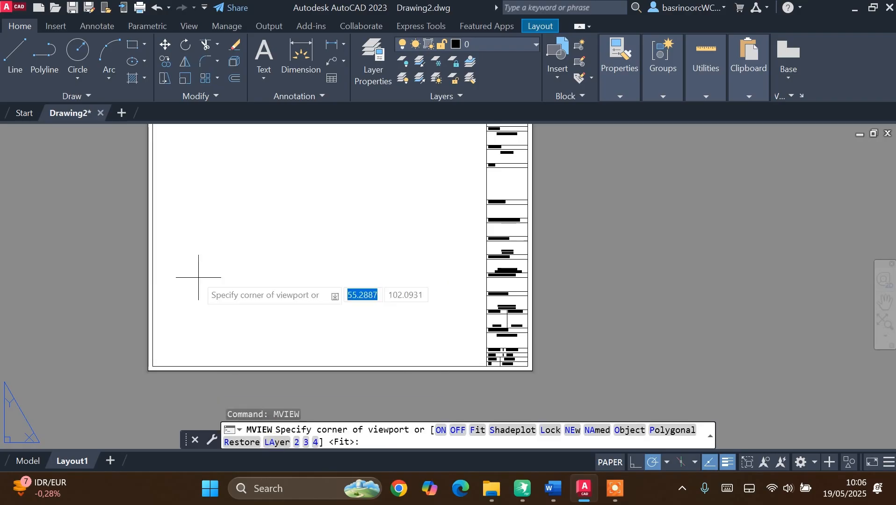
left_click(153, 366)
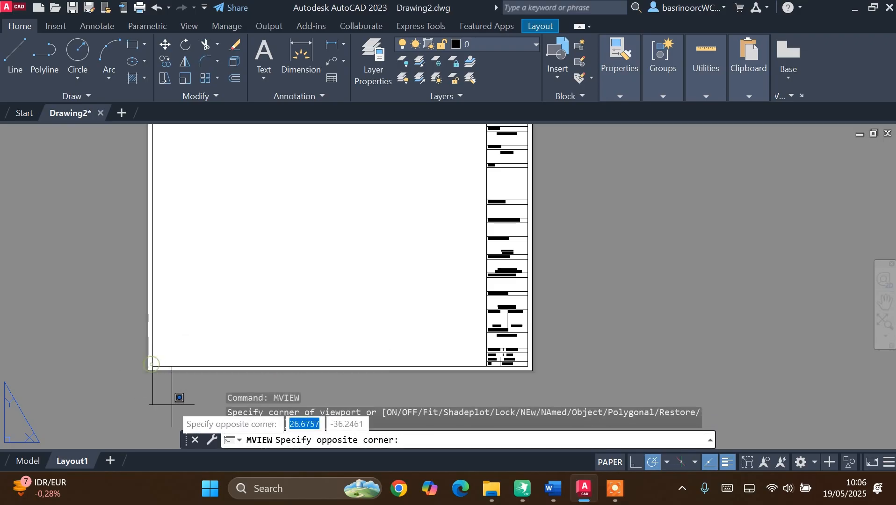
scroll(178, 393, "down", 3)
scroll(301, 285, "up", 3)
scroll(301, 285, "up", 4)
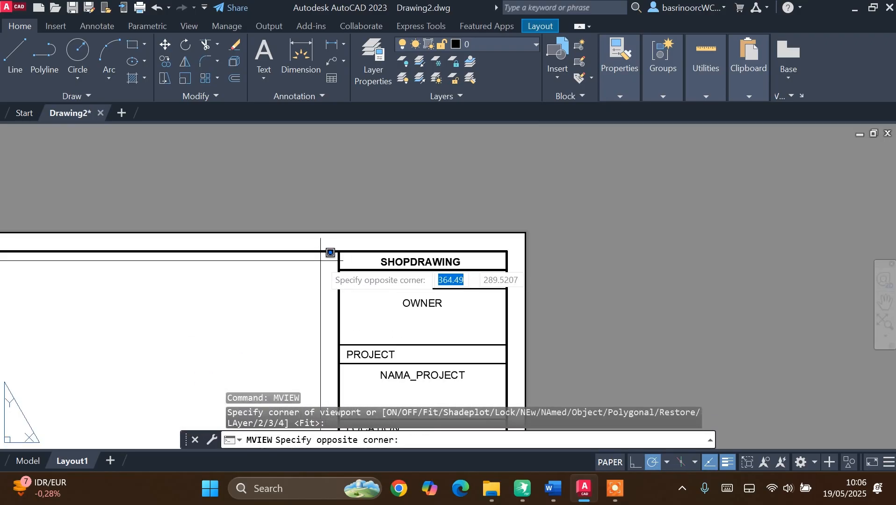
left_click(339, 251)
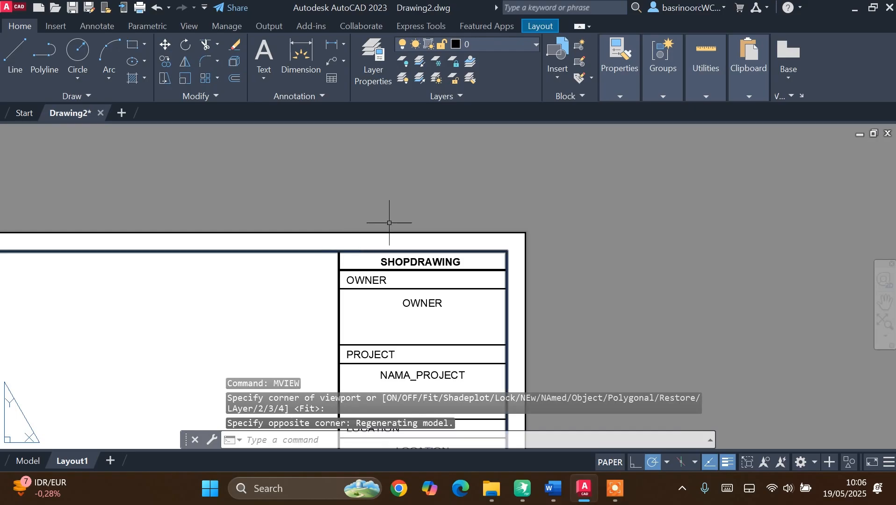
Start a BLOCK definition named ETIKET ELECTRICAL A3 with the description "ETIKET ELECTRICAL A3 (420*297)".
scroll(376, 266, "down", 5)
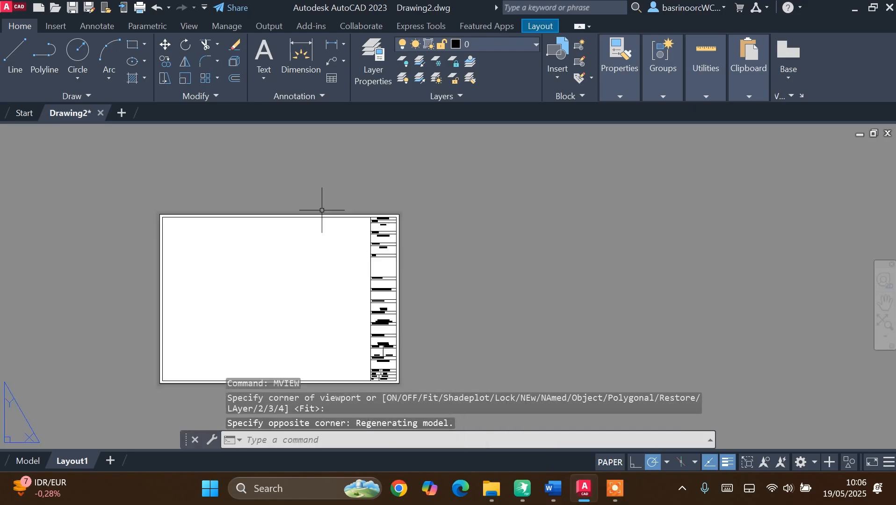
left_click(299, 435)
type("BLO")
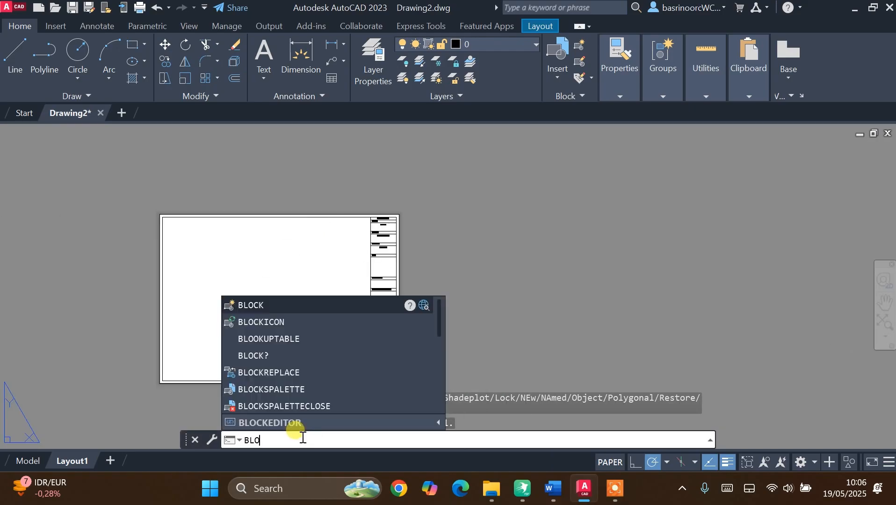
type("V")
type("CK")
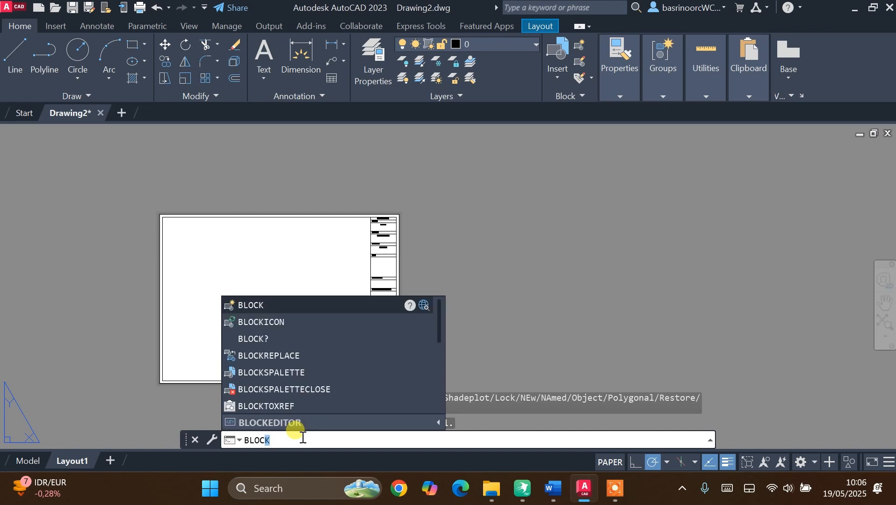
key("Return")
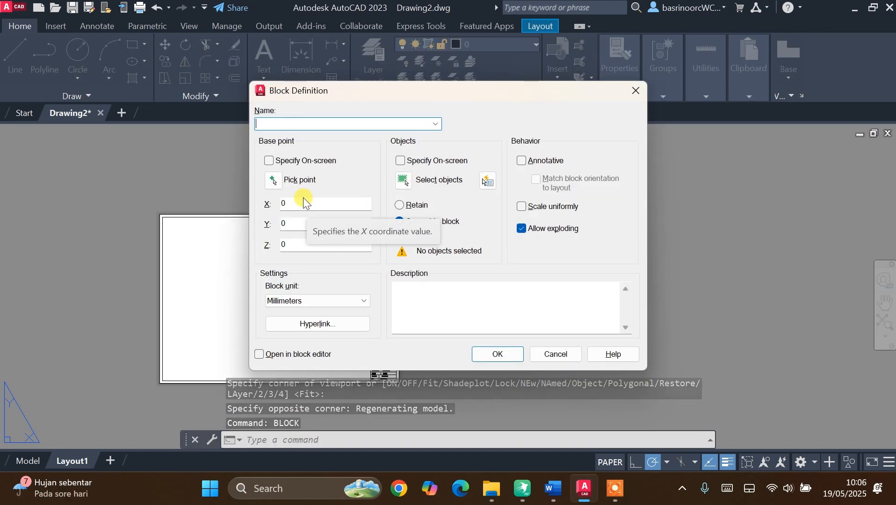
type("ETIKET ELECTRICAL A3")
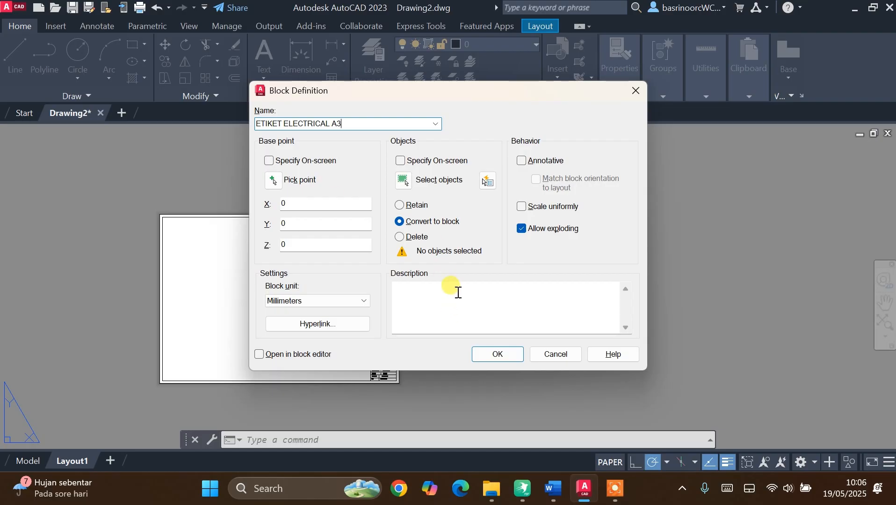
left_click(429, 295)
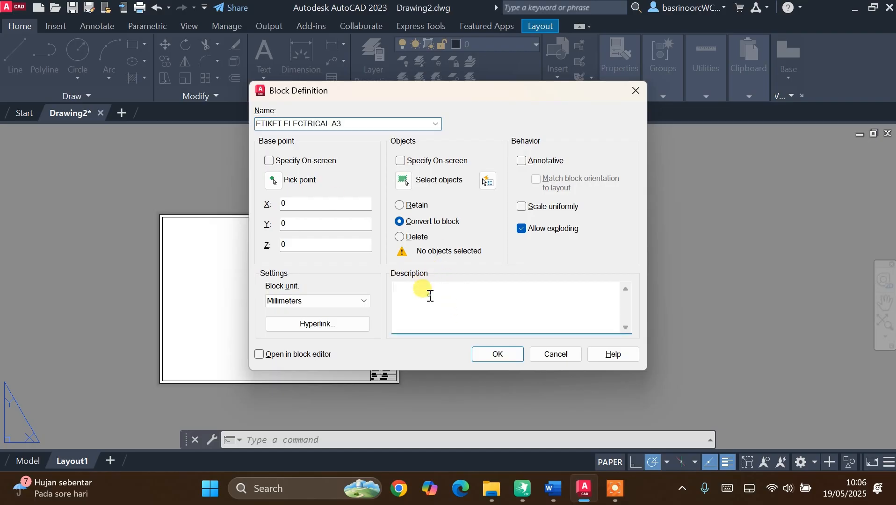
type("ETIKET ELECTRICAL A3")
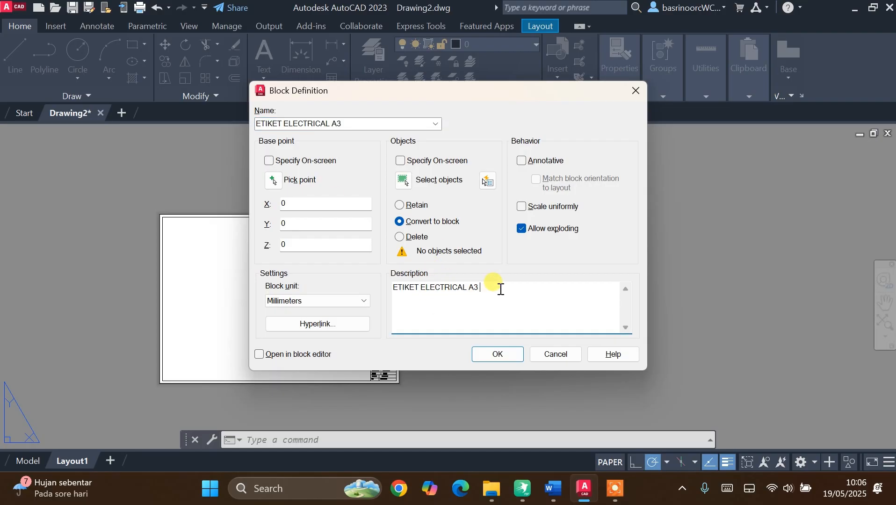
type("20*297)")
Set the block's base point at the lower-left corner of the sheet's outer frame.
left_click(276, 182)
scroll(163, 386, "up", 2)
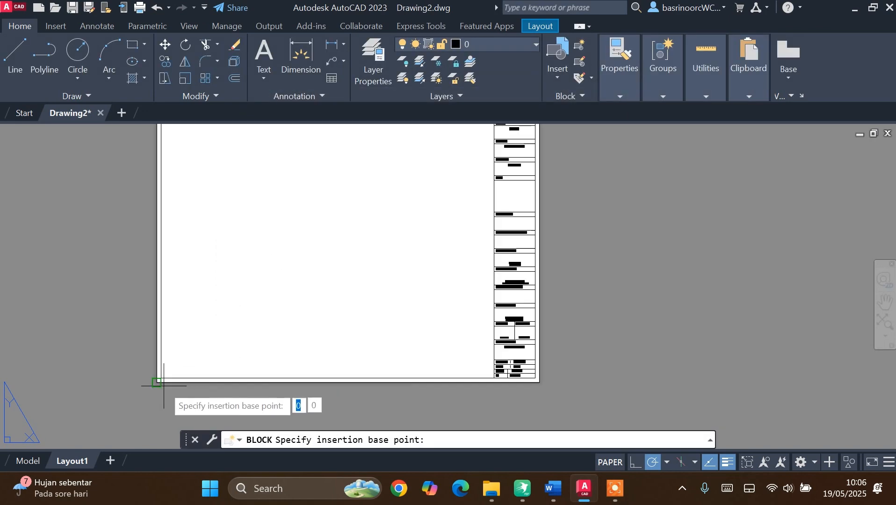
scroll(164, 386, "up", 2)
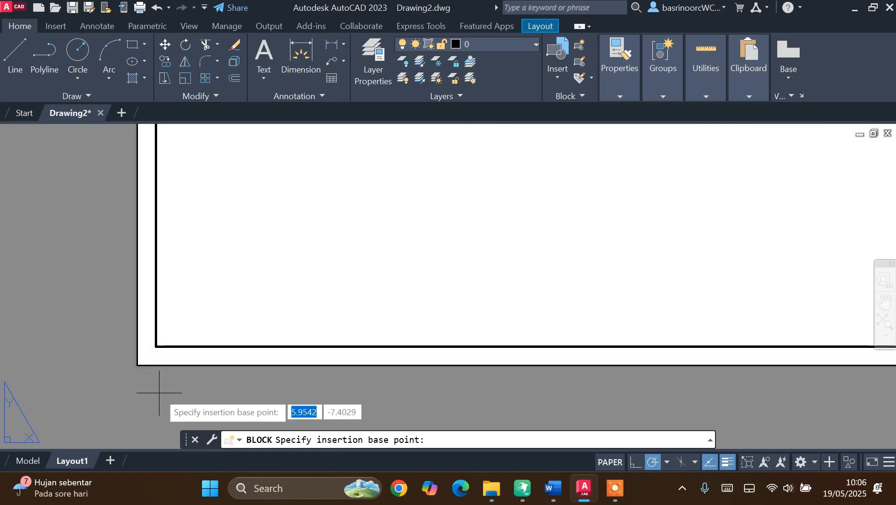
left_click(137, 366)
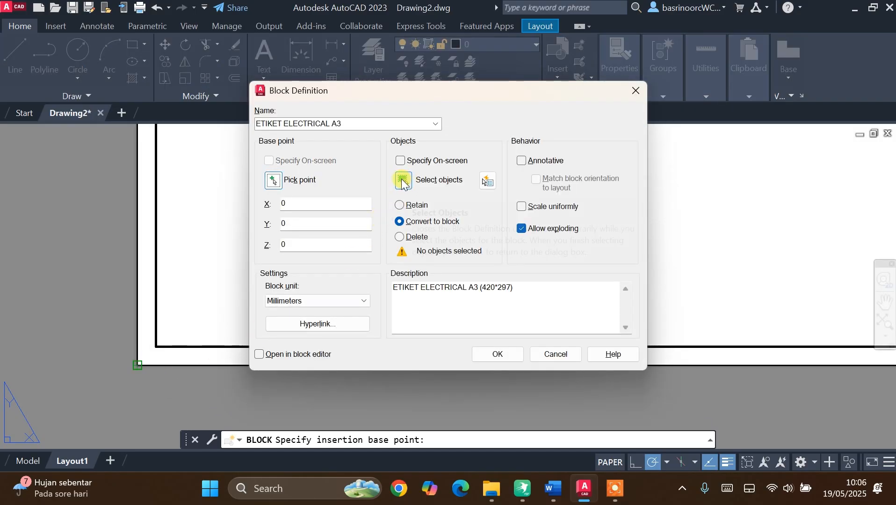
Select the whole frame, title block and viewport as the block's objects, then convert them to a block with the default attribute values.
left_click(402, 183)
scroll(273, 350, "down", 2)
scroll(256, 376, "down", 2)
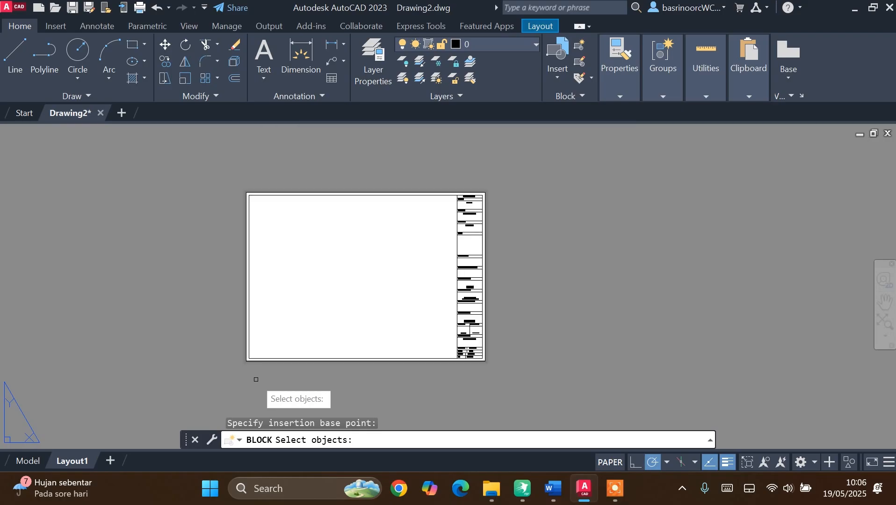
left_click(237, 374)
left_click(541, 166)
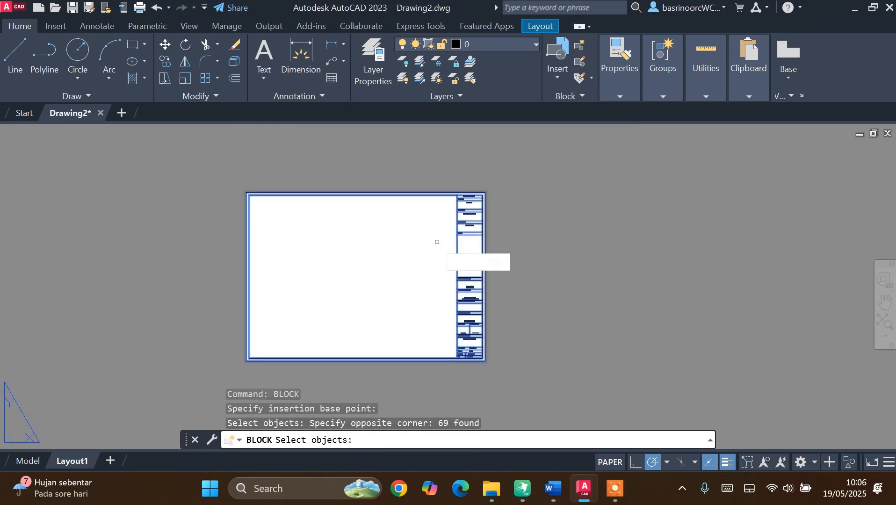
key("Return")
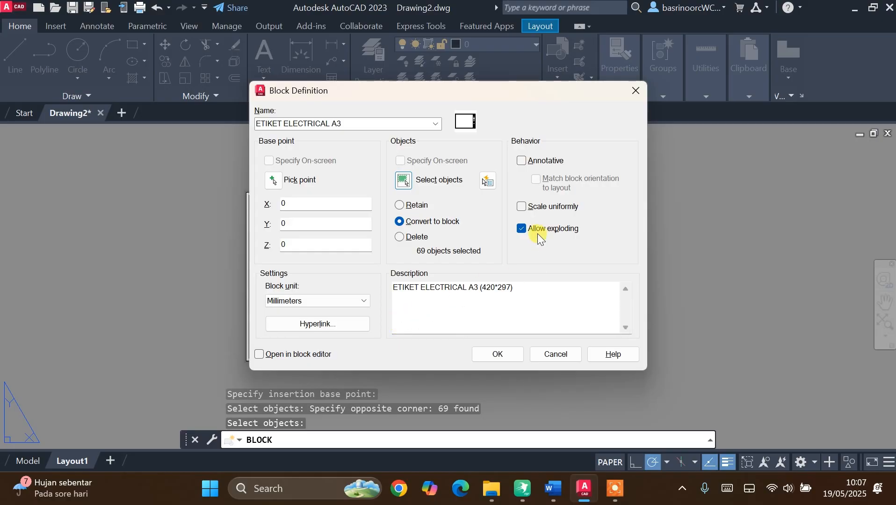
left_click(486, 356)
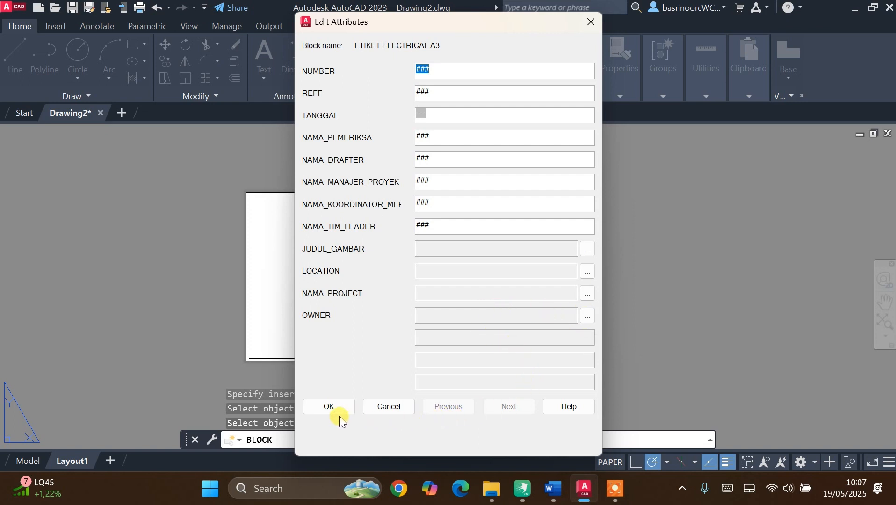
left_click(331, 407)
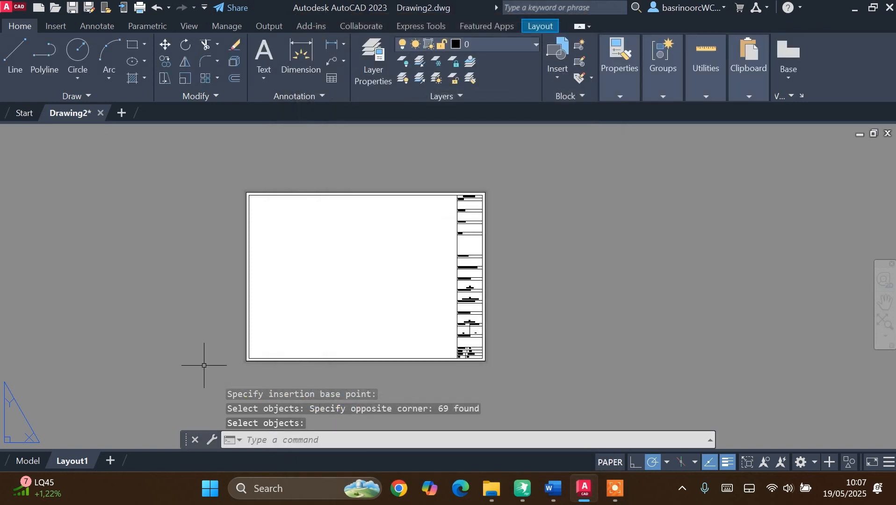
Rename the layout Layout1 as "Layout1 A3".
scroll(276, 251, "down", 2)
scroll(274, 224, "up", 2)
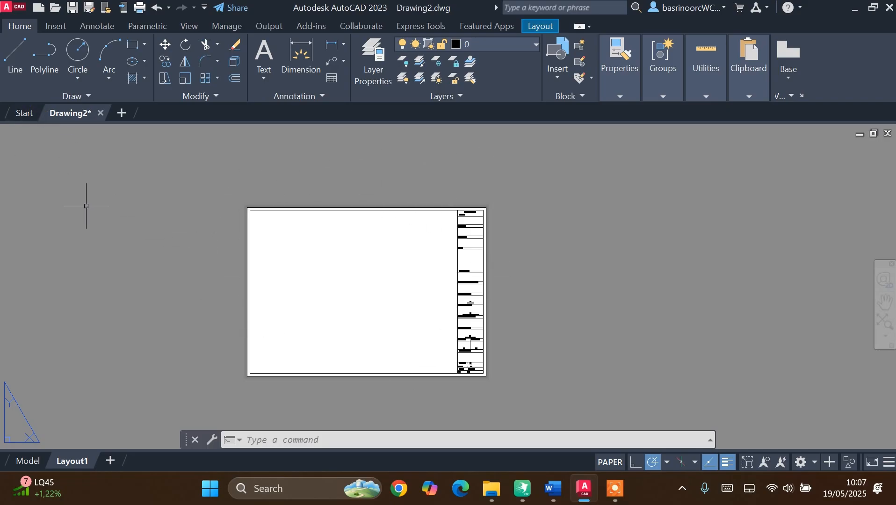
right_click(87, 460)
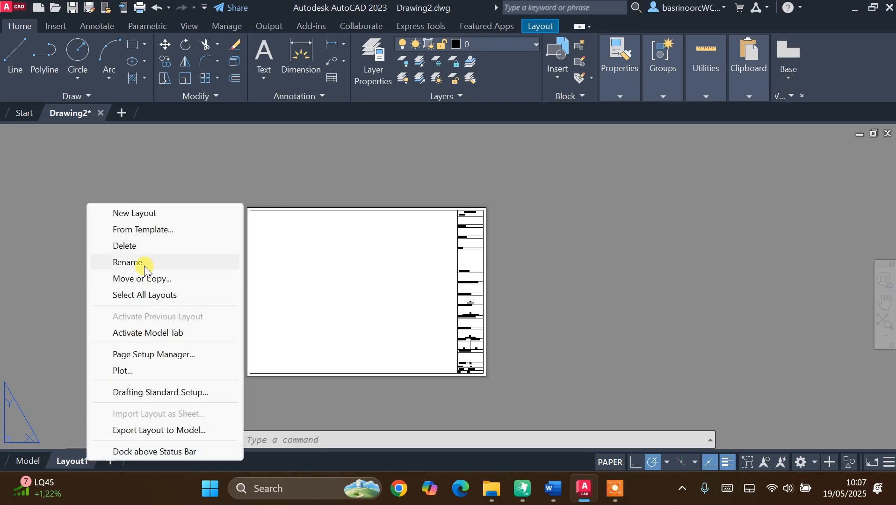
left_click(127, 262)
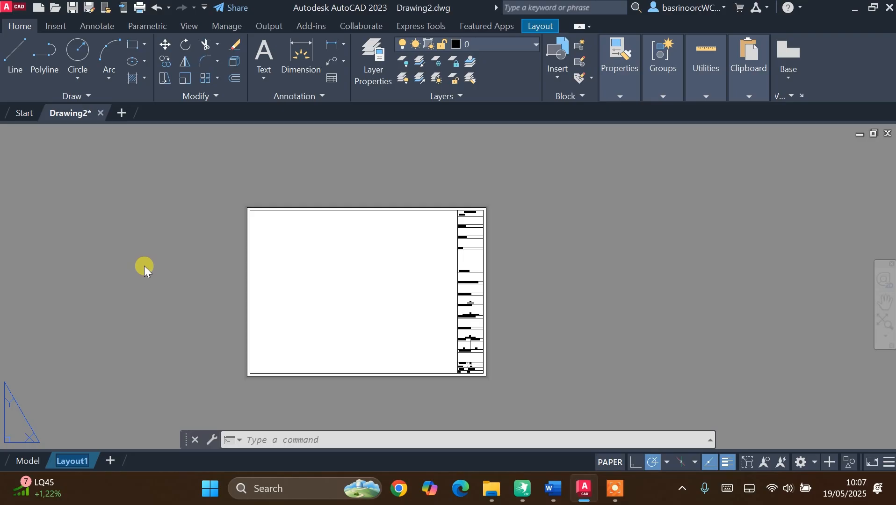
key("Right")
type("a")
key("BackSpace")
type("(a")
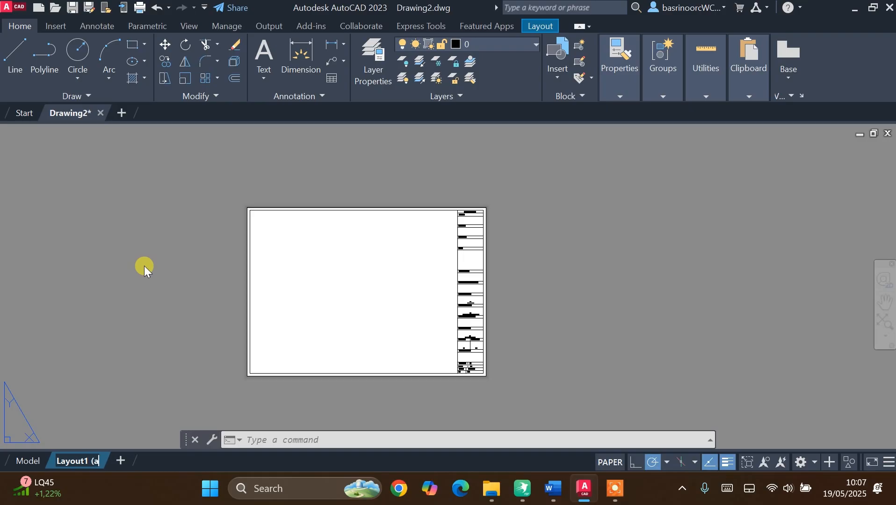
key("BackSpace")
key("BackSpace")
key("BackSpace")
type("A3")
key("Return")
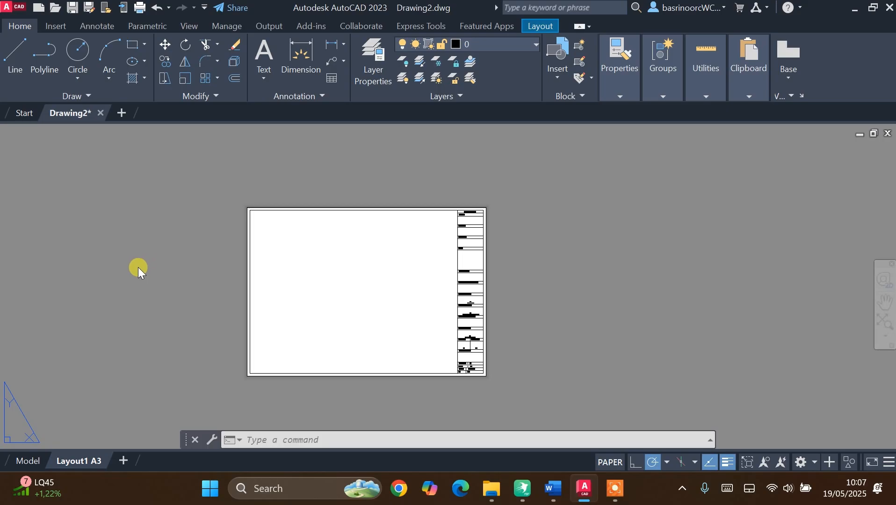
Begin saving the drawing as an AutoCAD Drawing Template (*.dwt) in the SheetSets template folder.
left_click(24, 10)
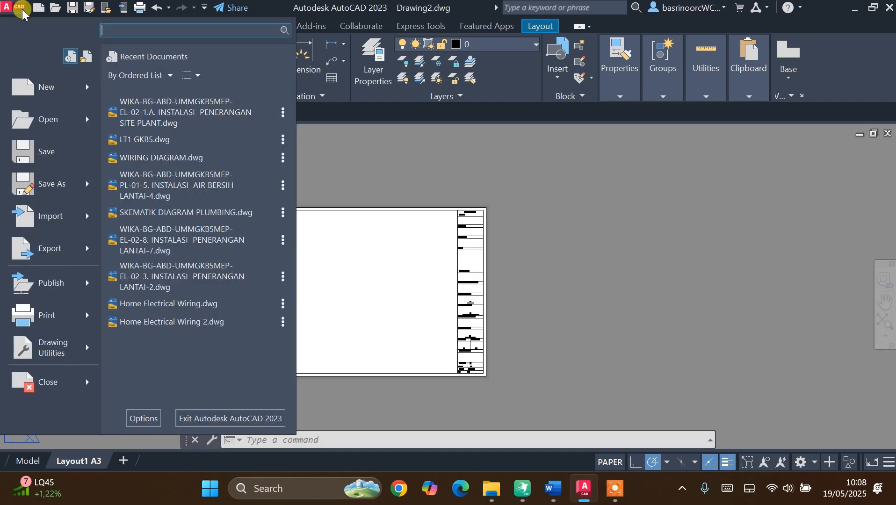
left_click(71, 182)
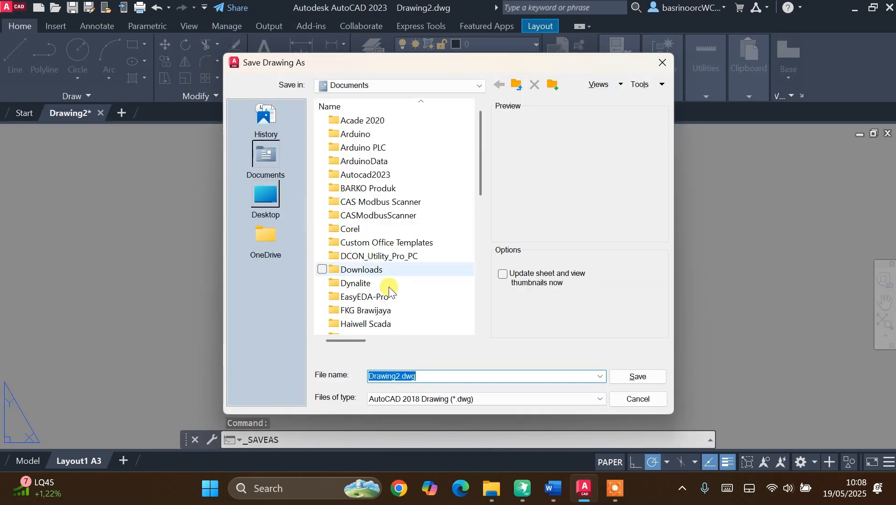
left_click(413, 398)
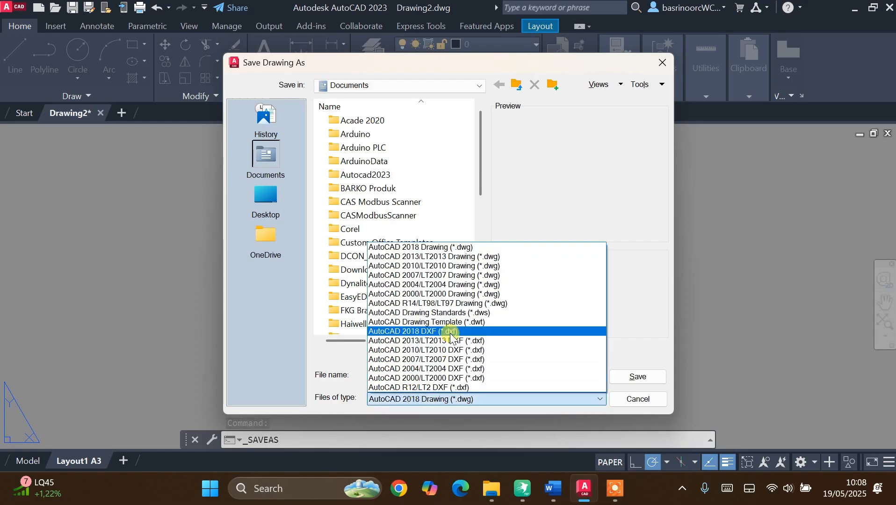
left_click(502, 320)
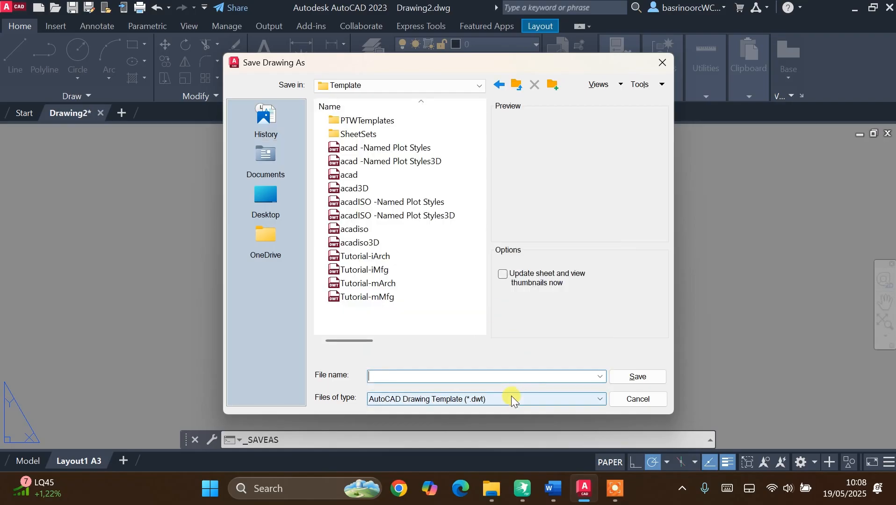
double_click(387, 134)
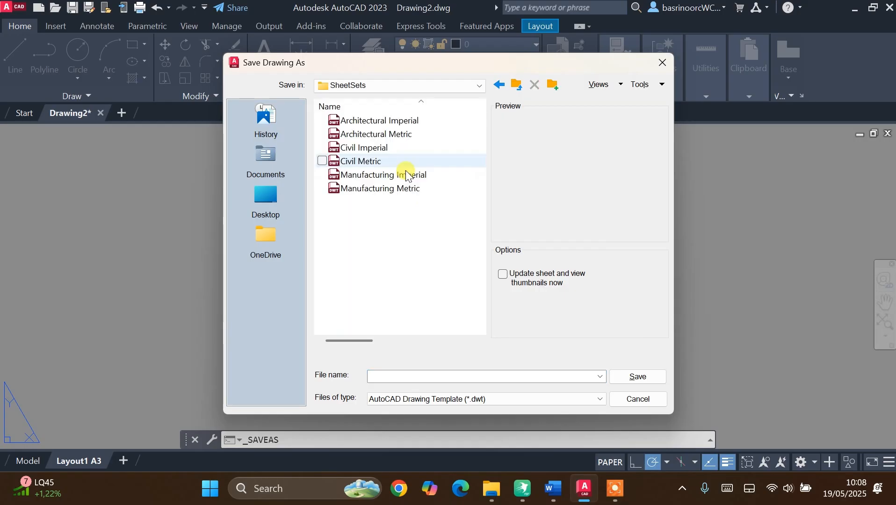
Name the template file "Etiket Electrical A3" and save it with the metric template options.
left_click(434, 376)
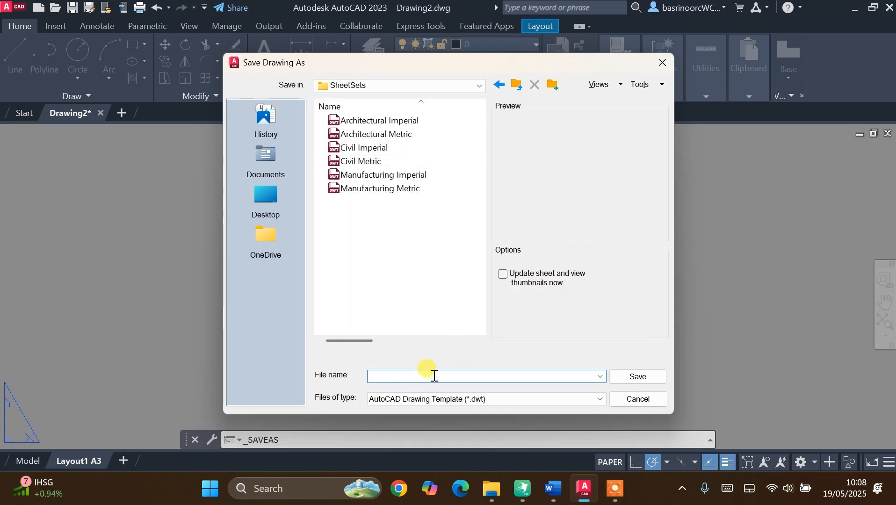
type("Etiket")
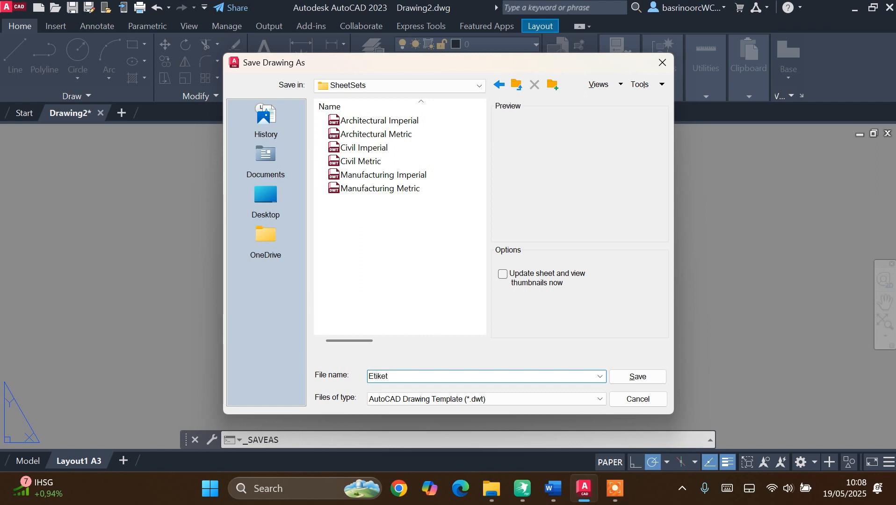
type(" Electrical A3")
left_click(634, 377)
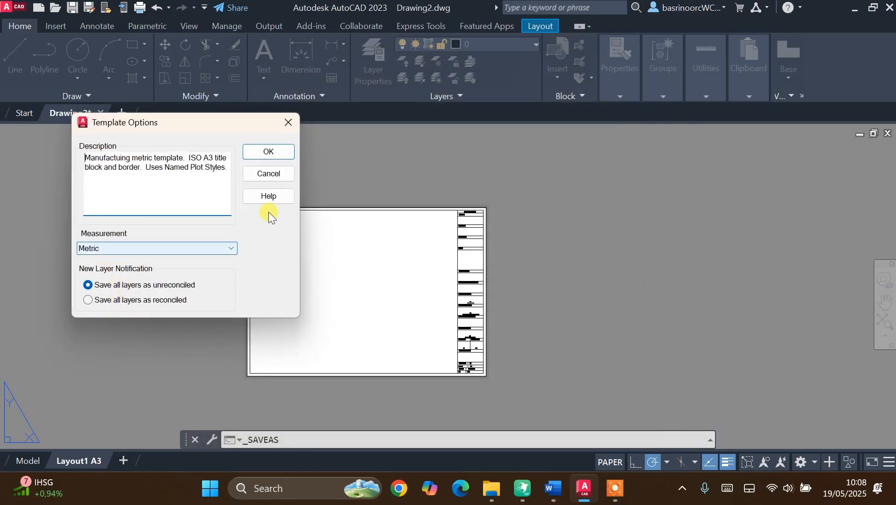
left_click(274, 153)
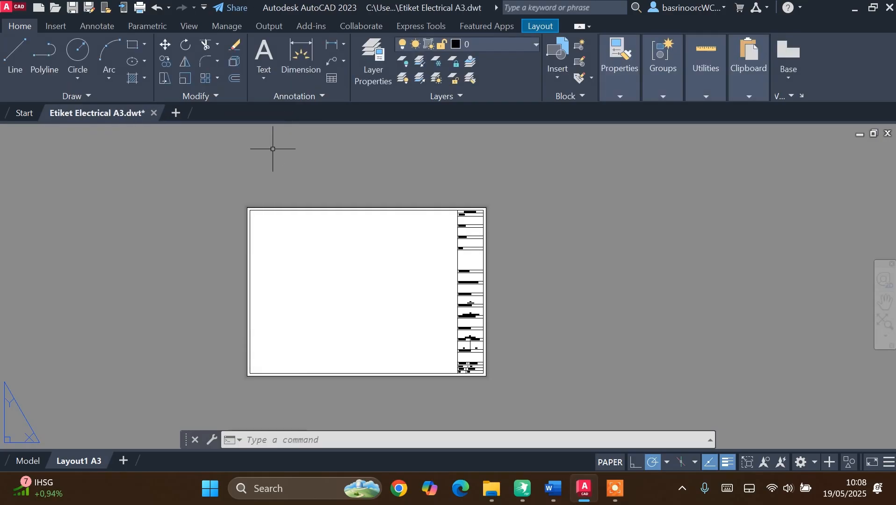
scroll(467, 336, "up", 5)
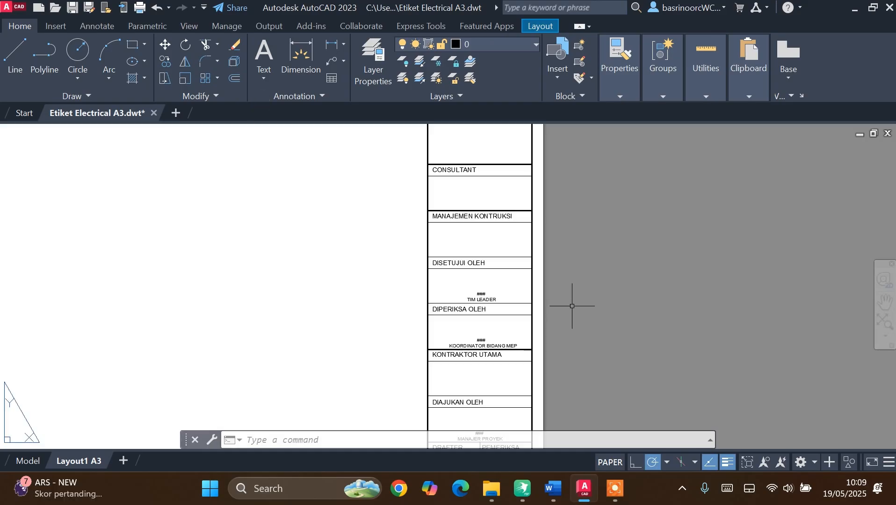
scroll(510, 236, "down", 6)
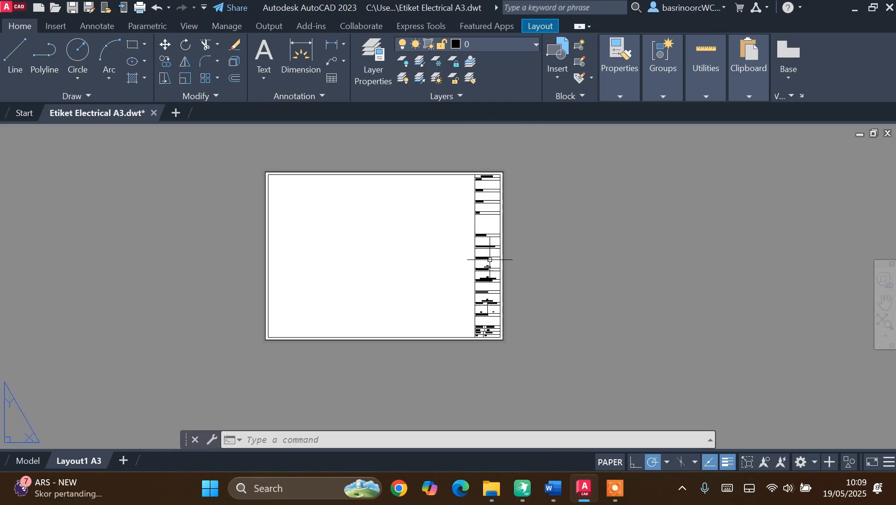
scroll(482, 192, "up", 2)
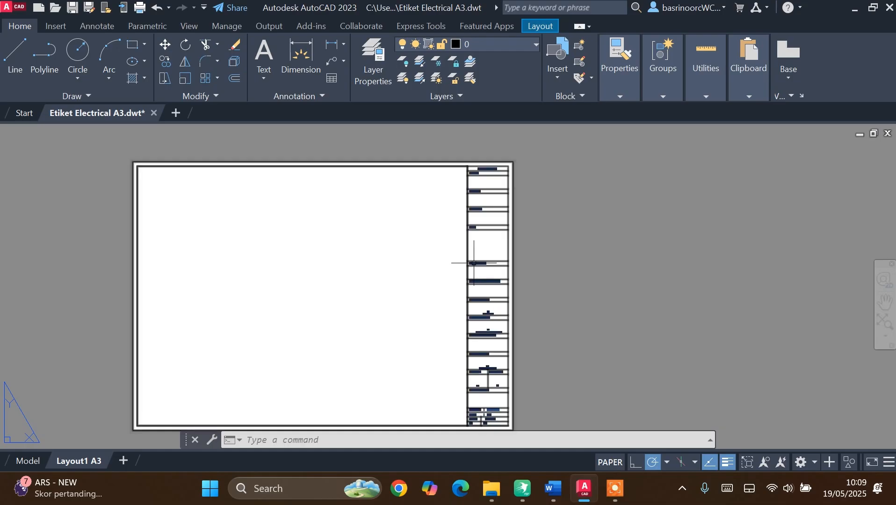
scroll(473, 263, "up", 2)
scroll(505, 267, "down", 4)
scroll(490, 202, "up", 4)
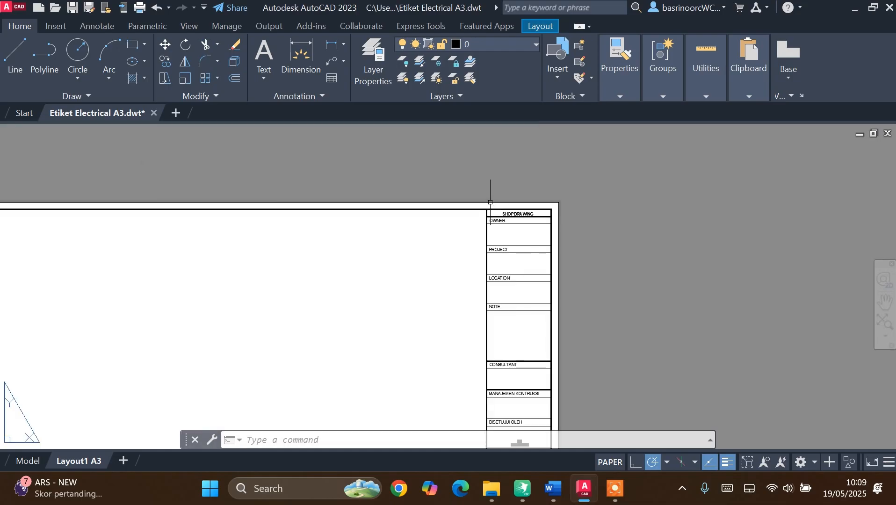